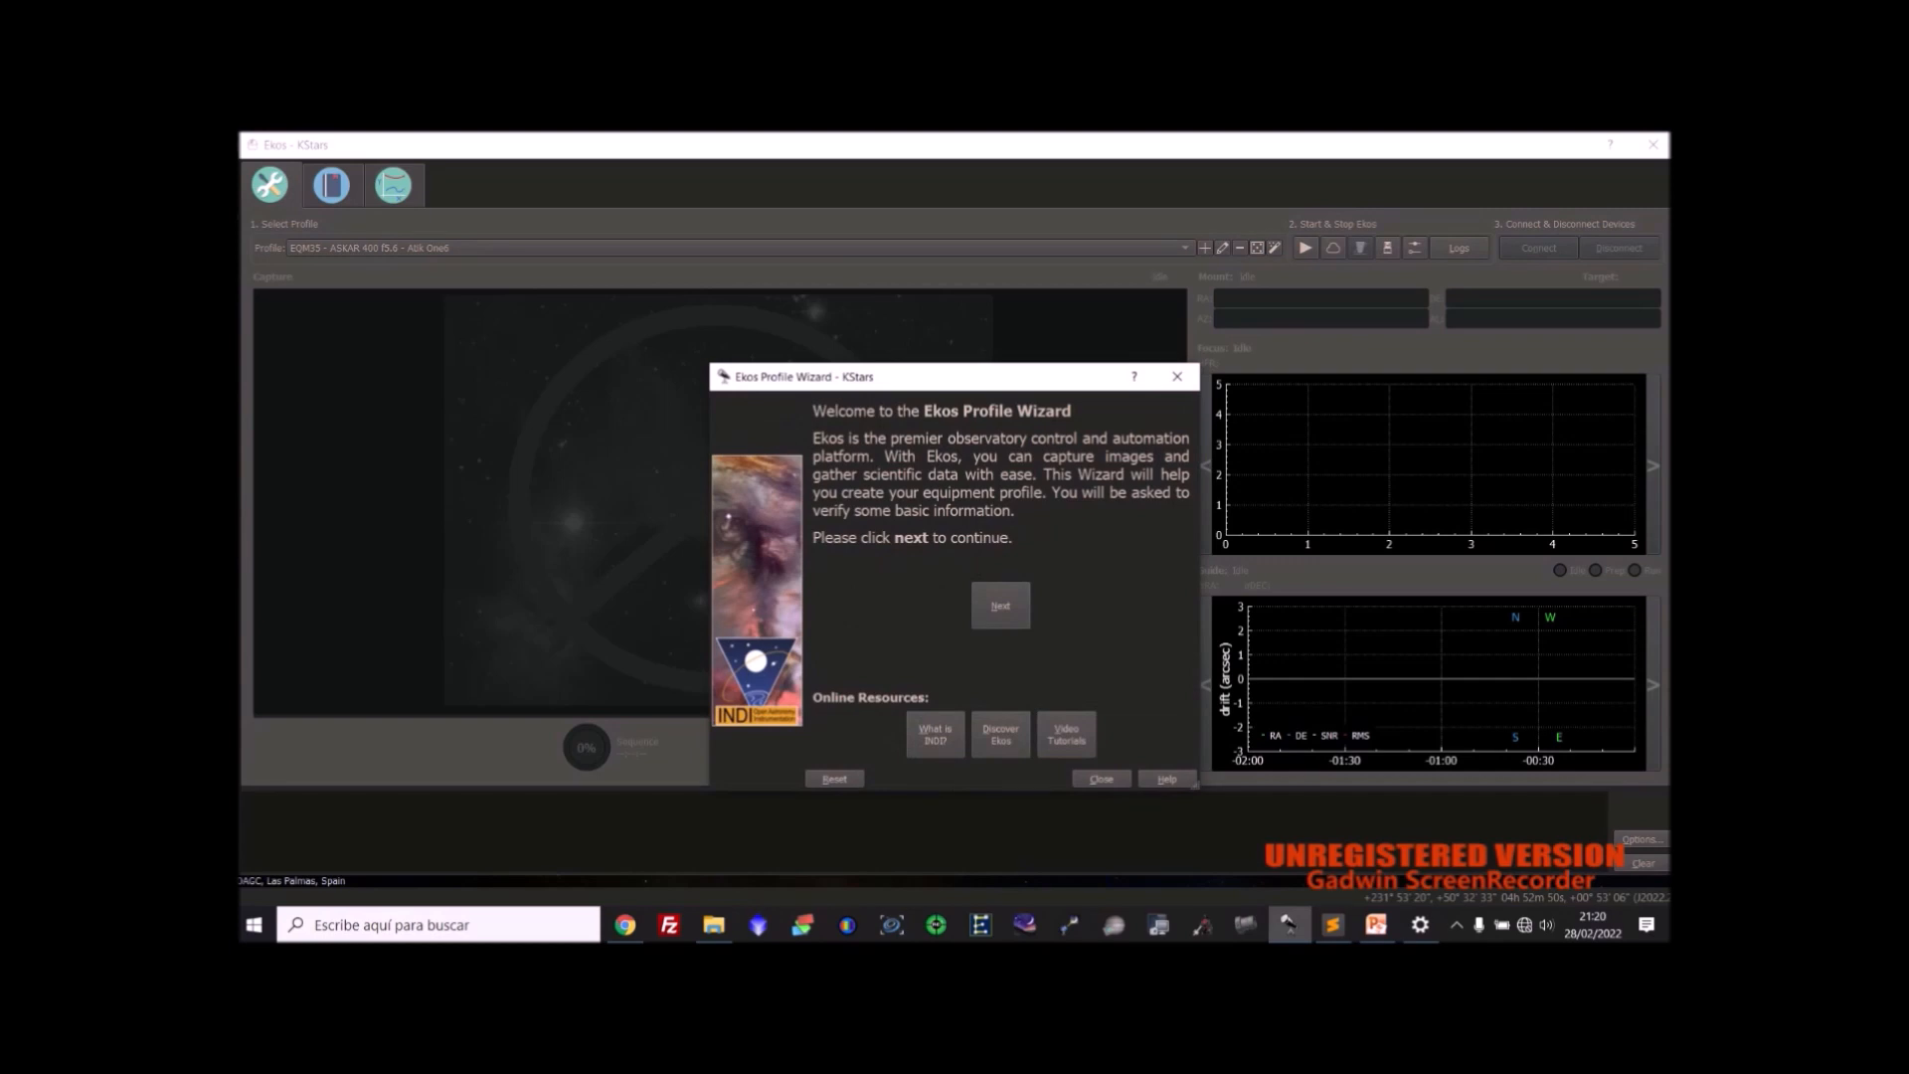
Go through the Ekos Profile Wizard choosing equipment attached to a remote device, with Other as the device type.
{"action": "left_click_drag", "start_coordinate": [954, 377], "coordinate": [950, 342]}
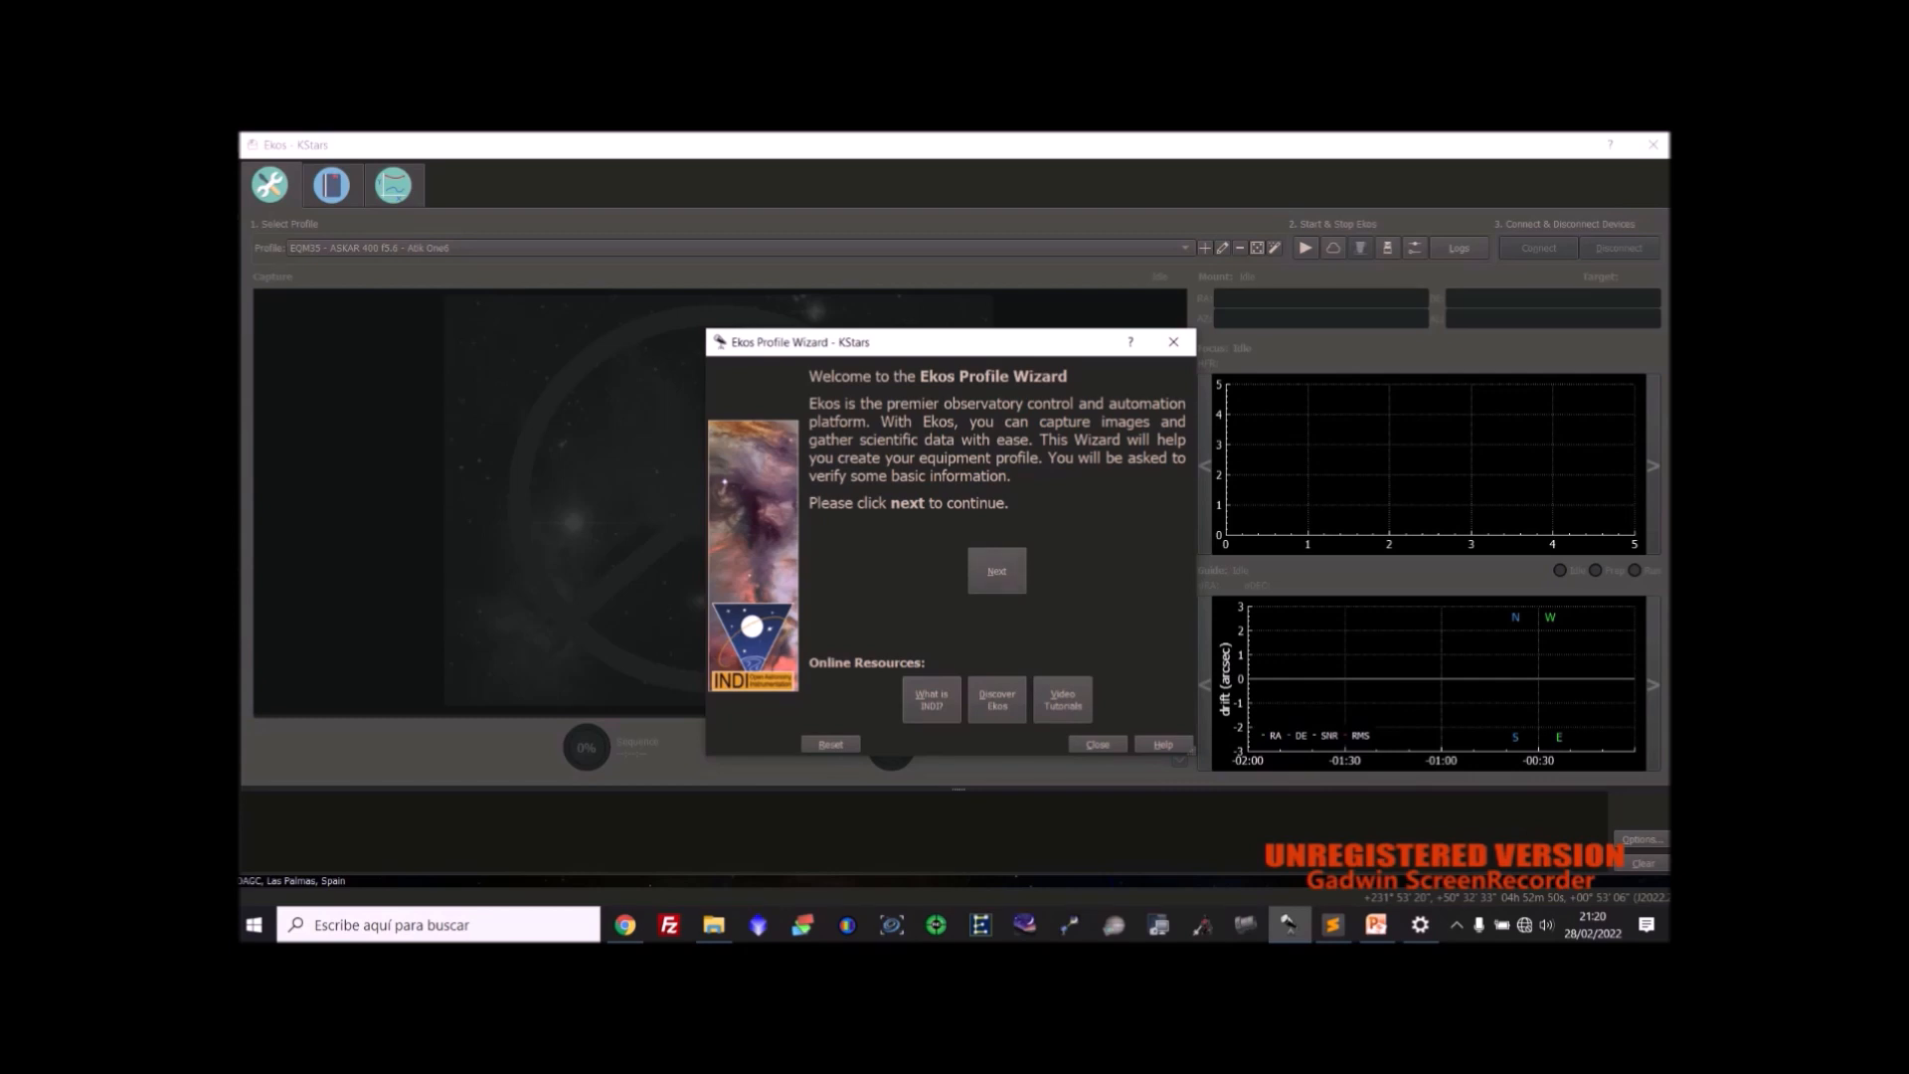
{"action": "left_click", "coordinate": [997, 570]}
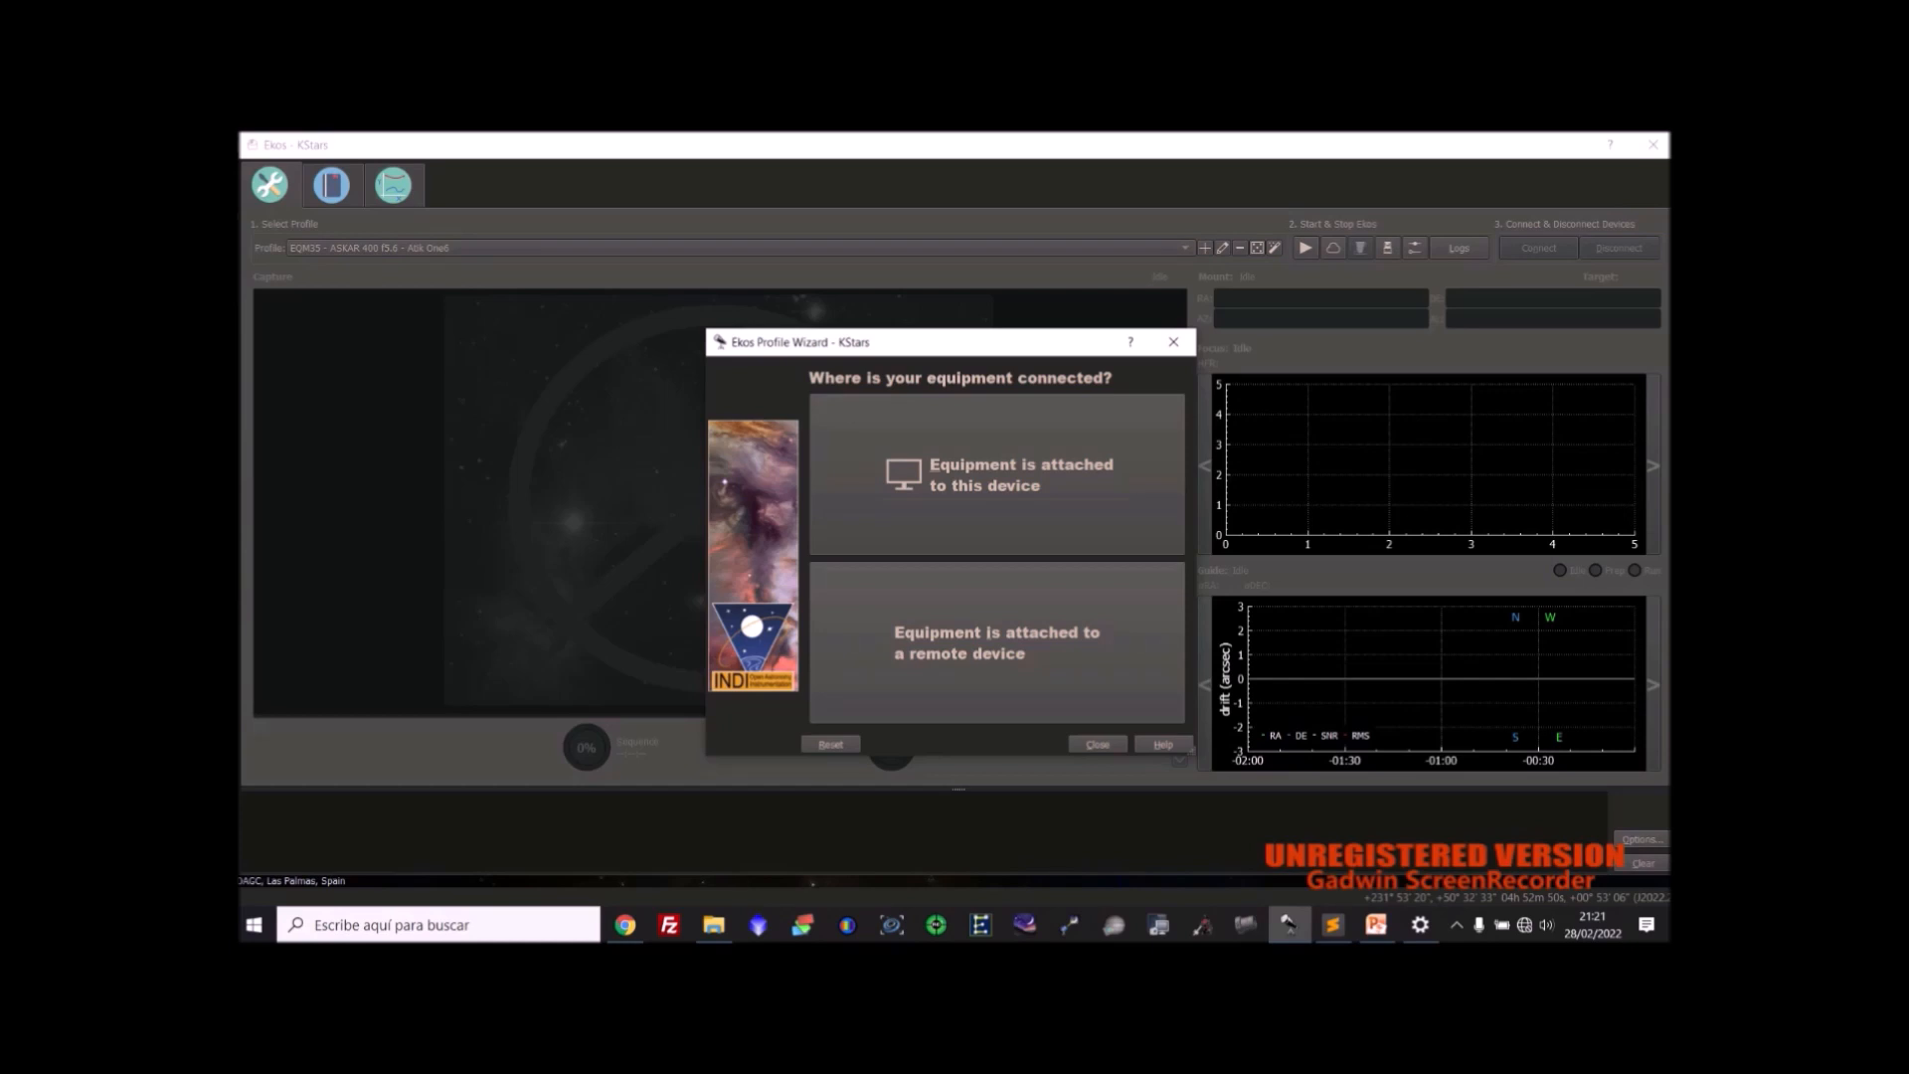
{"action": "left_click", "coordinate": [895, 672]}
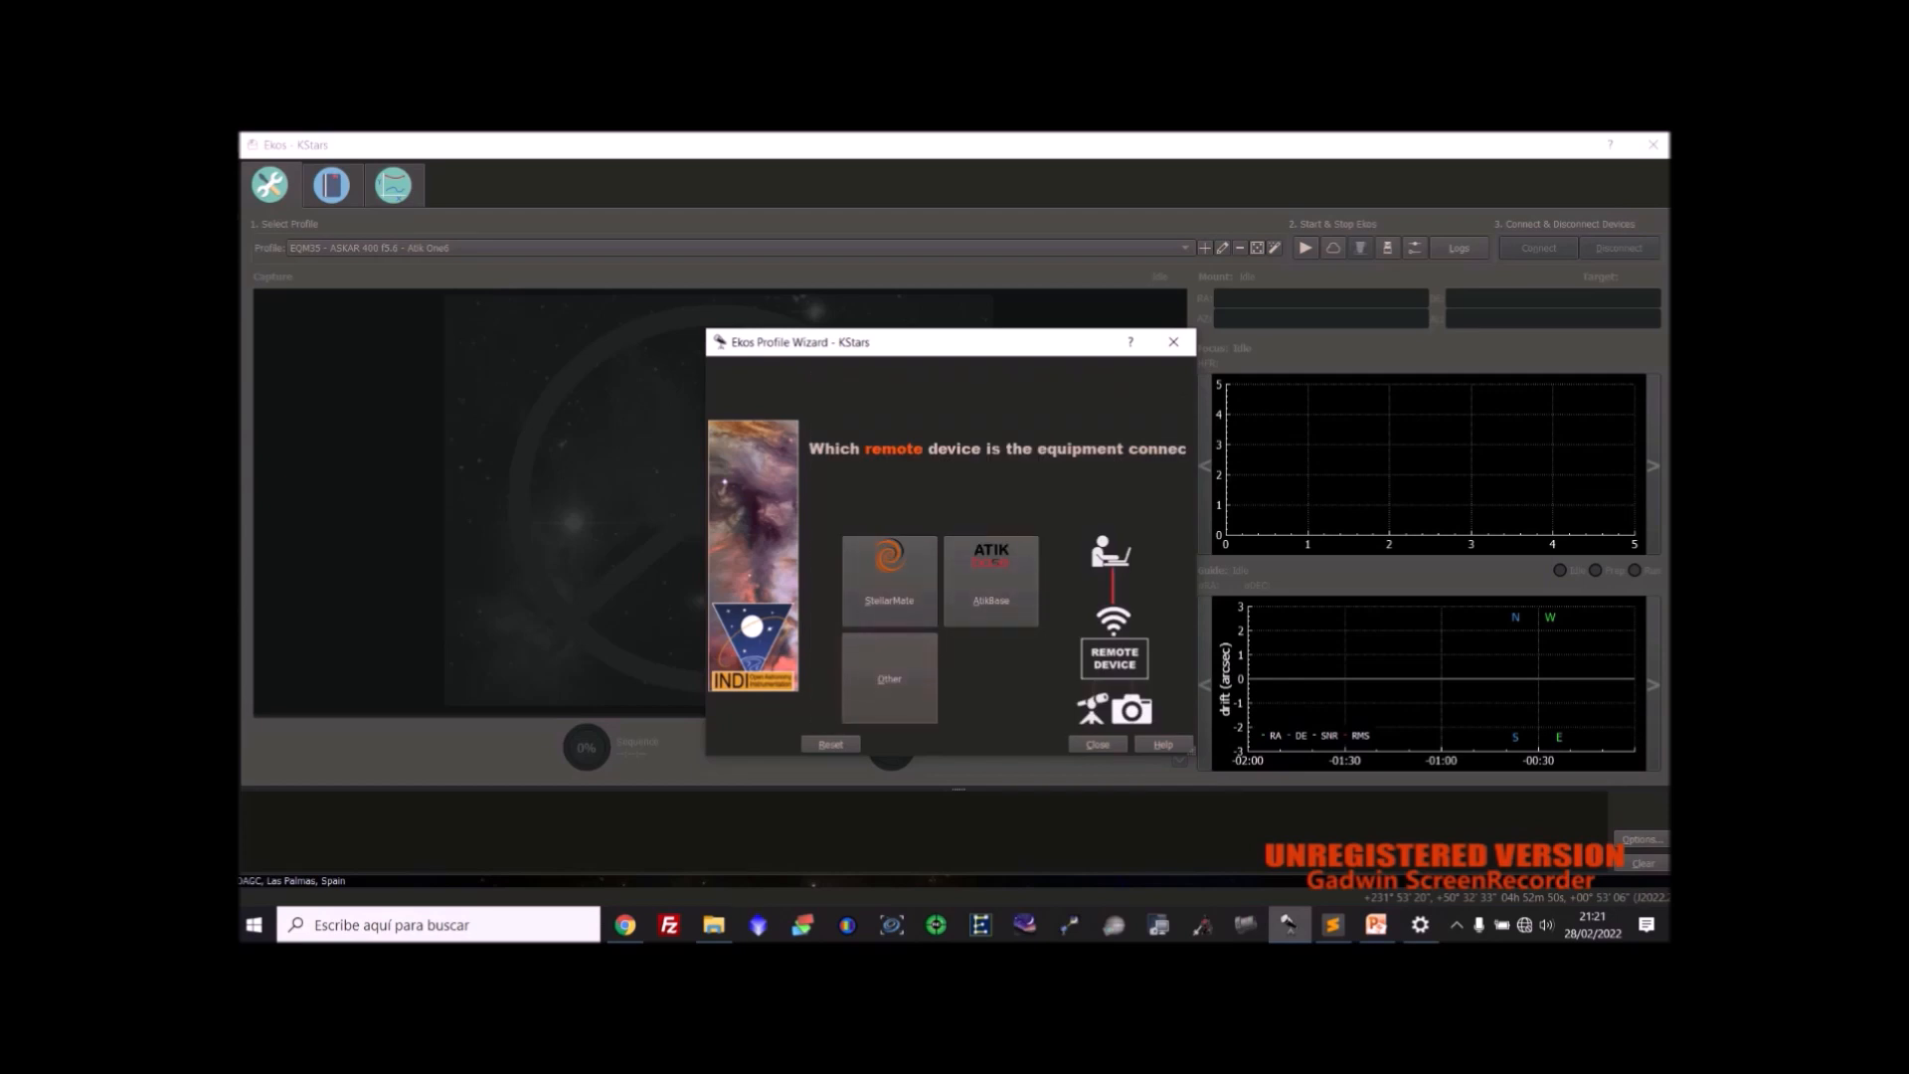
{"action": "left_click", "coordinate": [889, 678]}
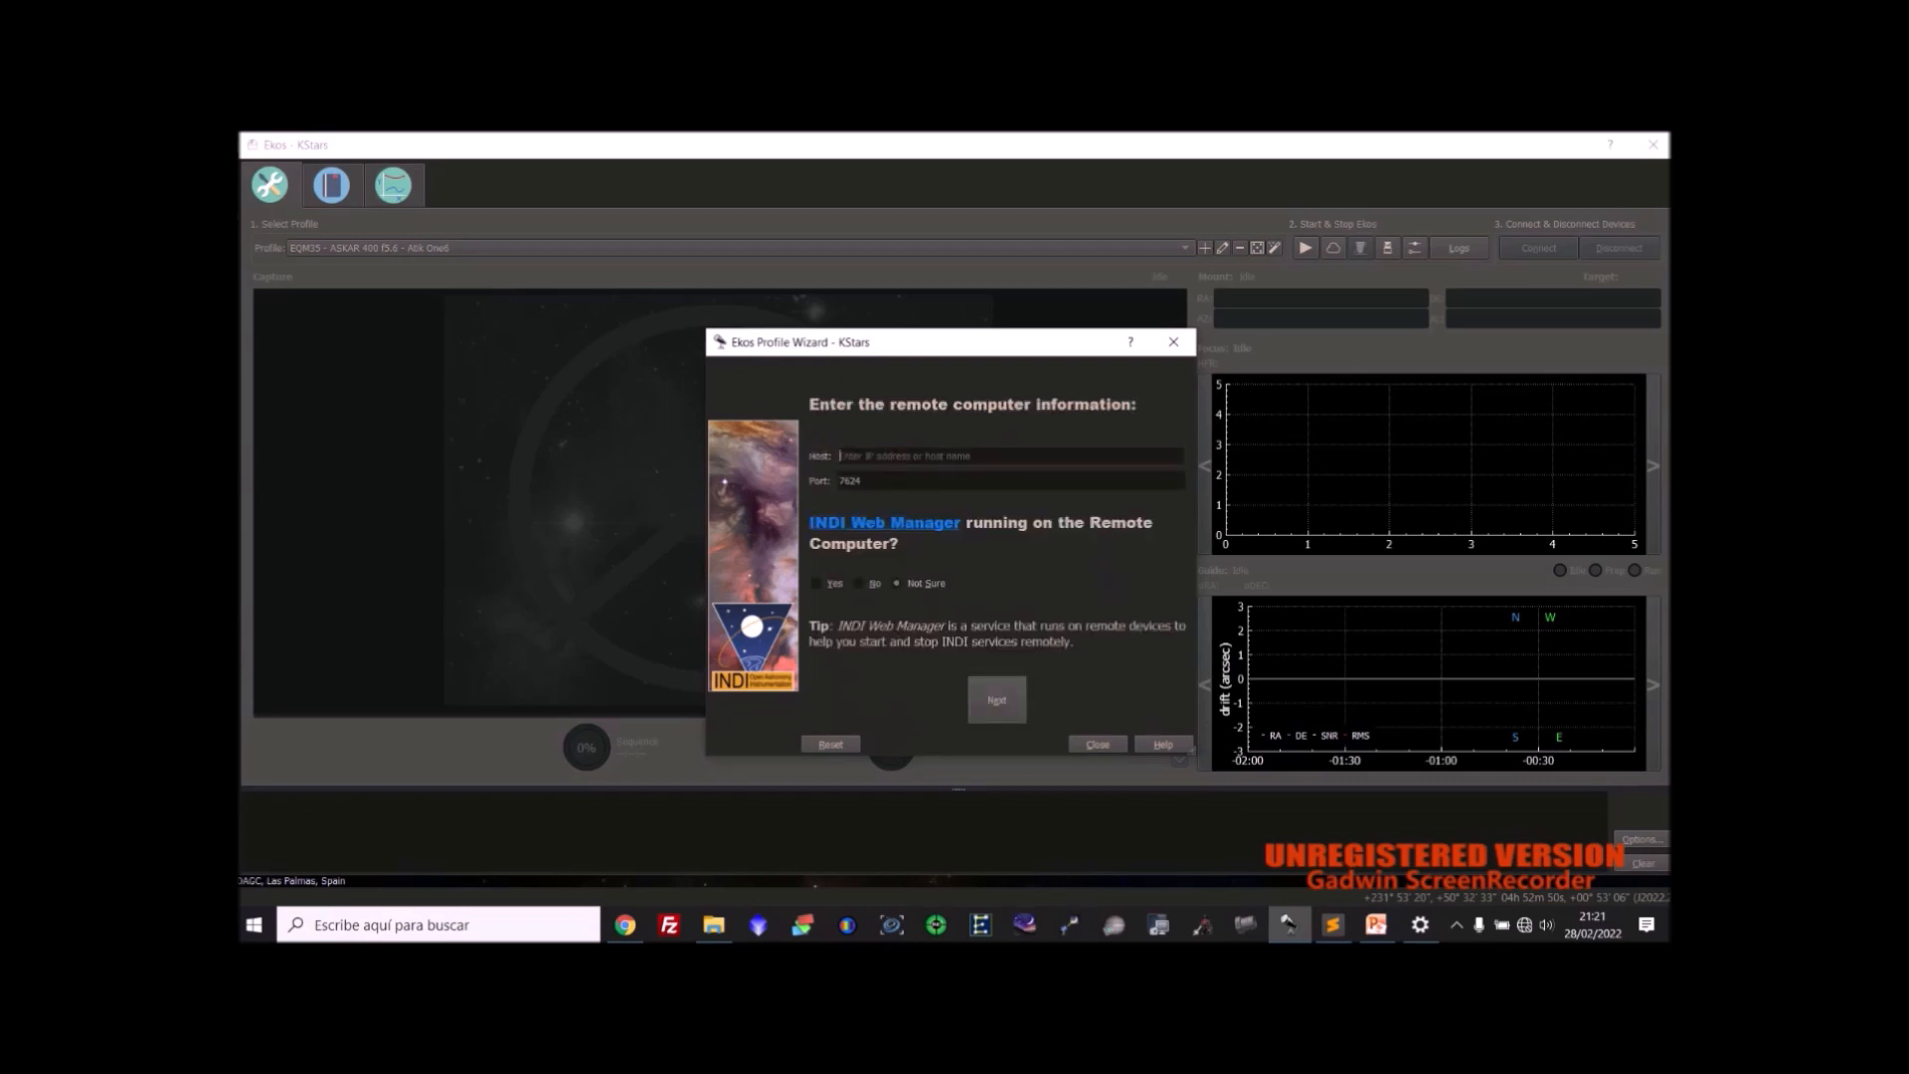
Enter 10.42.0.1 as the remote host, mark INDI Web Manager as running there, and continue the wizard.
{"action": "left_click", "coordinate": [1376, 925]}
{"action": "left_click", "coordinate": [1376, 924]}
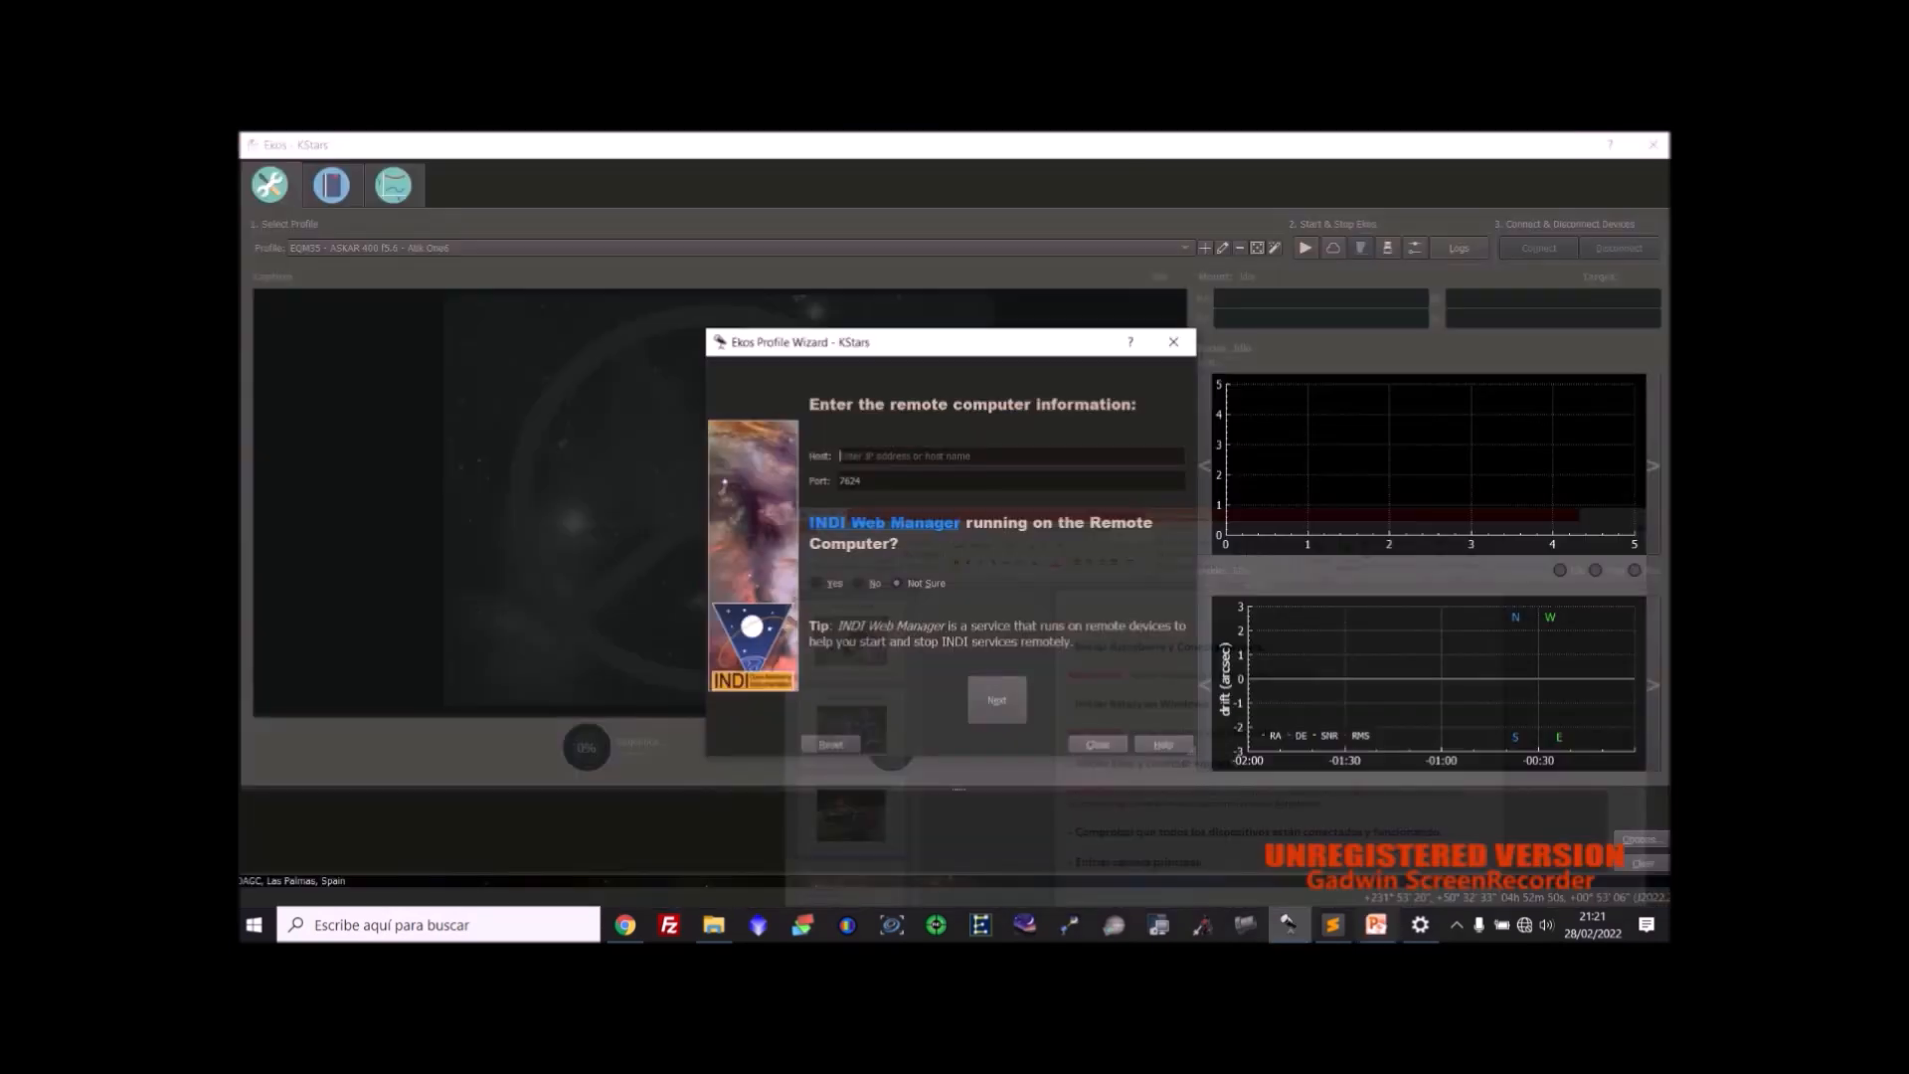
{"action": "type", "text": "10.42.0.1"}
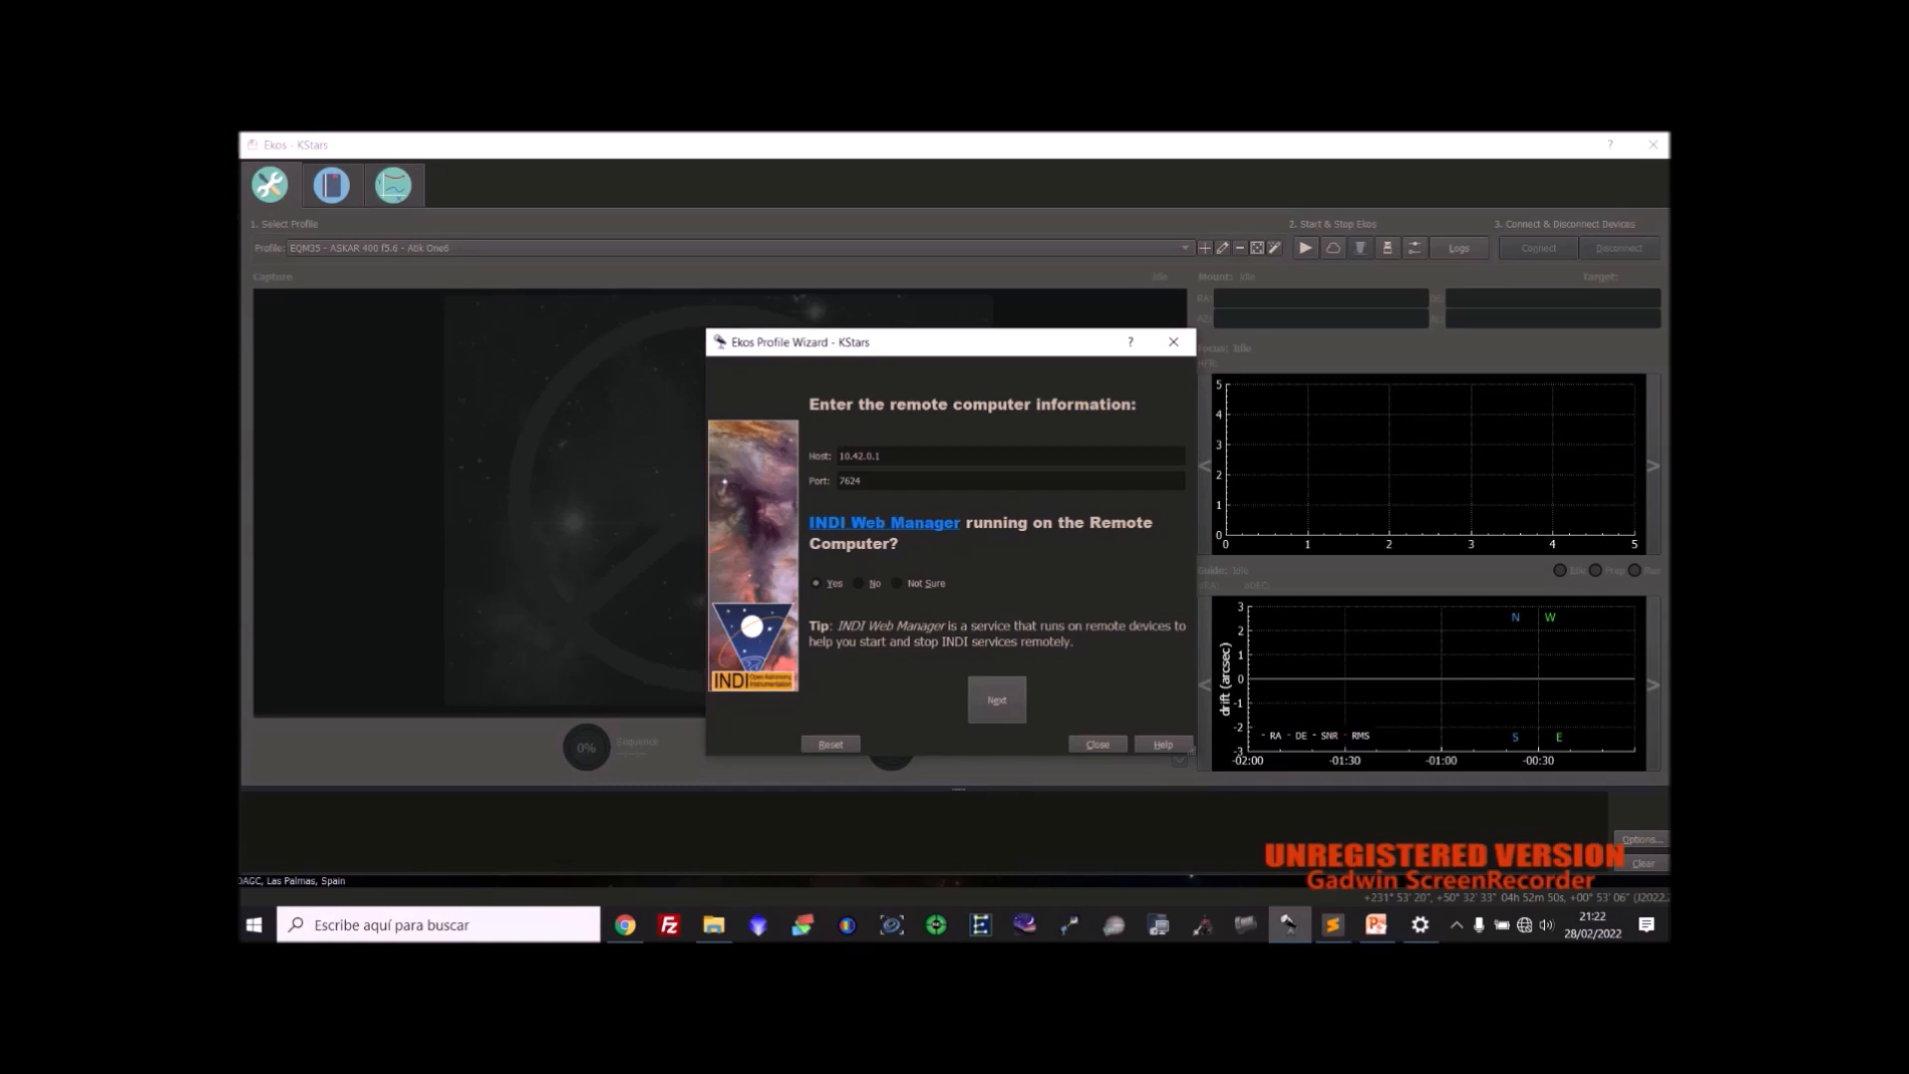
{"action": "left_click", "coordinate": [624, 925]}
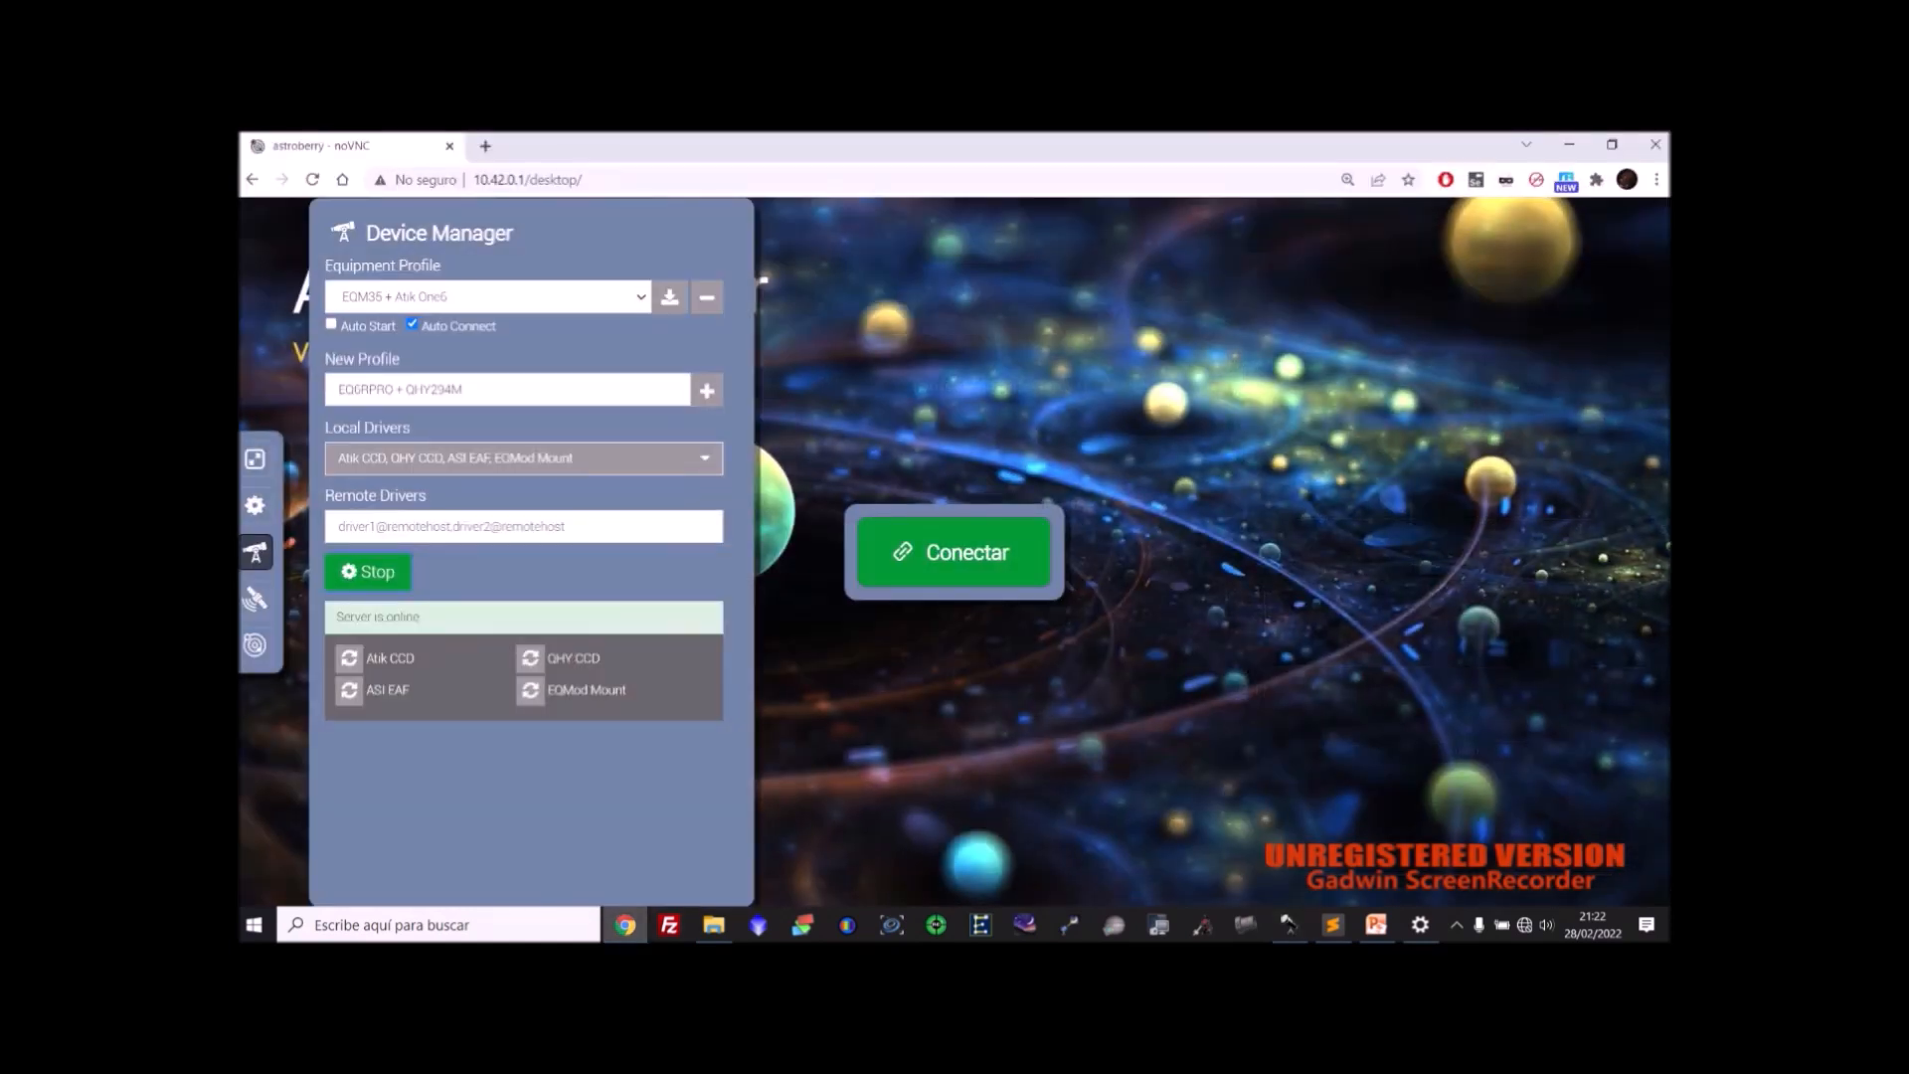
{"action": "left_click", "coordinate": [1569, 145]}
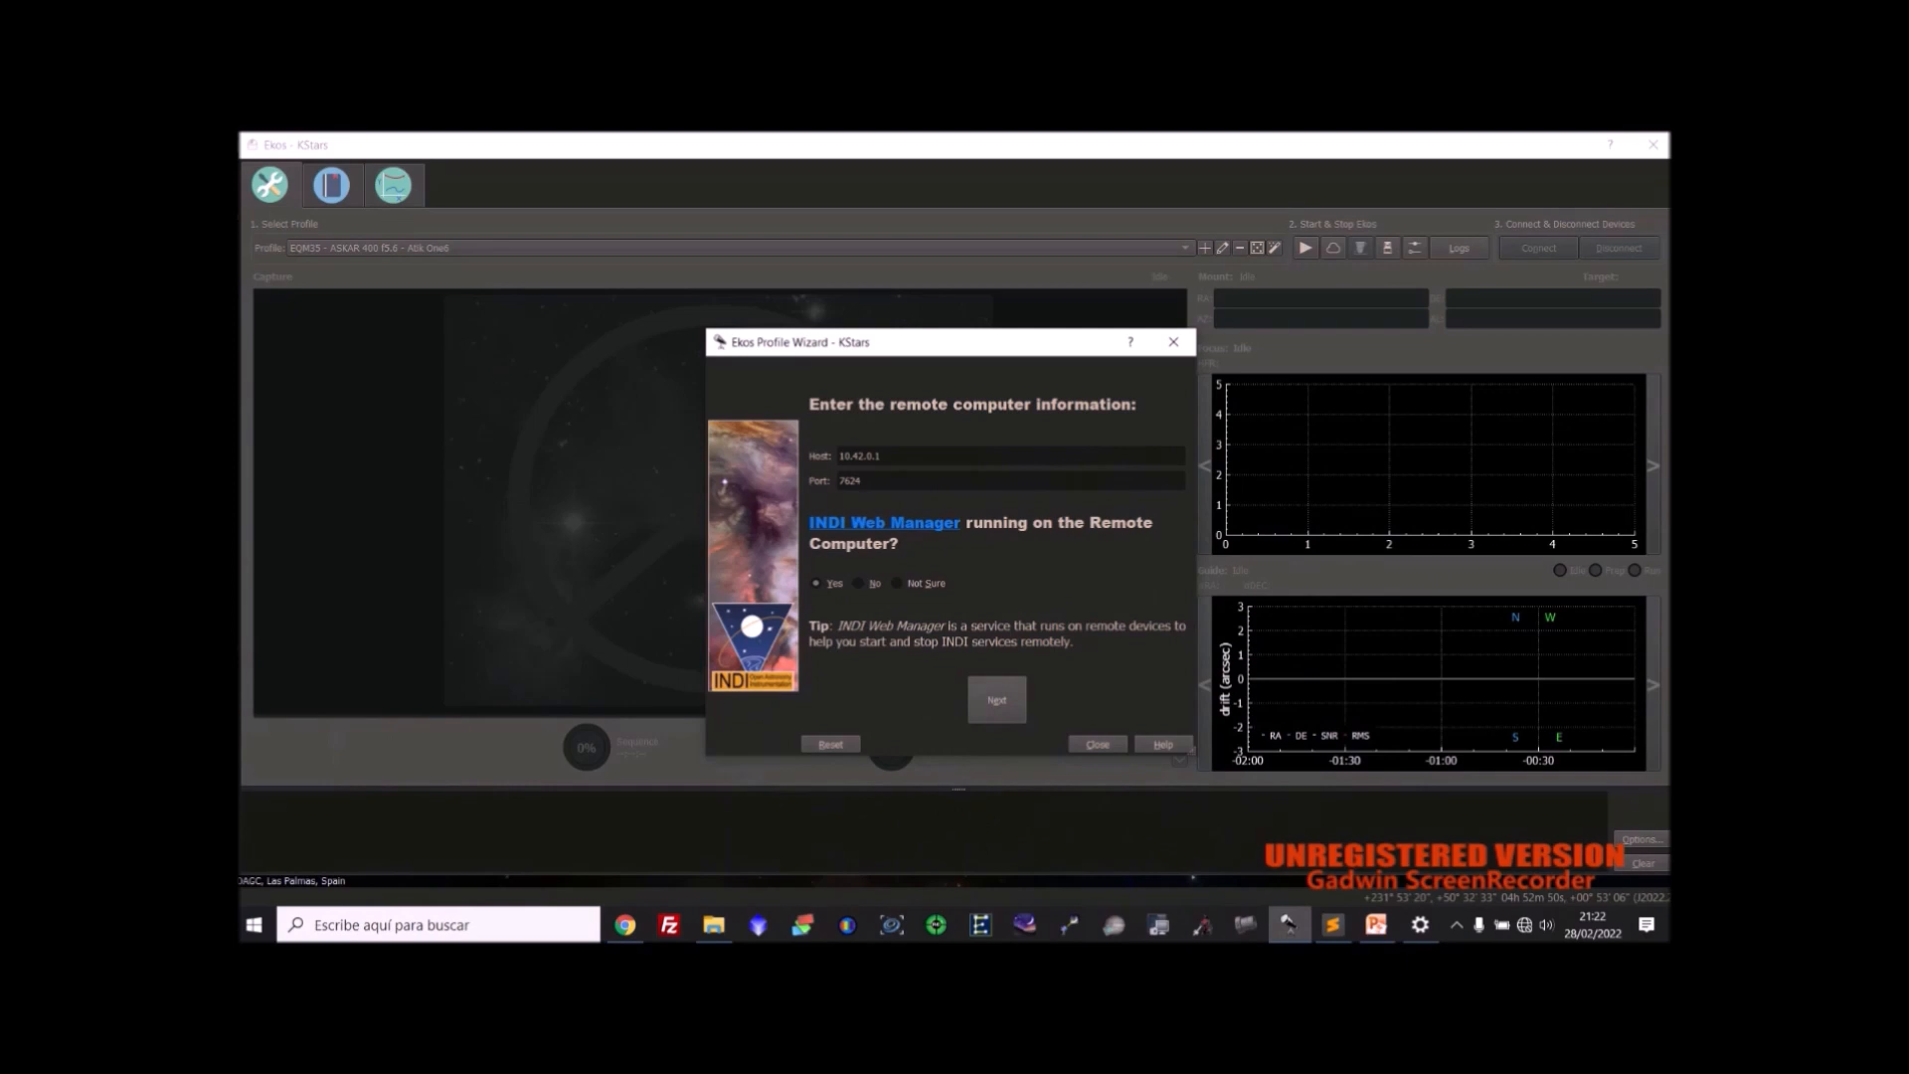
{"action": "left_click", "coordinate": [997, 700]}
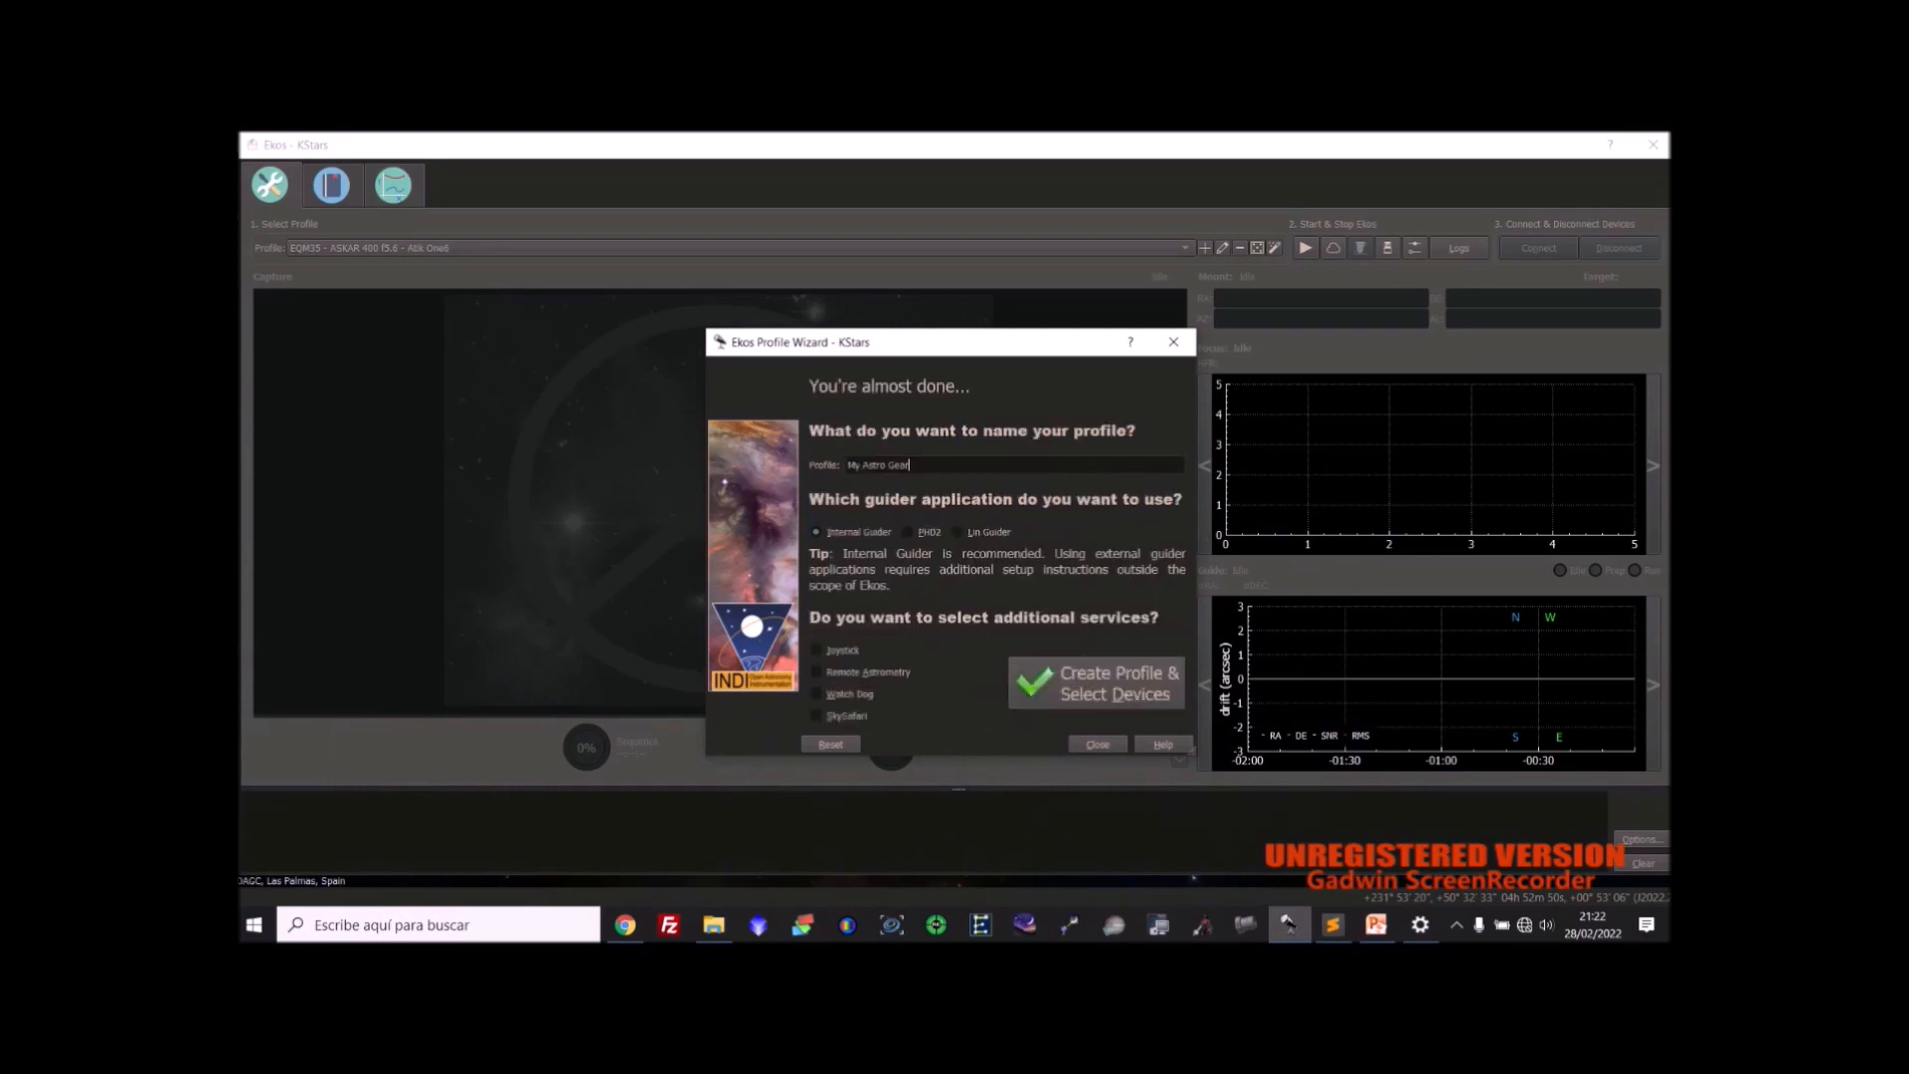
Name the profile "EQM35 + Refractor 400mm f5.6 + atik one 6 + qhy5IIm".
{"action": "left_click_drag", "start_coordinate": [911, 466], "coordinate": [845, 465]}
{"action": "type", "text": "EQM"}
{"action": "type", "text": "35"}
{"action": "type", "text": " +"}
{"action": "type", "text": " Refrac"}
{"action": "type", "text": "tor 400,"}
{"action": "type", "text": "m"}
{"action": "type", "text": " f5"}
{"action": "type", "text": ".6 + atik o"}
{"action": "type", "text": "ne 6"}
{"action": "type", "text": " + qh"}
{"action": "type", "text": "y5L"}
{"action": "type", "text": "IIM"}
{"action": "key", "text": "BackSpace"}
{"action": "key", "text": "BackSpace"}
{"action": "key", "text": "BackSpace"}
{"action": "key", "text": "BackSpace"}
{"action": "type", "text": "IIM"}
Create the profile with the internal guider and proceed to device selection.
{"action": "left_click_drag", "start_coordinate": [1091, 466], "coordinate": [852, 466]}
{"action": "left_click", "coordinate": [1094, 466]}
{"action": "left_click_drag", "start_coordinate": [889, 464], "coordinate": [1090, 464]}
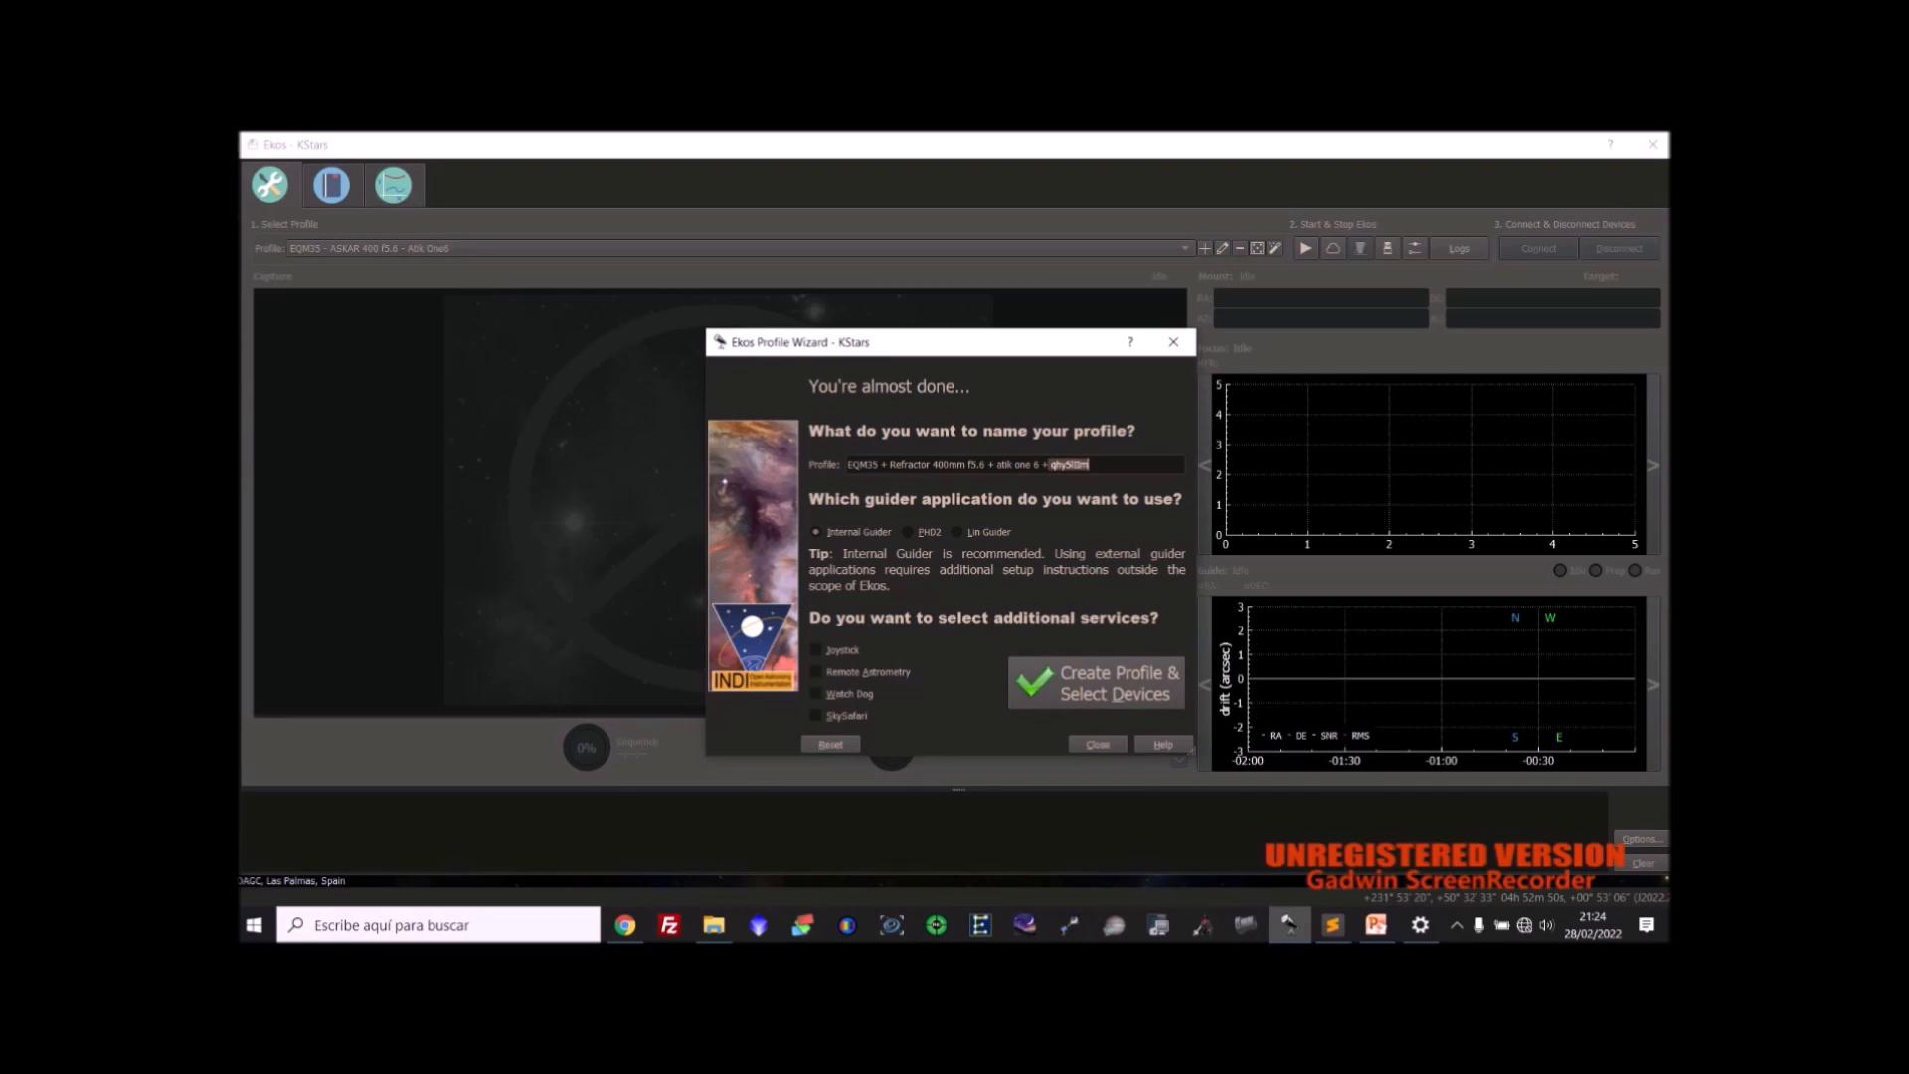
{"action": "left_click", "coordinate": [1096, 684]}
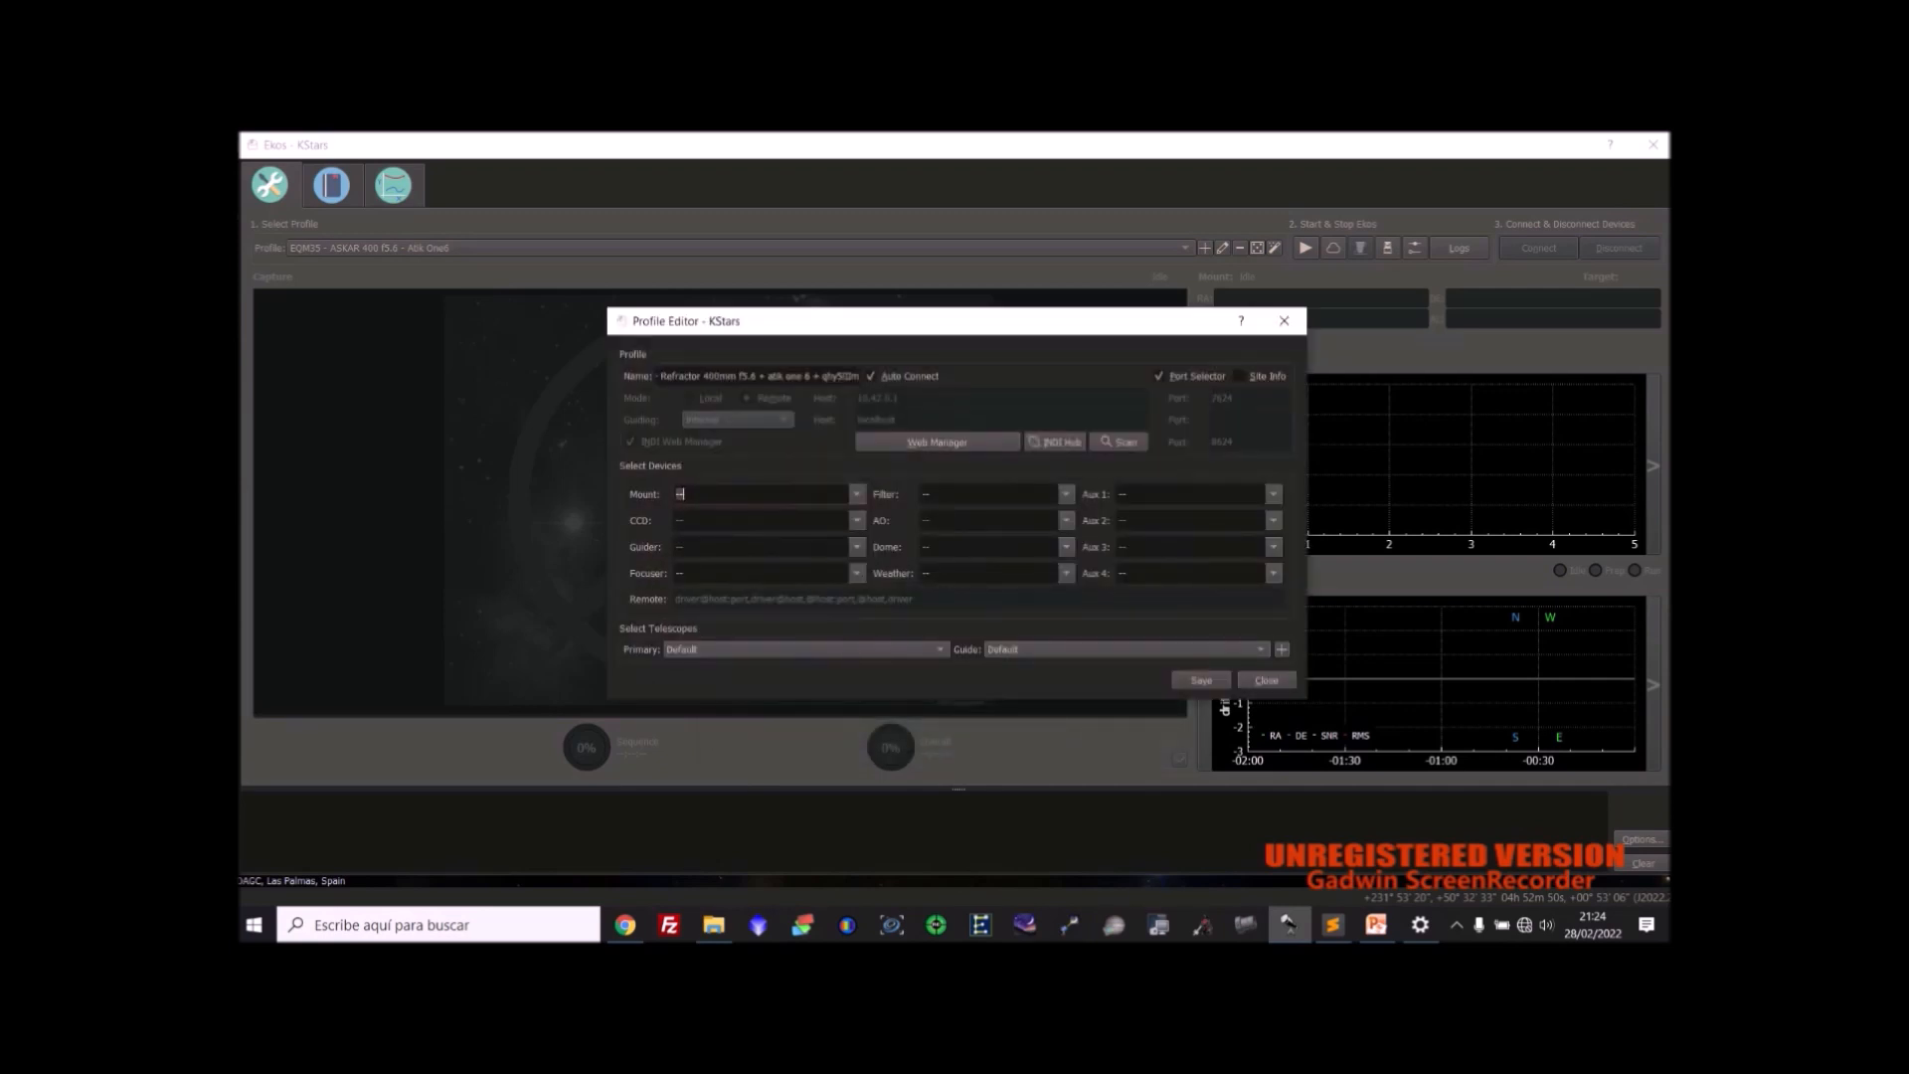
Set the profile's mount driver to EQMod Mount.
{"action": "mouse_move", "coordinate": [935, 321]}
{"action": "left_mouse_down"}
{"action": "mouse_move", "coordinate": [932, 383]}
{"action": "mouse_move", "coordinate": [903, 337]}
{"action": "left_mouse_up"}
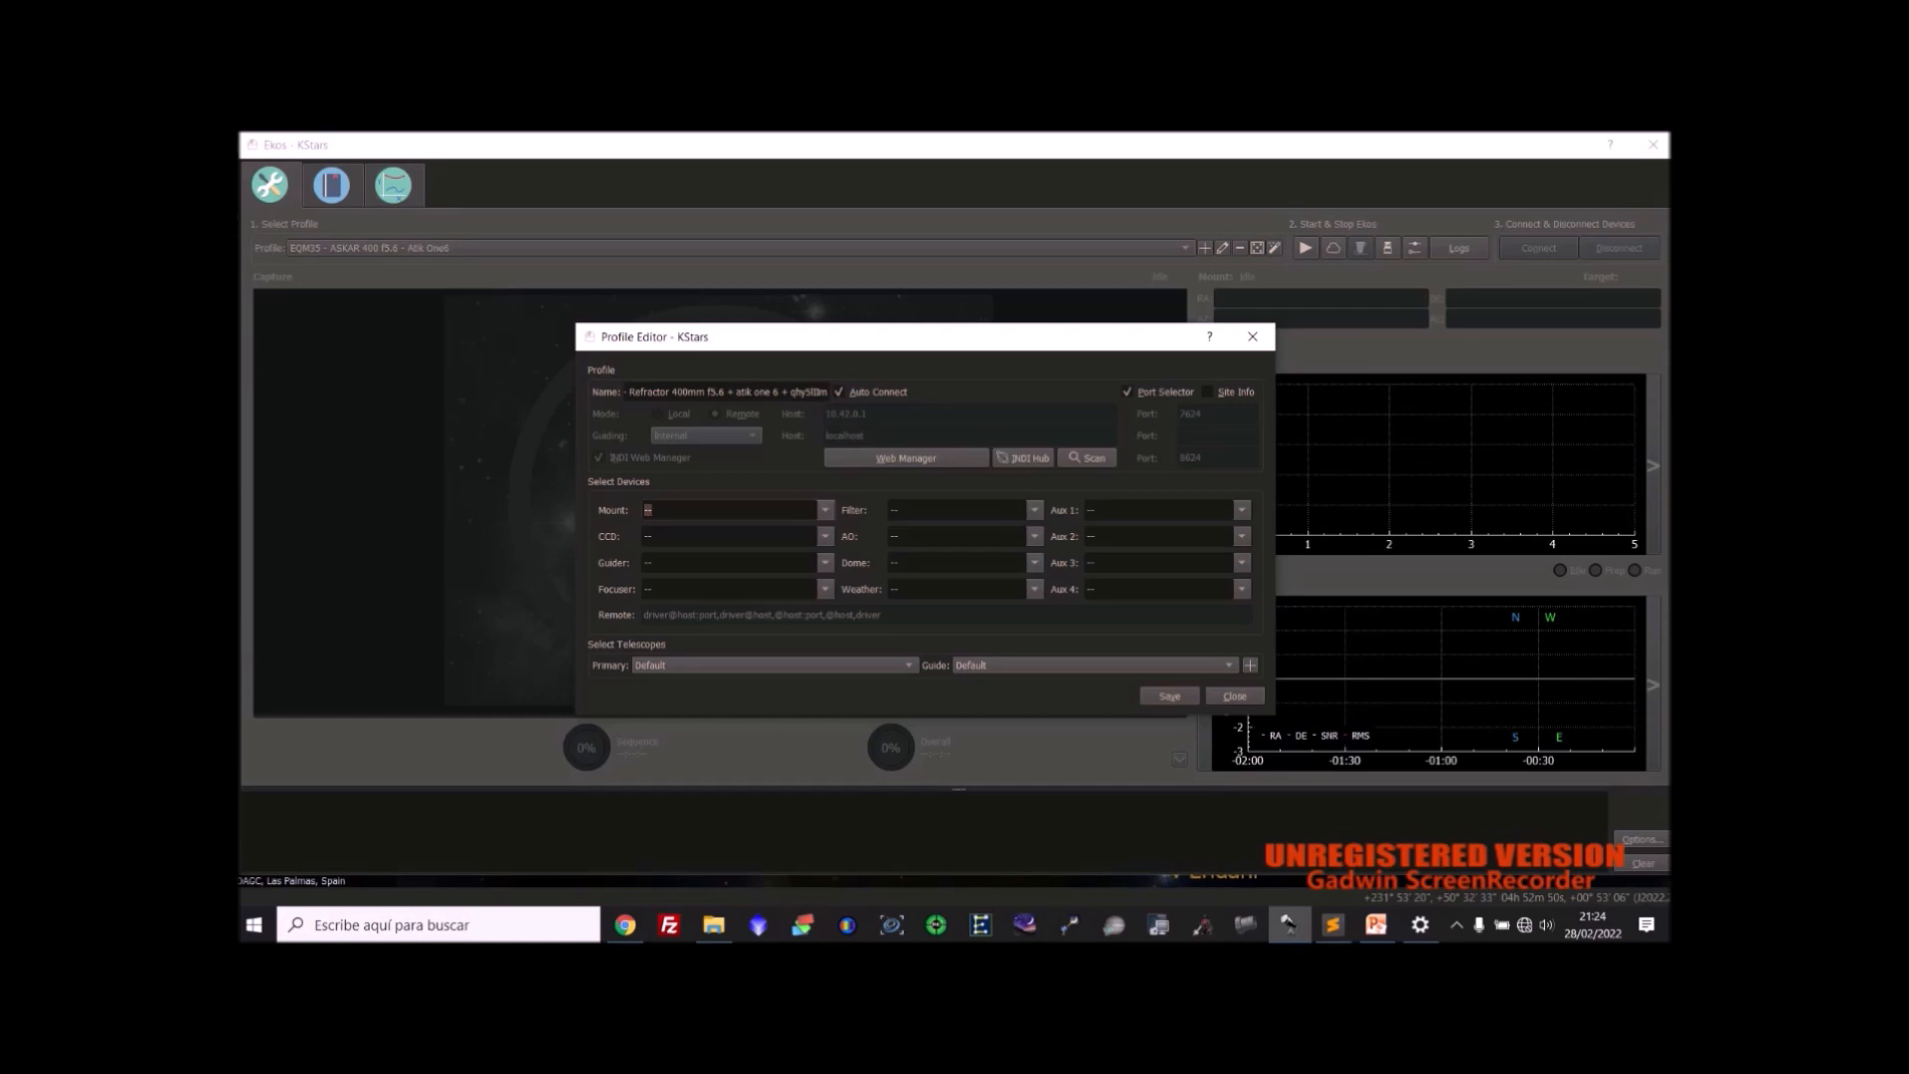
{"action": "left_click", "coordinate": [826, 510]}
{"action": "key", "text": "Escape"}
{"action": "left_click", "coordinate": [826, 510]}
{"action": "left_click", "coordinate": [825, 510]}
{"action": "left_click", "coordinate": [624, 925]}
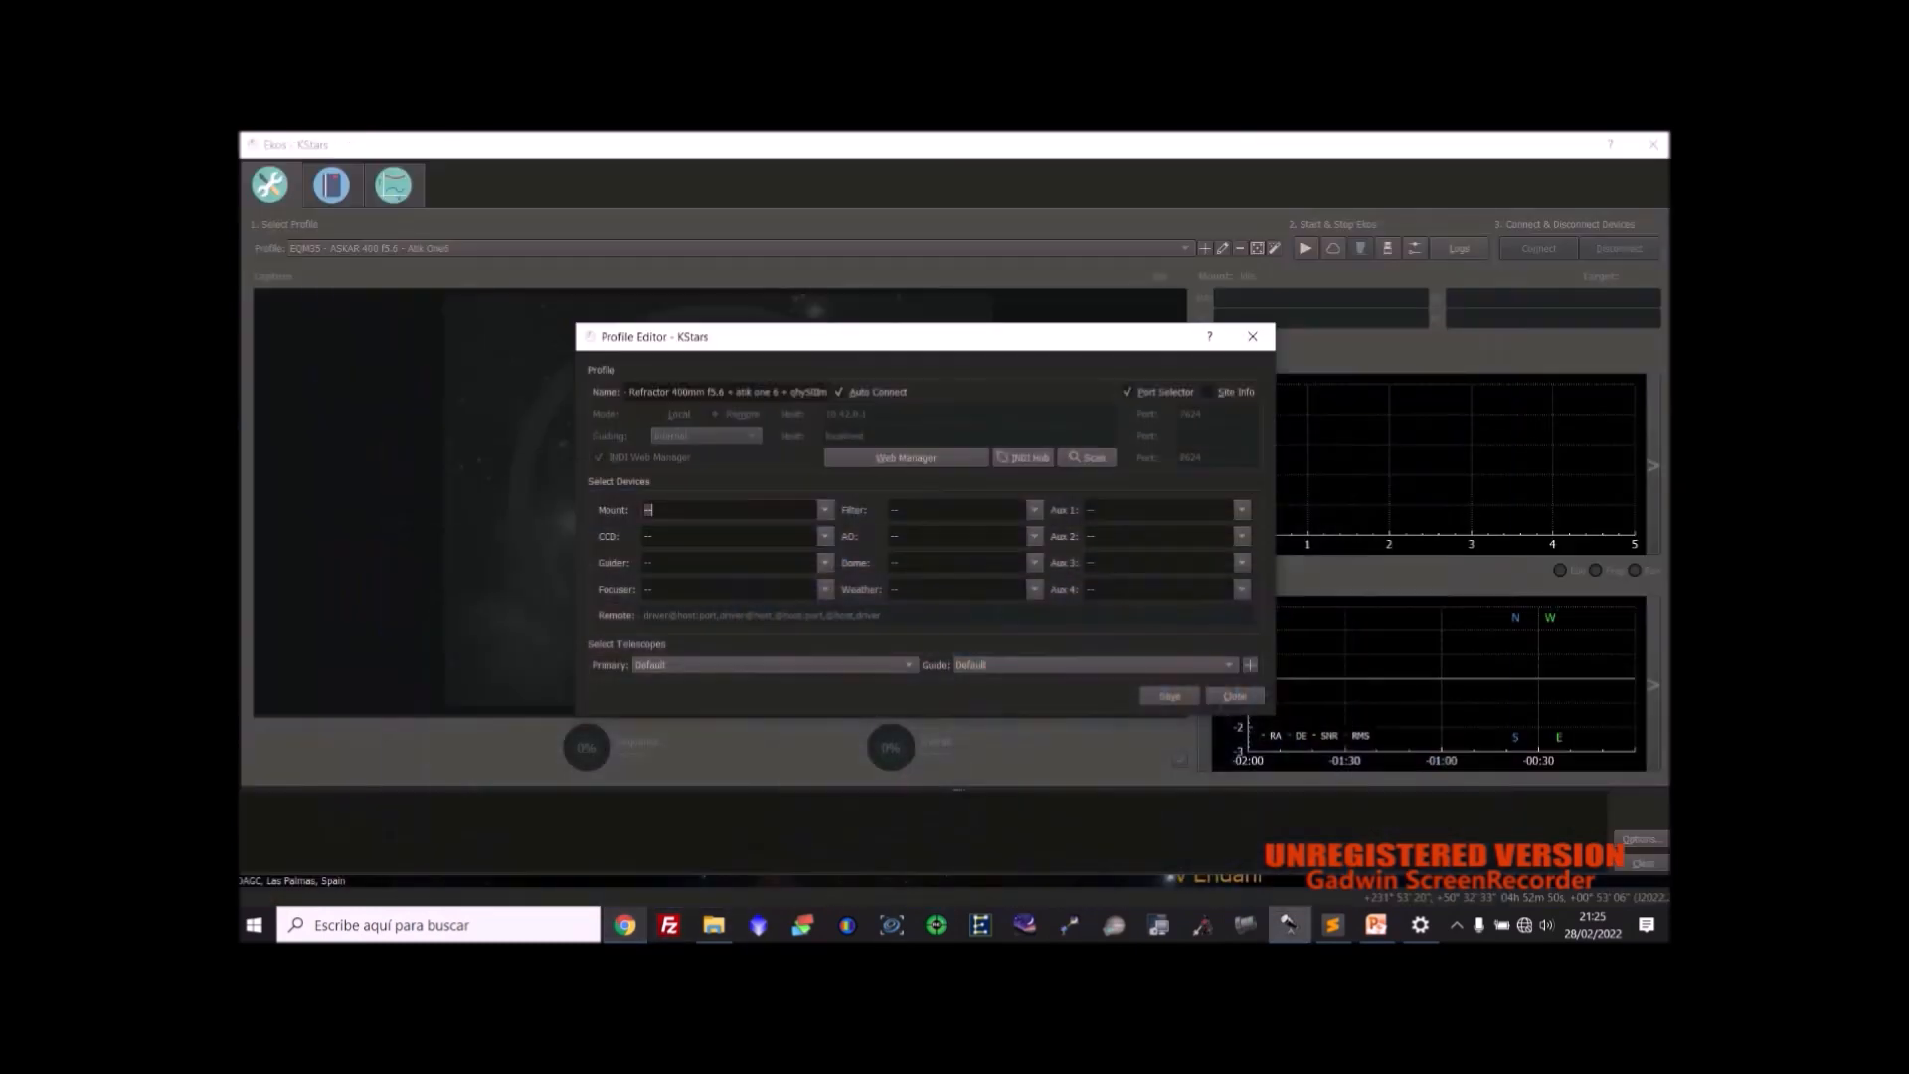
{"action": "left_click", "coordinate": [825, 510]}
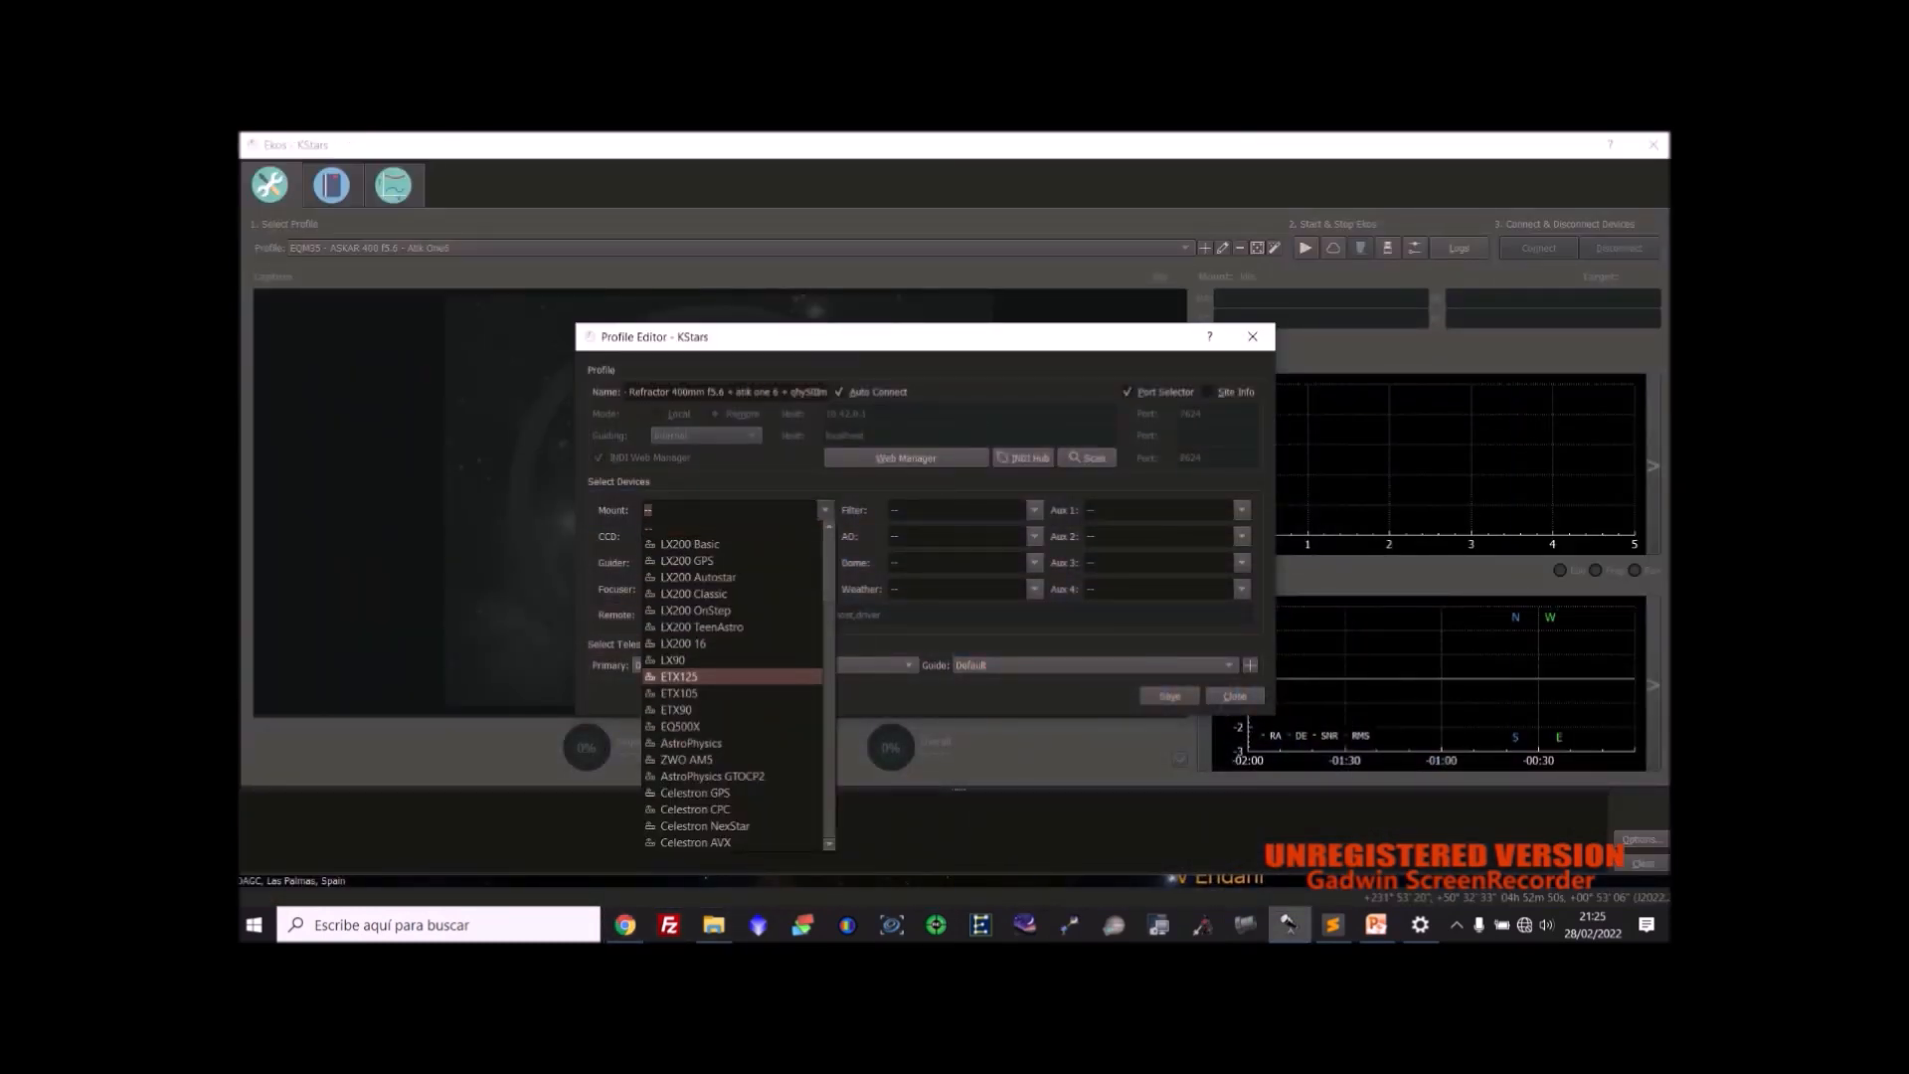
{"action": "left_click", "coordinate": [686, 510]}
{"action": "type", "text": "eqmod Mount"}
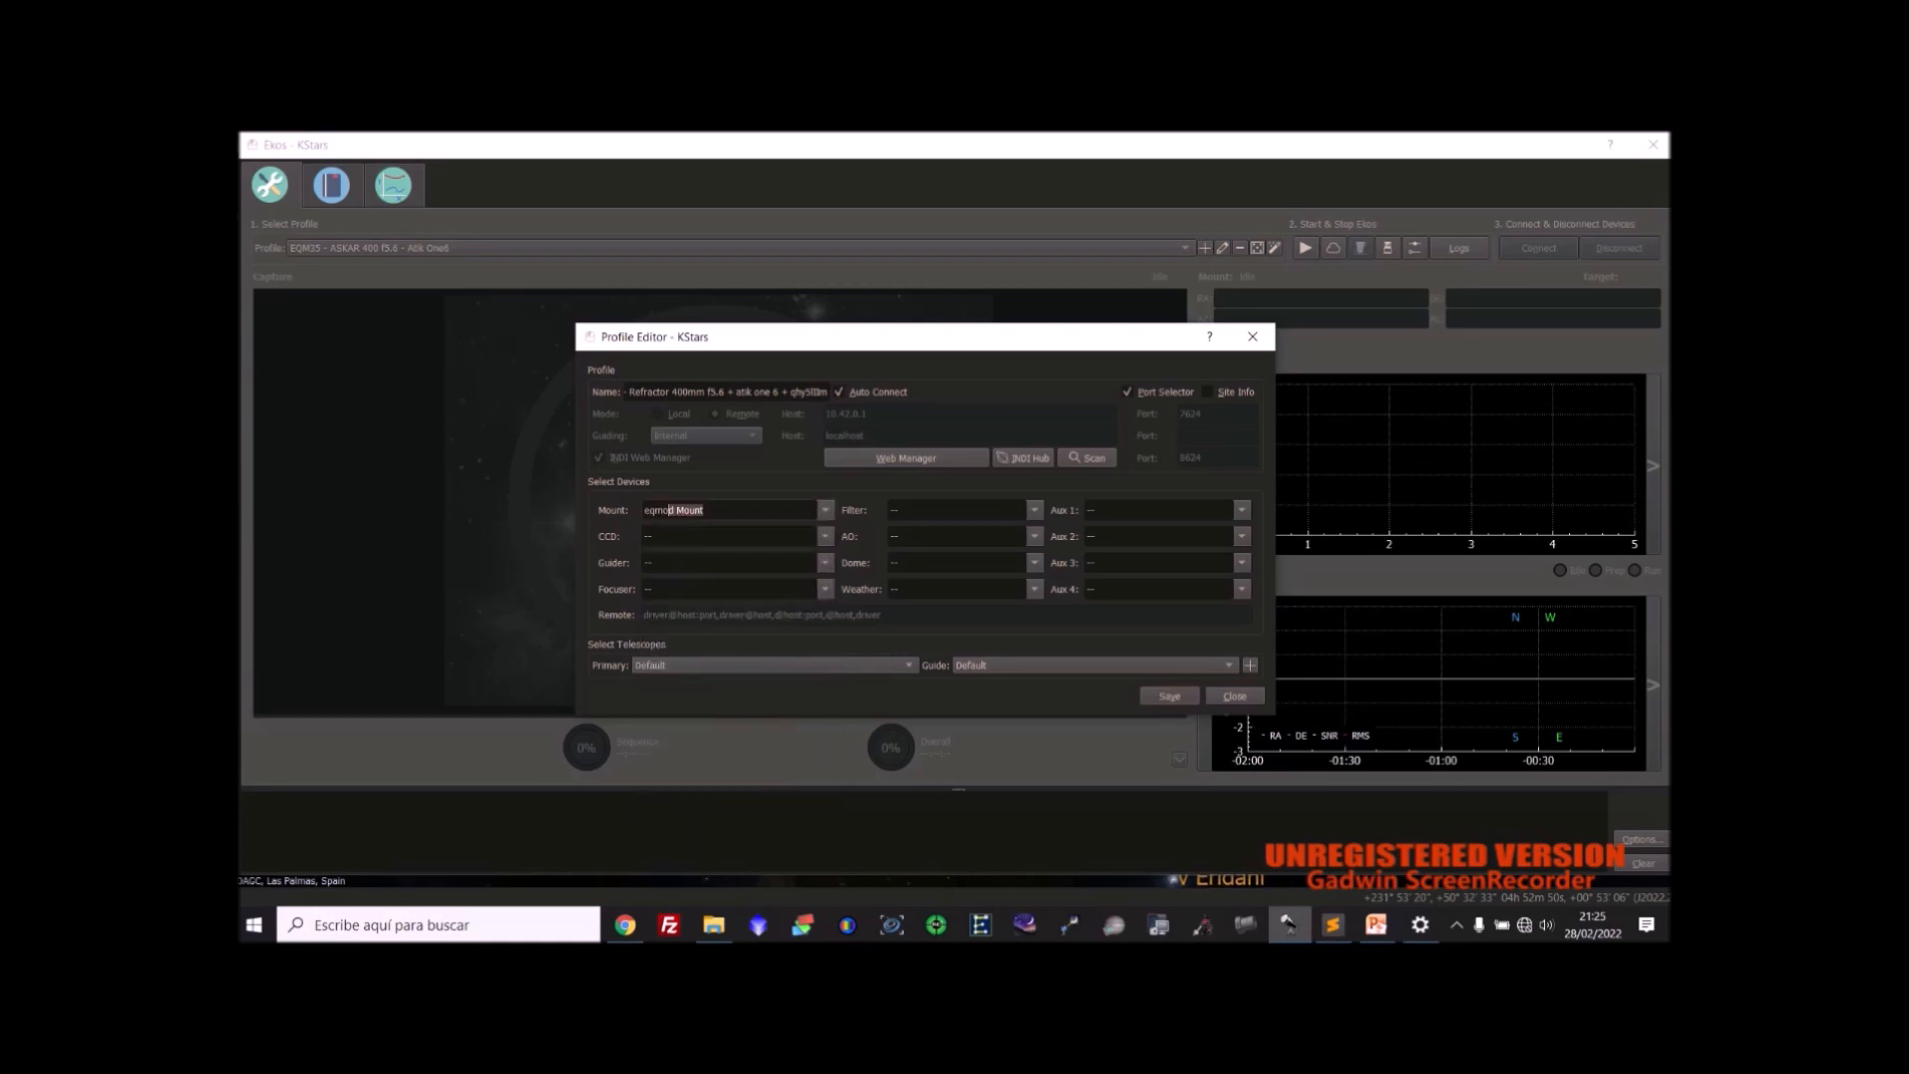
{"action": "key", "text": "Return"}
Set the CCD driver to Atik CCD and the guider driver to QHY CCD.
{"action": "left_click", "coordinate": [653, 536]}
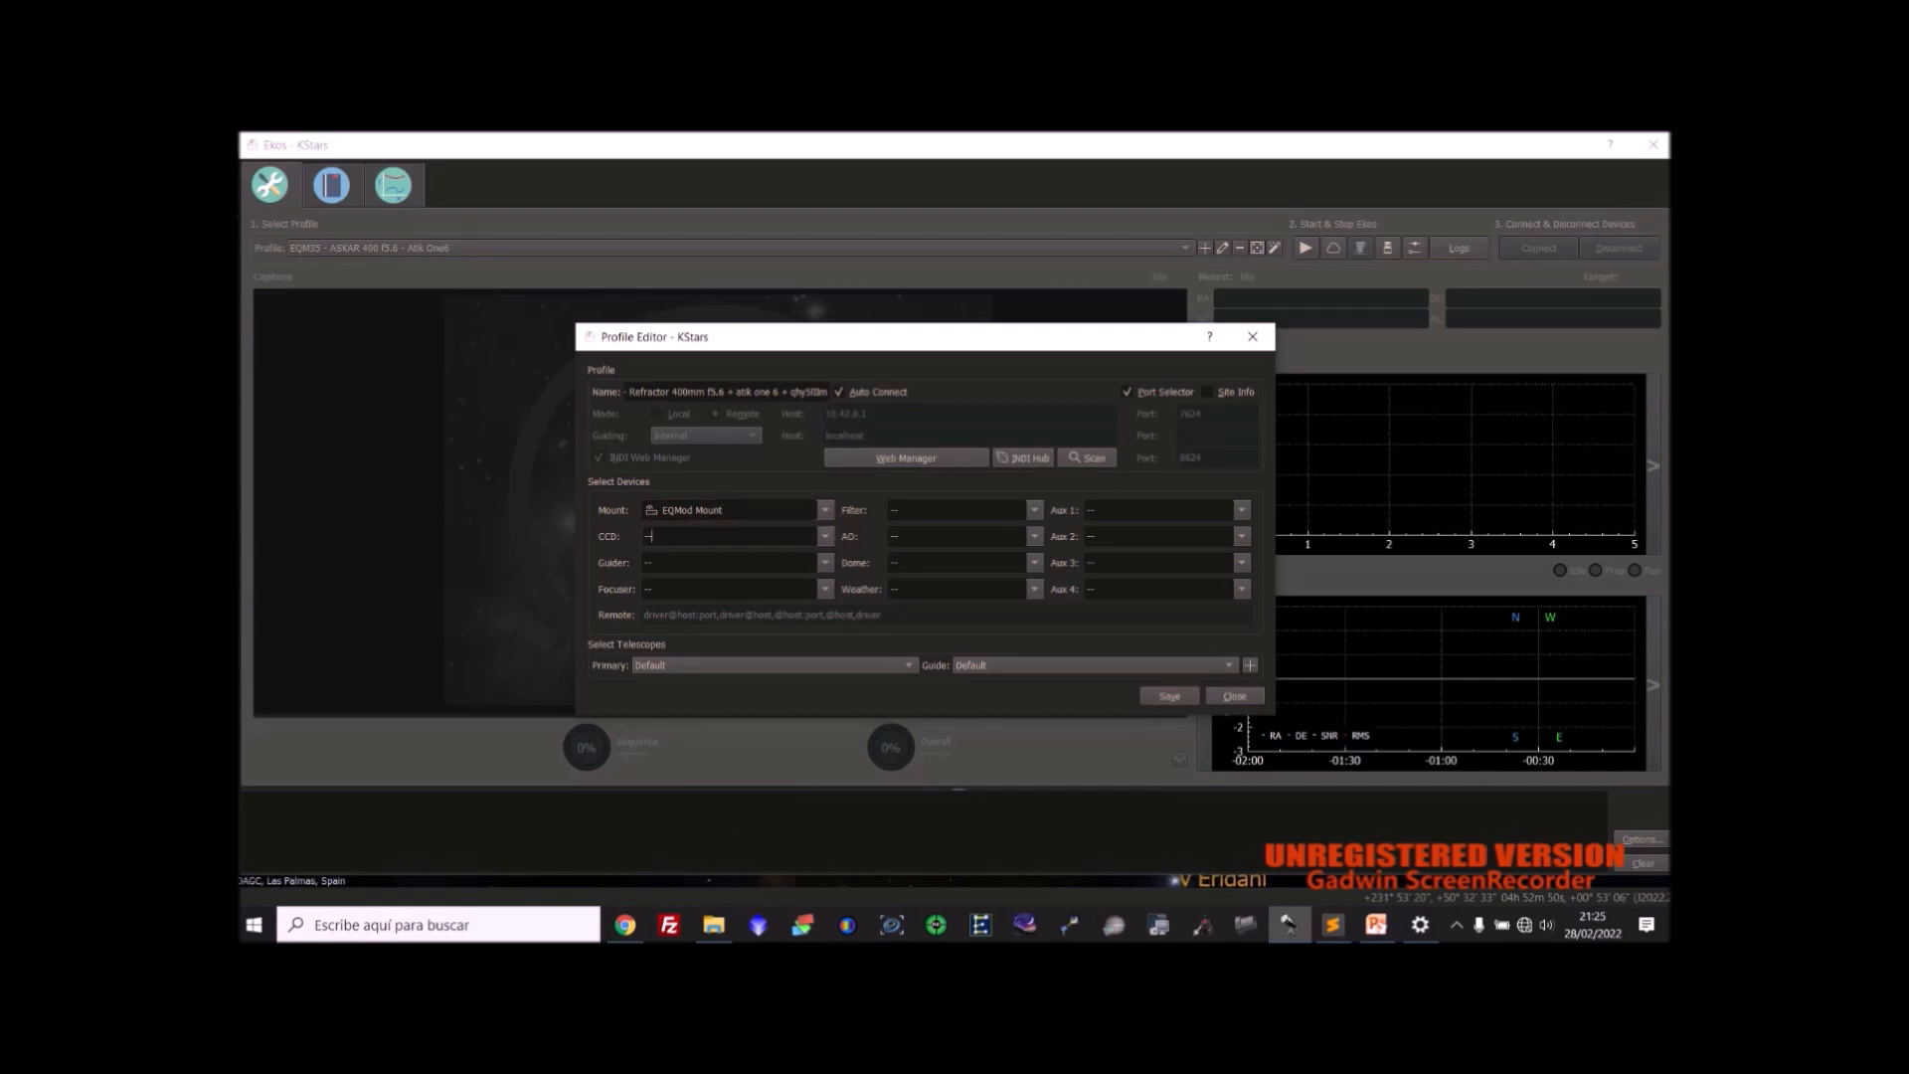
{"action": "type", "text": "Atik"}
{"action": "key", "text": "Return"}
{"action": "left_click", "coordinate": [729, 563]}
{"action": "type", "text": "QHY"}
{"action": "key", "text": "Return"}
{"action": "type", "text": "eaf"}
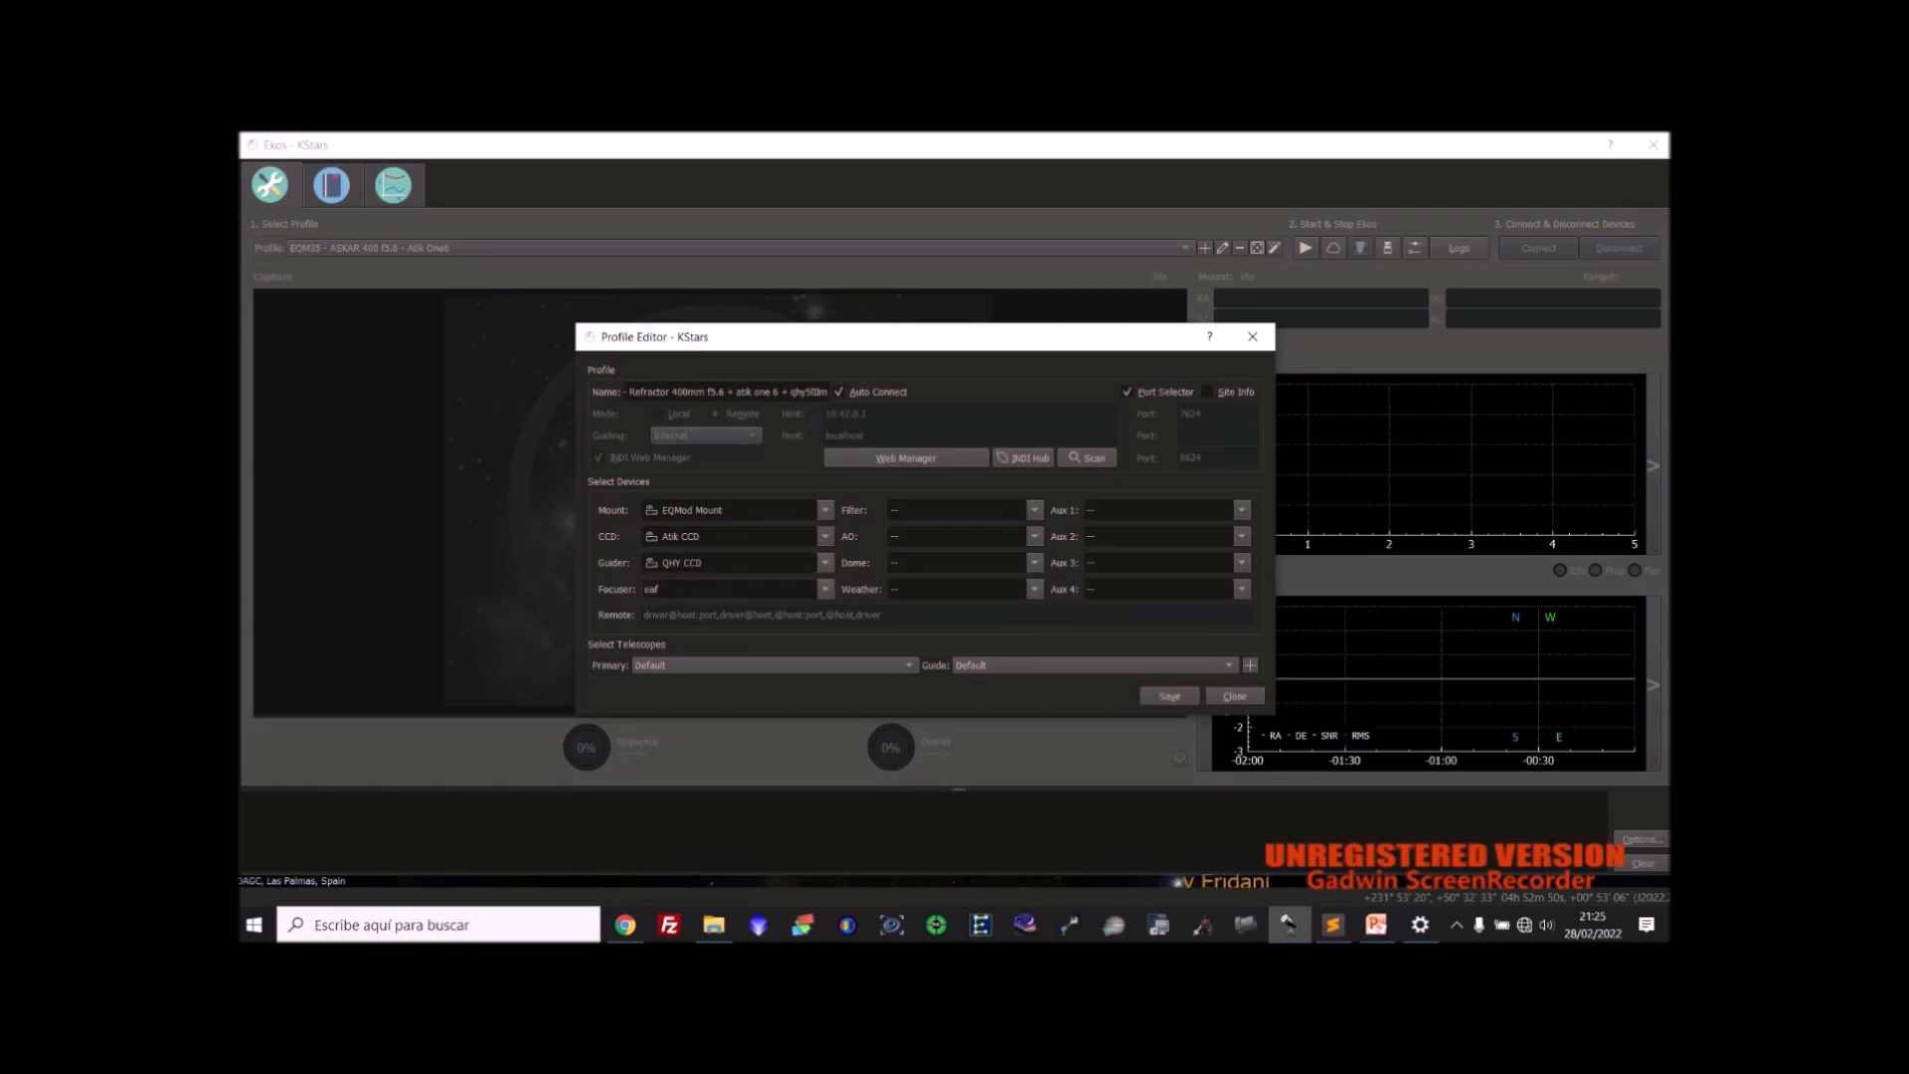
{"action": "left_click", "coordinate": [825, 589]}
{"action": "key", "text": "e"}
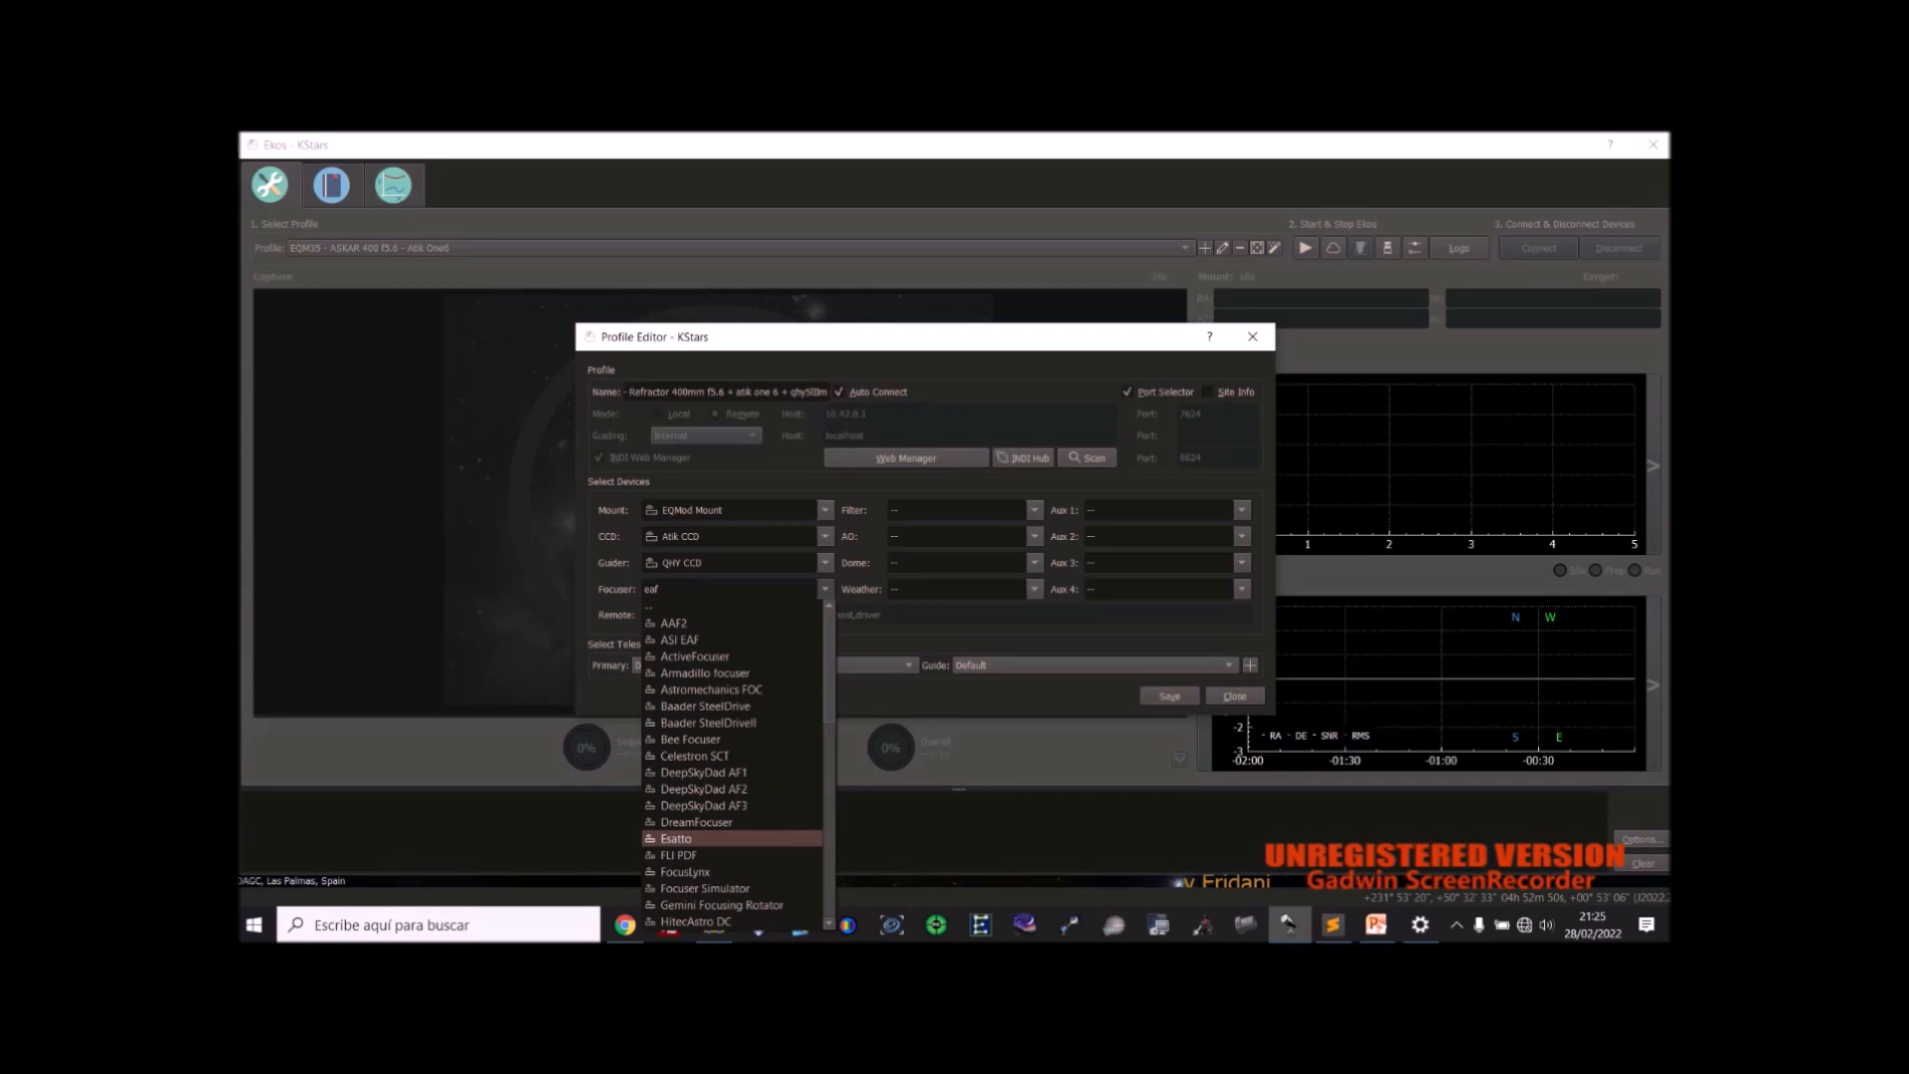
{"action": "key", "text": "a"}
{"action": "key", "text": "e"}
{"action": "key", "text": "Escape"}
{"action": "double_click", "coordinate": [651, 590]}
{"action": "type", "text": "EAF"}
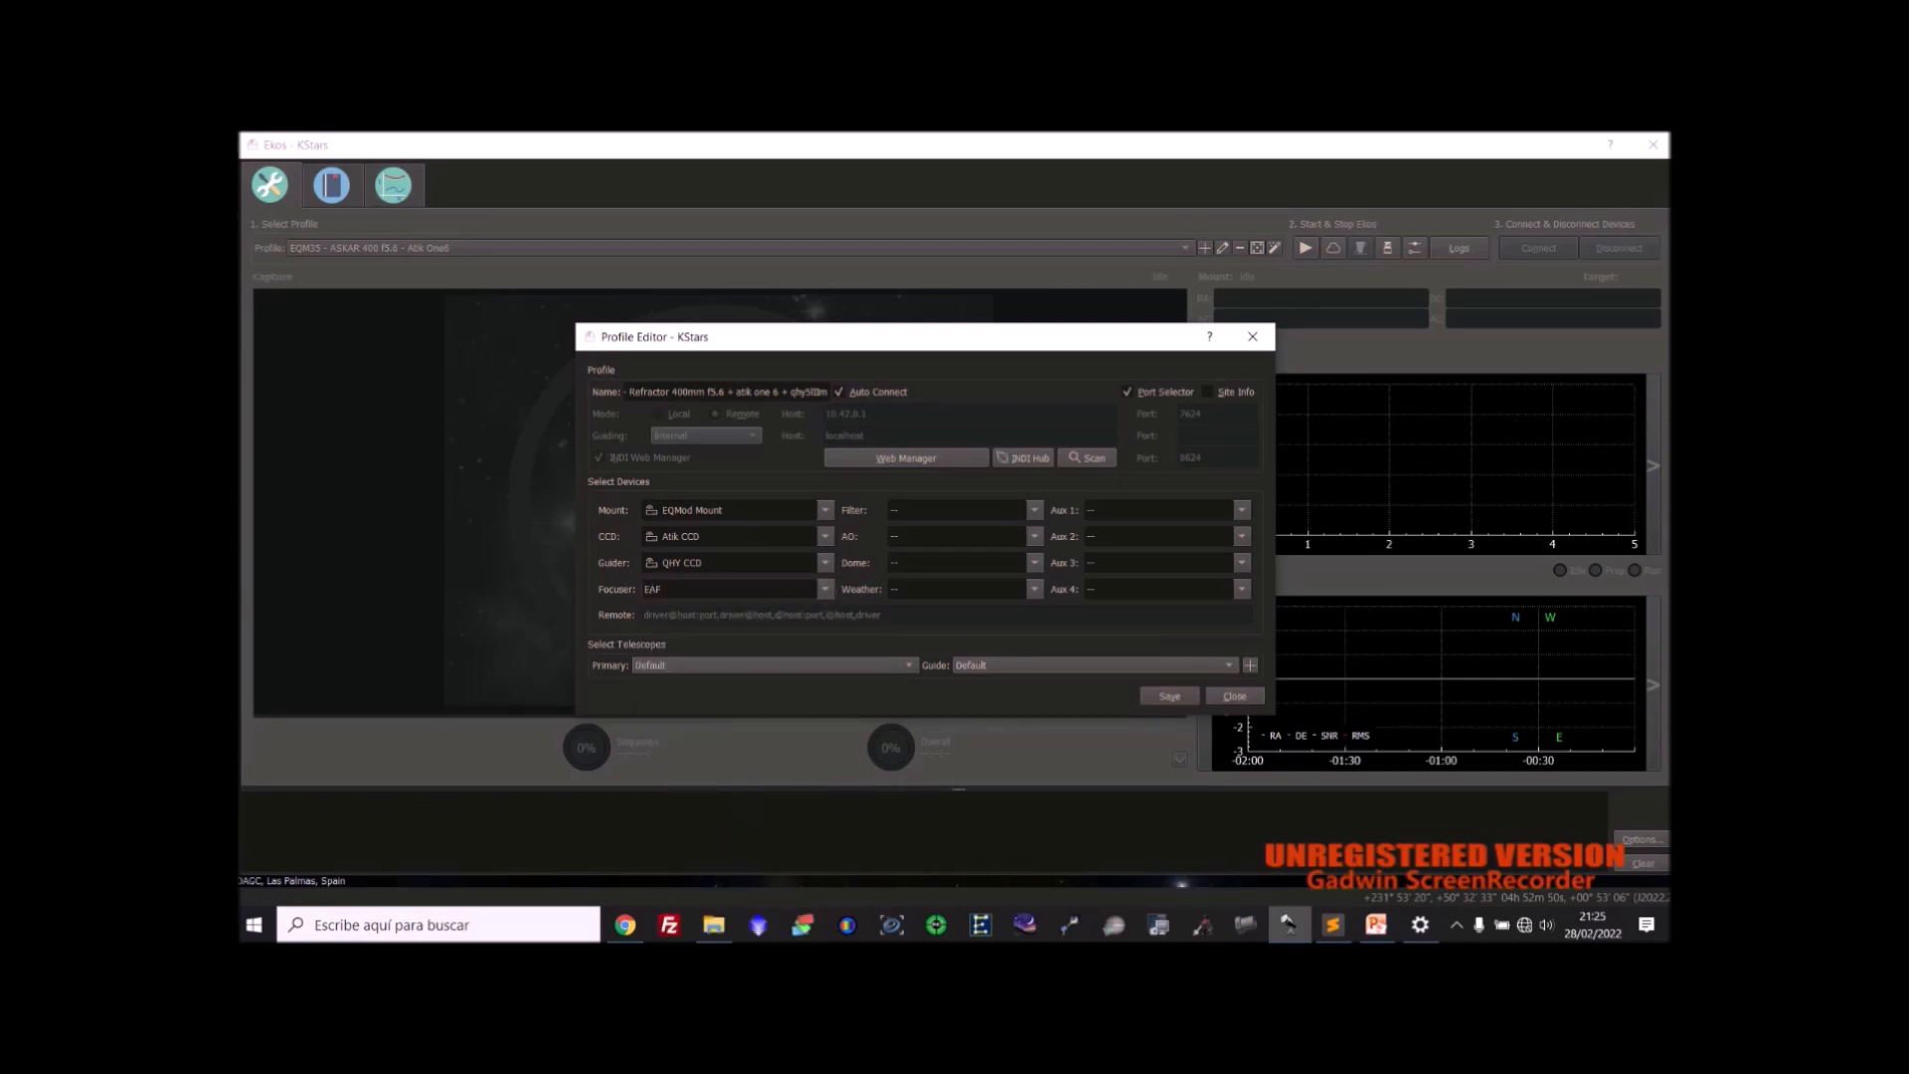
{"action": "left_click", "coordinate": [826, 590]}
{"action": "key", "text": "Escape"}
{"action": "key", "text": "BackSpace"}
{"action": "key", "text": "BackSpace"}
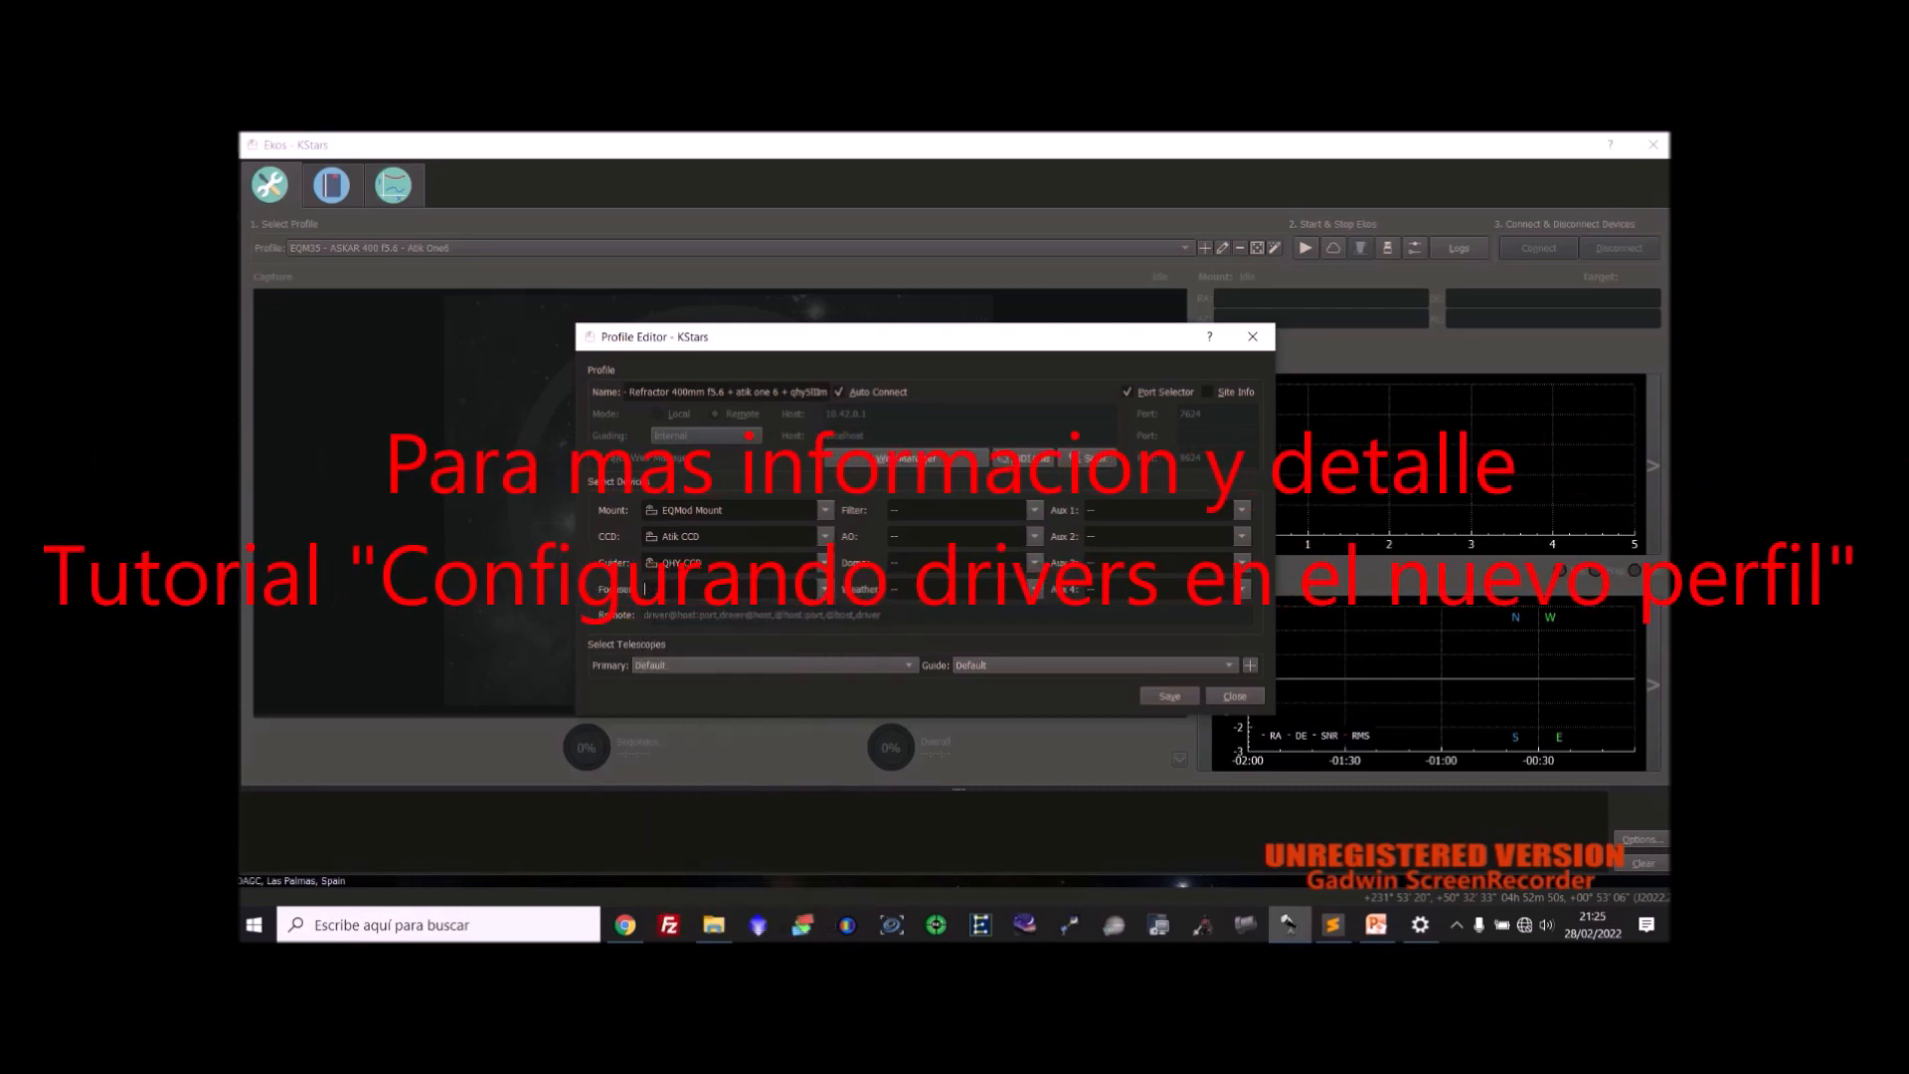
Set the focuser driver to ASI EAF and save the profile.
{"action": "left_click", "coordinate": [825, 590]}
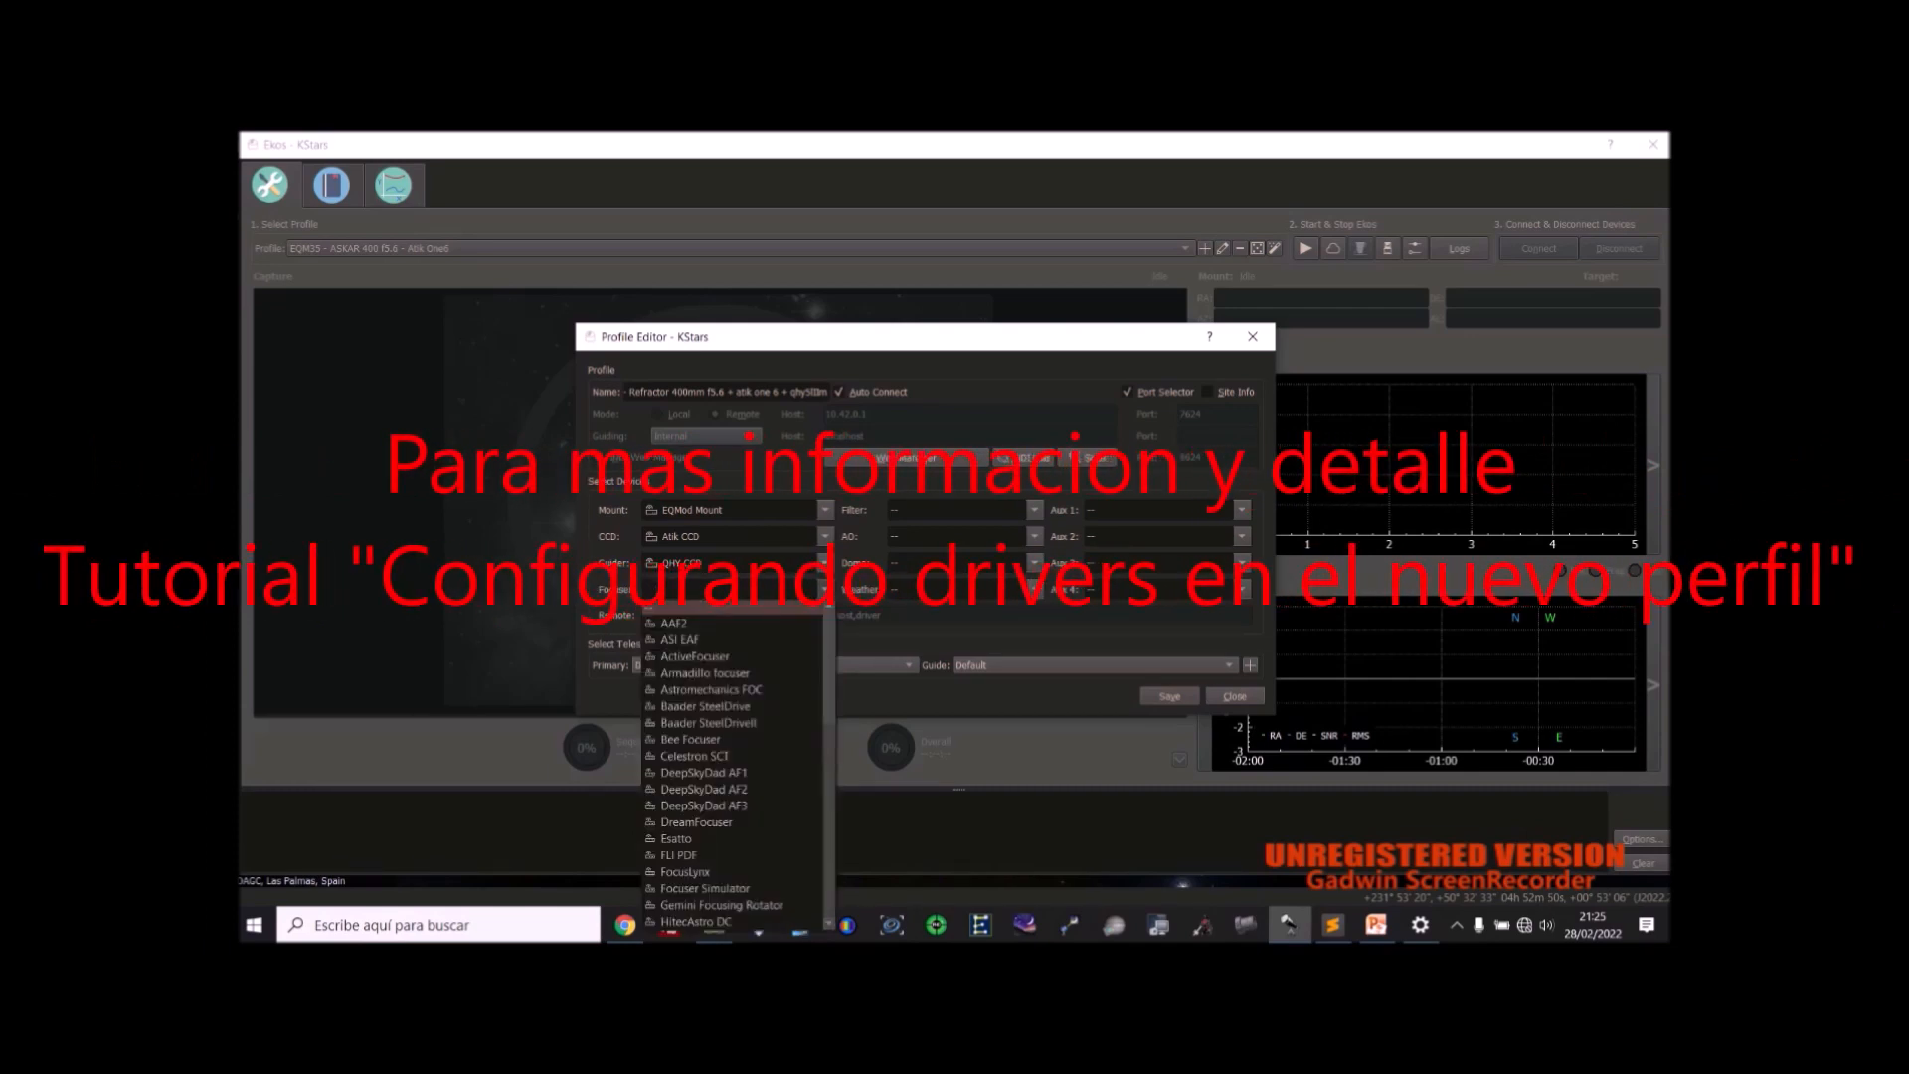
{"action": "key", "text": "e"}
{"action": "scroll", "coordinate": [733, 766], "scroll_direction": "down", "scroll_amount": 10}
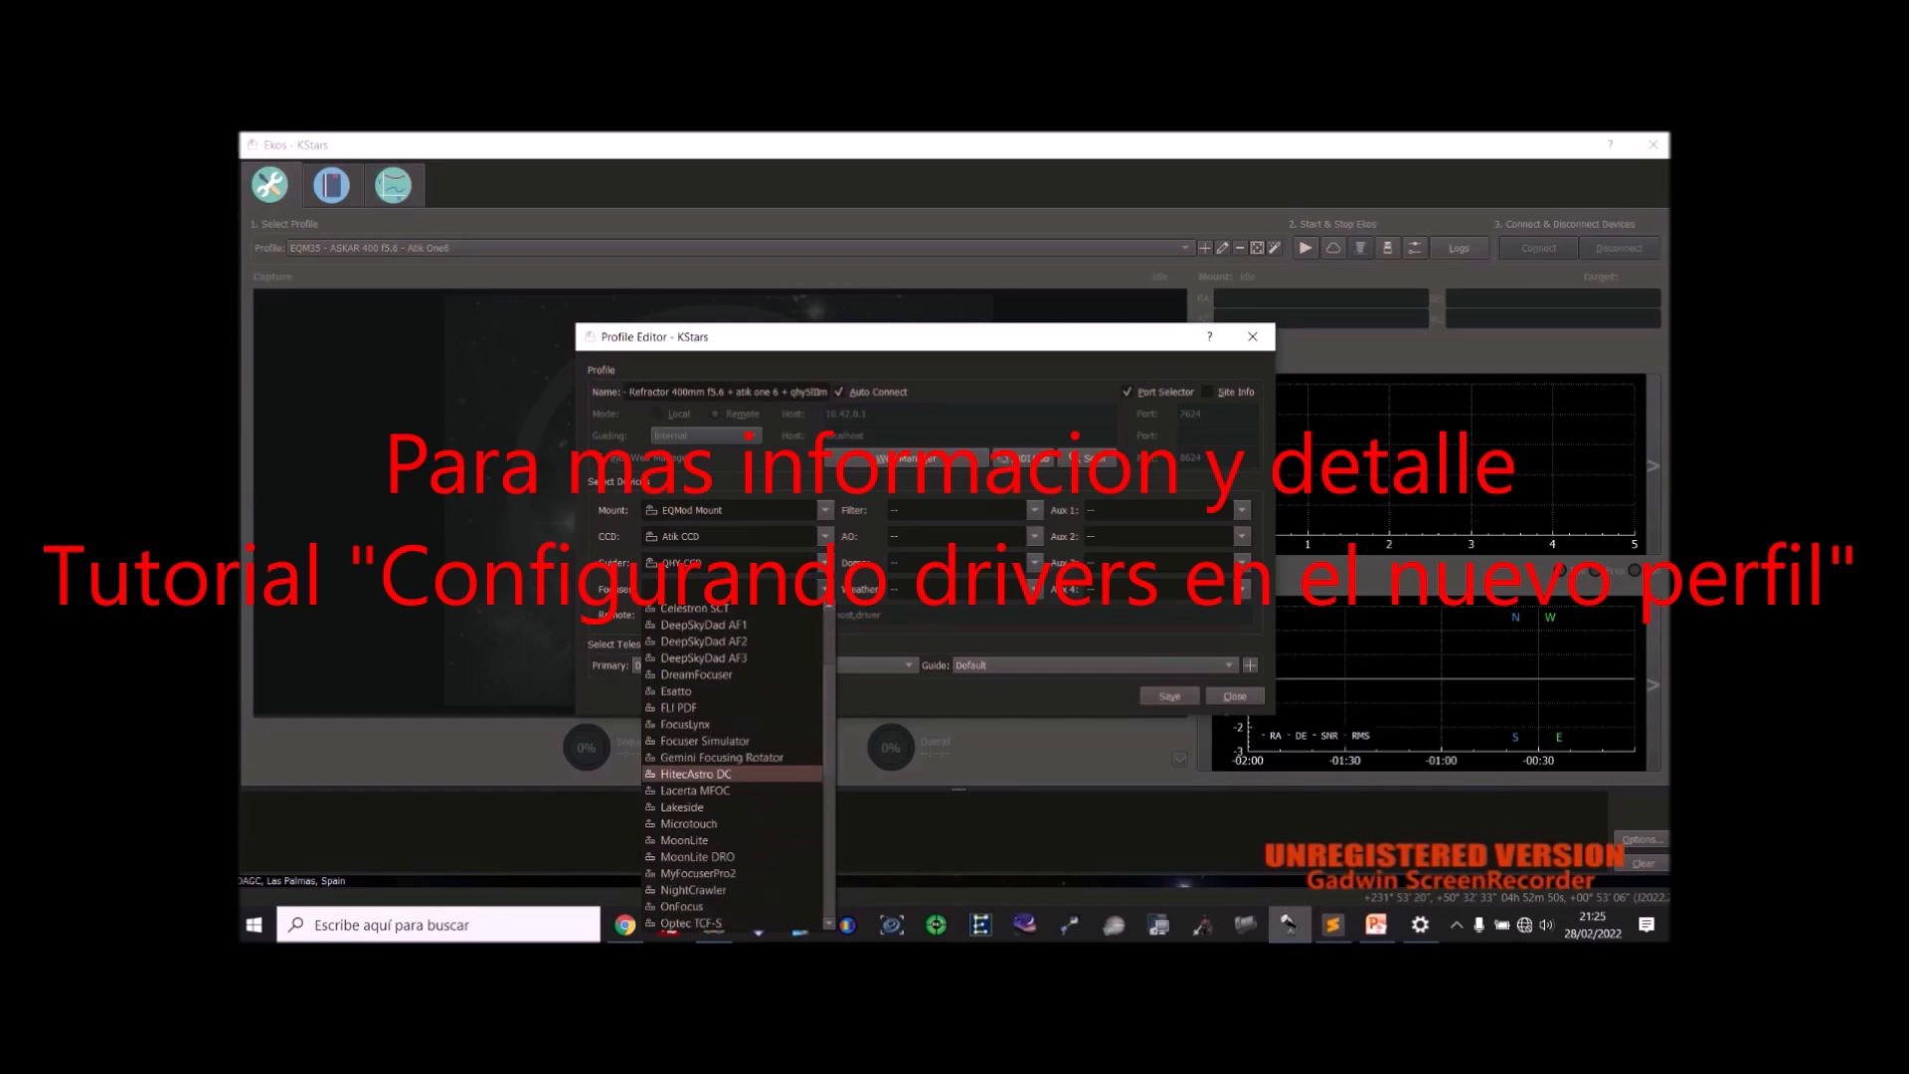
{"action": "scroll", "coordinate": [733, 765], "scroll_direction": "down", "scroll_amount": 2}
{"action": "scroll", "coordinate": [733, 766], "scroll_direction": "up", "scroll_amount": 12}
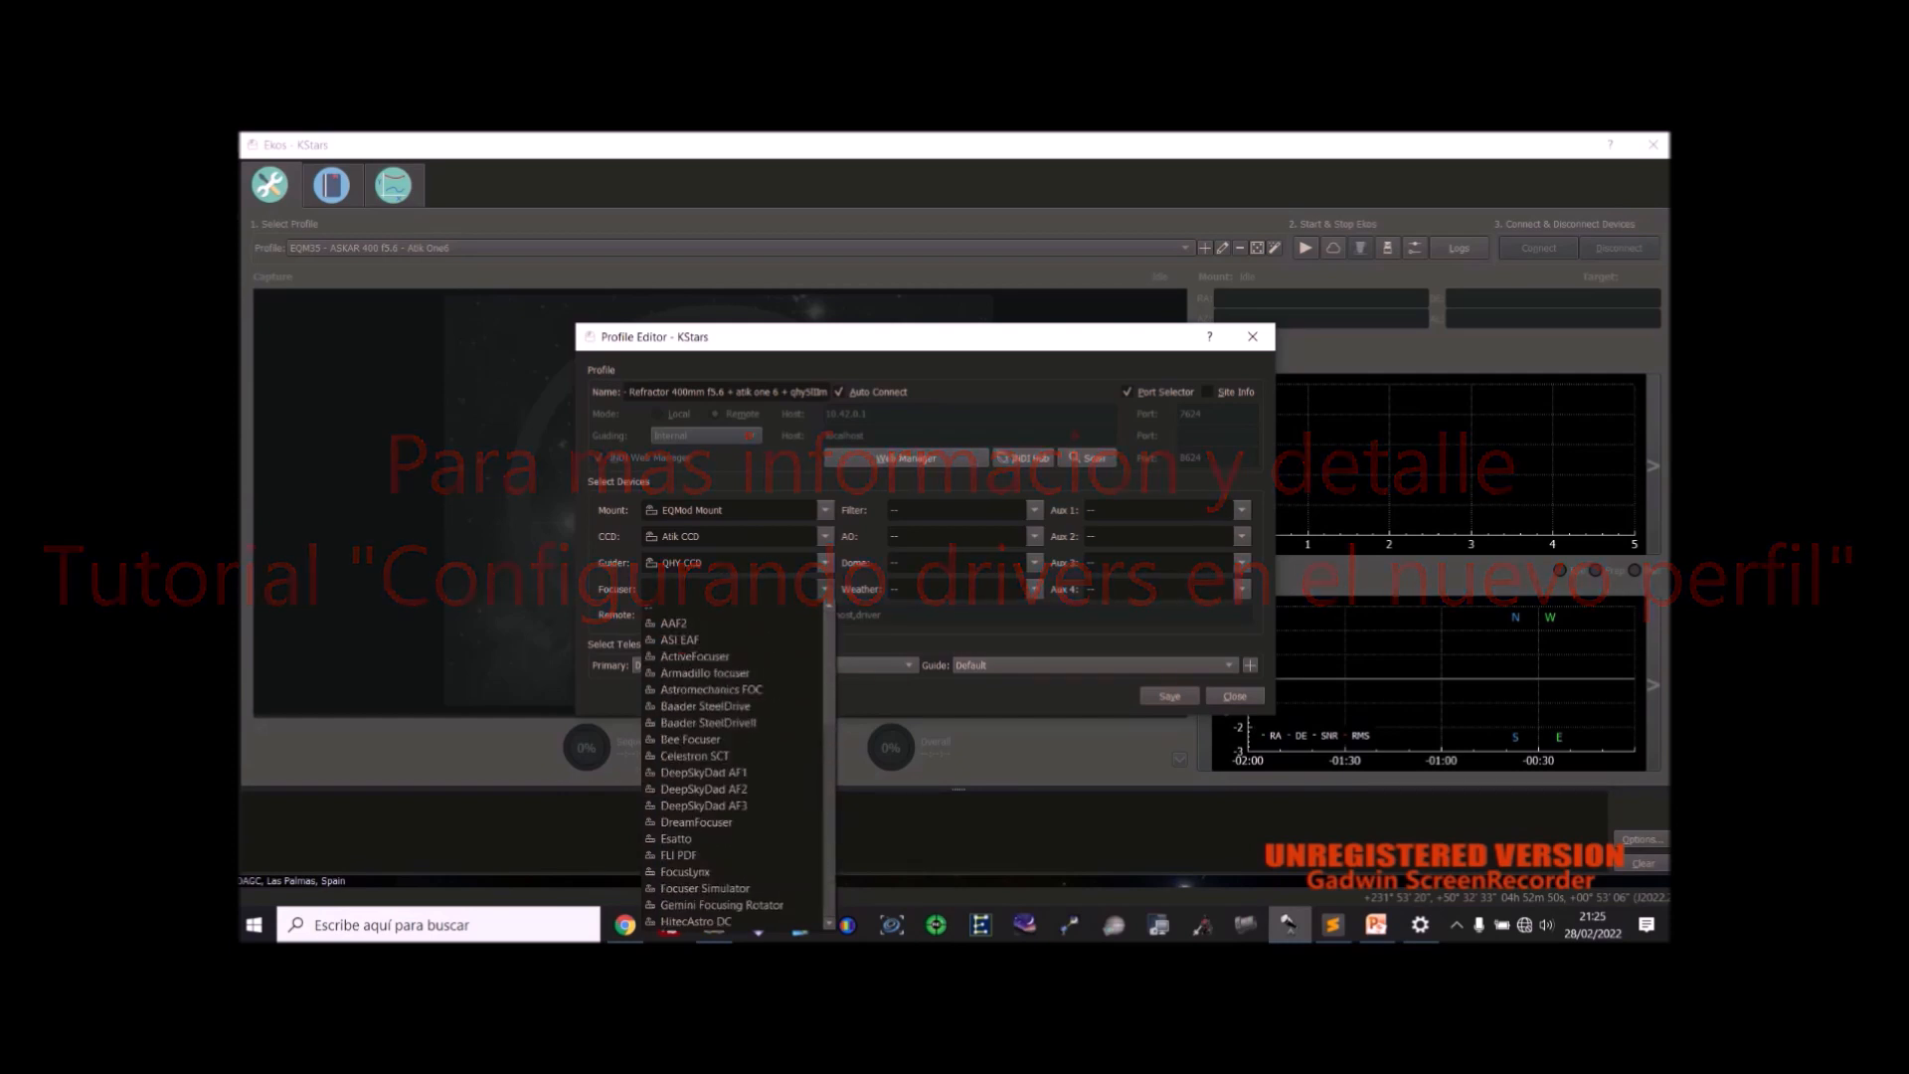
{"action": "left_click", "coordinate": [733, 608]}
{"action": "type", "text": "asi eaf"}
{"action": "key", "text": "Return"}
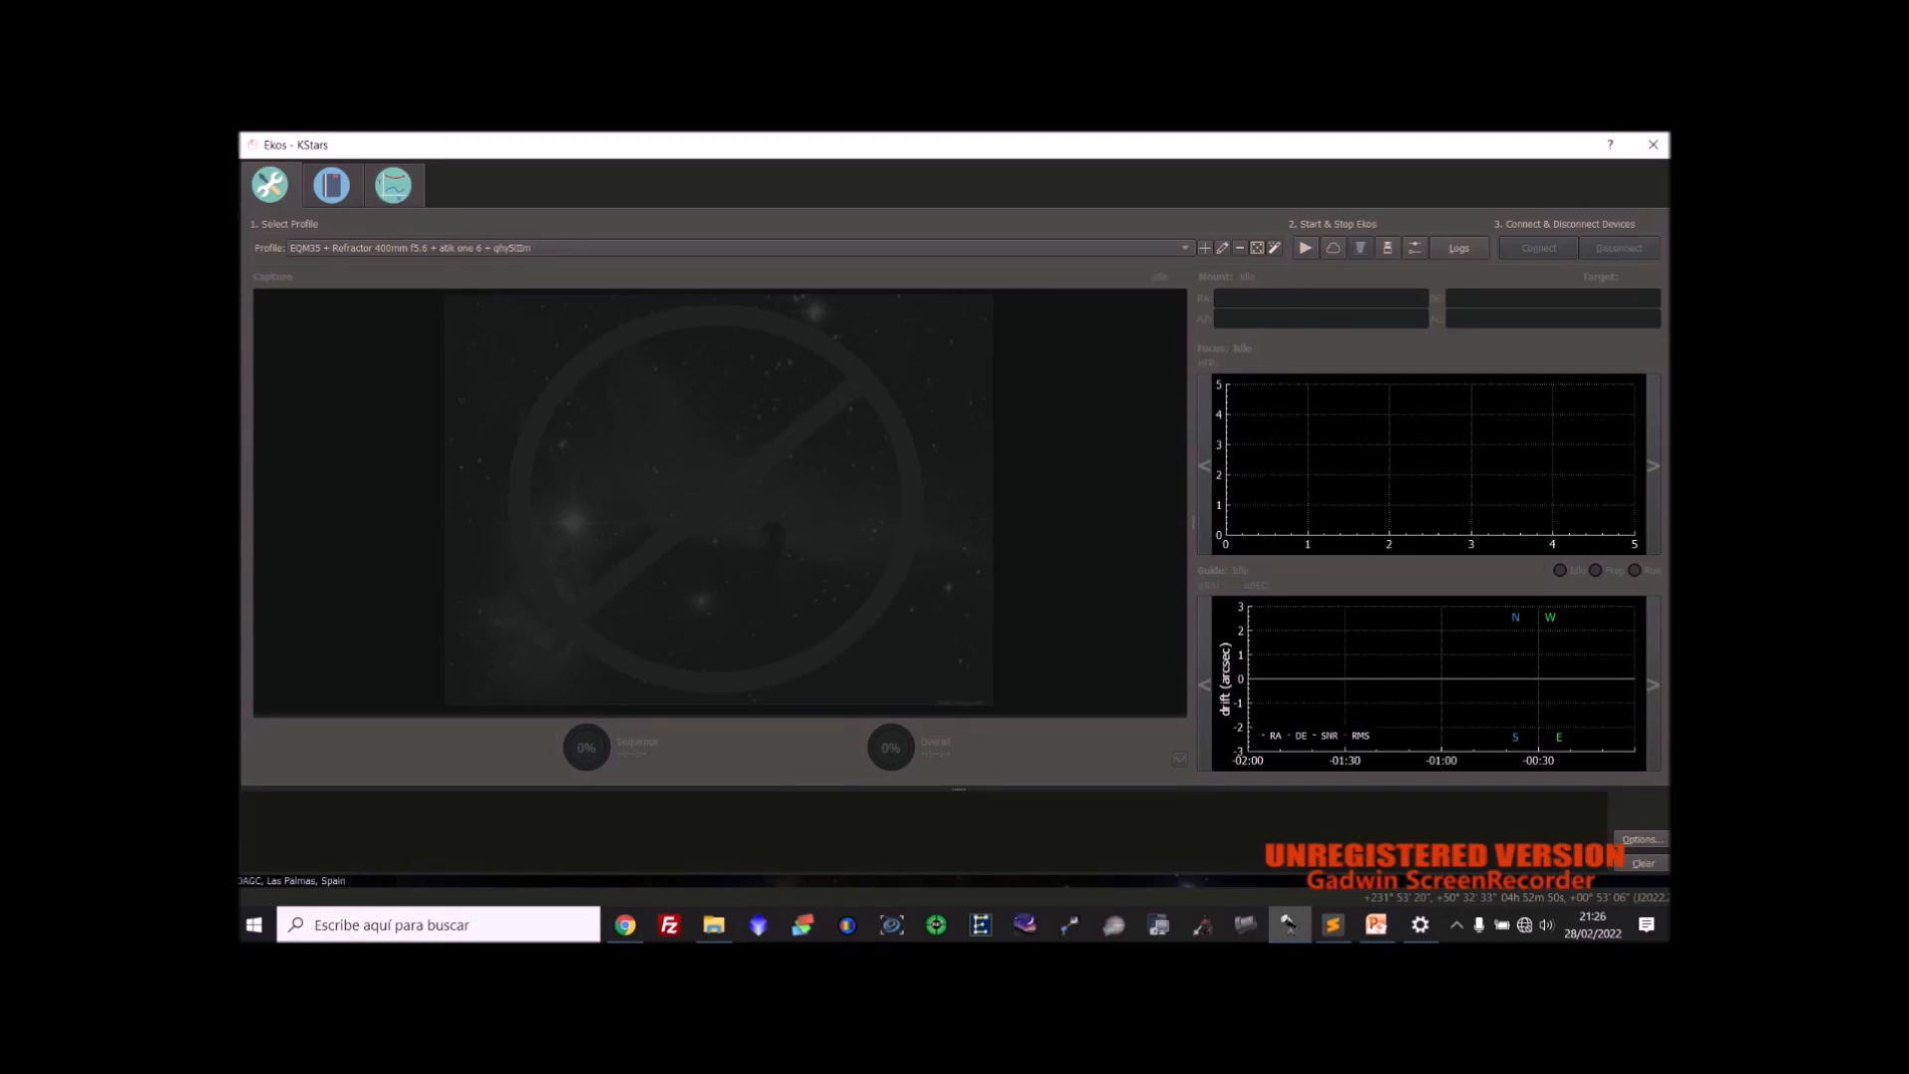
Reopen the saved profile for editing and pick ASI EAF from the list of focuser drivers.
{"action": "left_click", "coordinate": [1222, 248]}
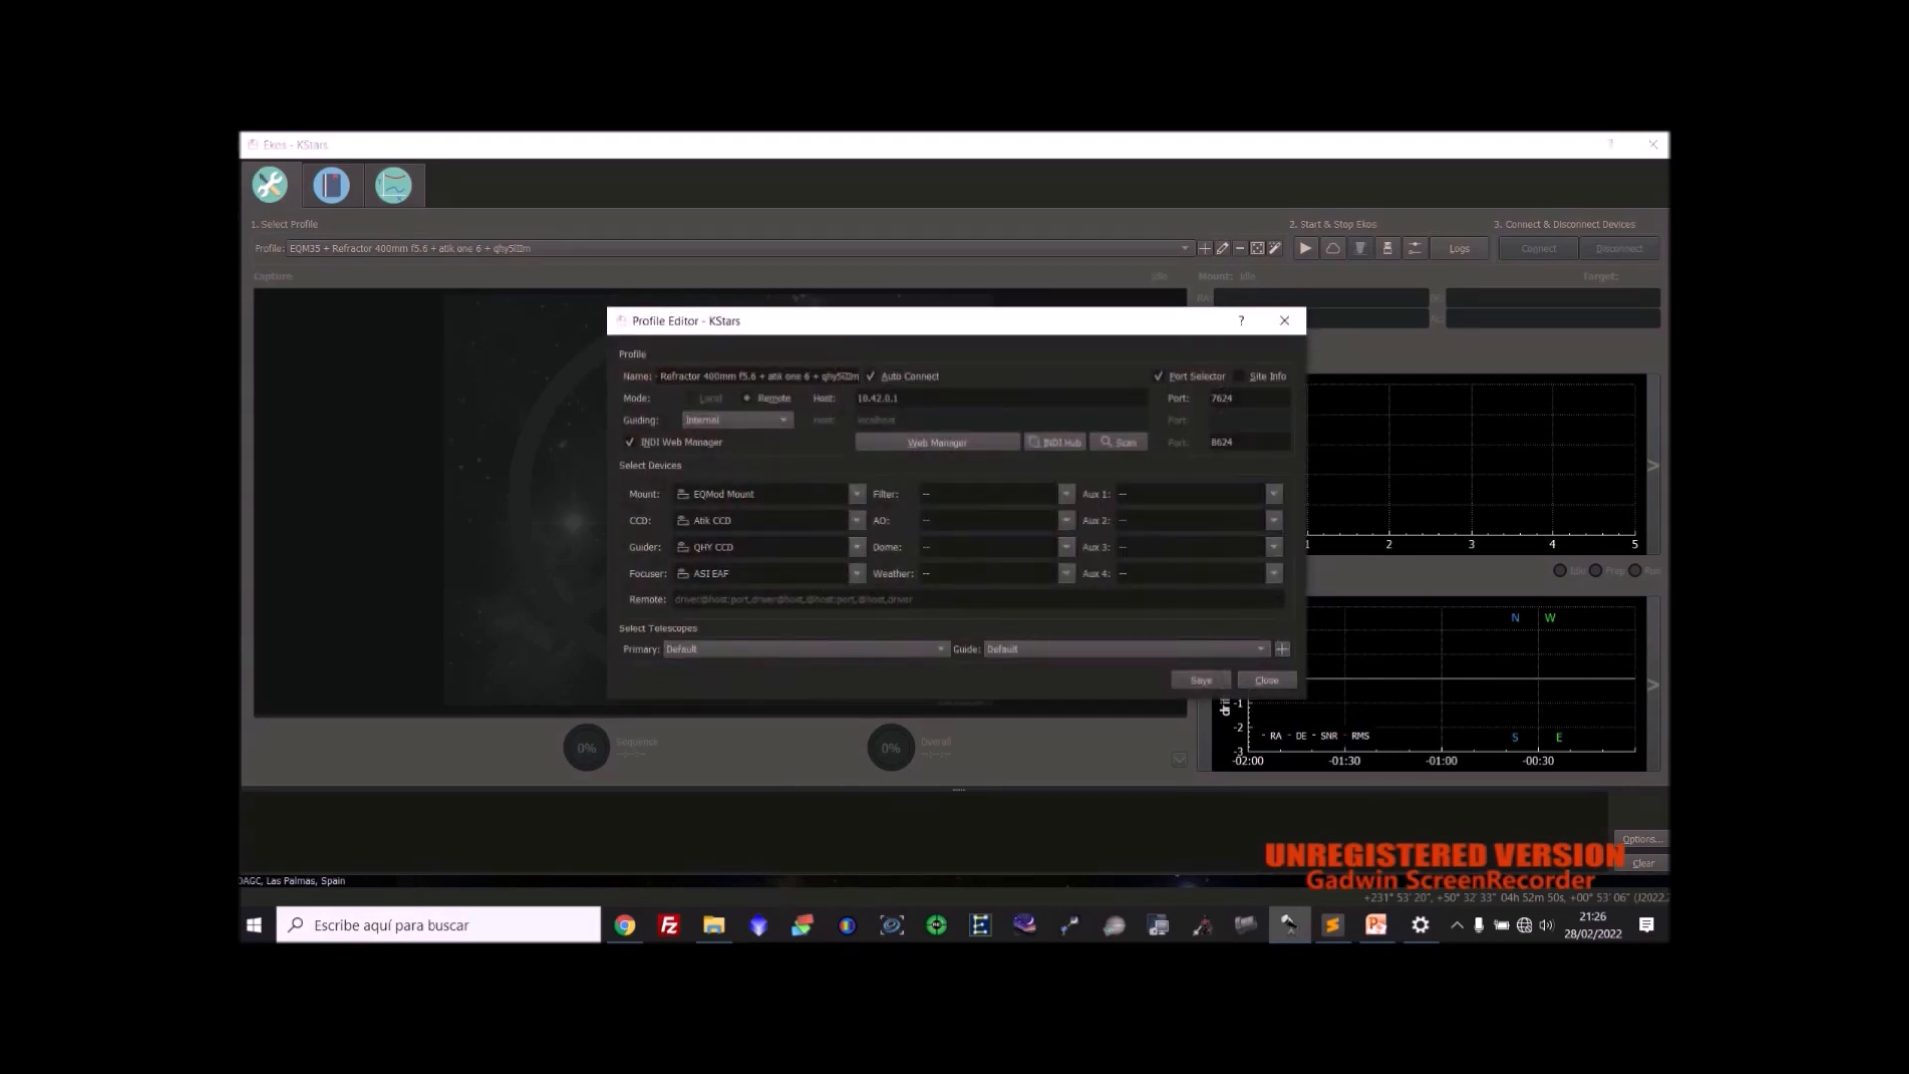
{"action": "left_click", "coordinate": [857, 574]}
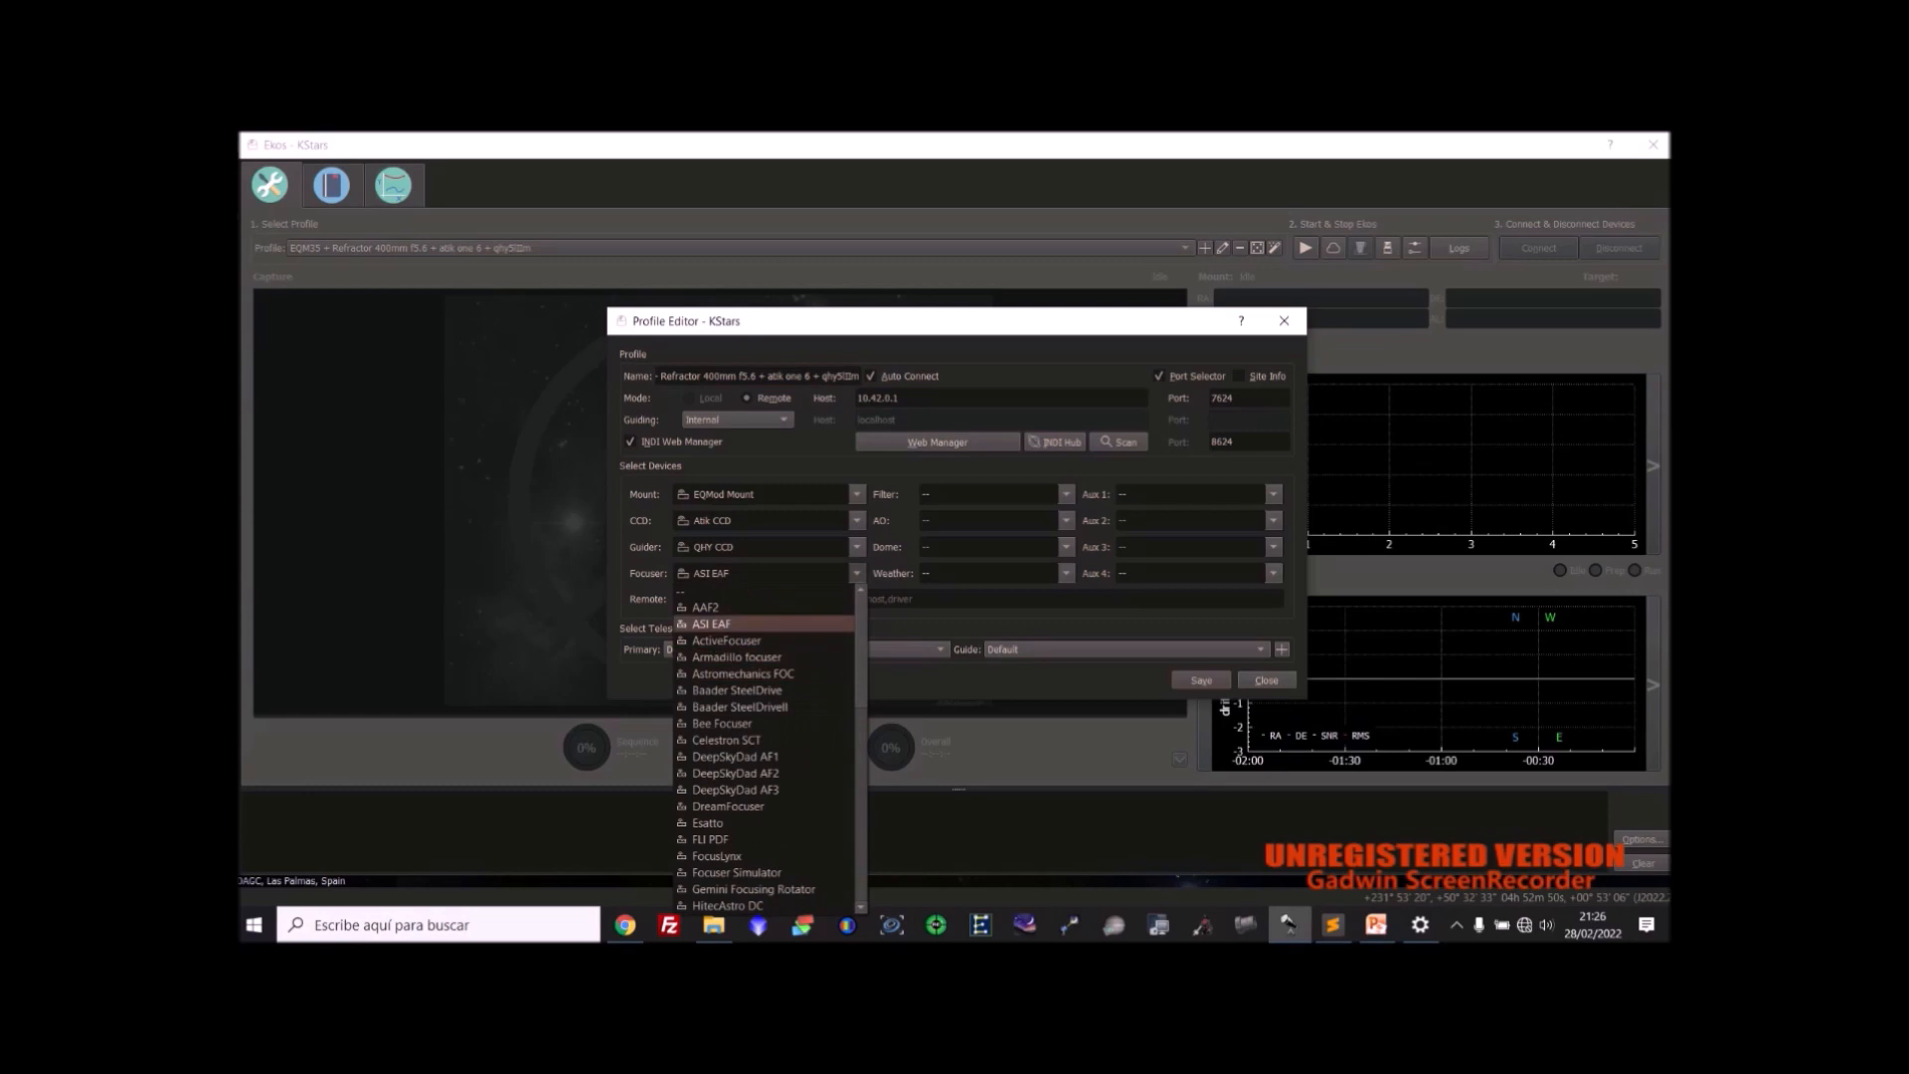
{"action": "left_click", "coordinate": [712, 624]}
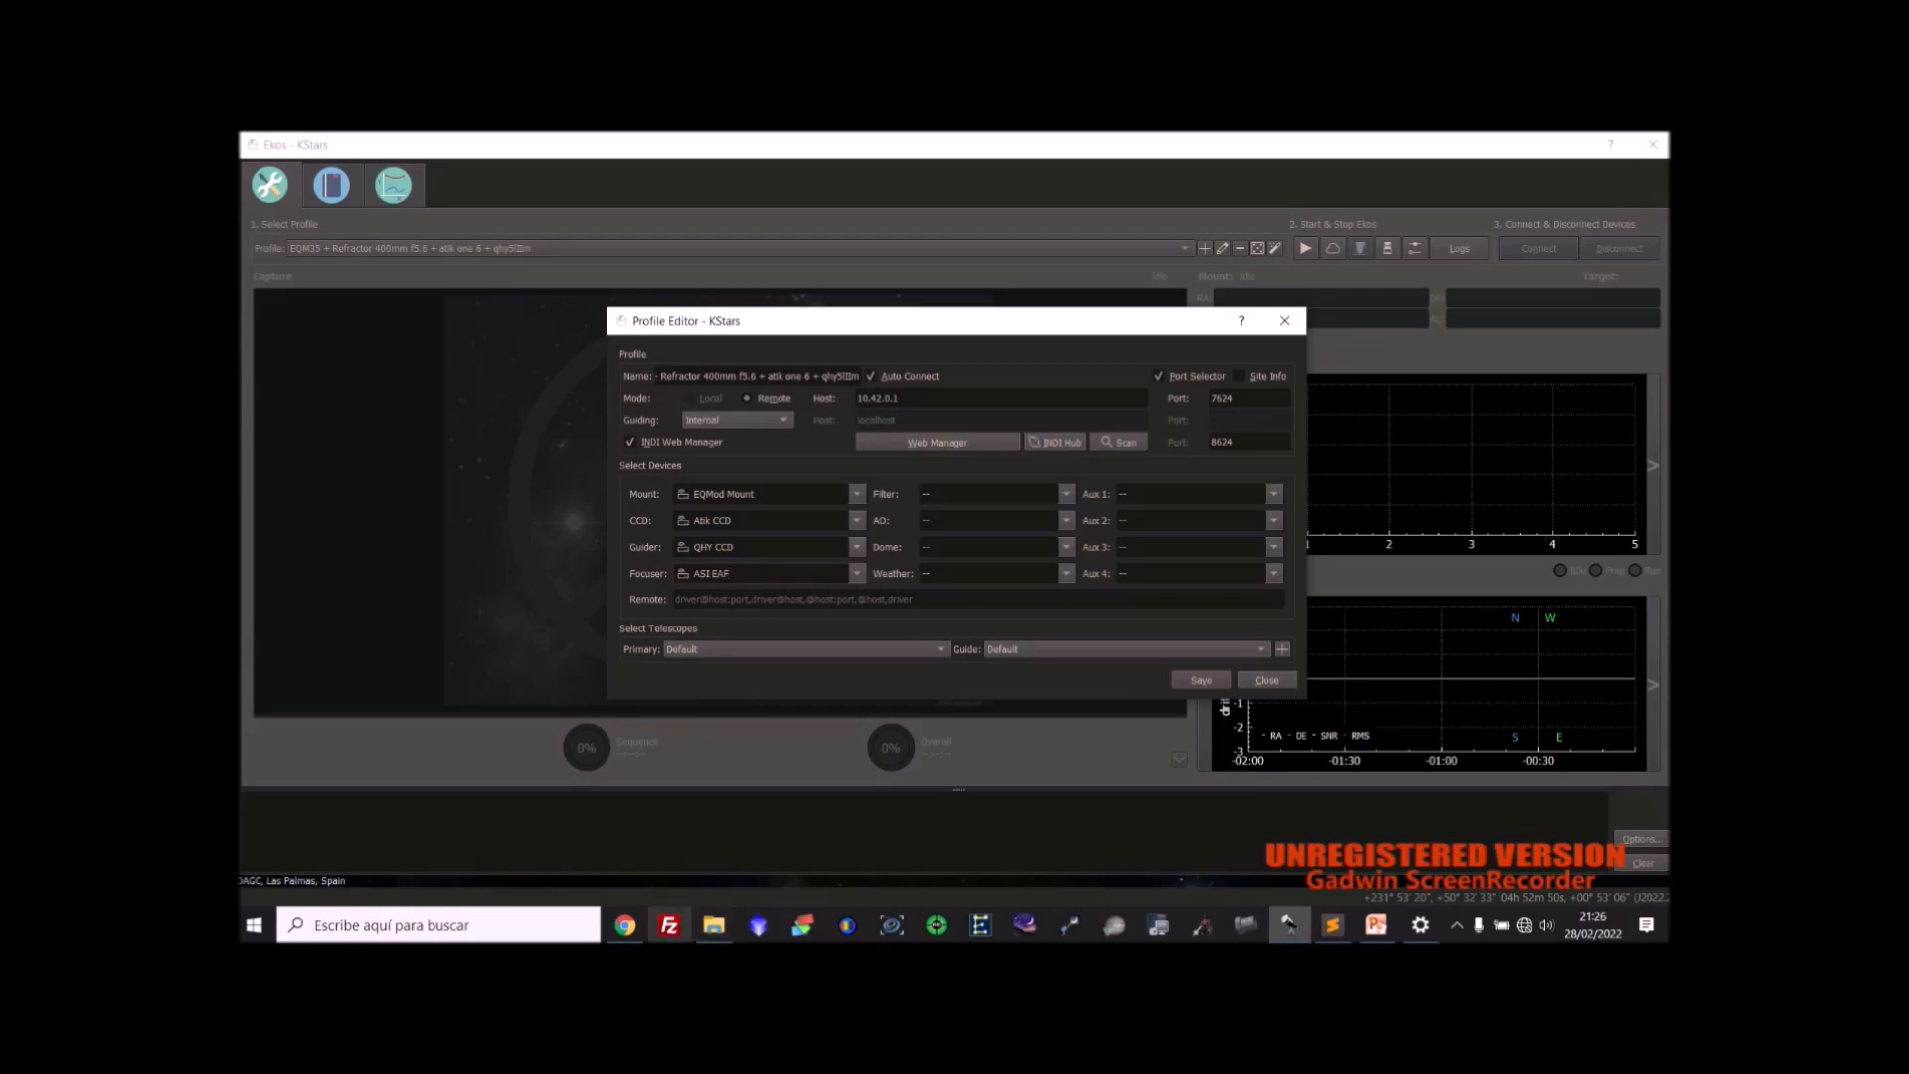
Compare the profile's selected drivers with those in the Astroberry Device Manager in Chrome, and return to the Profile Editor.
{"action": "left_click", "coordinate": [624, 925]}
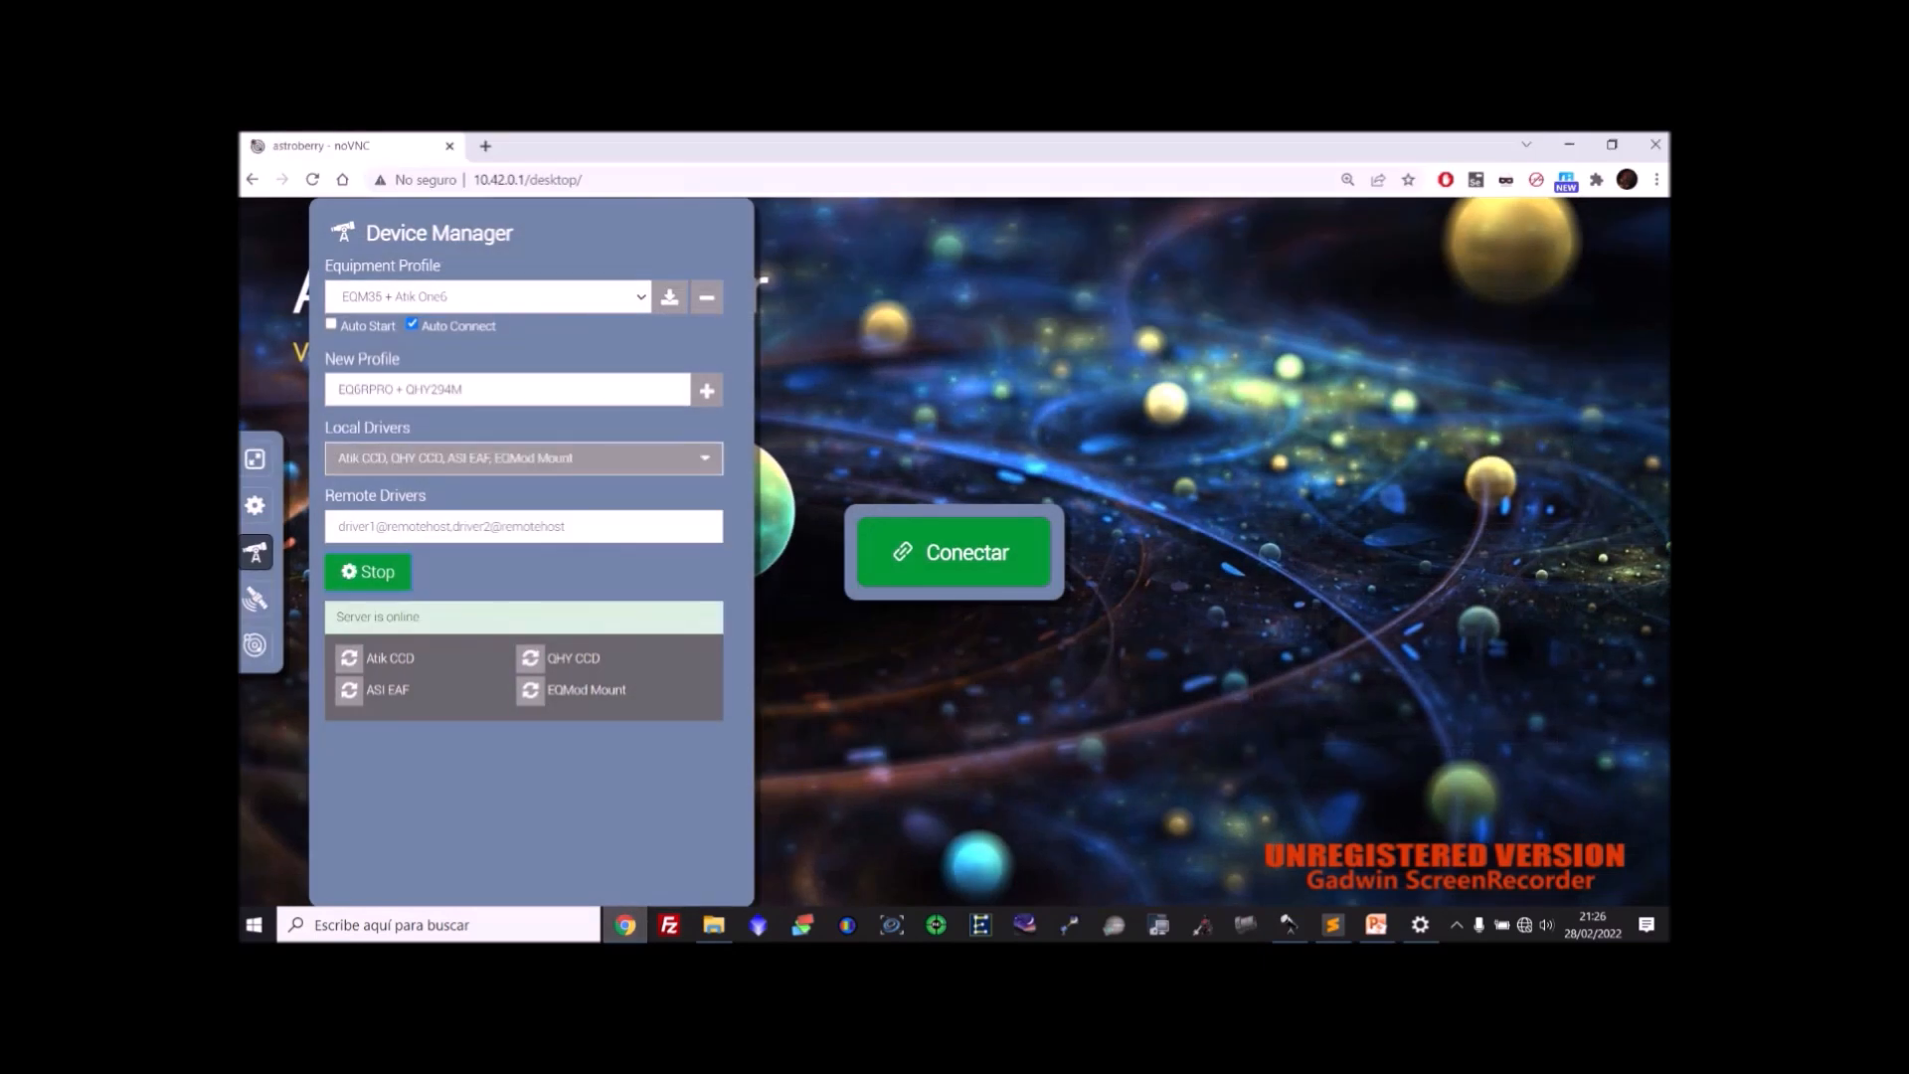
{"action": "left_click", "coordinate": [624, 924]}
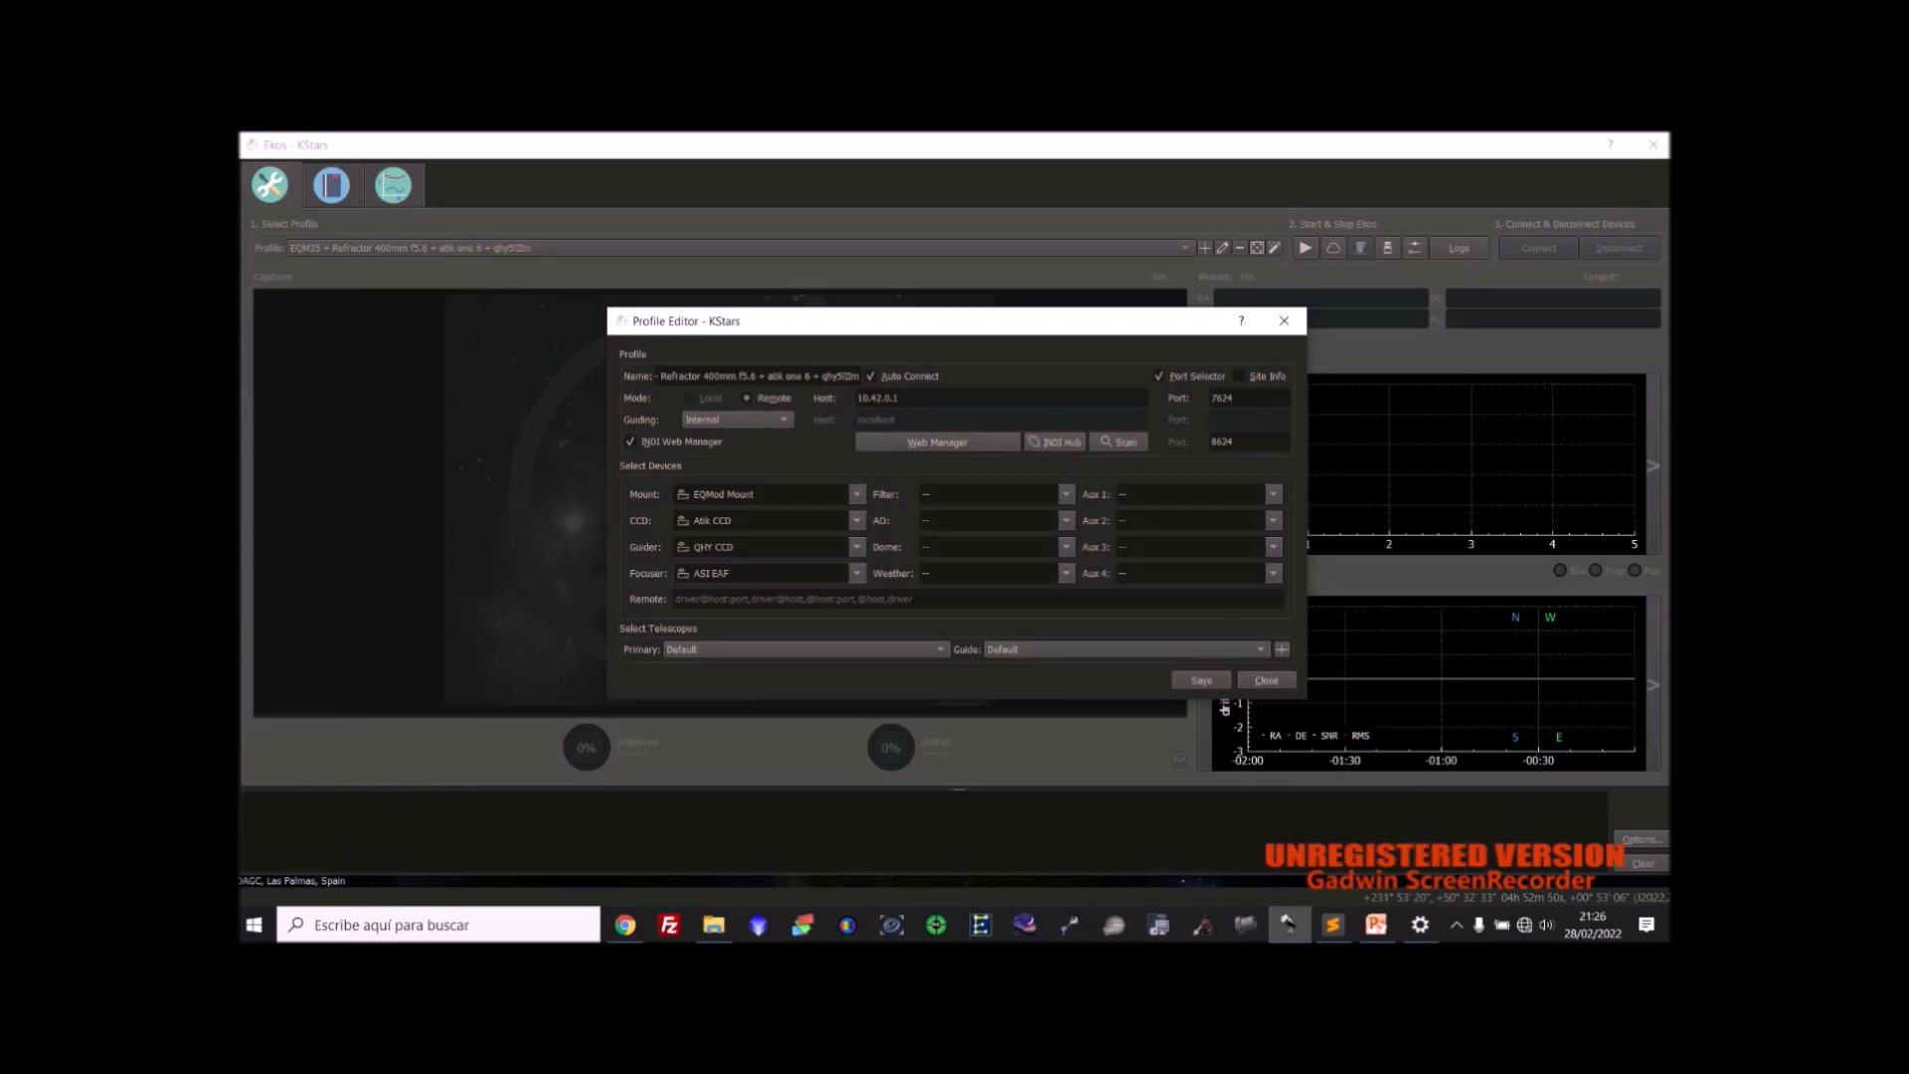
{"action": "left_click", "coordinate": [624, 925]}
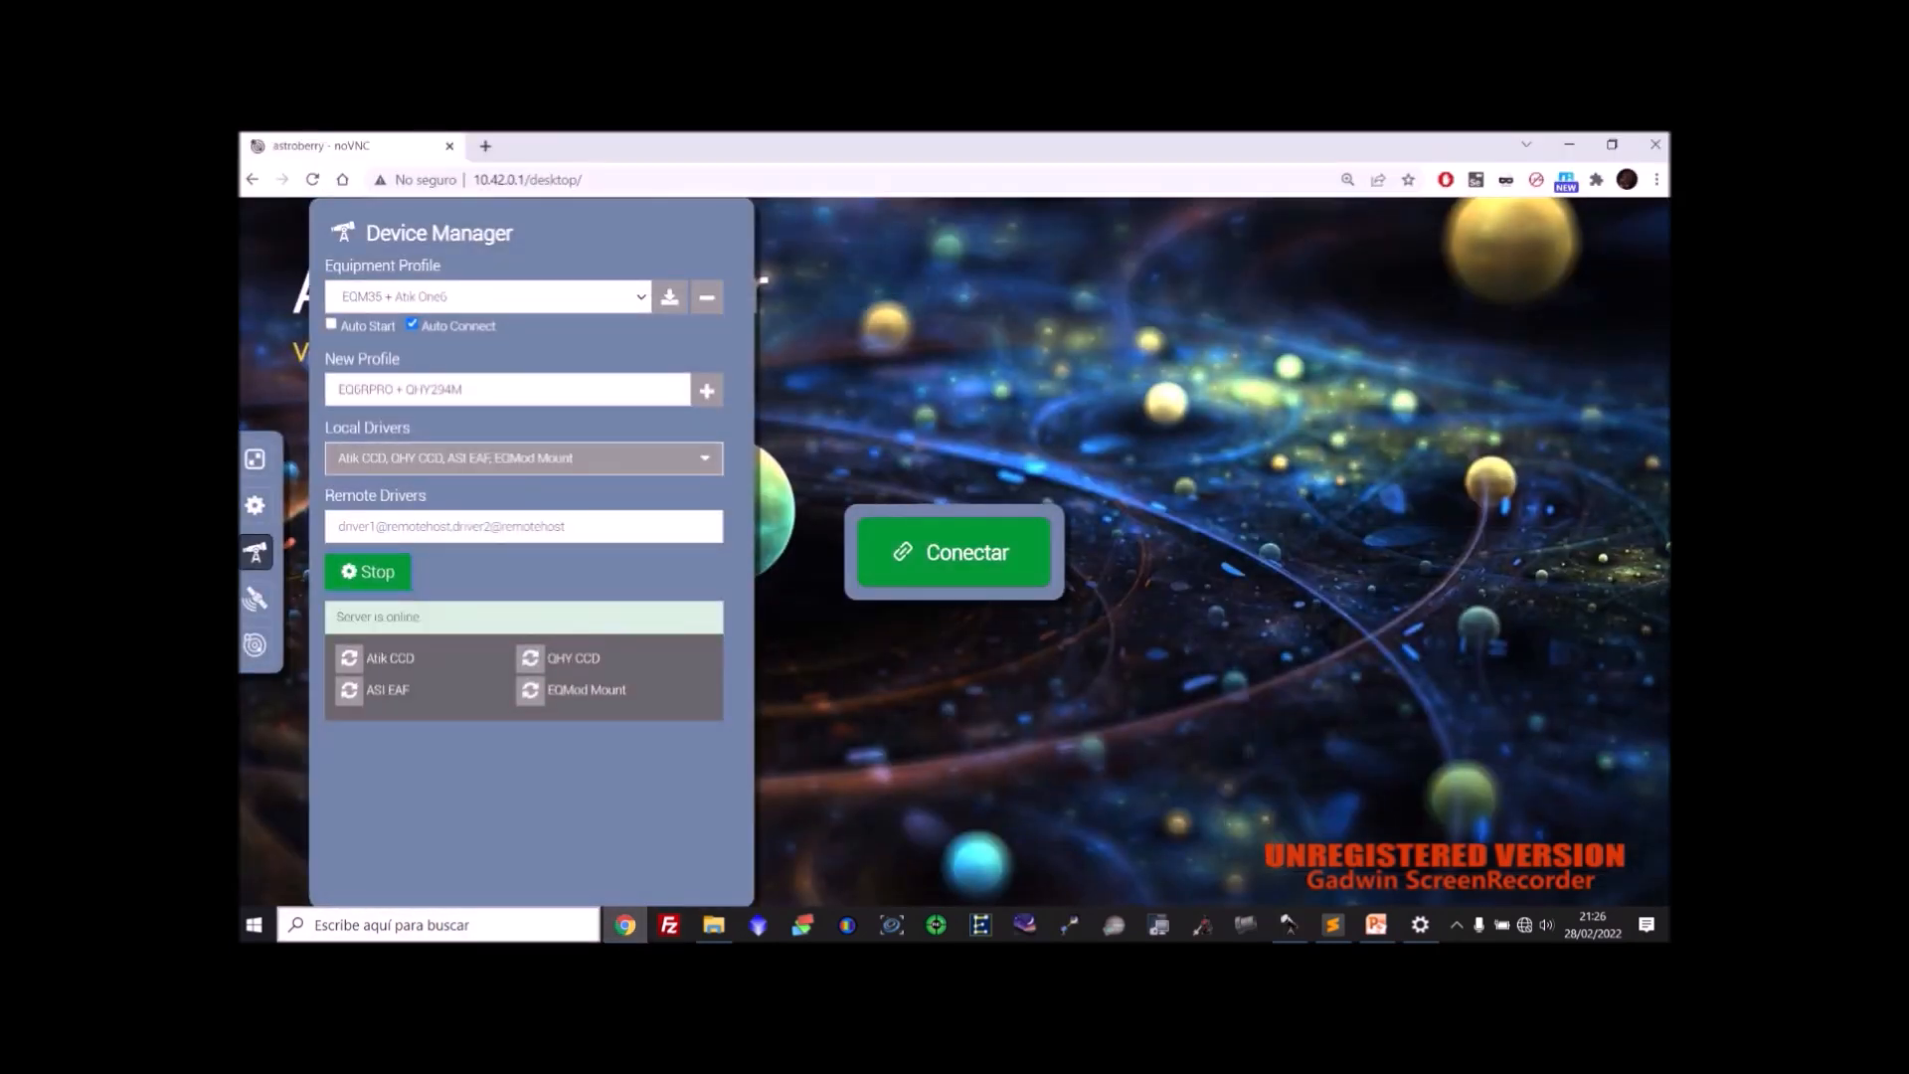
{"action": "left_click", "coordinate": [624, 925]}
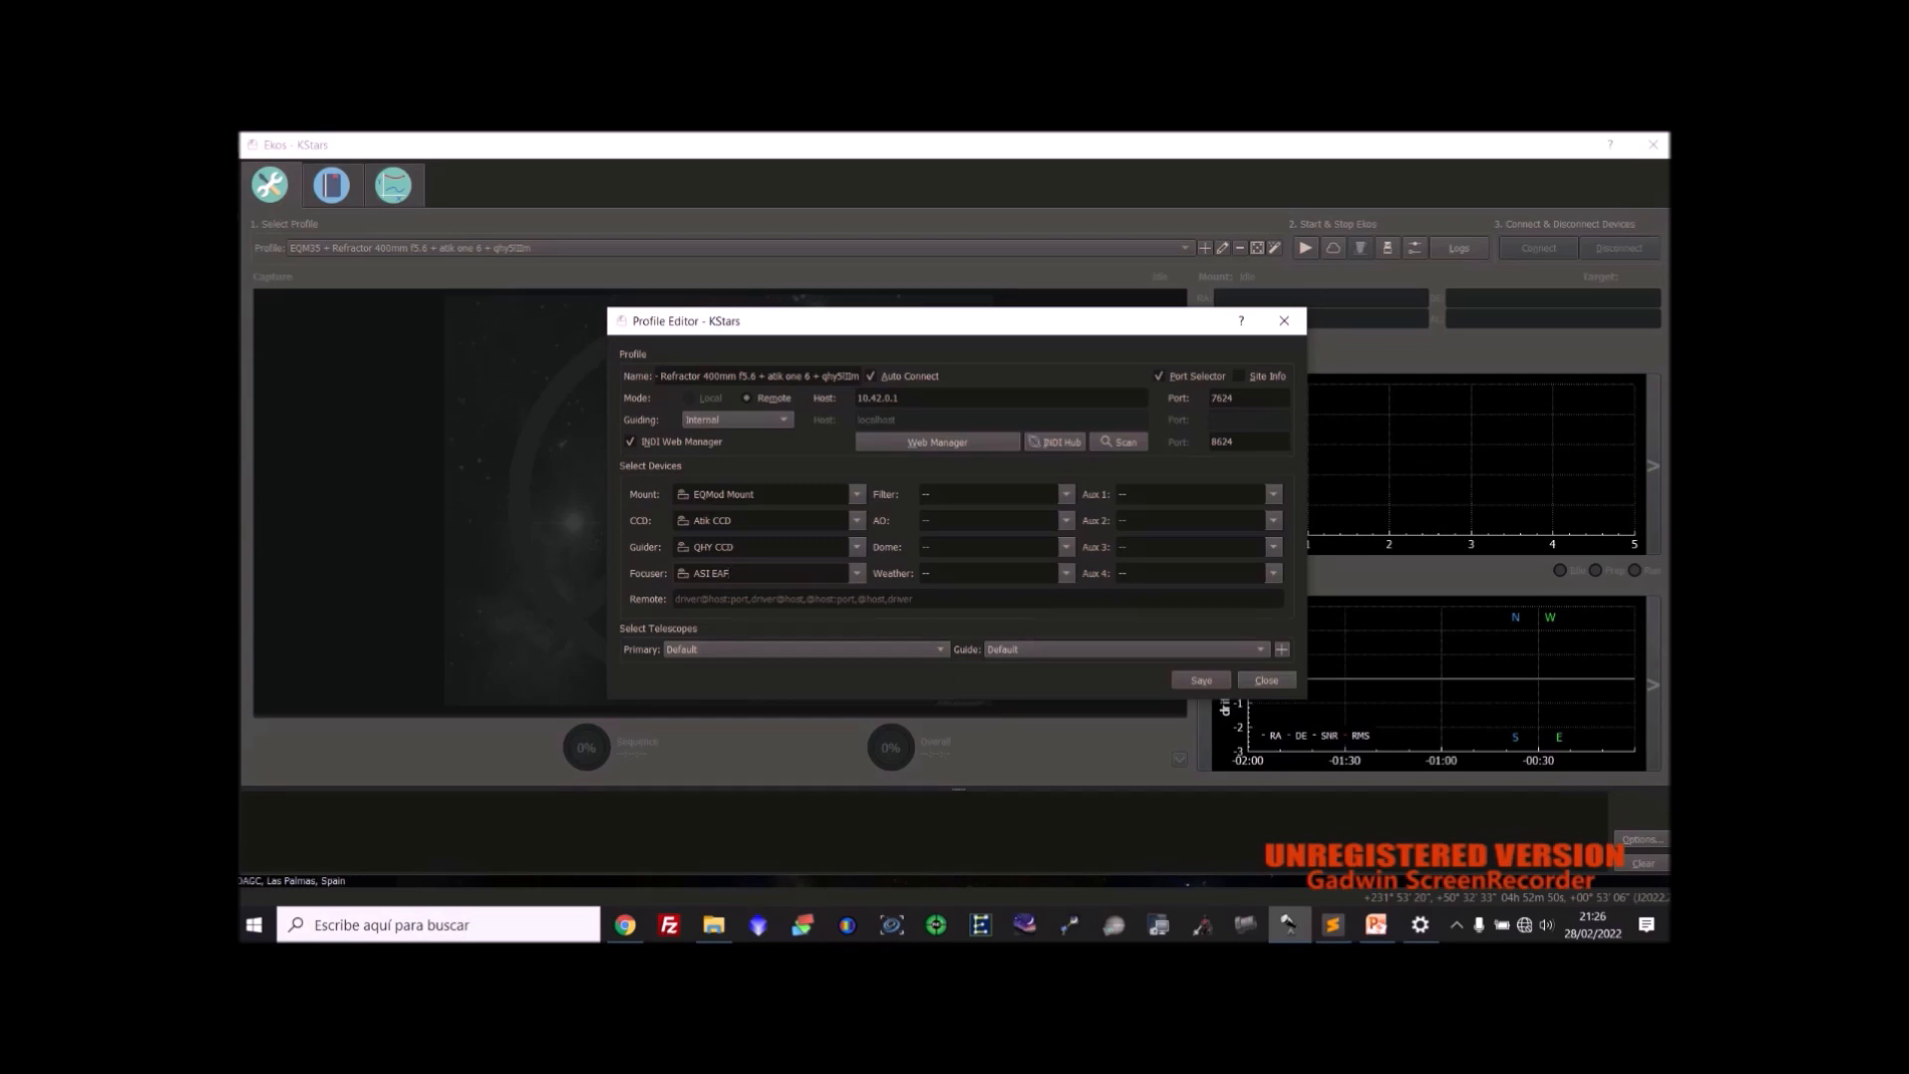
Start a new telescope entry in the equipment configuration with vendor Telescope Service and model refractor 400mm.
{"action": "left_click", "coordinate": [807, 649]}
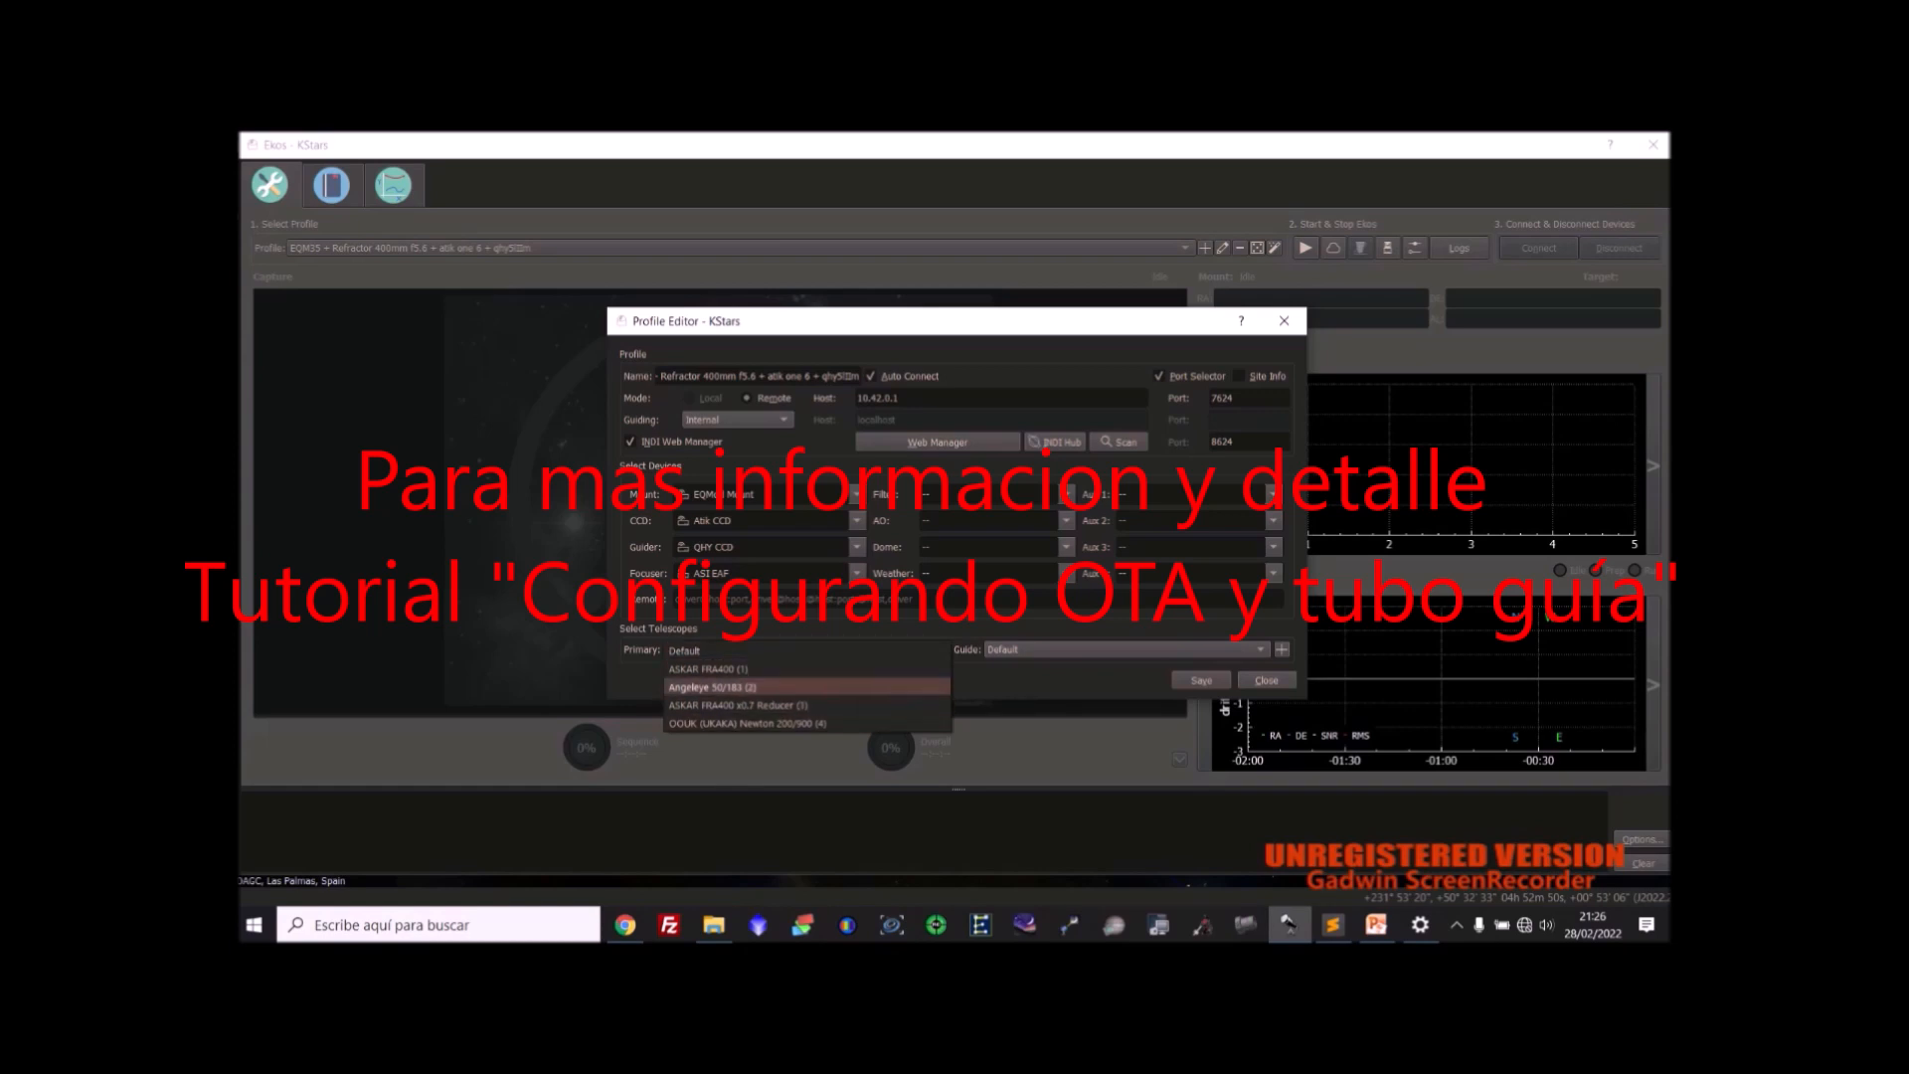
{"action": "left_click", "coordinate": [807, 651]}
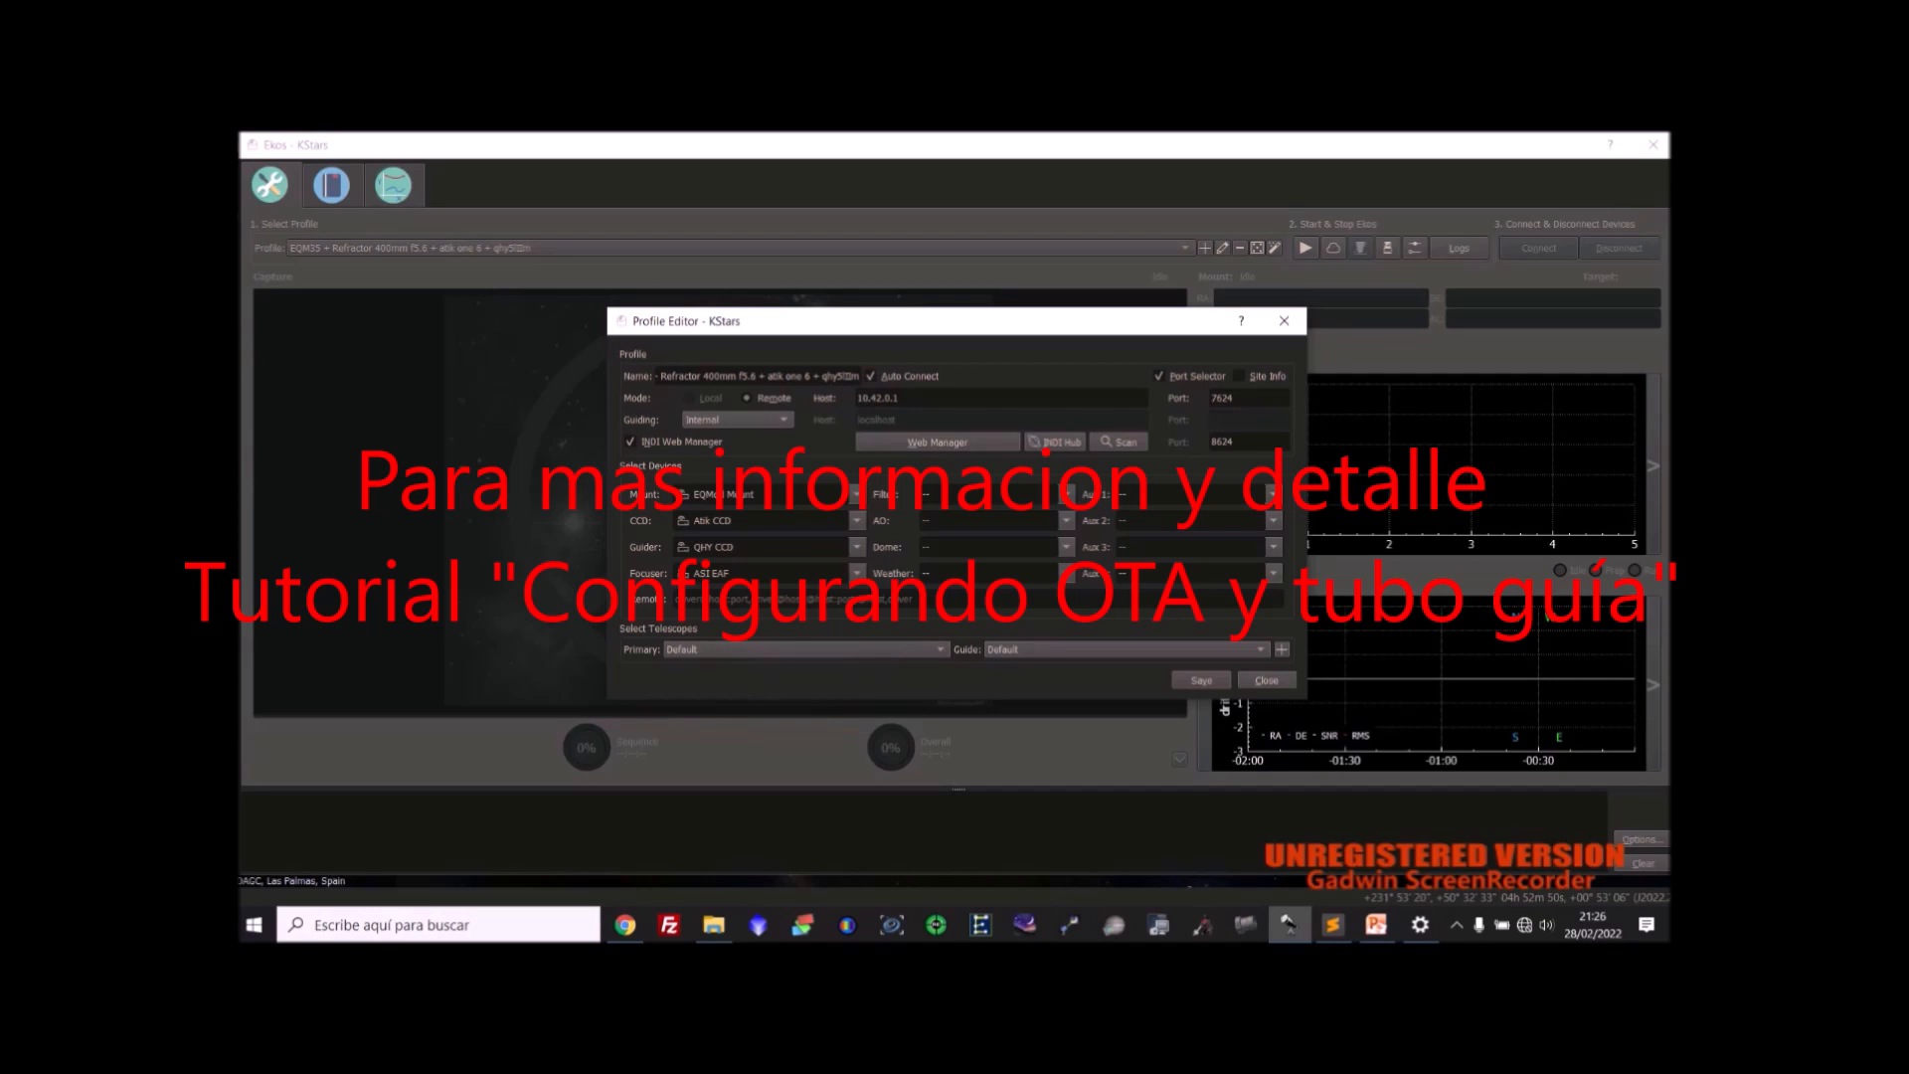
{"action": "left_click", "coordinate": [1282, 650]}
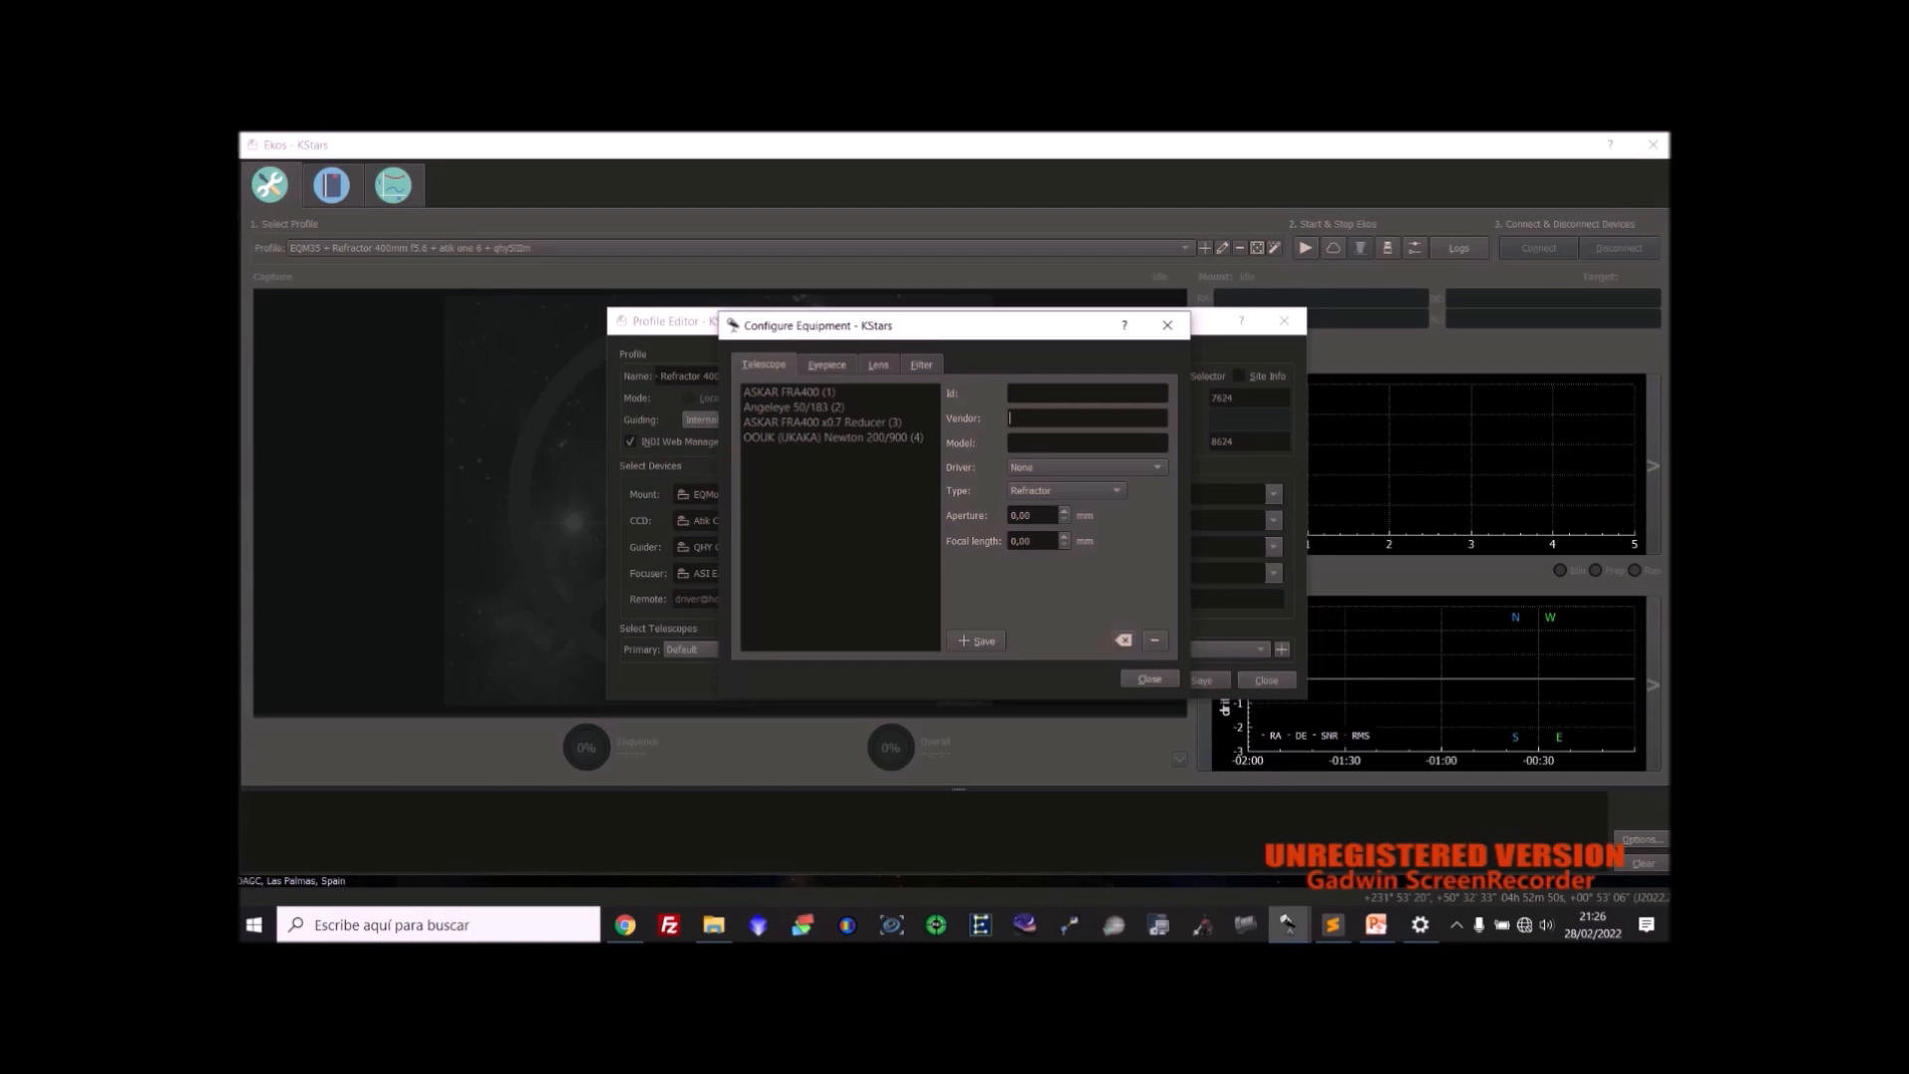
{"action": "type", "text": "T"}
{"action": "type", "text": "elescope Servic"}
{"action": "type", "text": "e"}
{"action": "type", "text": "refractor 40"}
{"action": "type", "text": "0mm"}
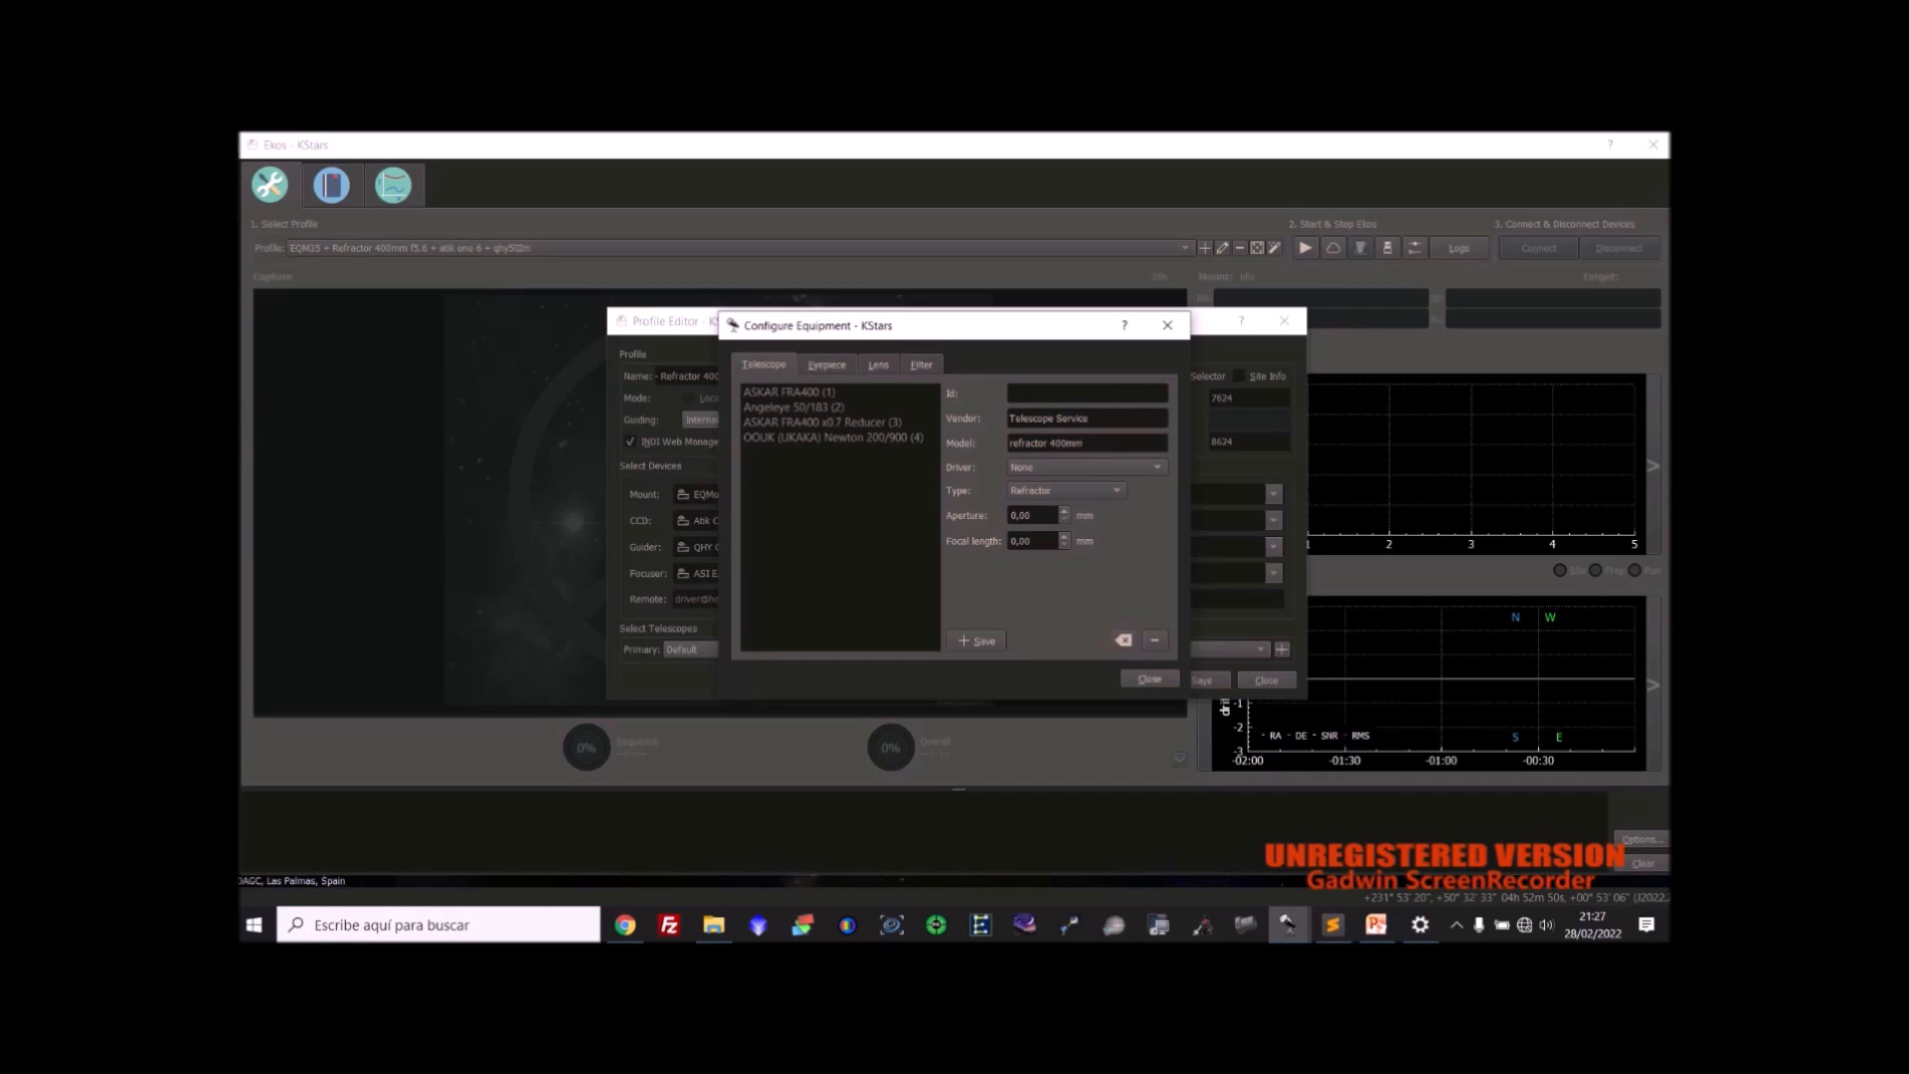
Enter an aperture and a focal length of 400 mm for the new telescope entry.
{"action": "key", "text": "Tab"}
{"action": "type", "text": "7"}
{"action": "key", "text": "Tab"}
{"action": "type", "text": "400"}
Browse the saved telescopes and examine the vendor, model, aperture and focal length of the ASKAR FRA400.
{"action": "left_click", "coordinate": [790, 392]}
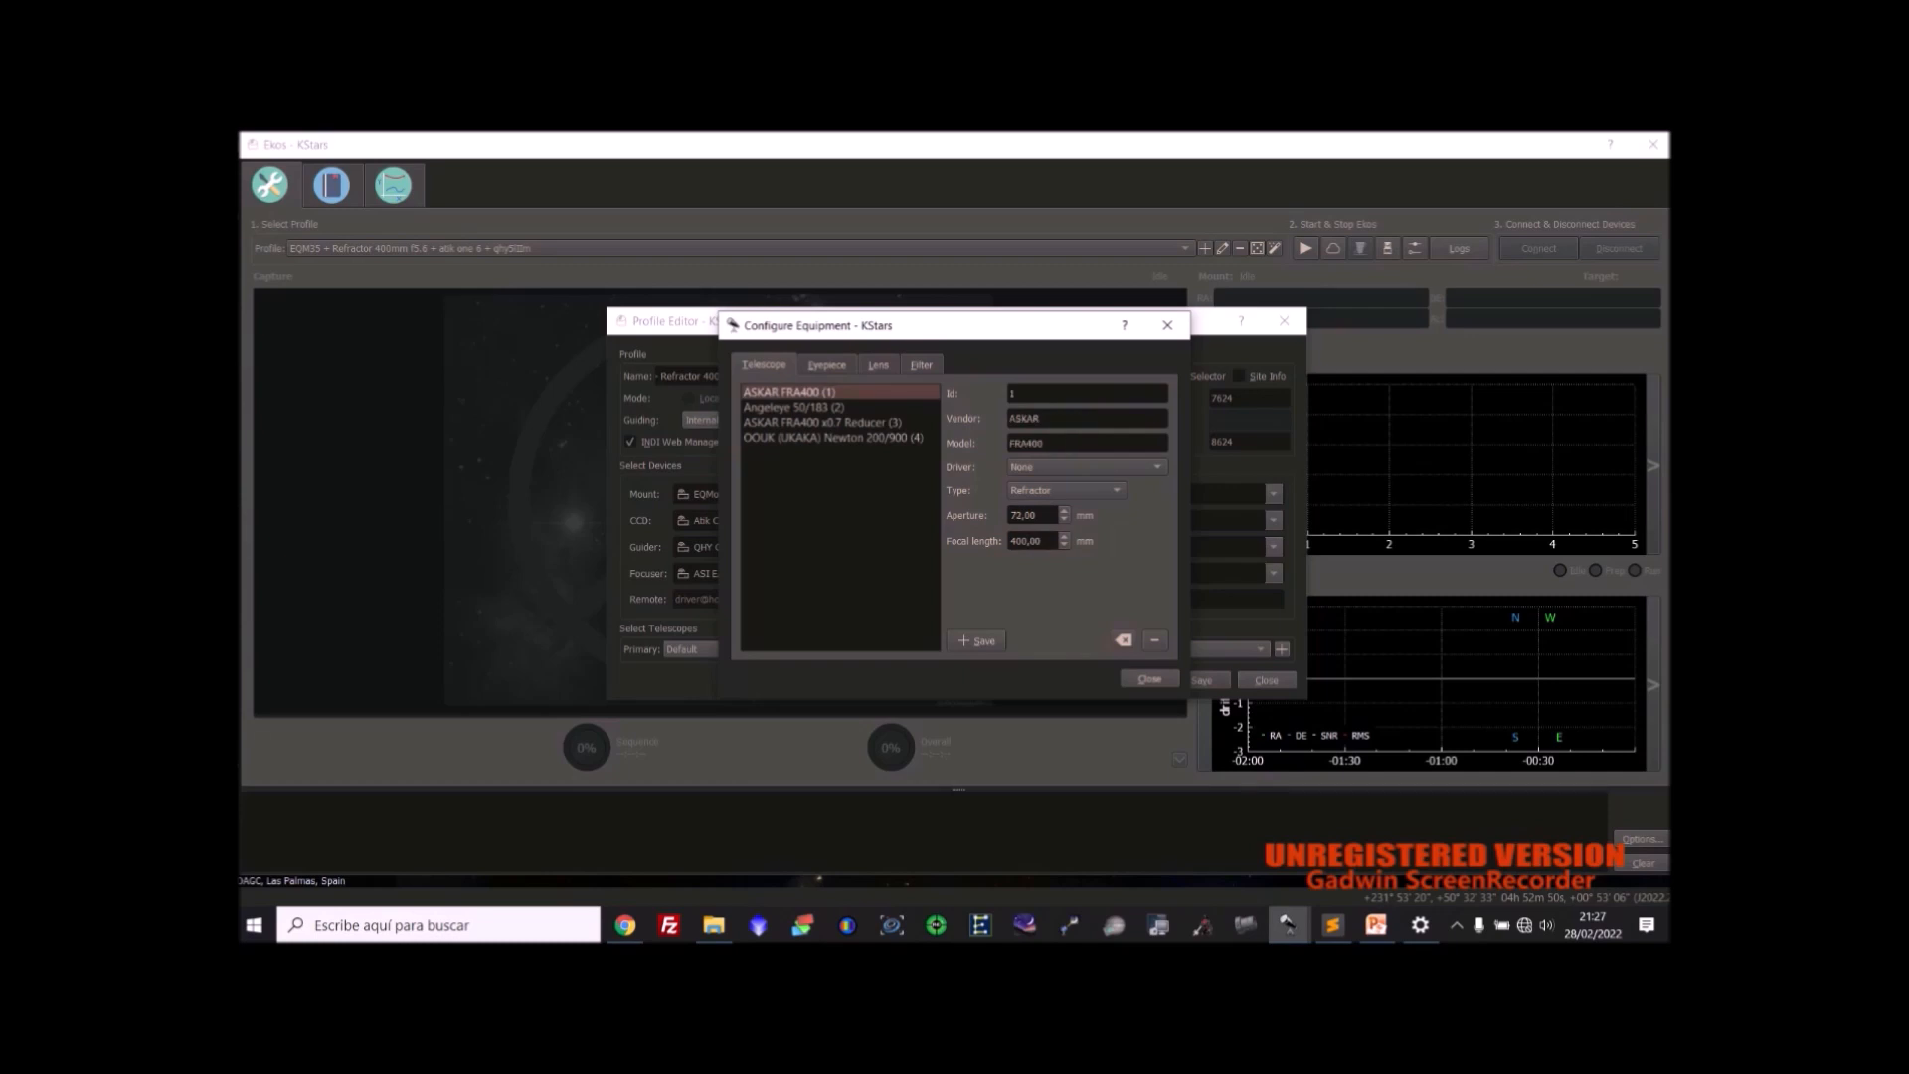
{"action": "key", "text": "Down"}
{"action": "key", "text": "Down"}
{"action": "key", "text": "Down"}
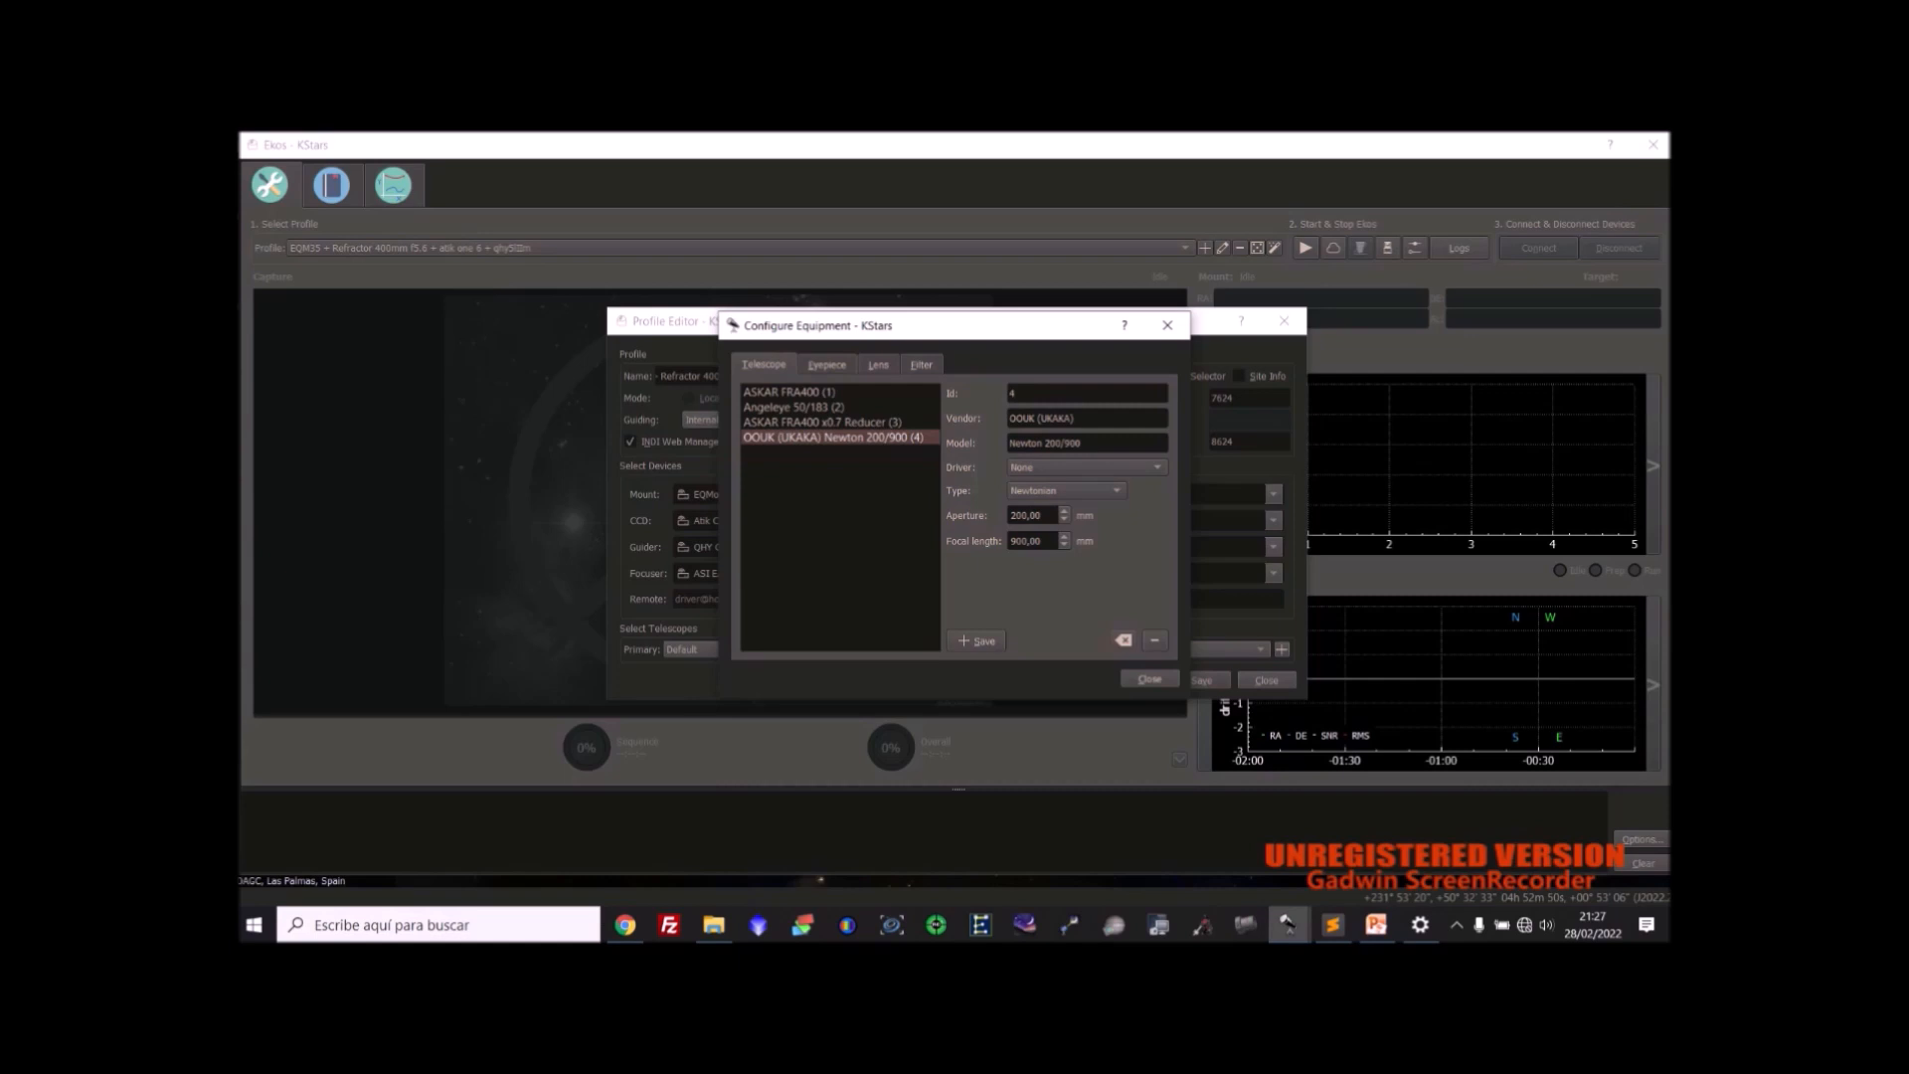
{"action": "left_click", "coordinate": [790, 392]}
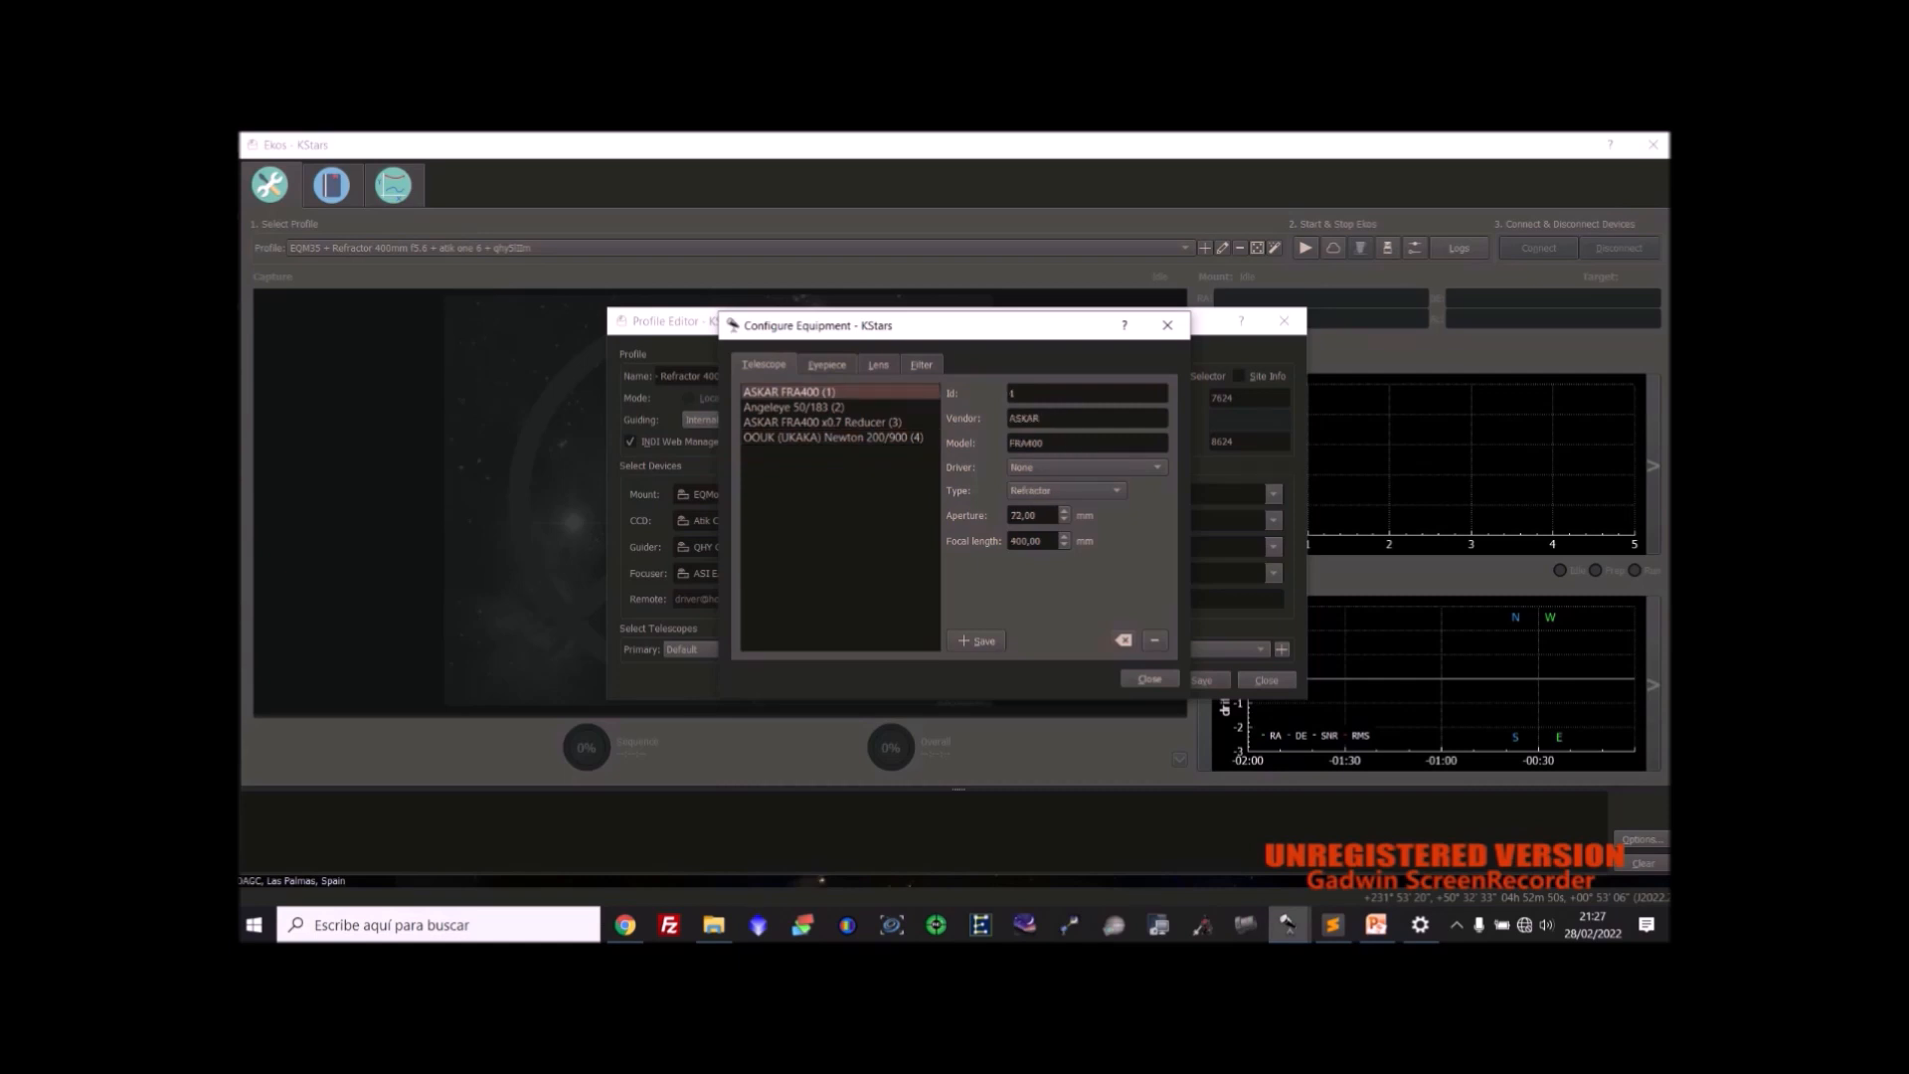
{"action": "left_click", "coordinate": [1063, 419]}
{"action": "left_click", "coordinate": [1064, 444]}
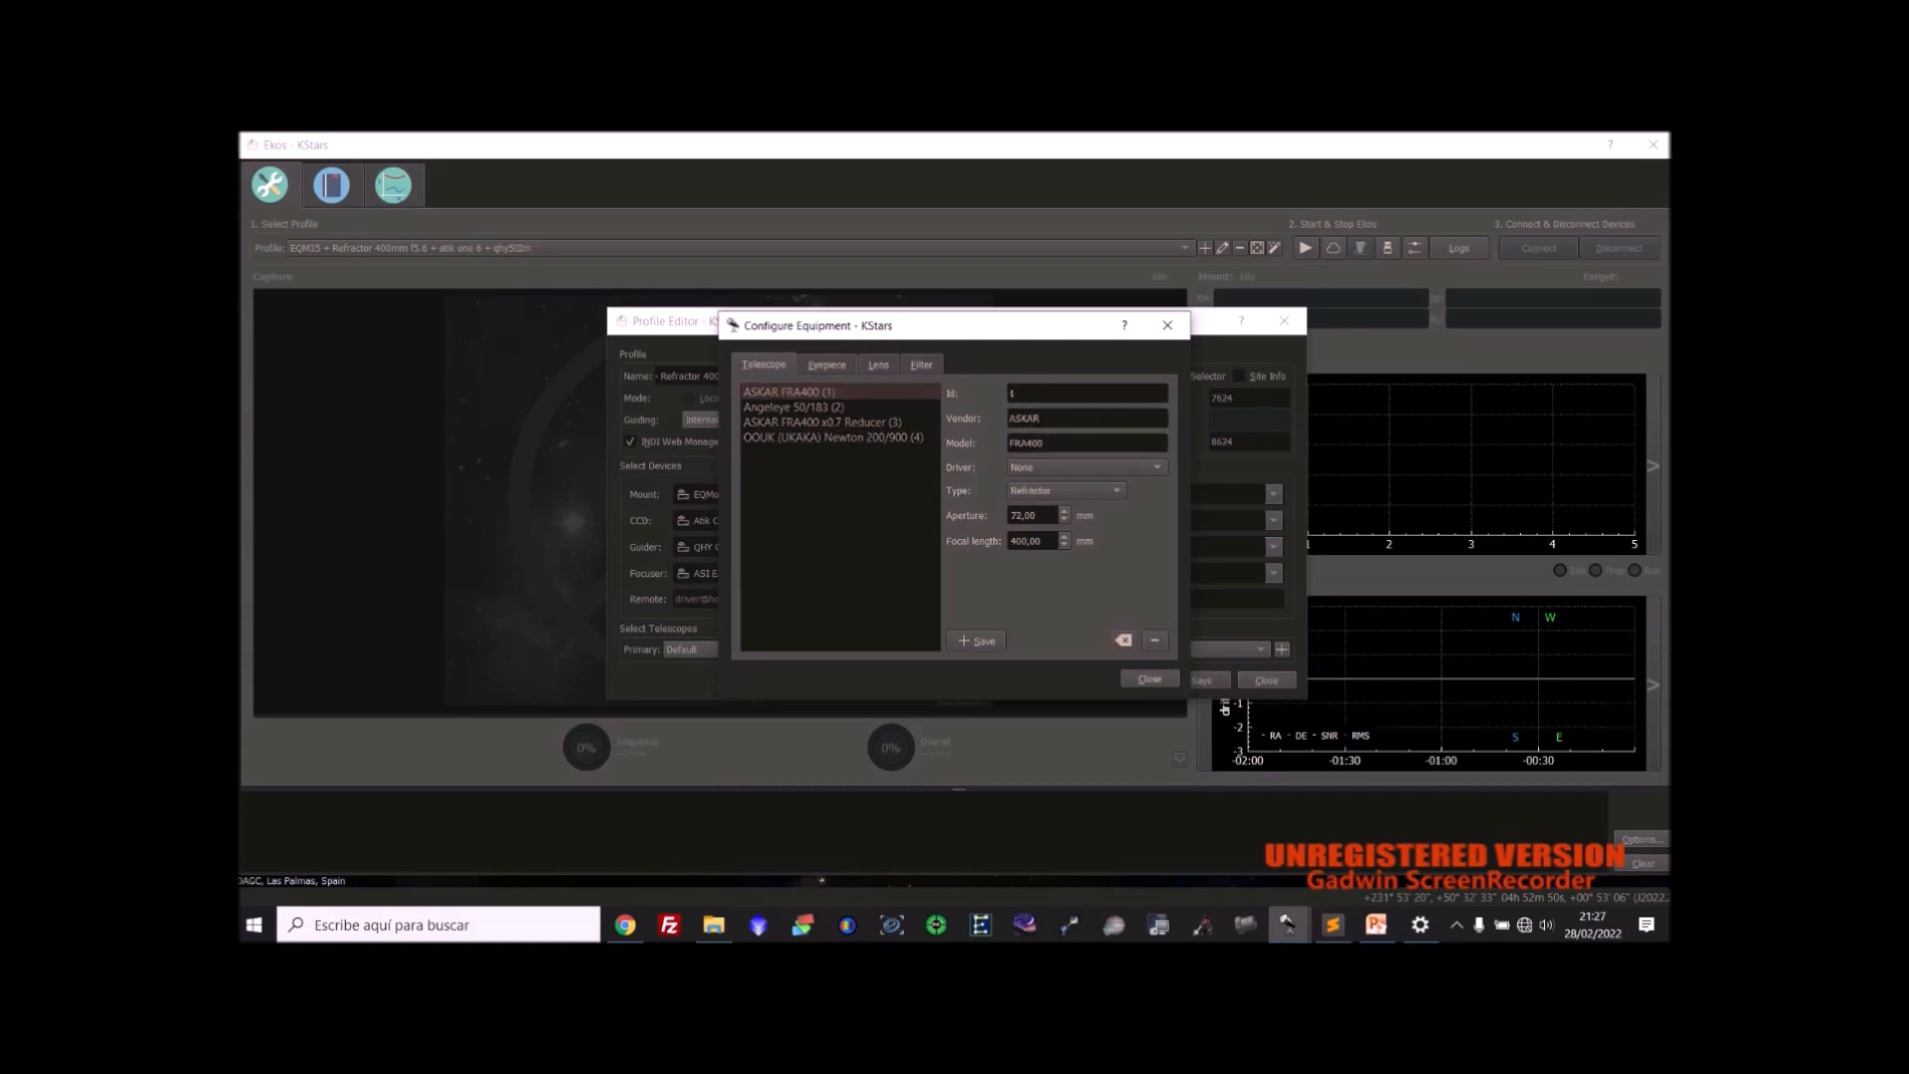
{"action": "double_click", "coordinate": [1024, 515]}
{"action": "double_click", "coordinate": [1035, 542]}
Examine the aperture and focal length of the Angeleye 50/183, the ASKAR FRA400 x0.7 Reducer and the OOUK Newton 200/900.
{"action": "left_click", "coordinate": [796, 407]}
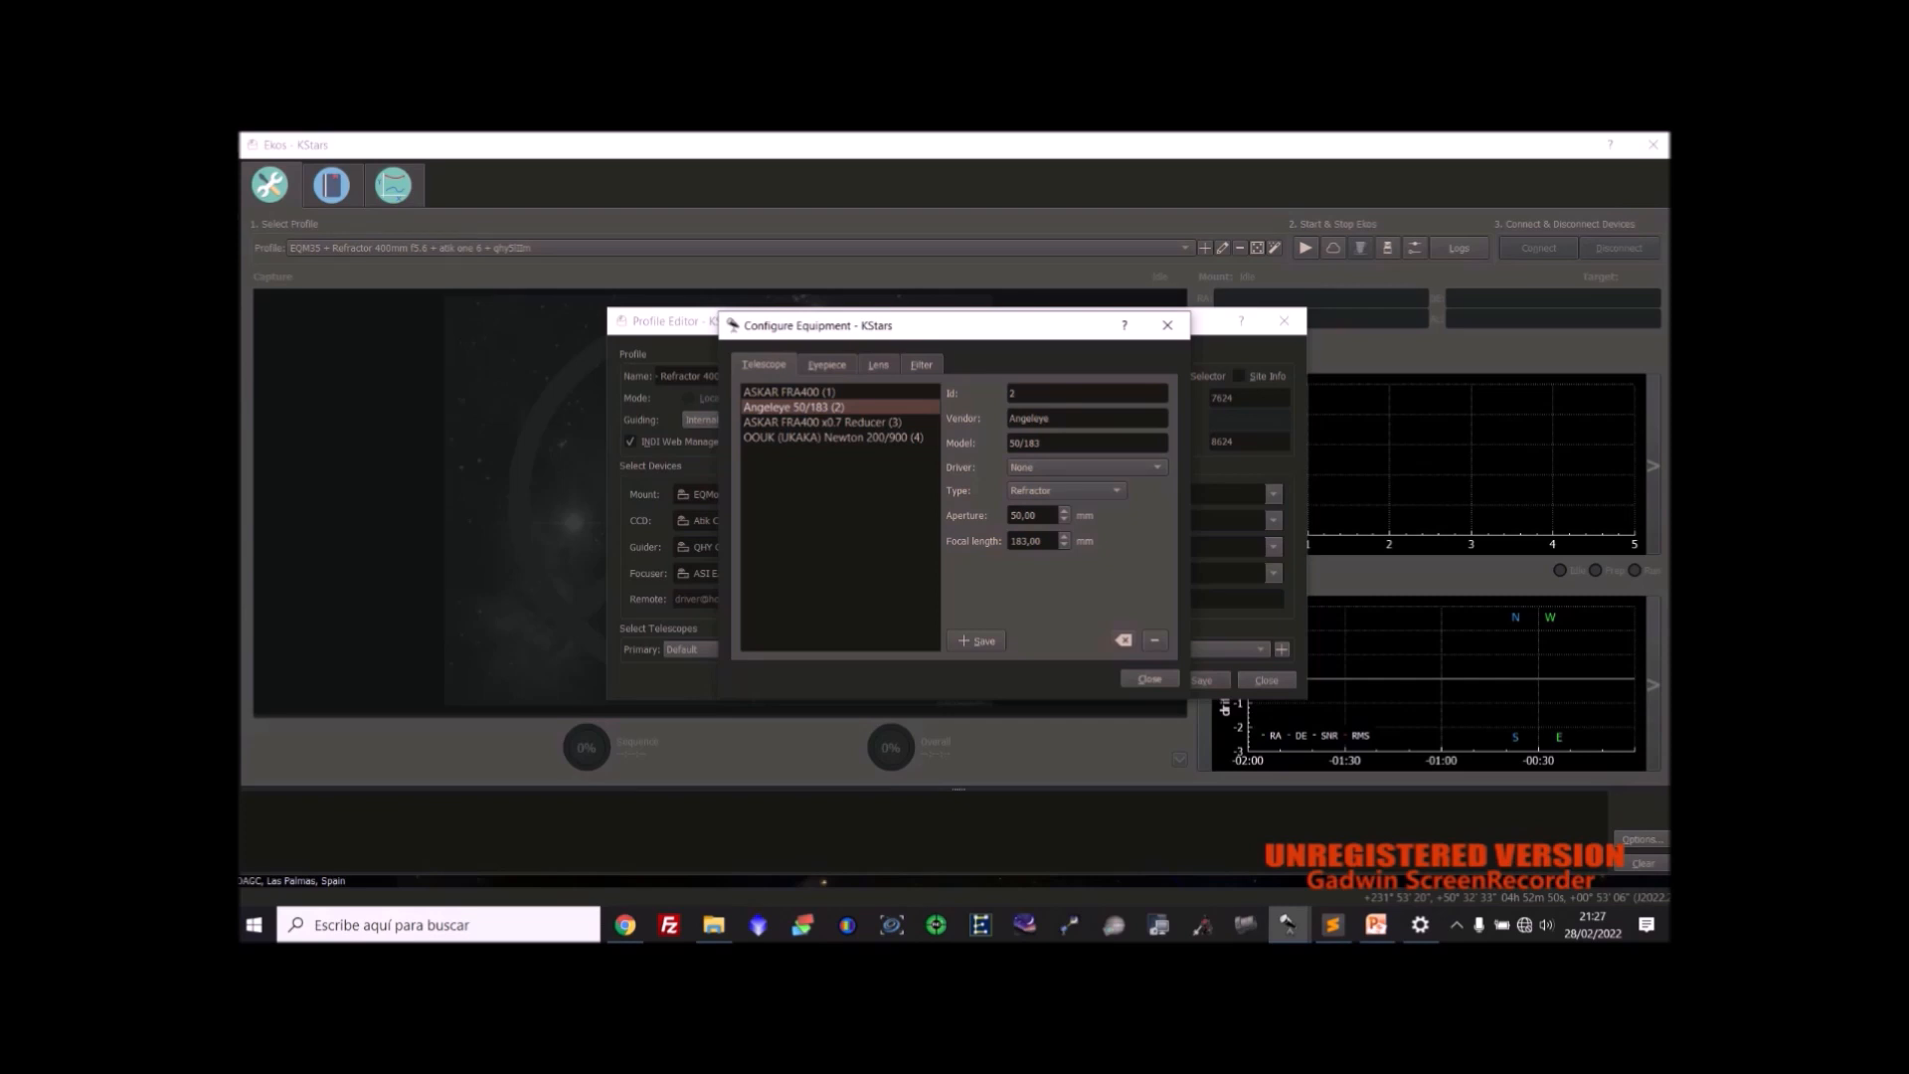
{"action": "double_click", "coordinate": [1023, 515]}
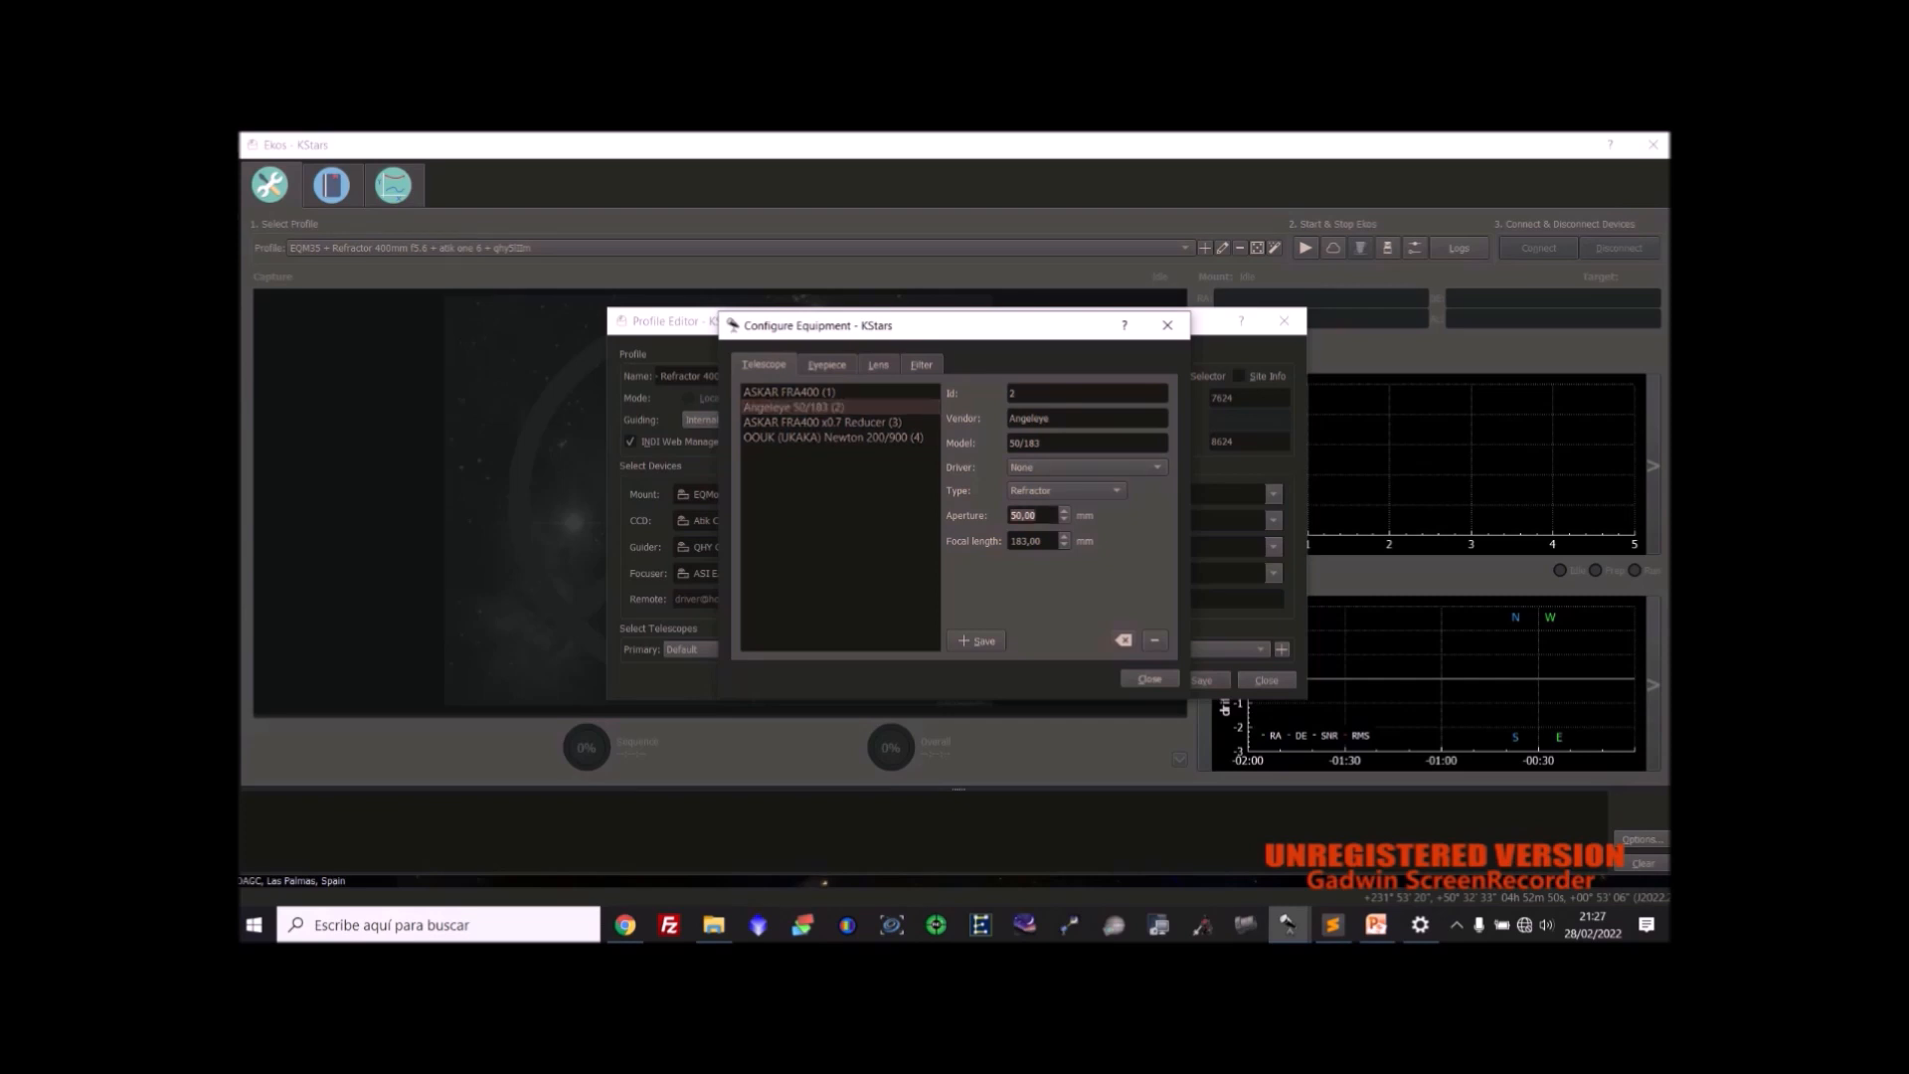
{"action": "key", "text": "Tab"}
{"action": "left_click", "coordinate": [823, 423]}
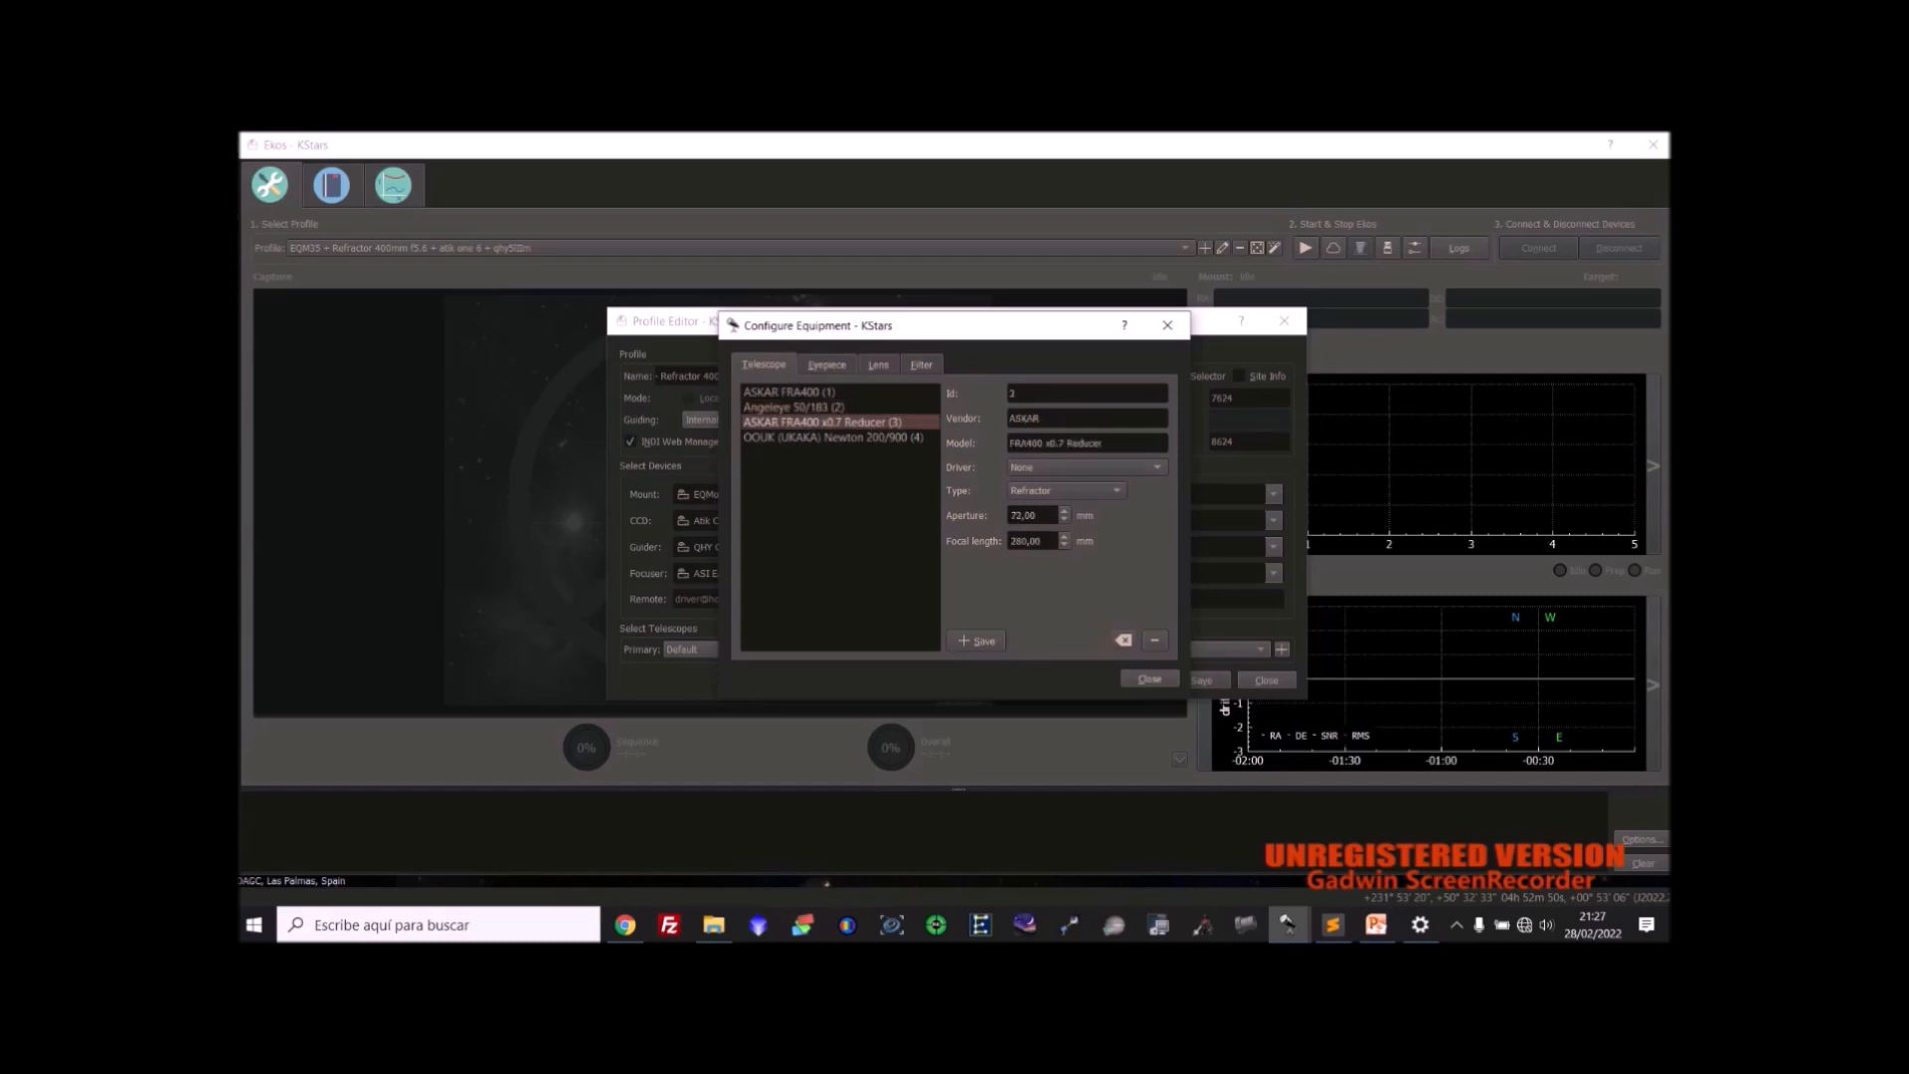
{"action": "double_click", "coordinate": [1023, 515]}
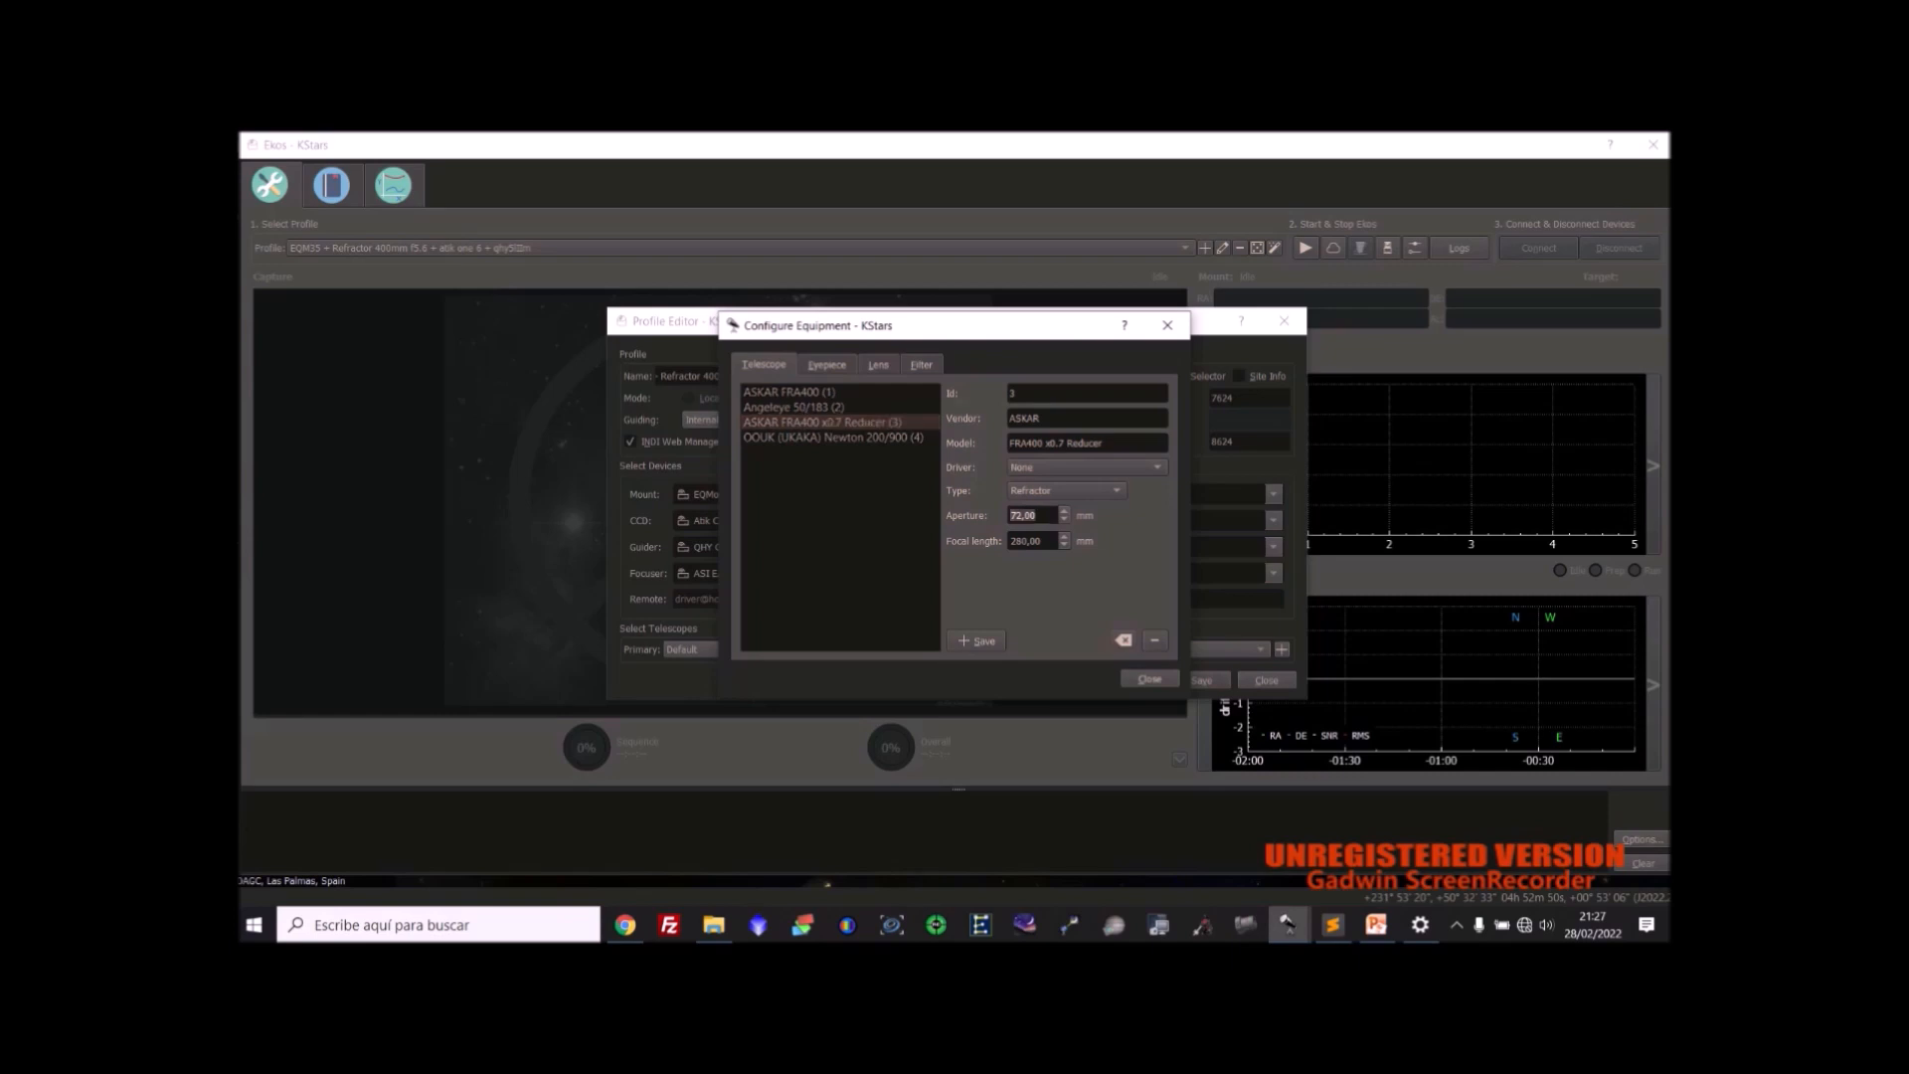
{"action": "key", "text": "Tab"}
{"action": "left_click", "coordinate": [833, 438]}
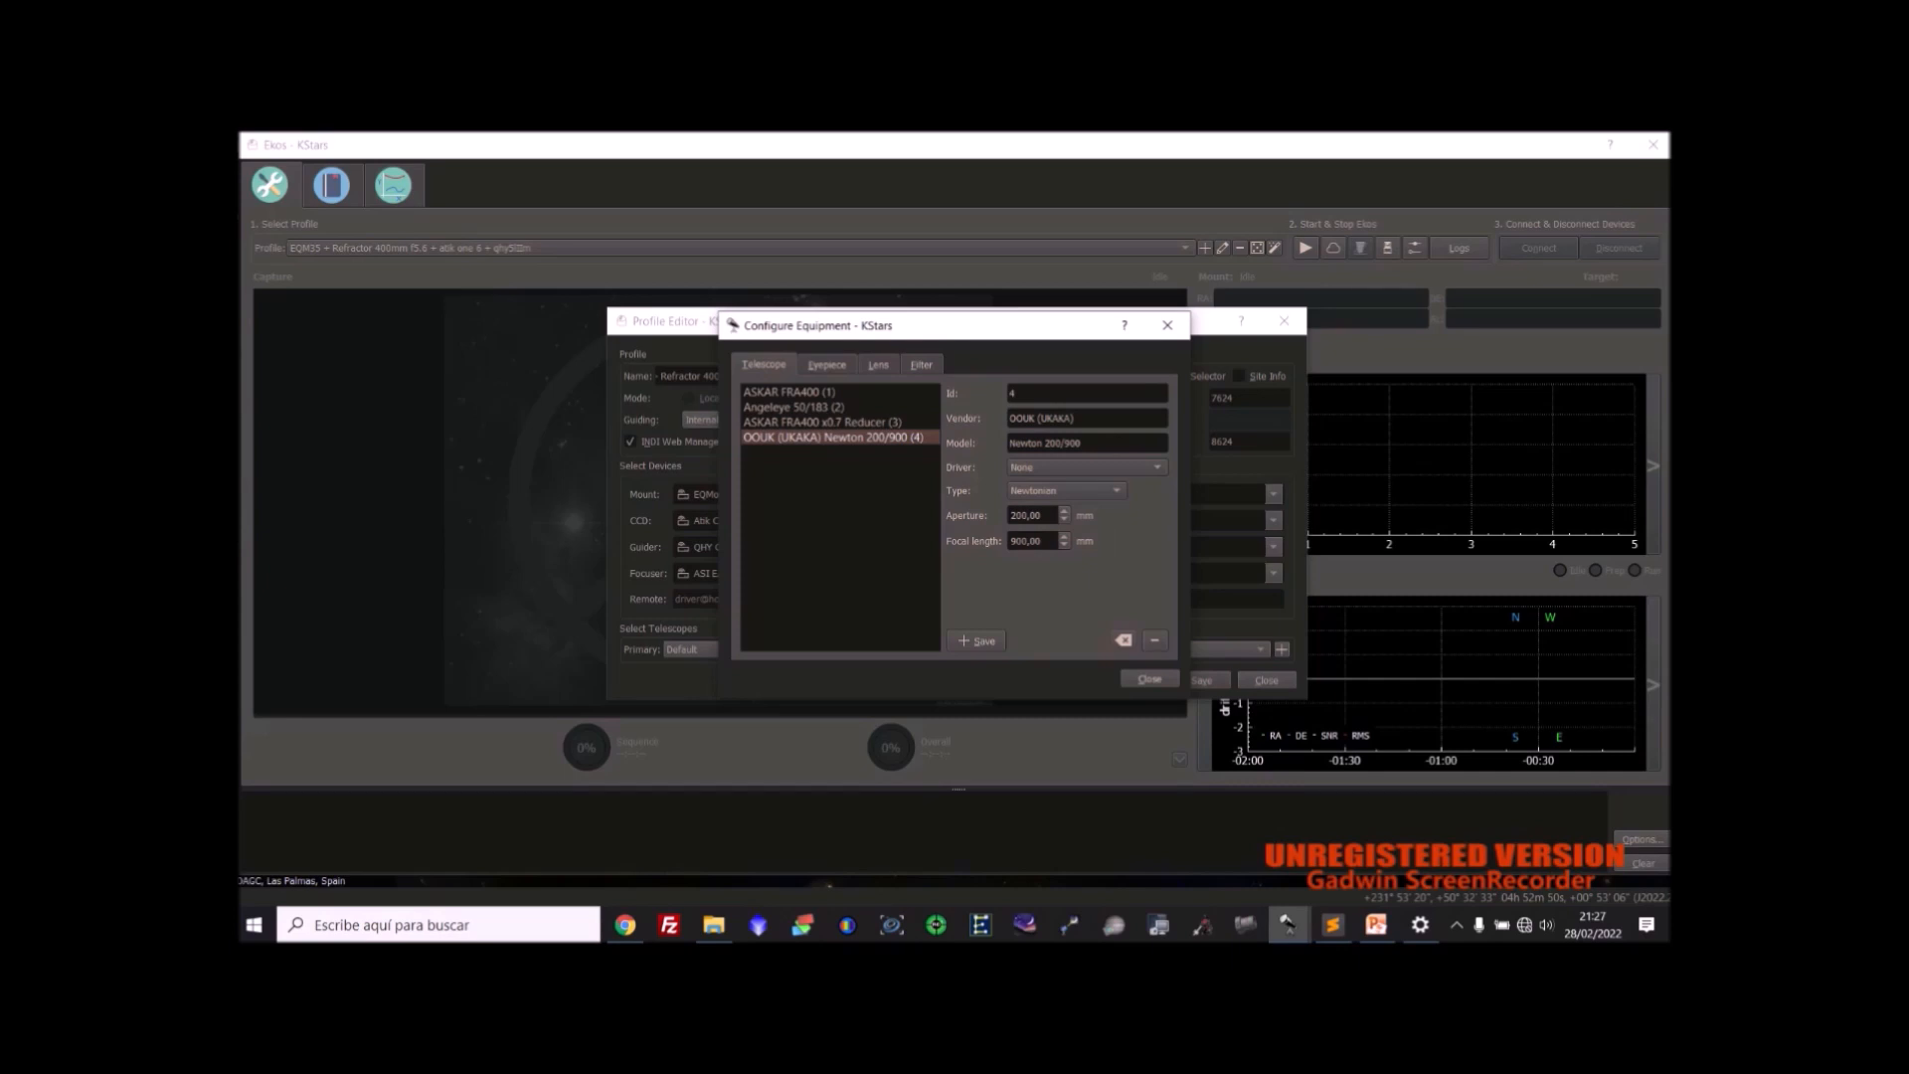
{"action": "left_click_drag", "start_coordinate": [1042, 515], "coordinate": [1007, 515]}
{"action": "key", "text": "Tab"}
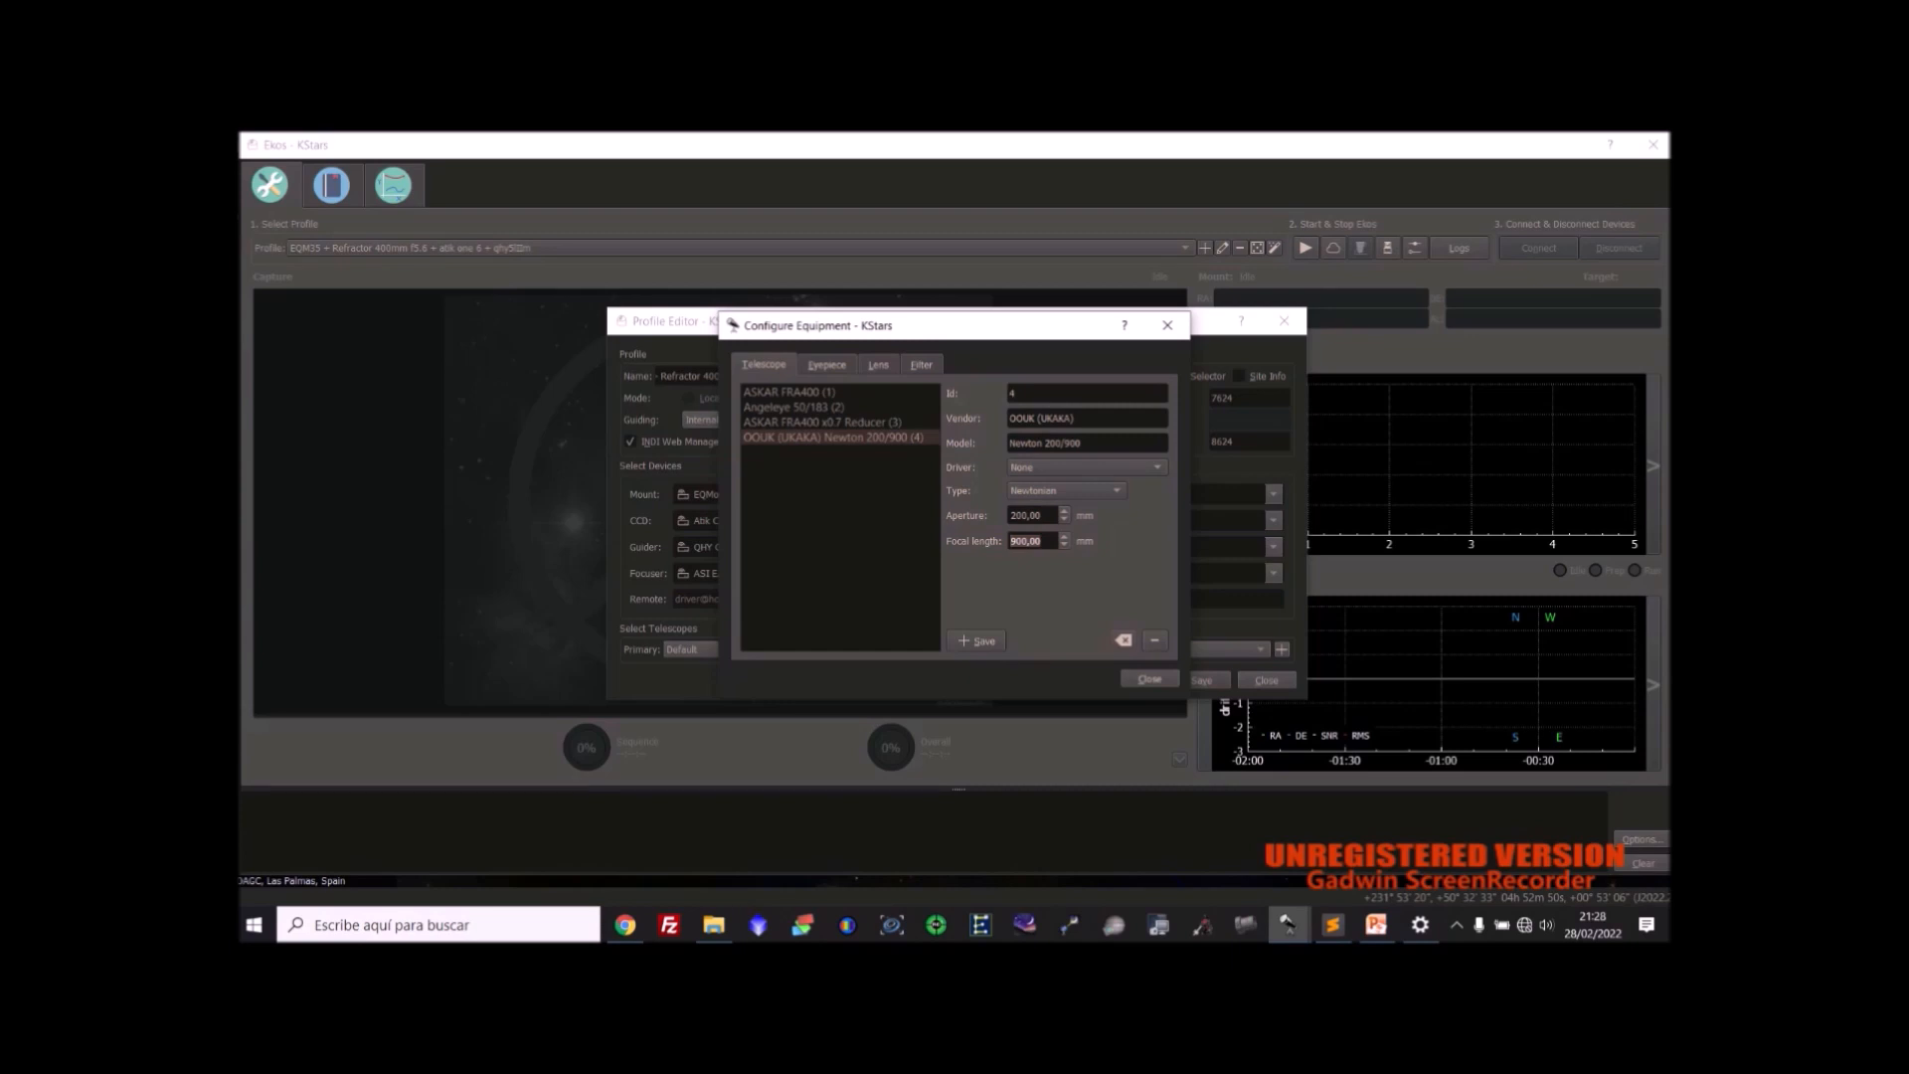
Look through the configured eyepieces, lenses and filters, and close the equipment configuration.
{"action": "left_click", "coordinate": [826, 365]}
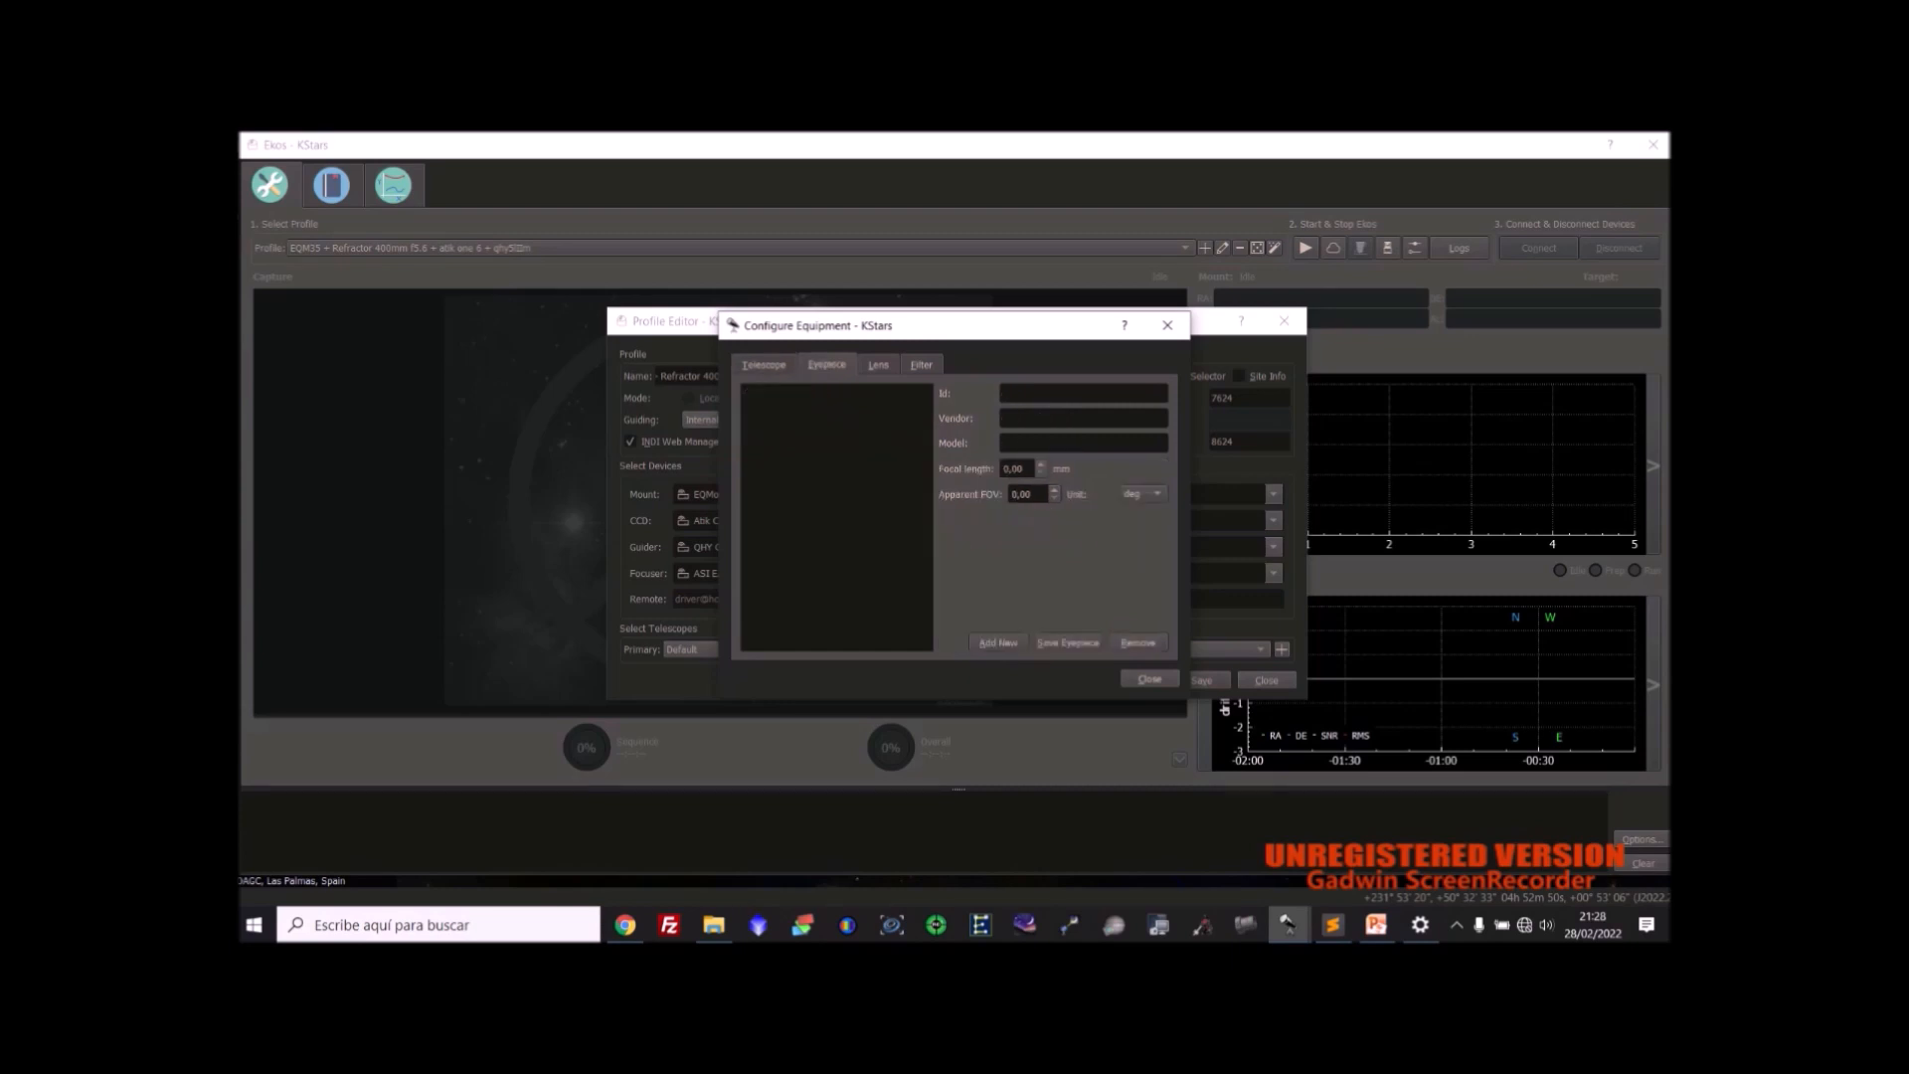
{"action": "left_click", "coordinate": [878, 365]}
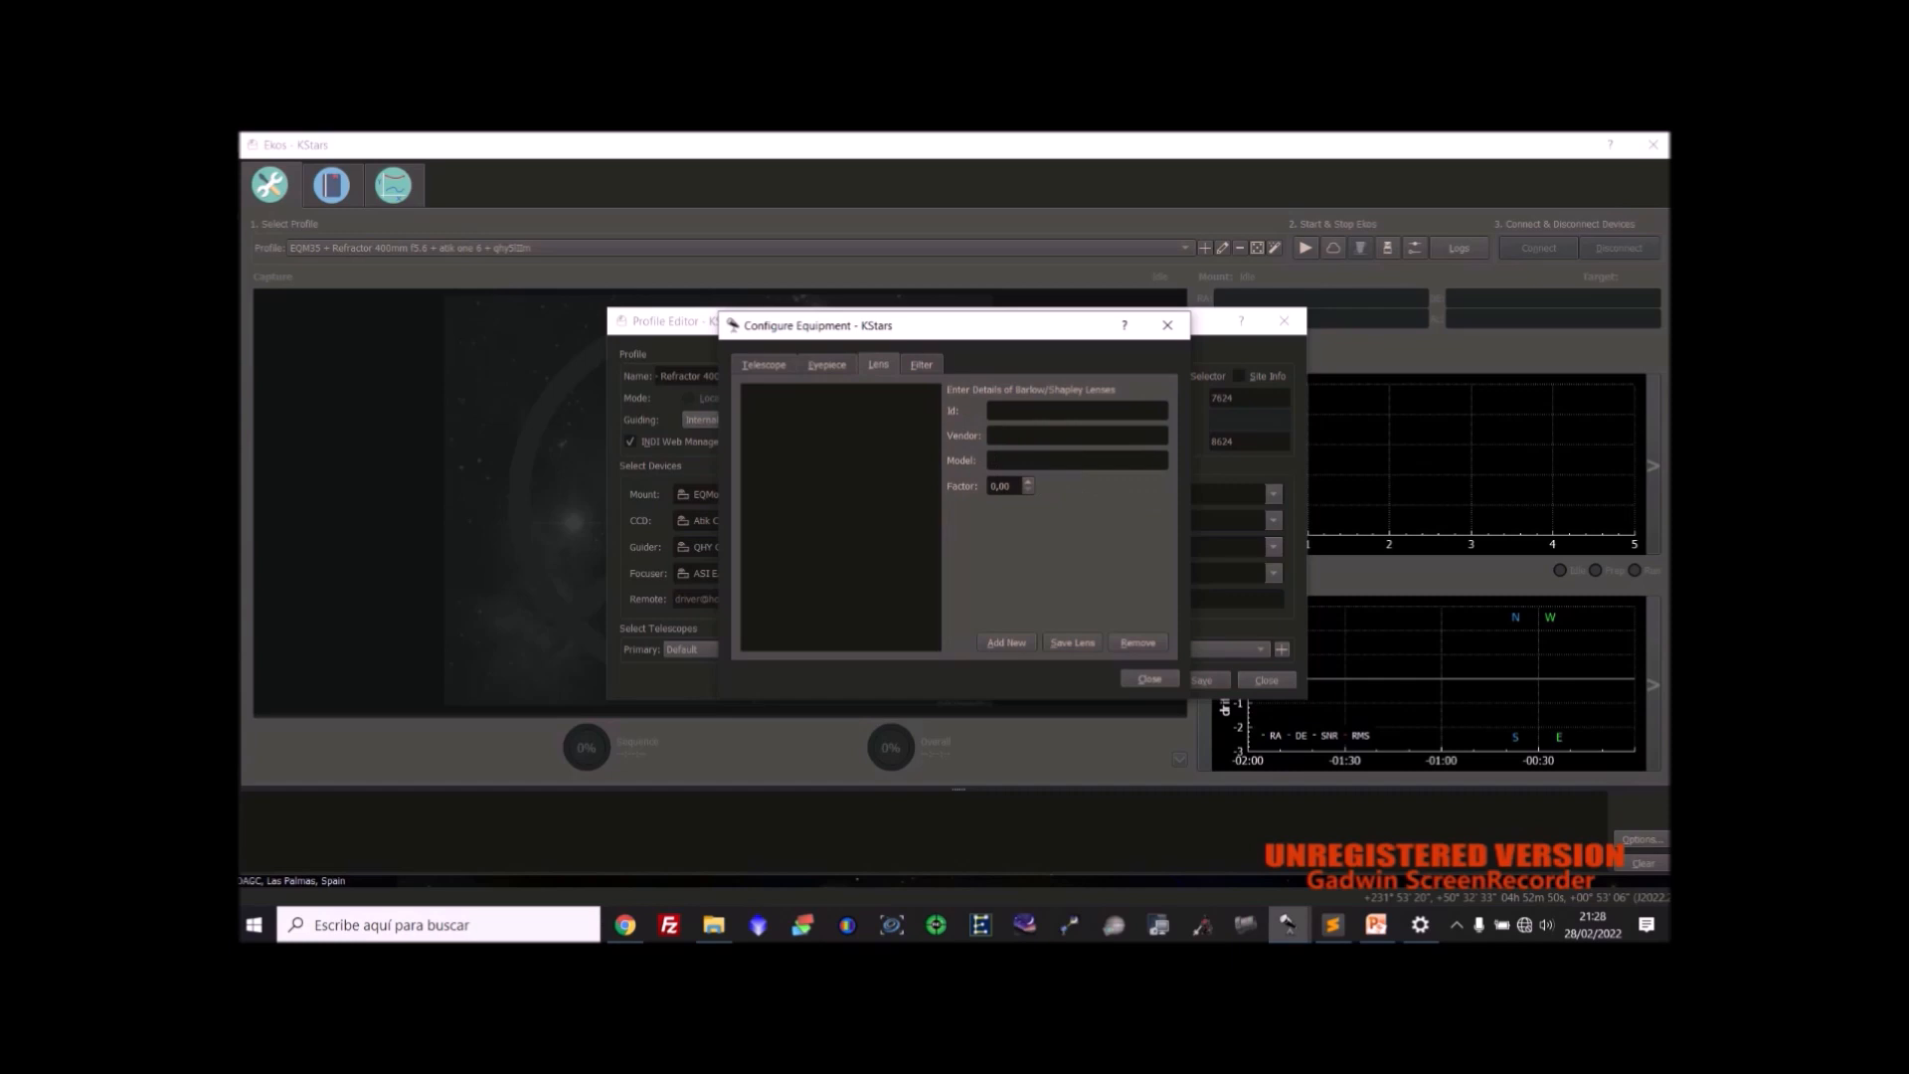
{"action": "left_click", "coordinate": [922, 365]}
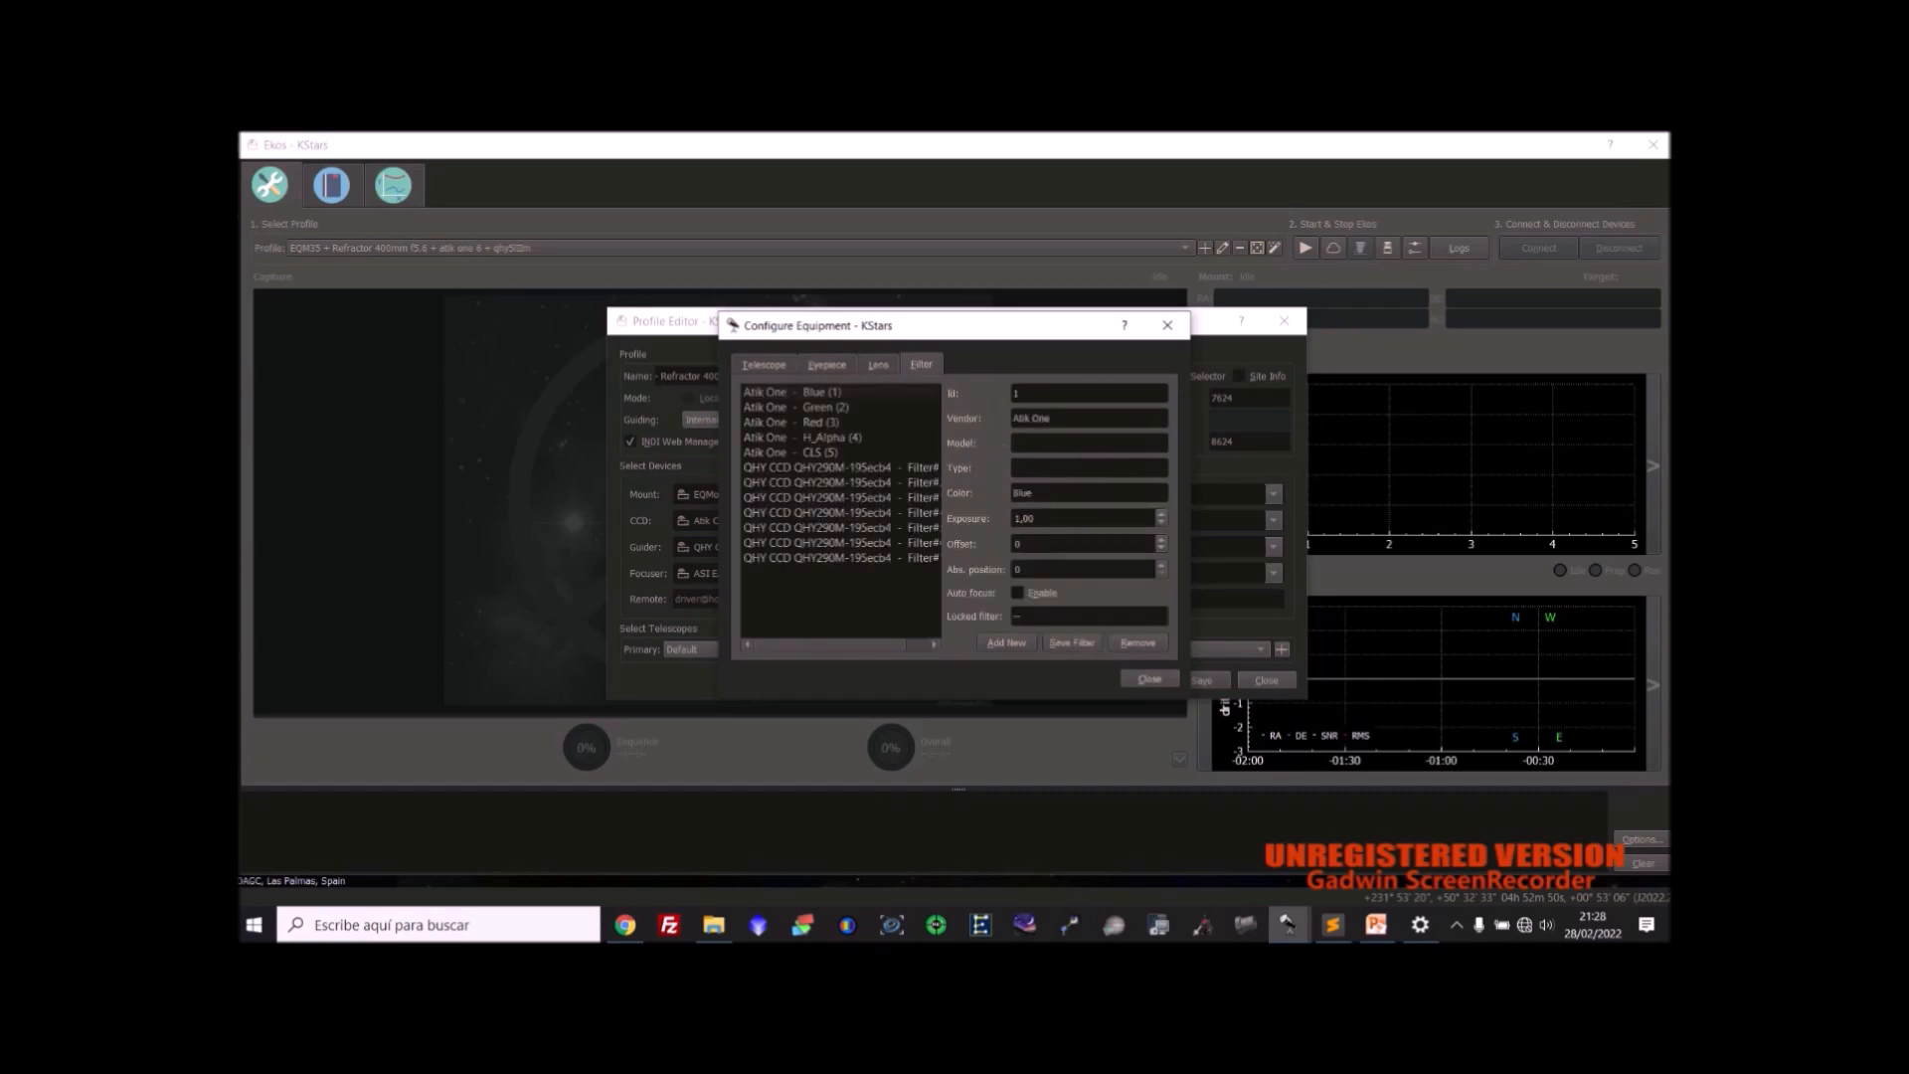
{"action": "left_click", "coordinate": [764, 365]}
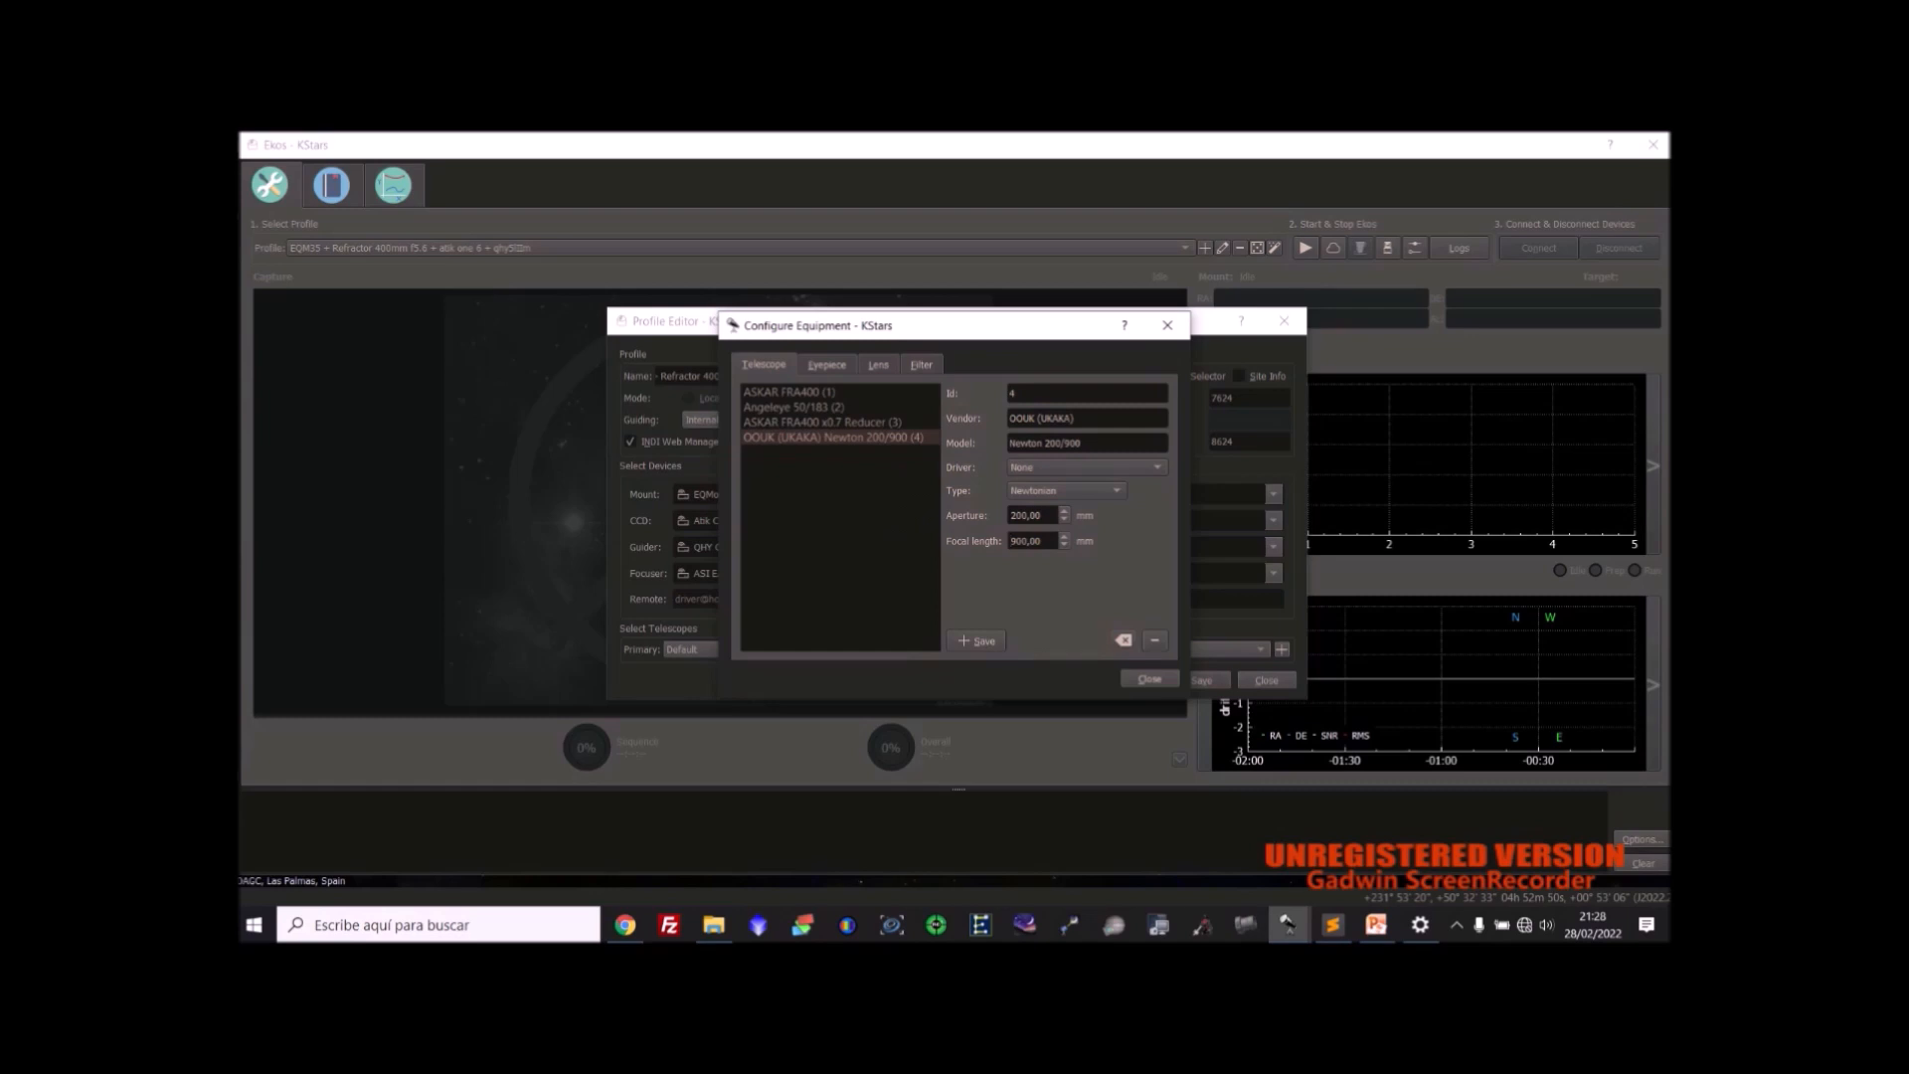
{"action": "left_click", "coordinate": [1168, 325]}
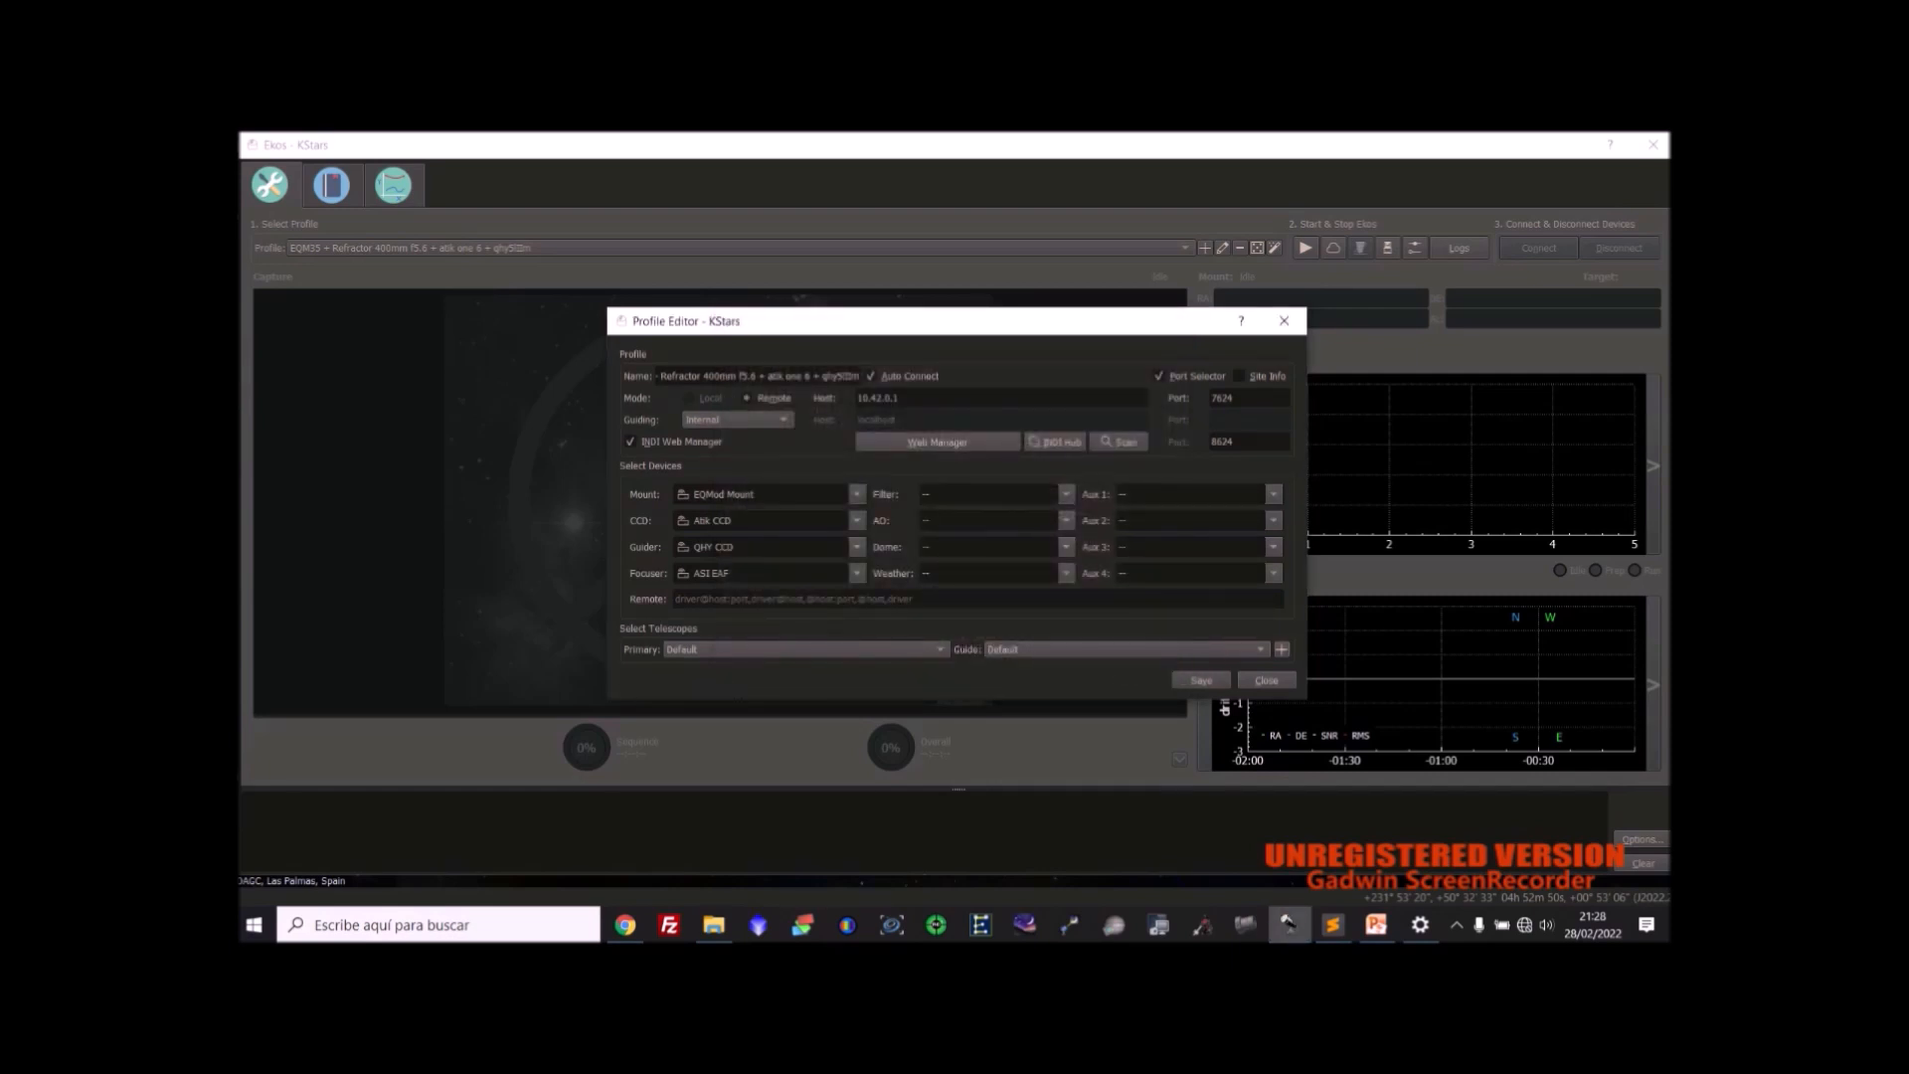
Set the profile's primary telescope to ASKAR FRA400 and its guide telescope to Angeleye 50/183, and leave the profile editor.
{"action": "left_click_drag", "start_coordinate": [662, 376], "coordinate": [731, 376]}
{"action": "left_click", "coordinate": [796, 649]}
{"action": "left_click", "coordinate": [716, 668]}
{"action": "left_click", "coordinate": [1127, 649]}
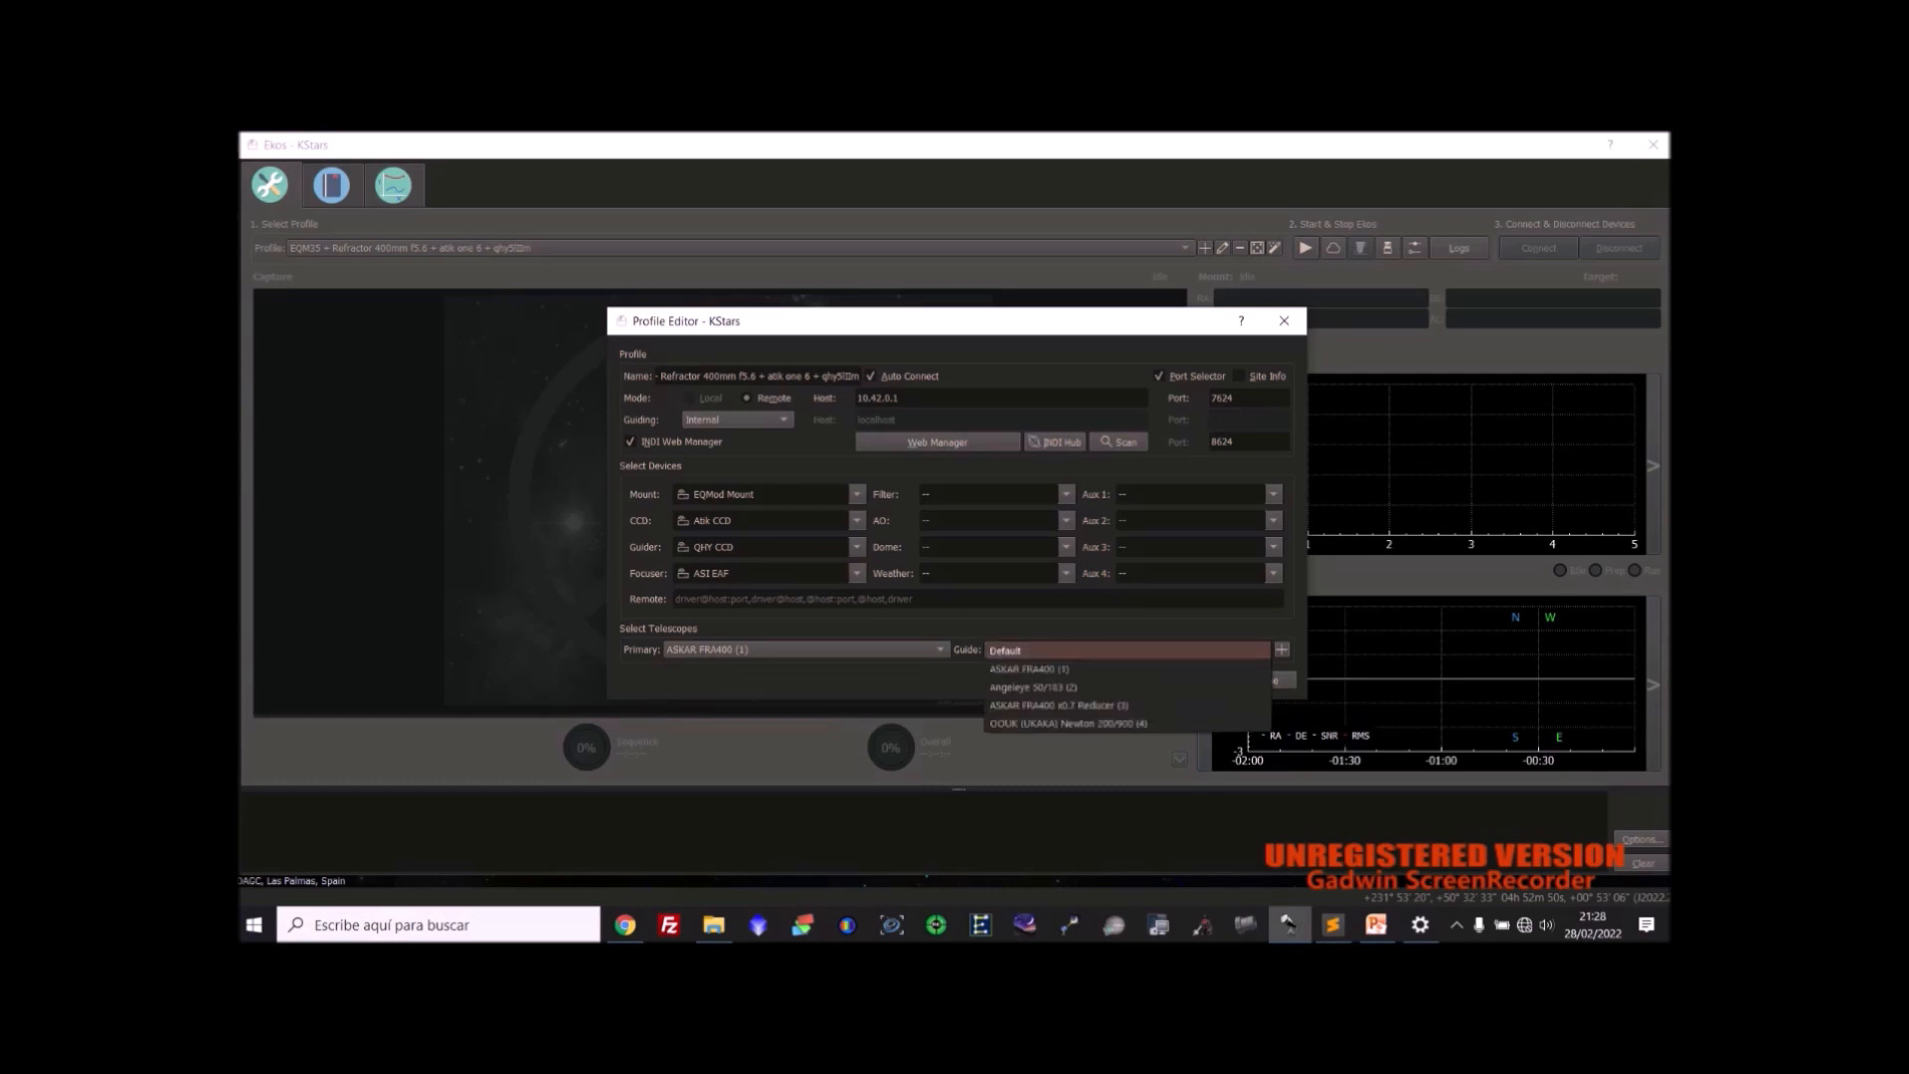
{"action": "left_click", "coordinate": [1029, 686]}
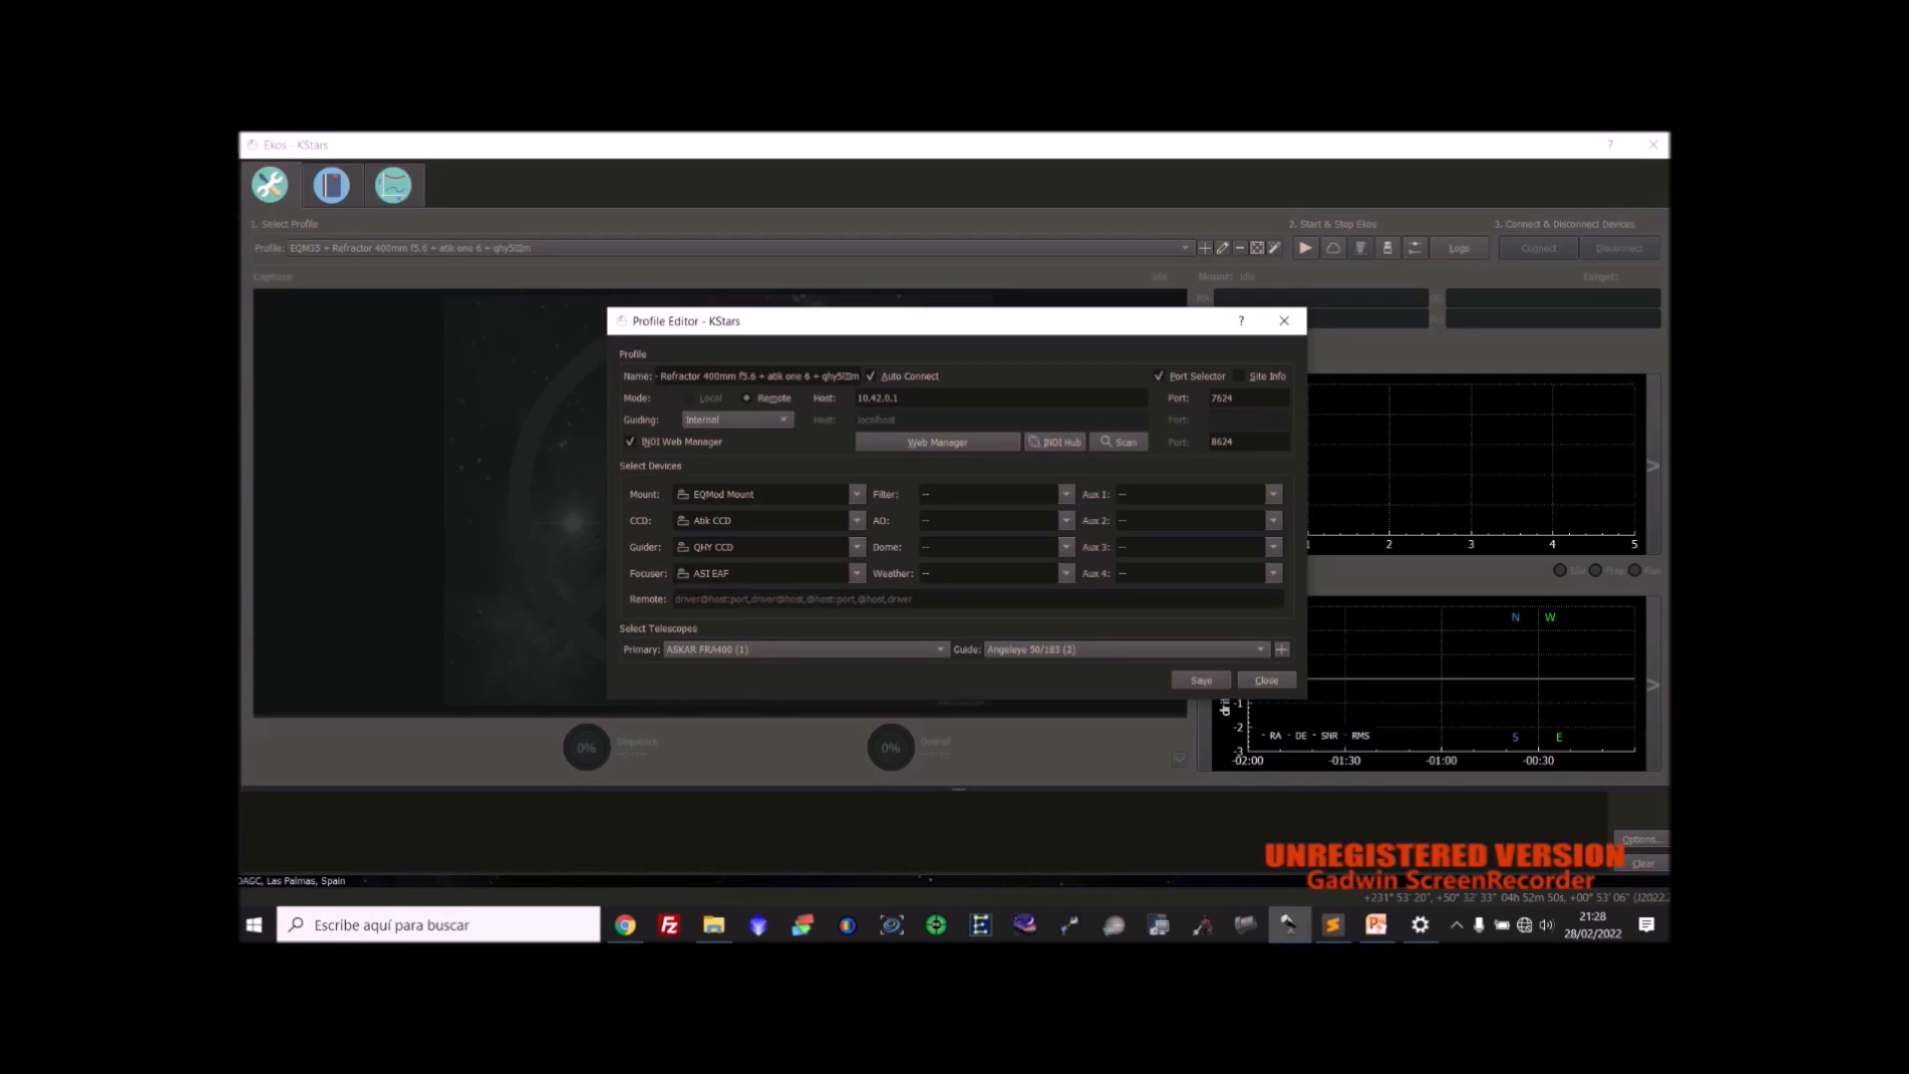
{"action": "key", "text": "Escape"}
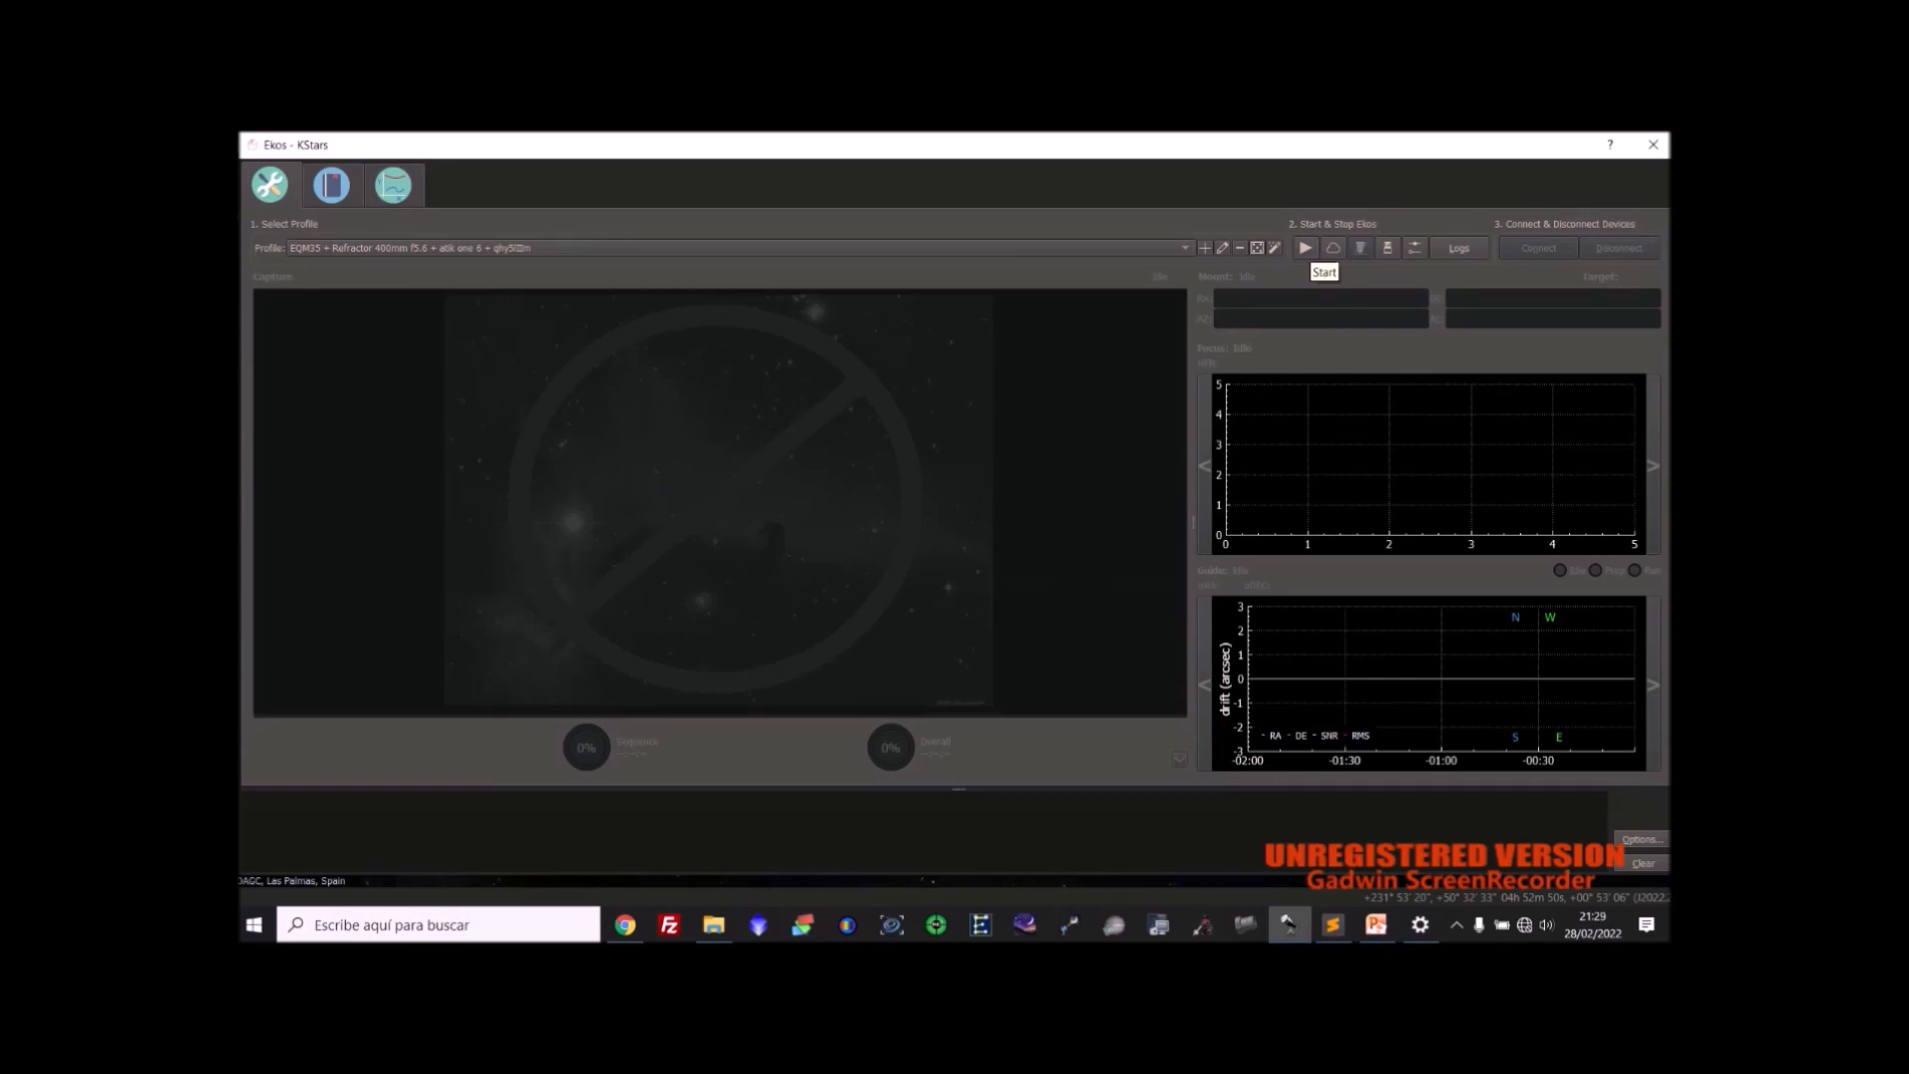
Check the active drivers in the Astroberry Device Manager in Chrome, and start Ekos with the selected equipment profile.
{"action": "left_click", "coordinate": [625, 924]}
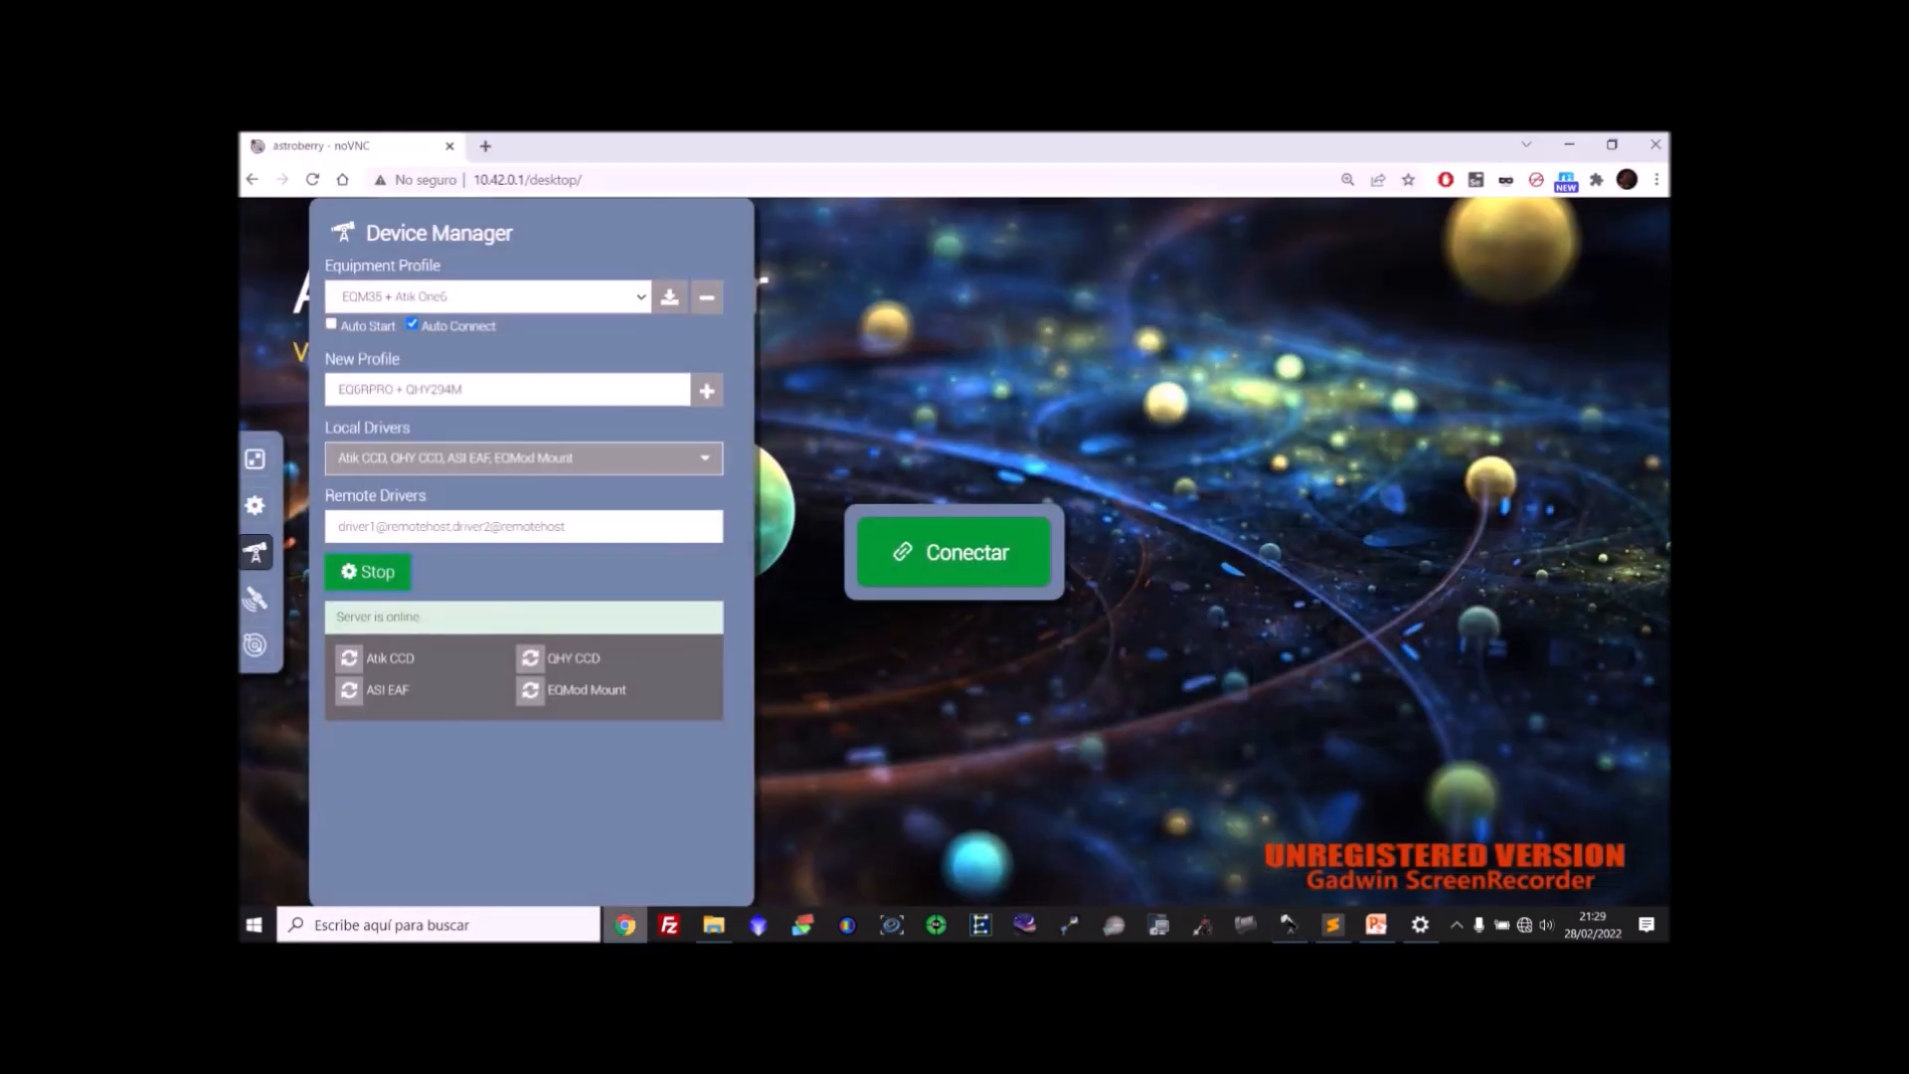
{"action": "left_click", "coordinate": [625, 925]}
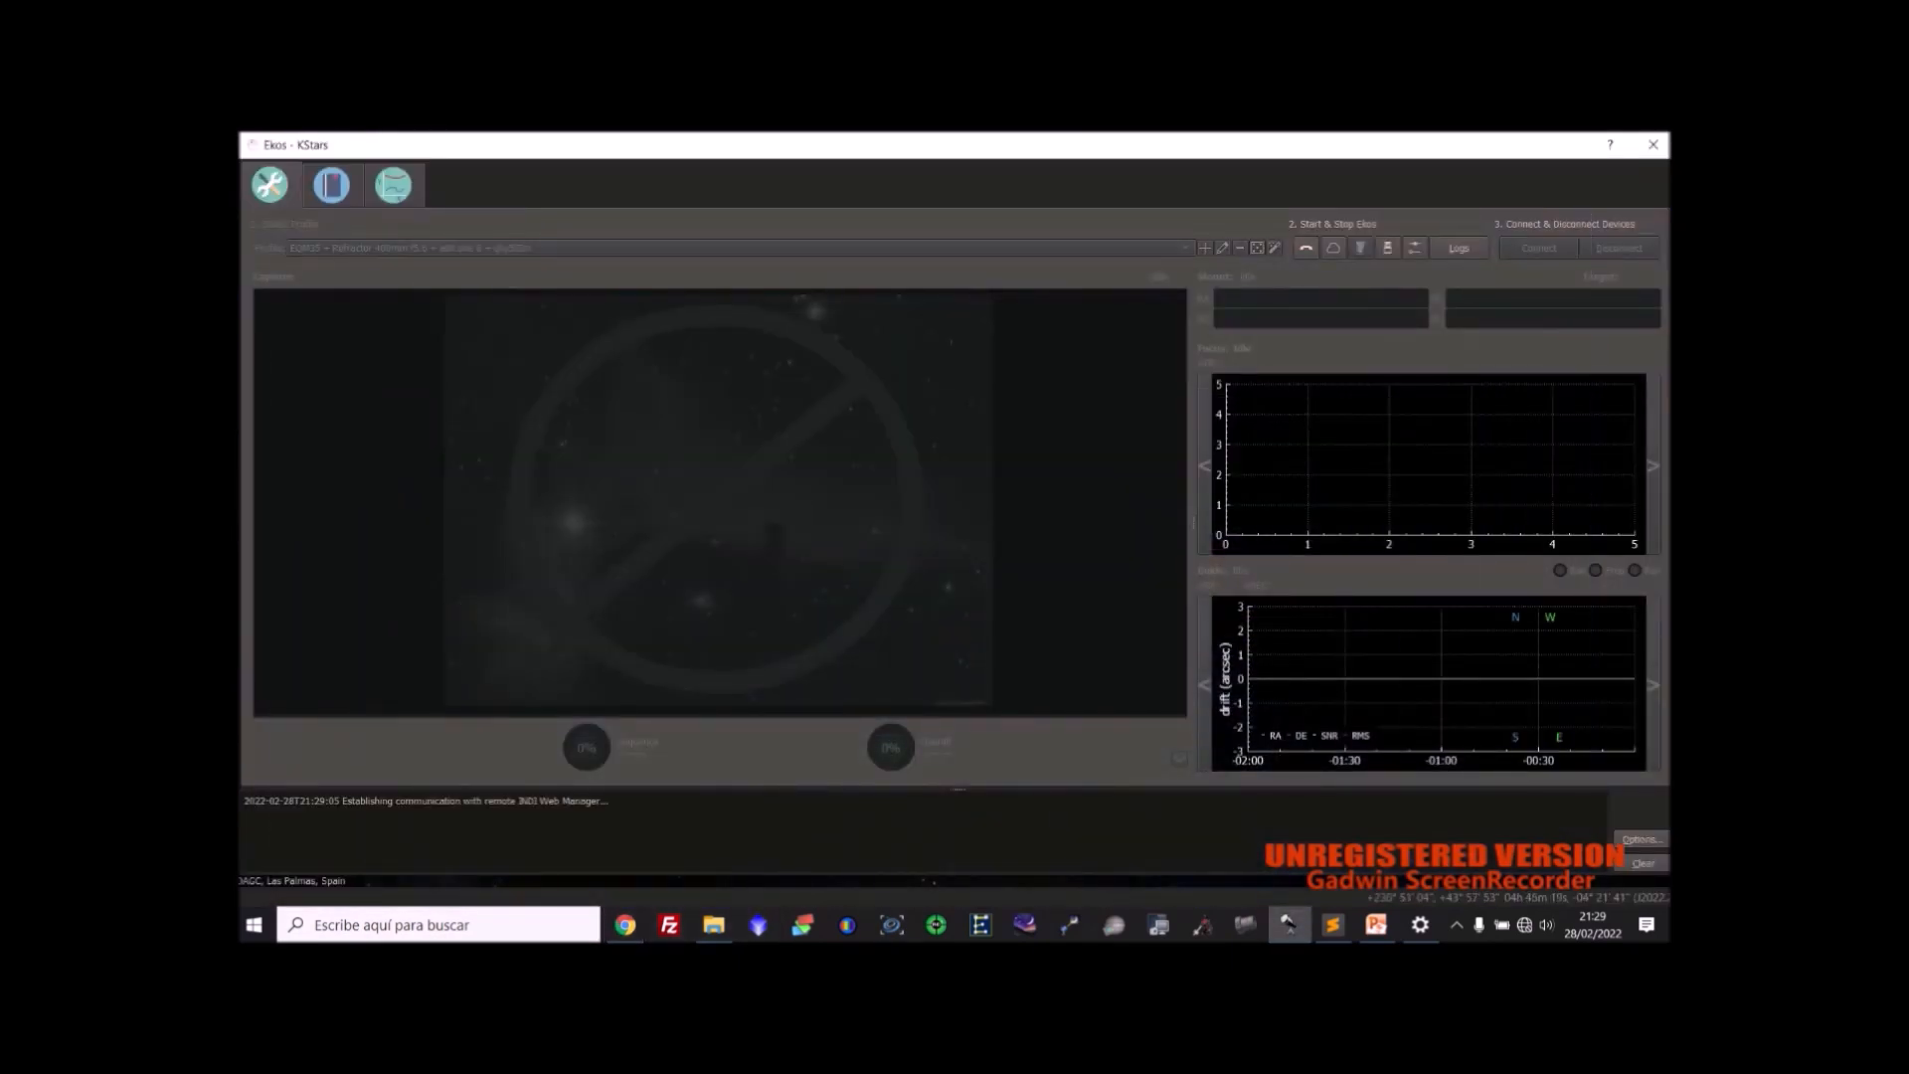
{"action": "left_click", "coordinate": [1306, 248]}
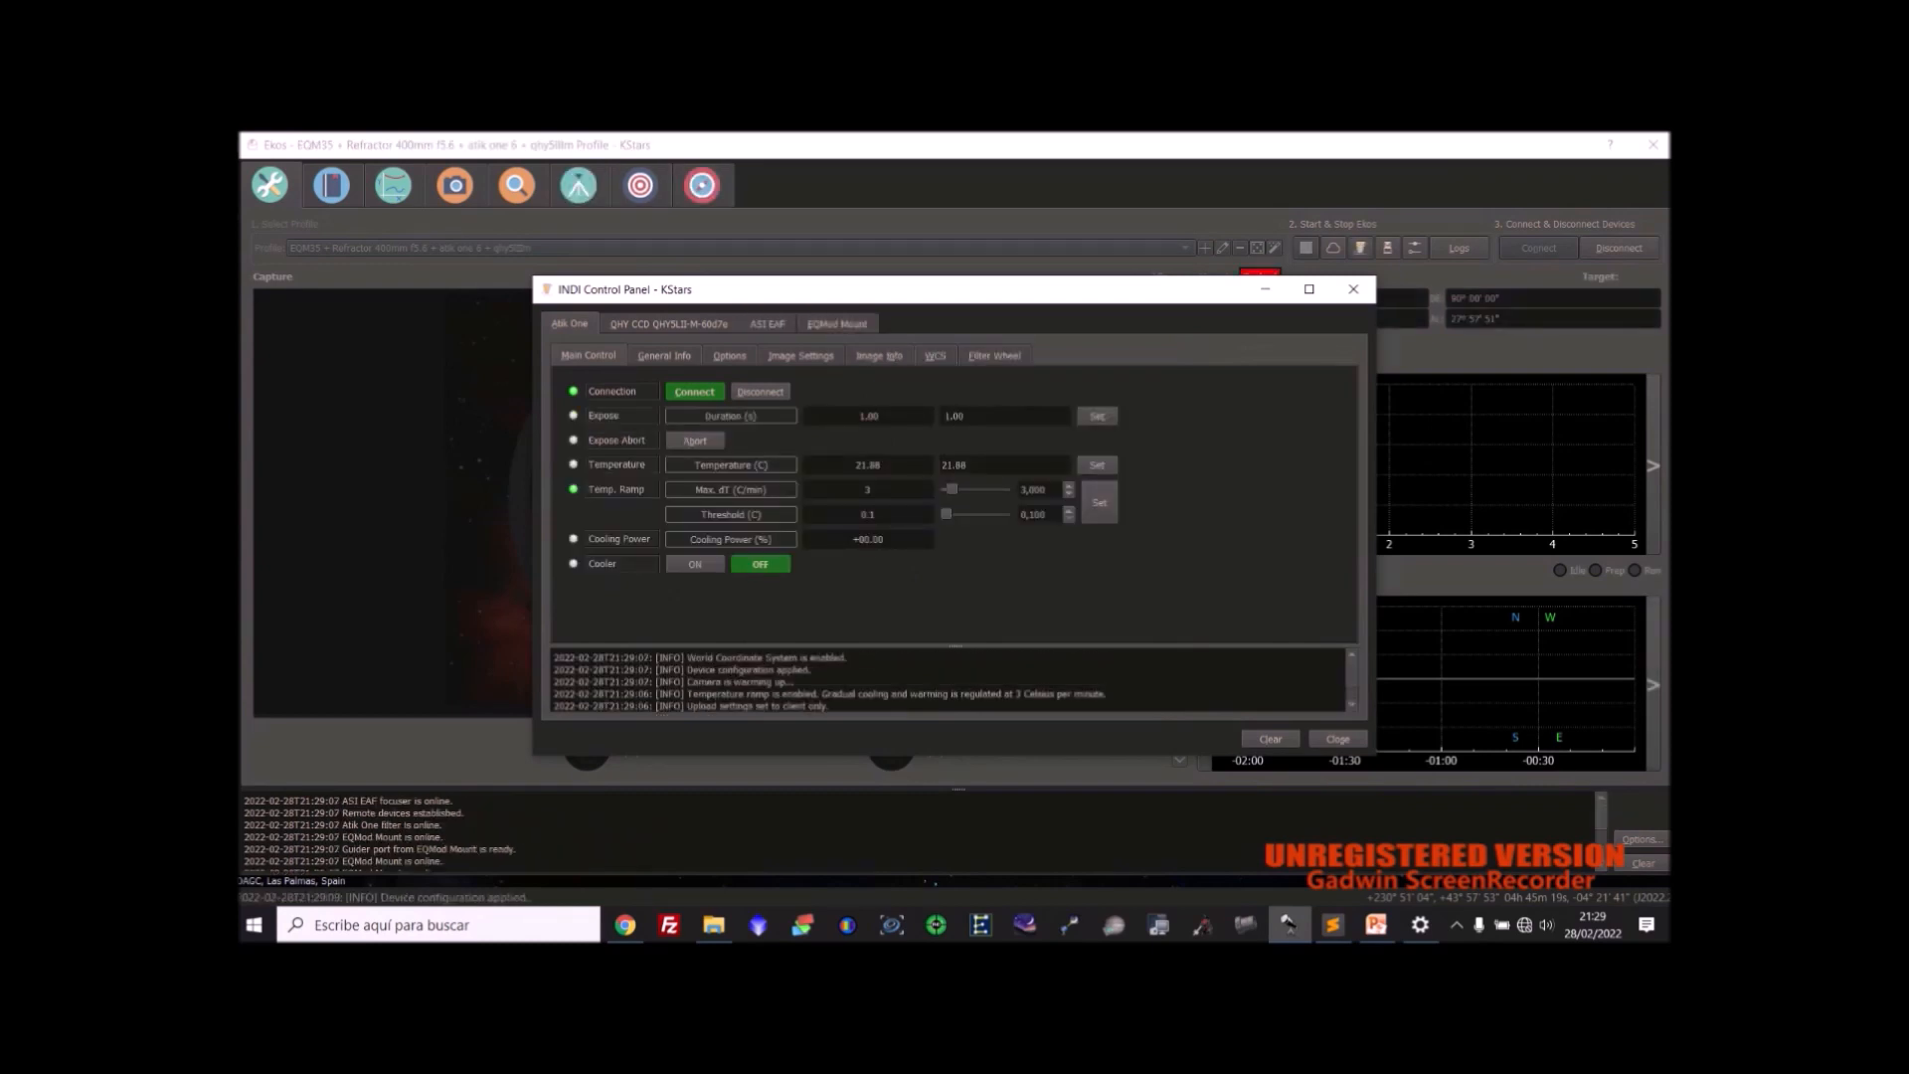
Examine the connection status and main settings of the Atik One, QHY CCD, ASI EAF and EQMod Mount in the INDI Control Panel.
{"action": "left_click", "coordinate": [669, 324]}
{"action": "left_click", "coordinate": [837, 325]}
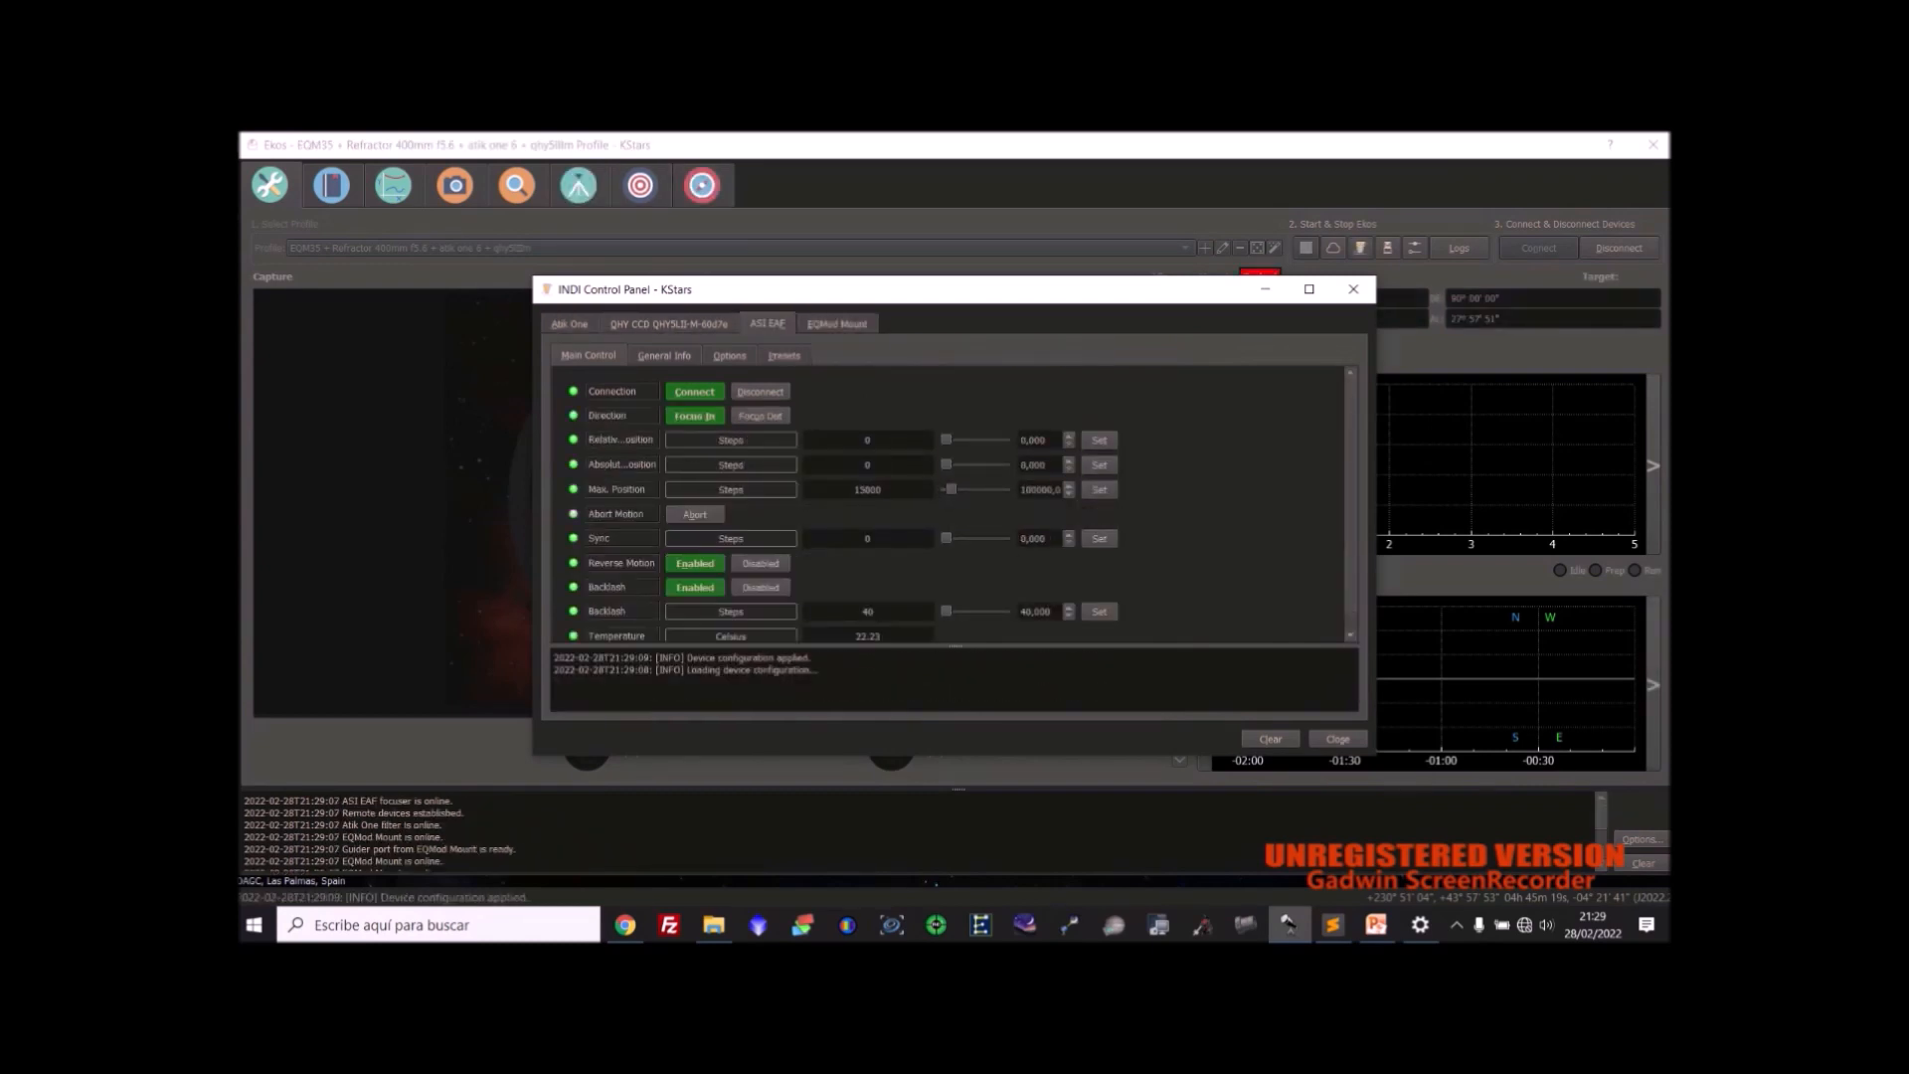
{"action": "left_click", "coordinate": [570, 324]}
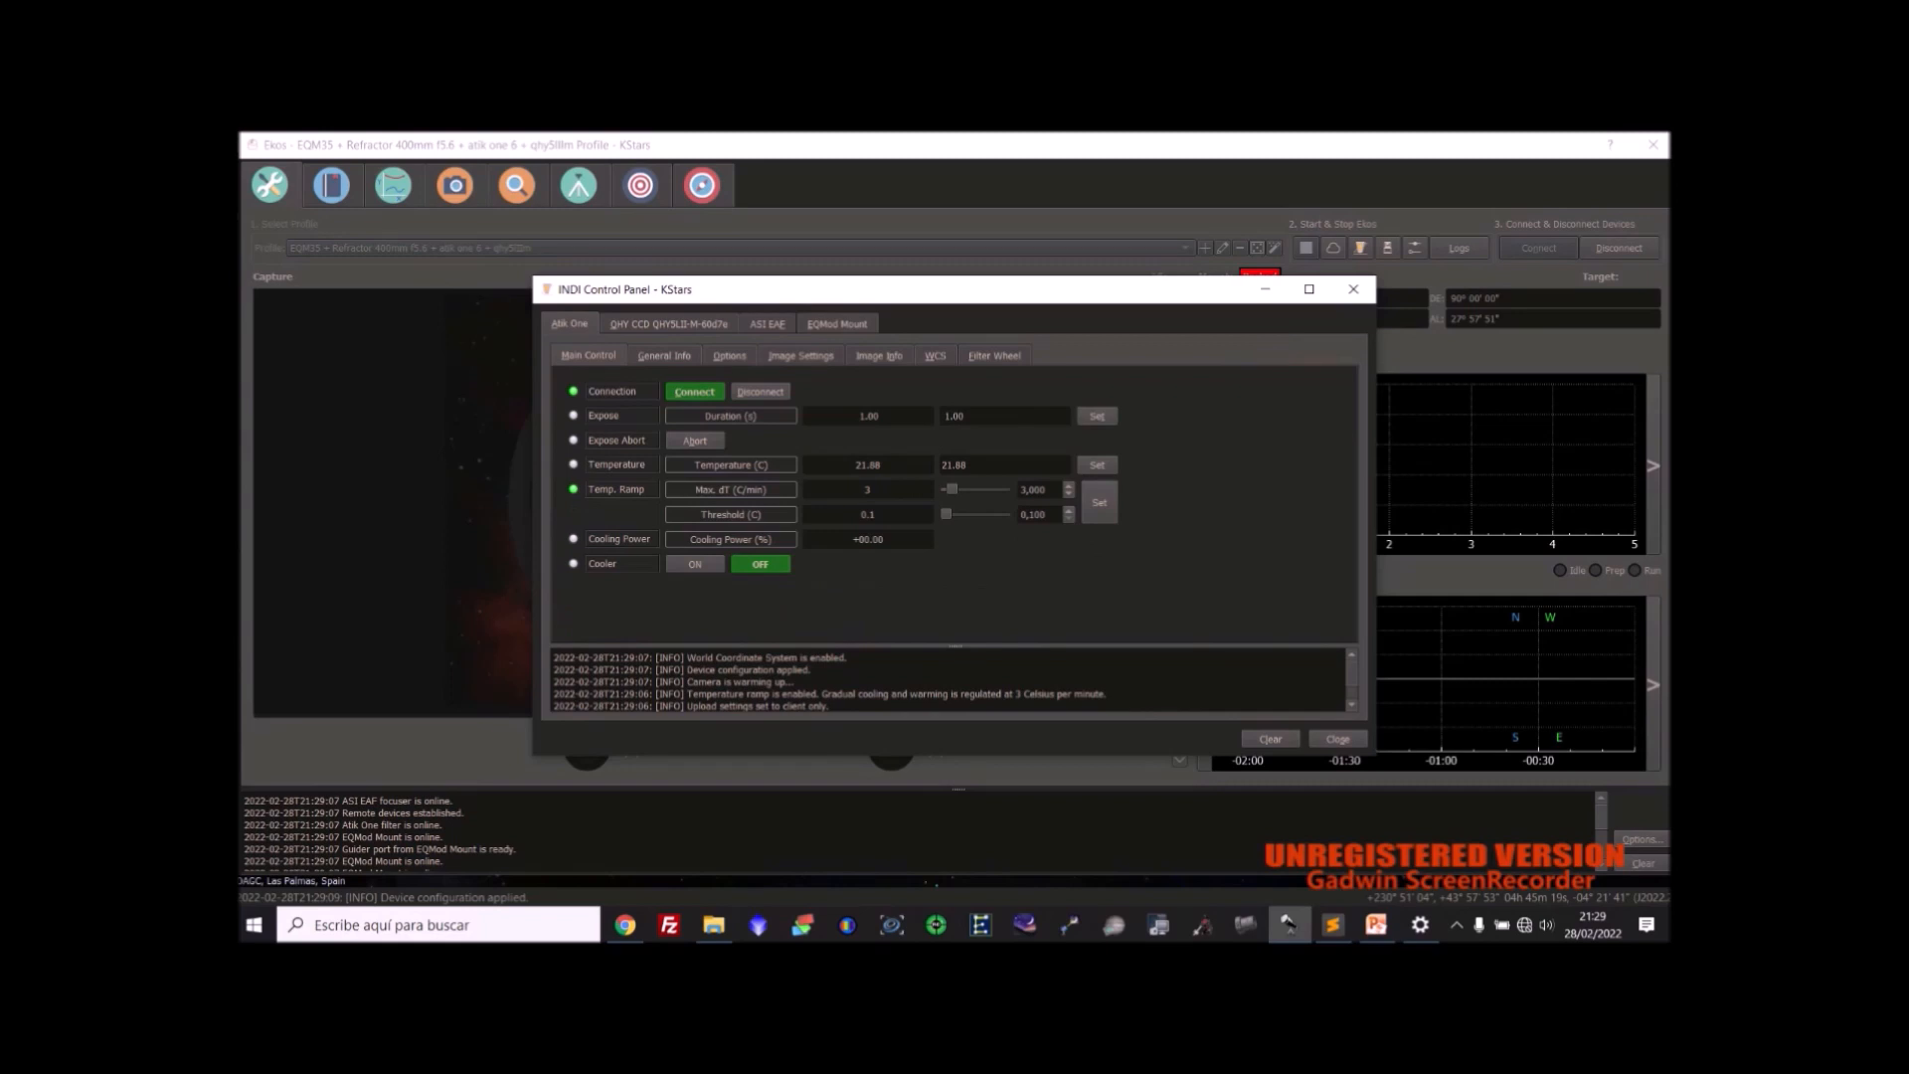
{"action": "left_click", "coordinate": [669, 324]}
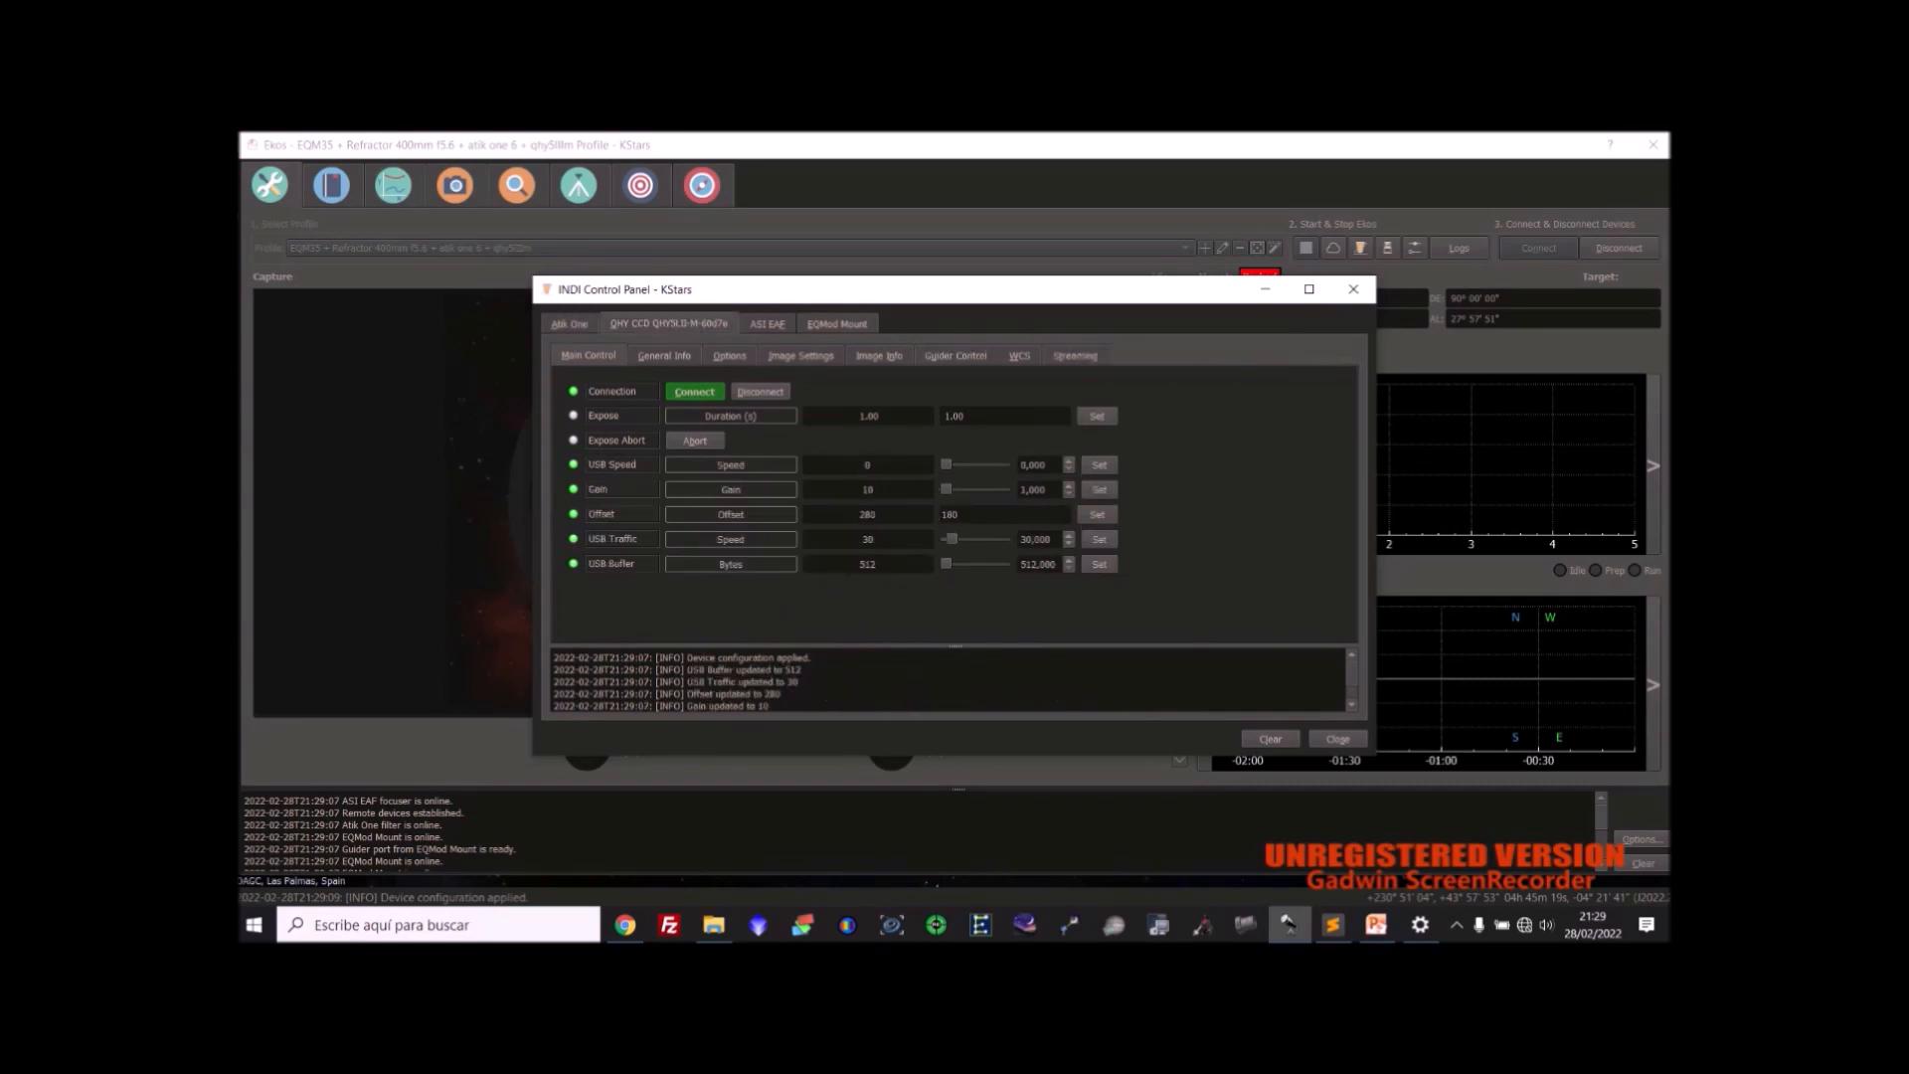
{"action": "left_click", "coordinate": [768, 324]}
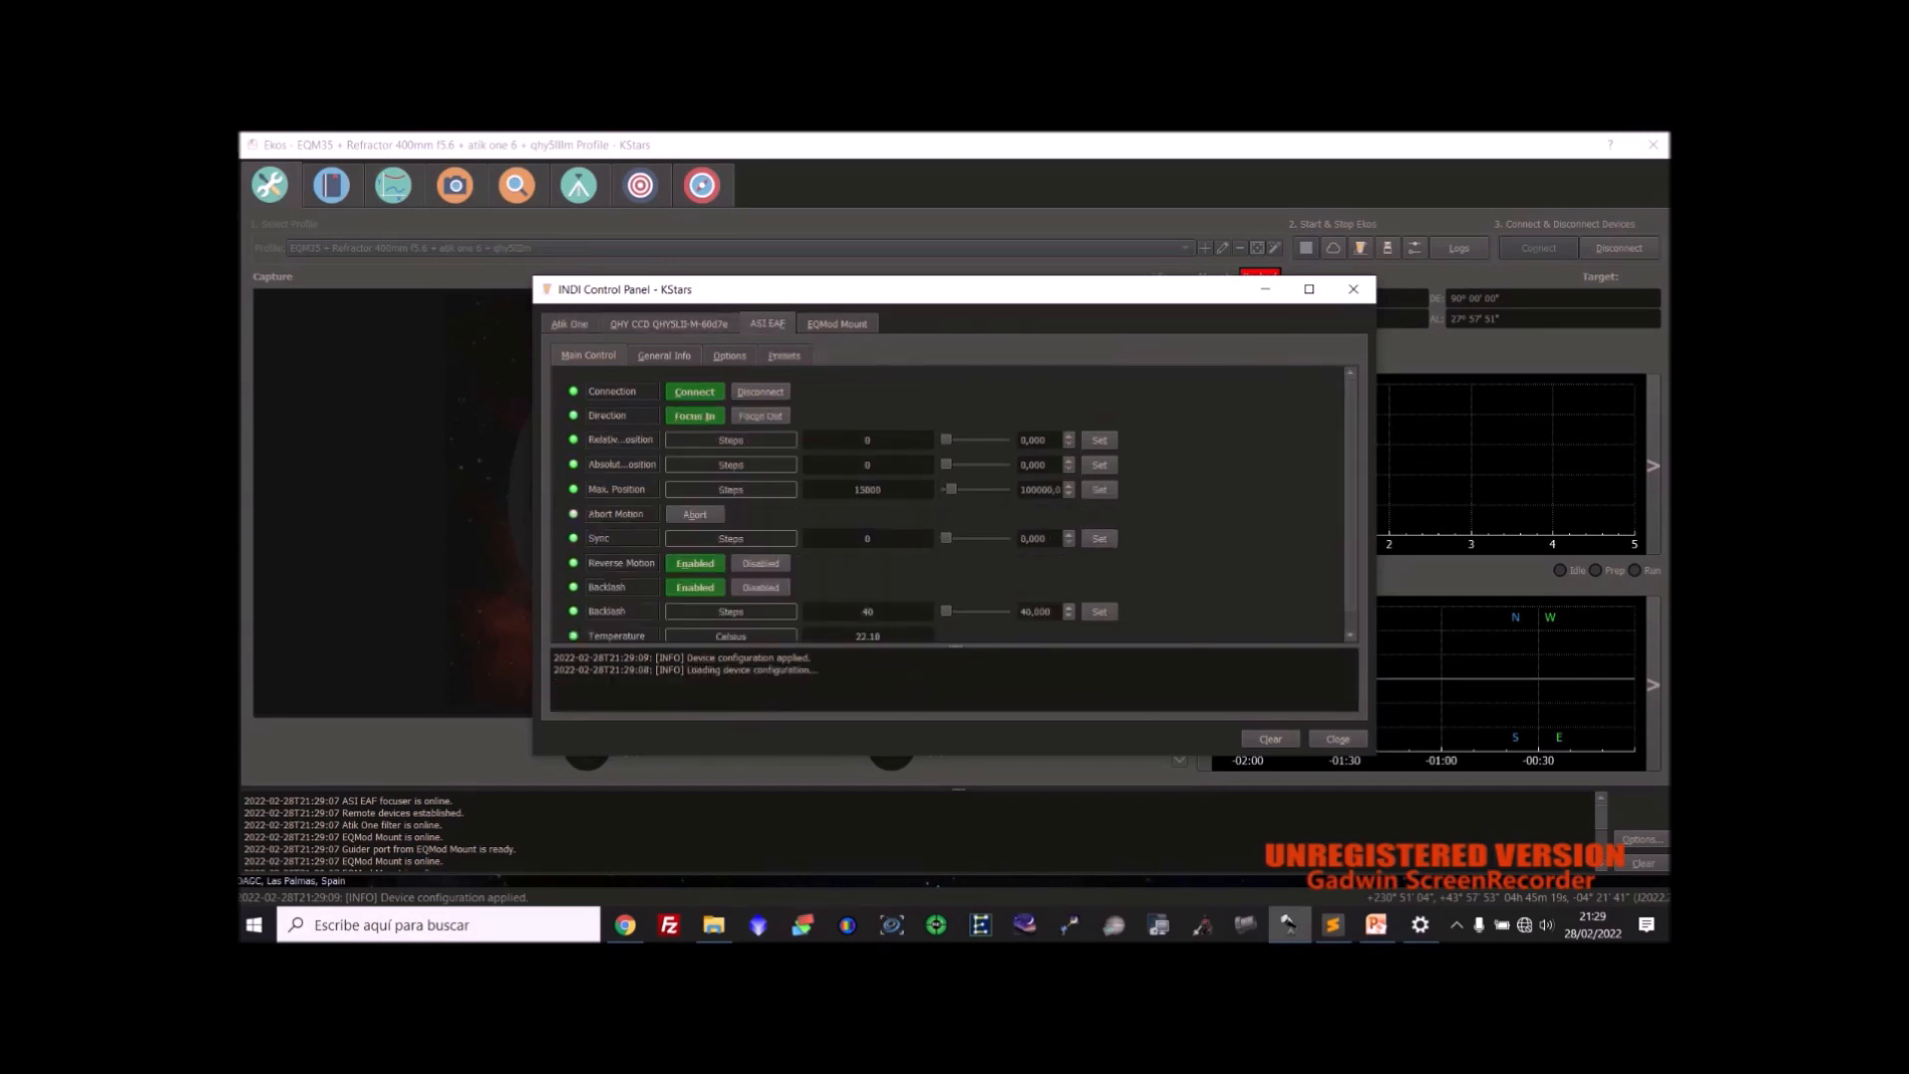
{"action": "left_click", "coordinate": [837, 324]}
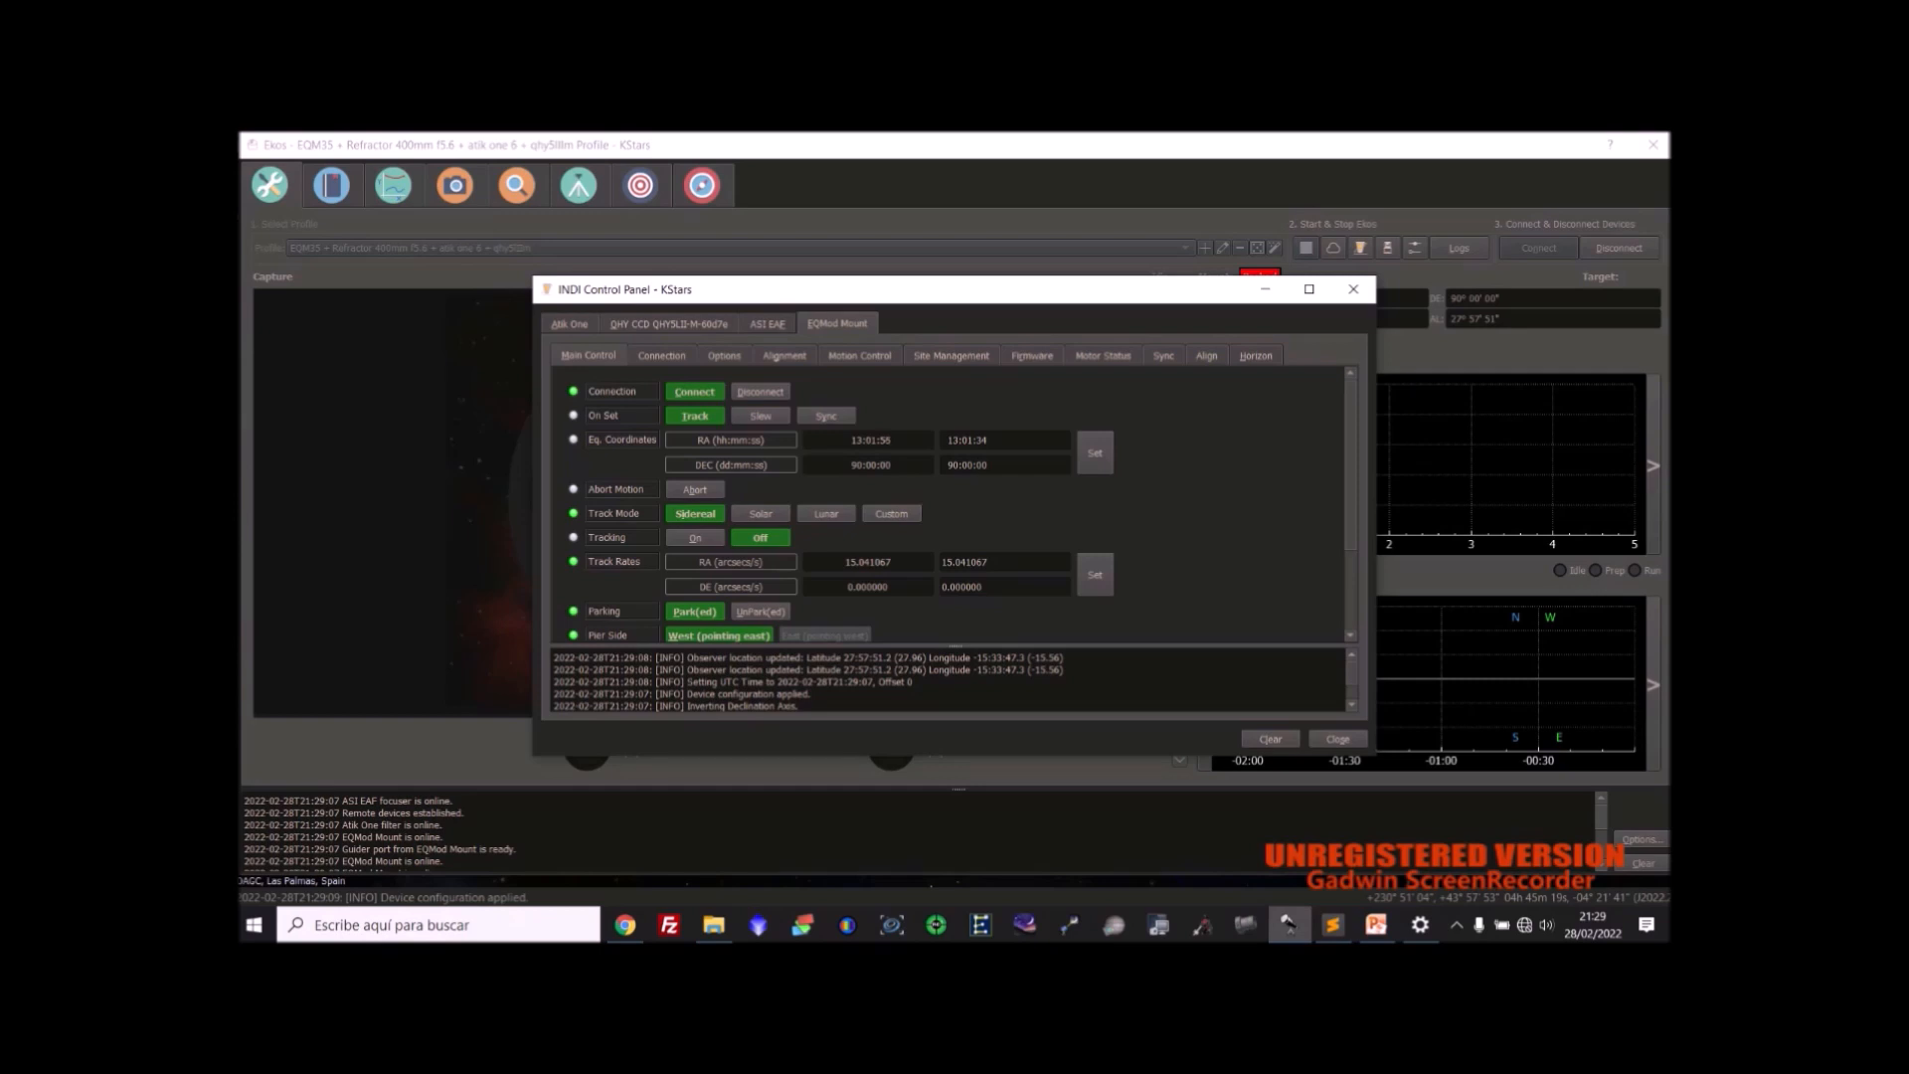
{"action": "left_click", "coordinate": [570, 324]}
{"action": "left_click", "coordinate": [669, 324]}
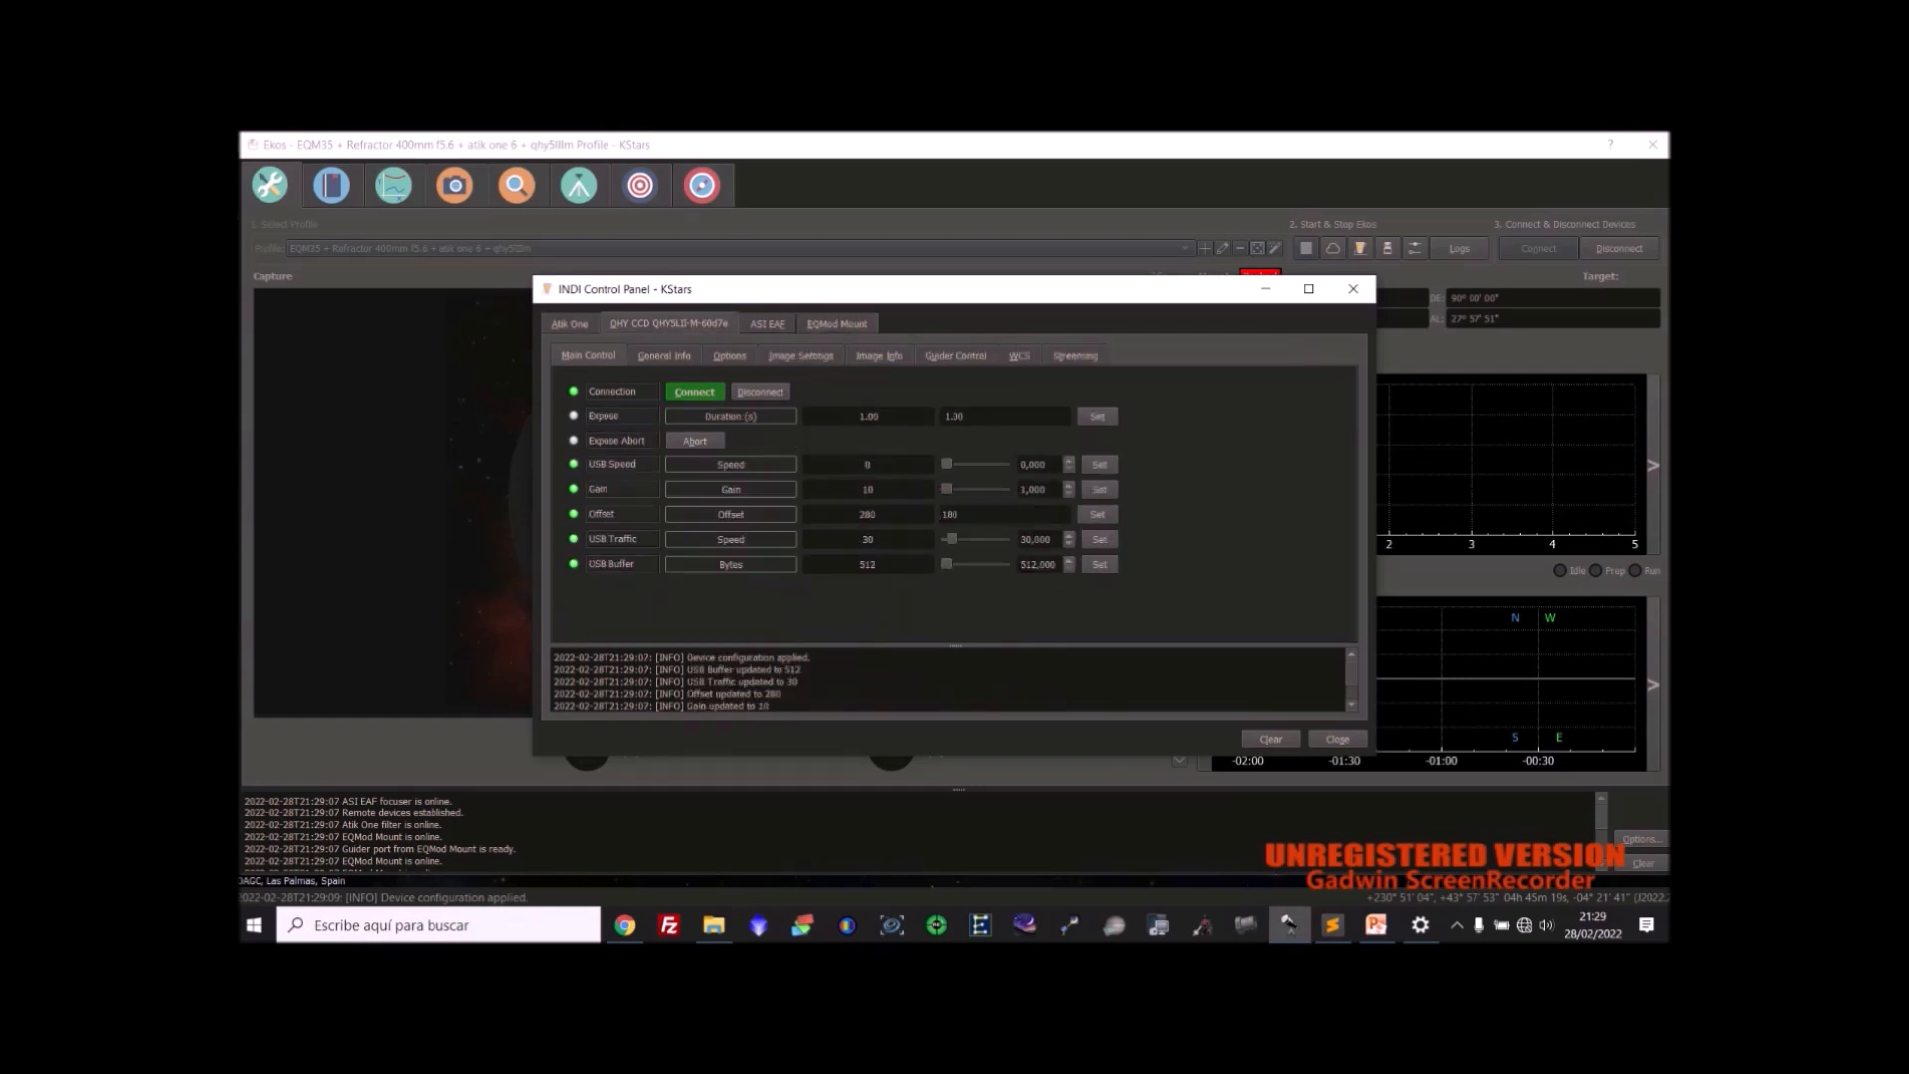
{"action": "left_click", "coordinate": [837, 324]}
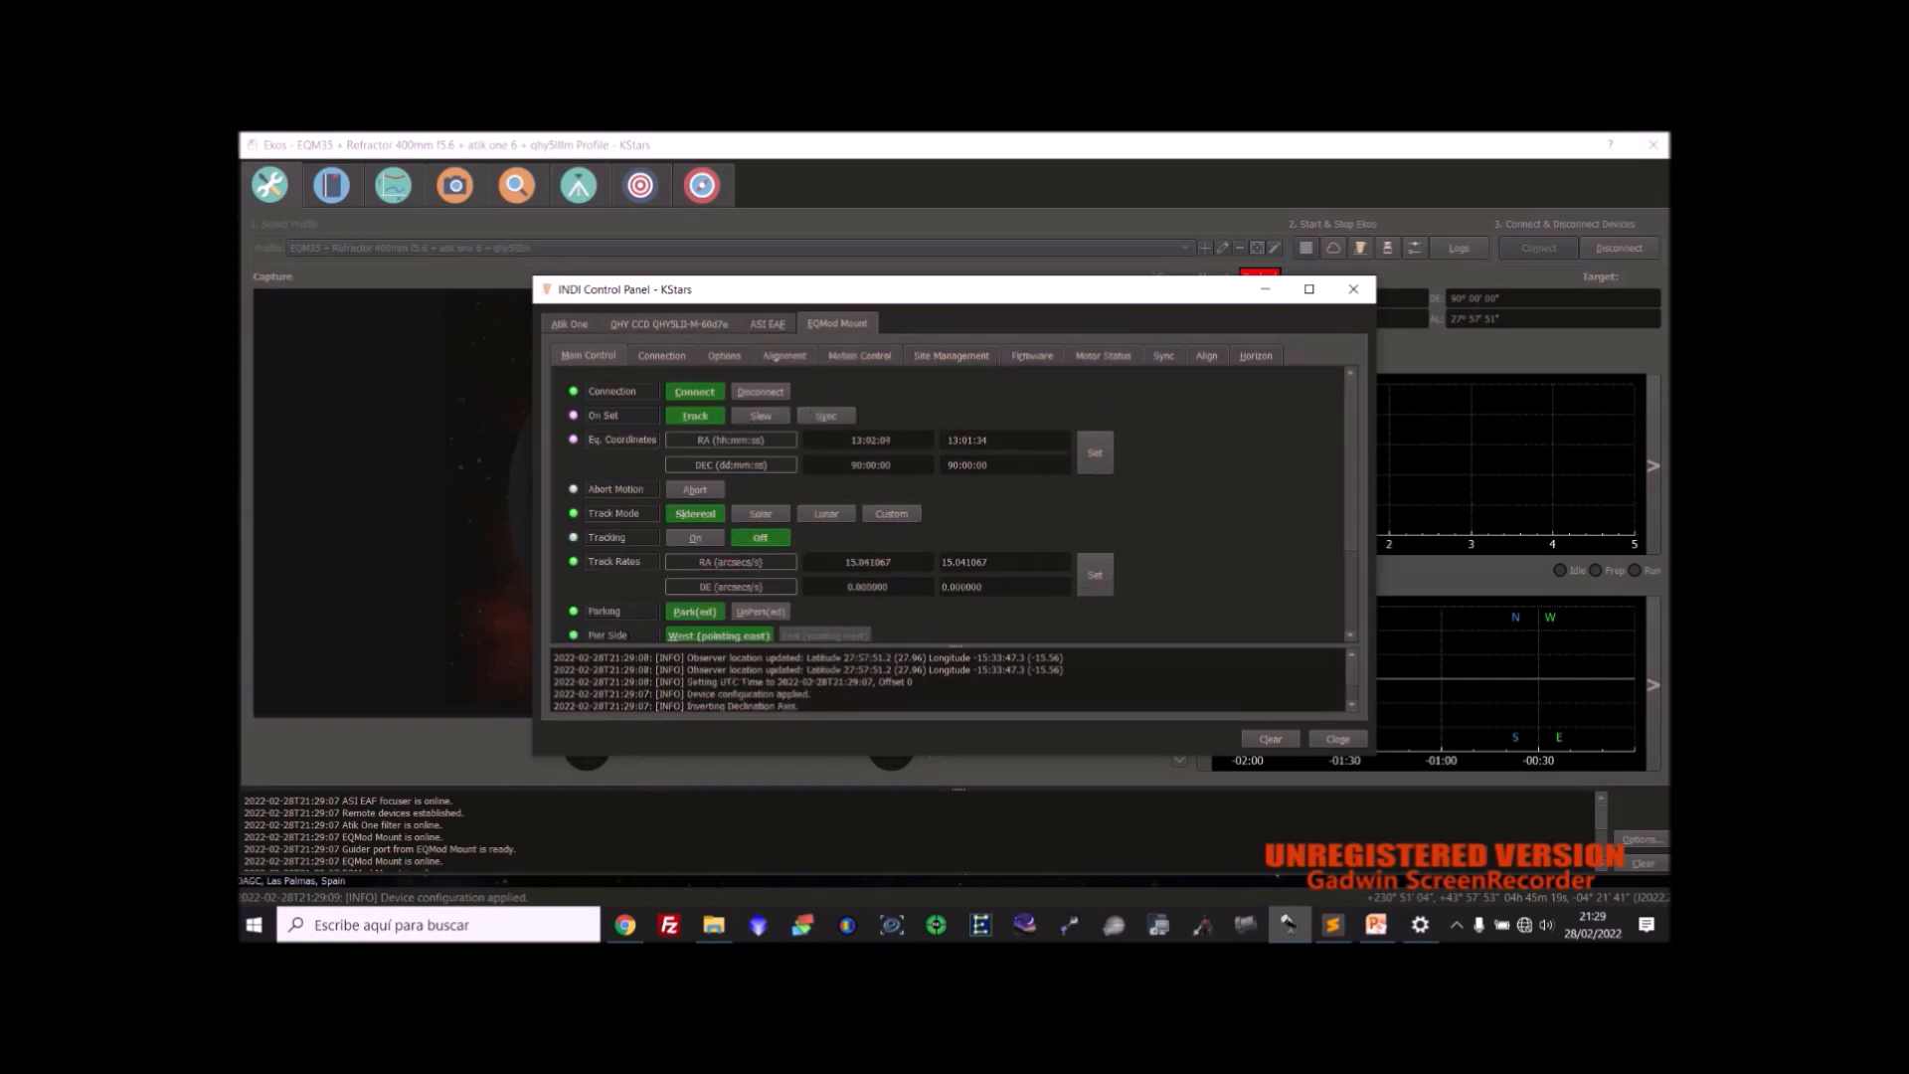
Switch to the PowerPoint checklist and review the item on starting Ekos and connecting the equipment, with its IP address note.
{"action": "left_click", "coordinate": [1376, 925]}
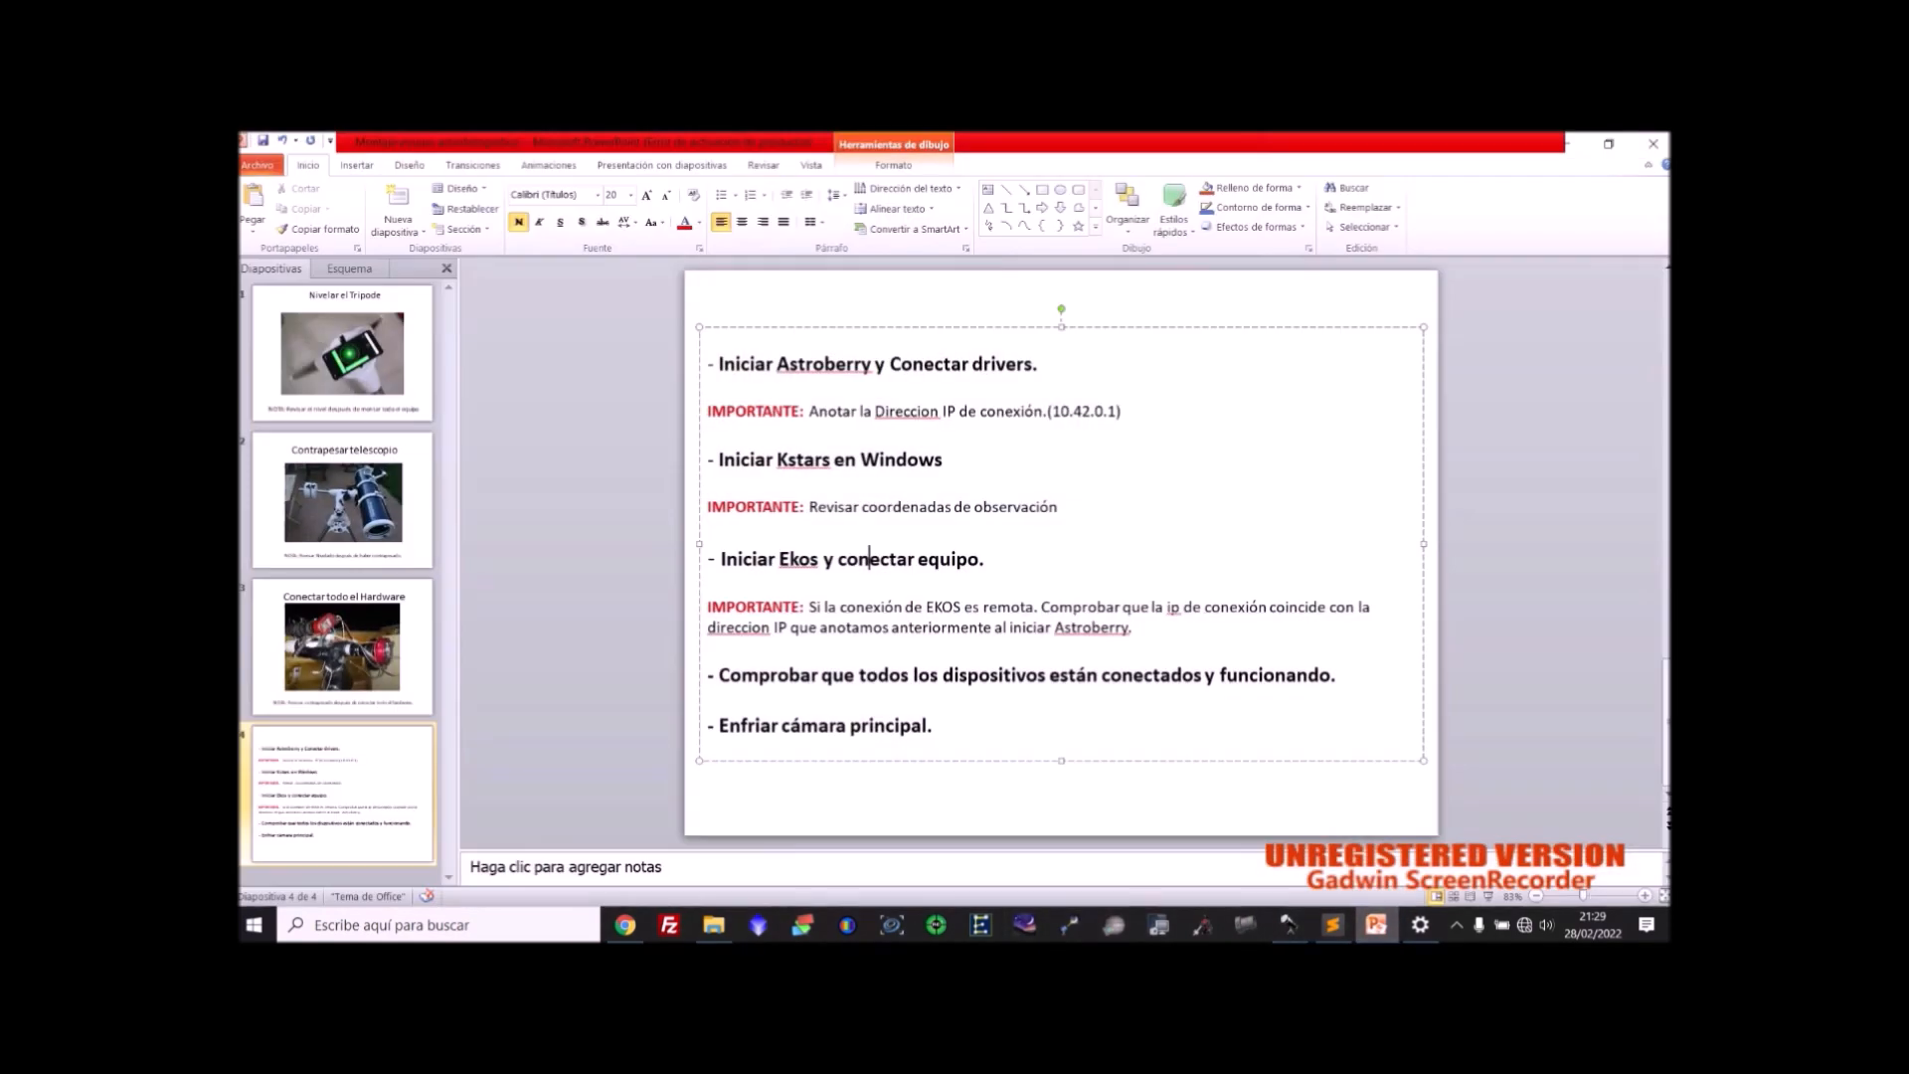
{"action": "left_click_drag", "start_coordinate": [721, 559], "coordinate": [980, 559]}
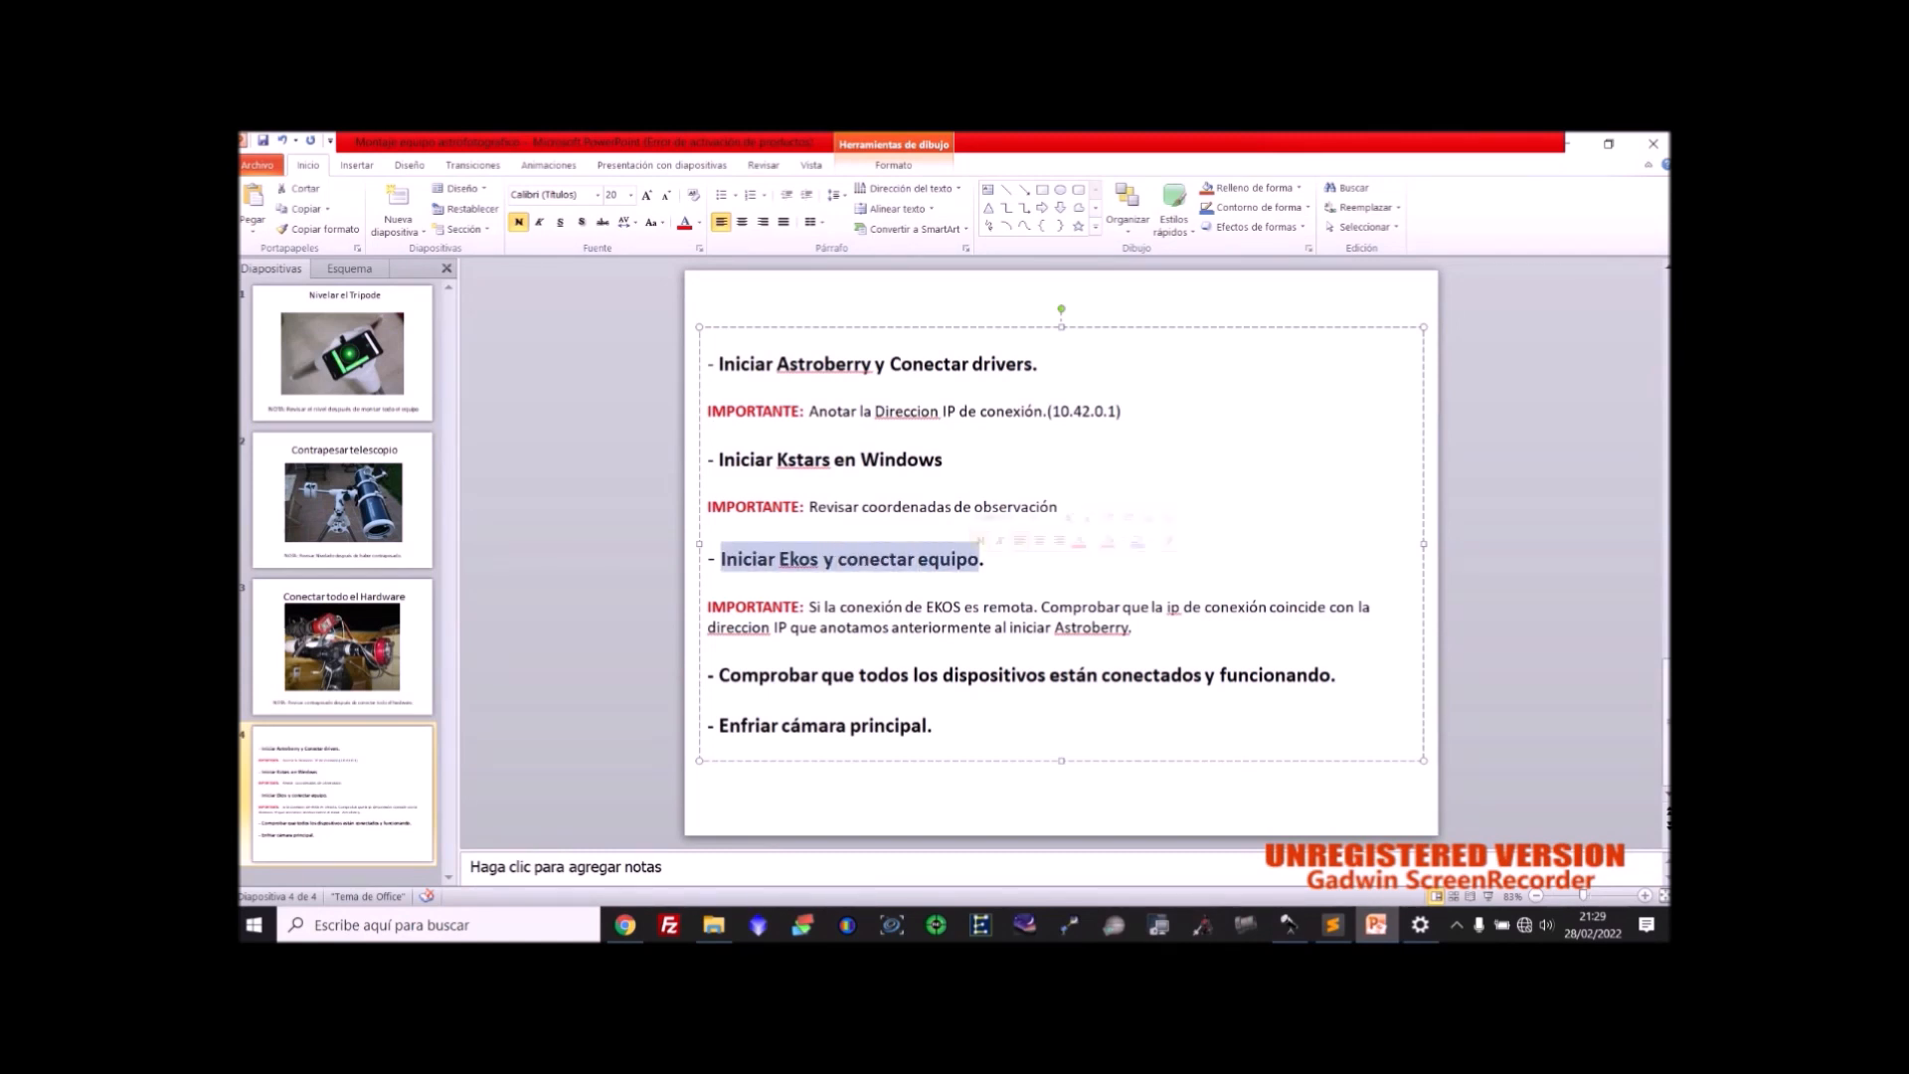
{"action": "left_click", "coordinate": [903, 608]}
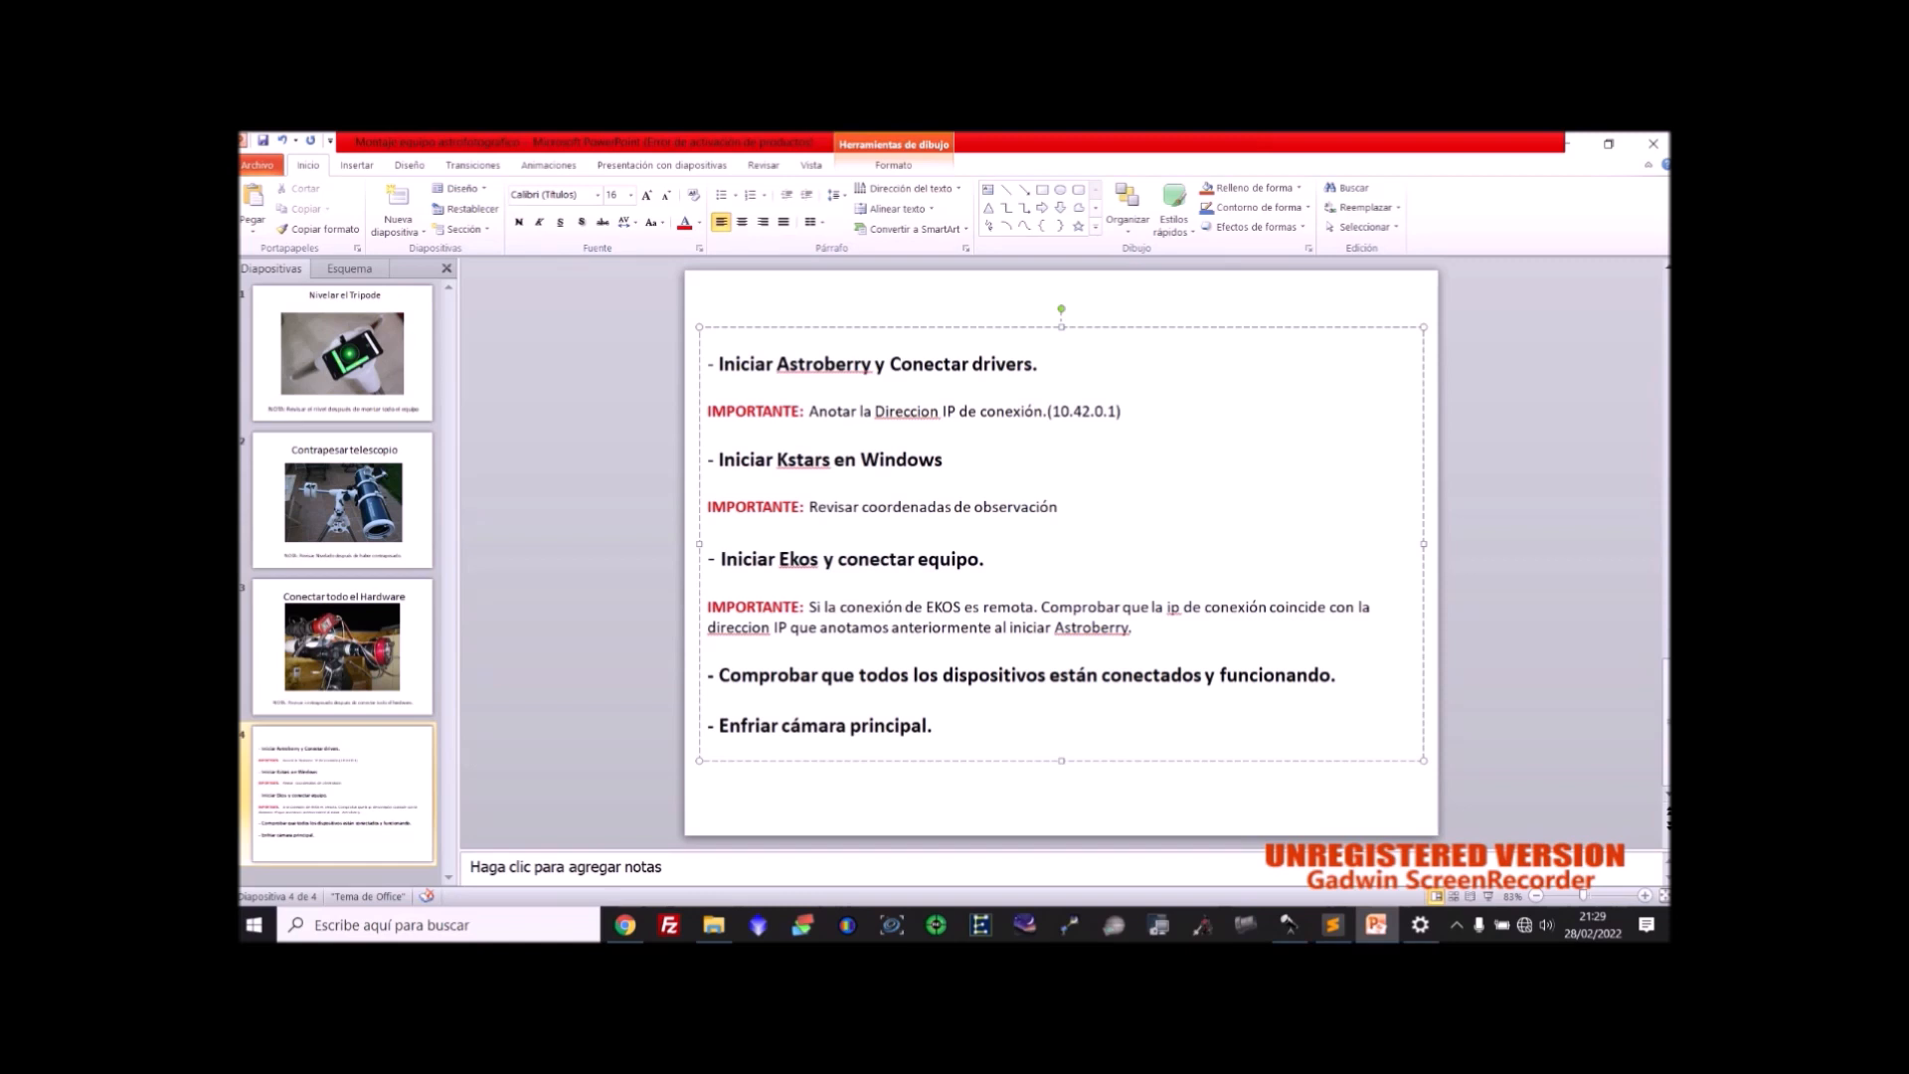
Highlight the checklist note about matching the remote Ekos connection IP with the Astroberry address.
{"action": "mouse_move", "coordinate": [808, 607]}
{"action": "left_mouse_down"}
{"action": "mouse_move", "coordinate": [1330, 608]}
{"action": "mouse_move", "coordinate": [916, 628]}
{"action": "mouse_move", "coordinate": [808, 628]}
{"action": "mouse_move", "coordinate": [1133, 628]}
{"action": "mouse_move", "coordinate": [809, 608]}
{"action": "left_mouse_up"}
{"action": "left_click", "coordinate": [1133, 627]}
Switch back to KStars, leave the INDI Control Panel, and disconnect the devices and stop Ekos.
{"action": "left_click", "coordinate": [1290, 925]}
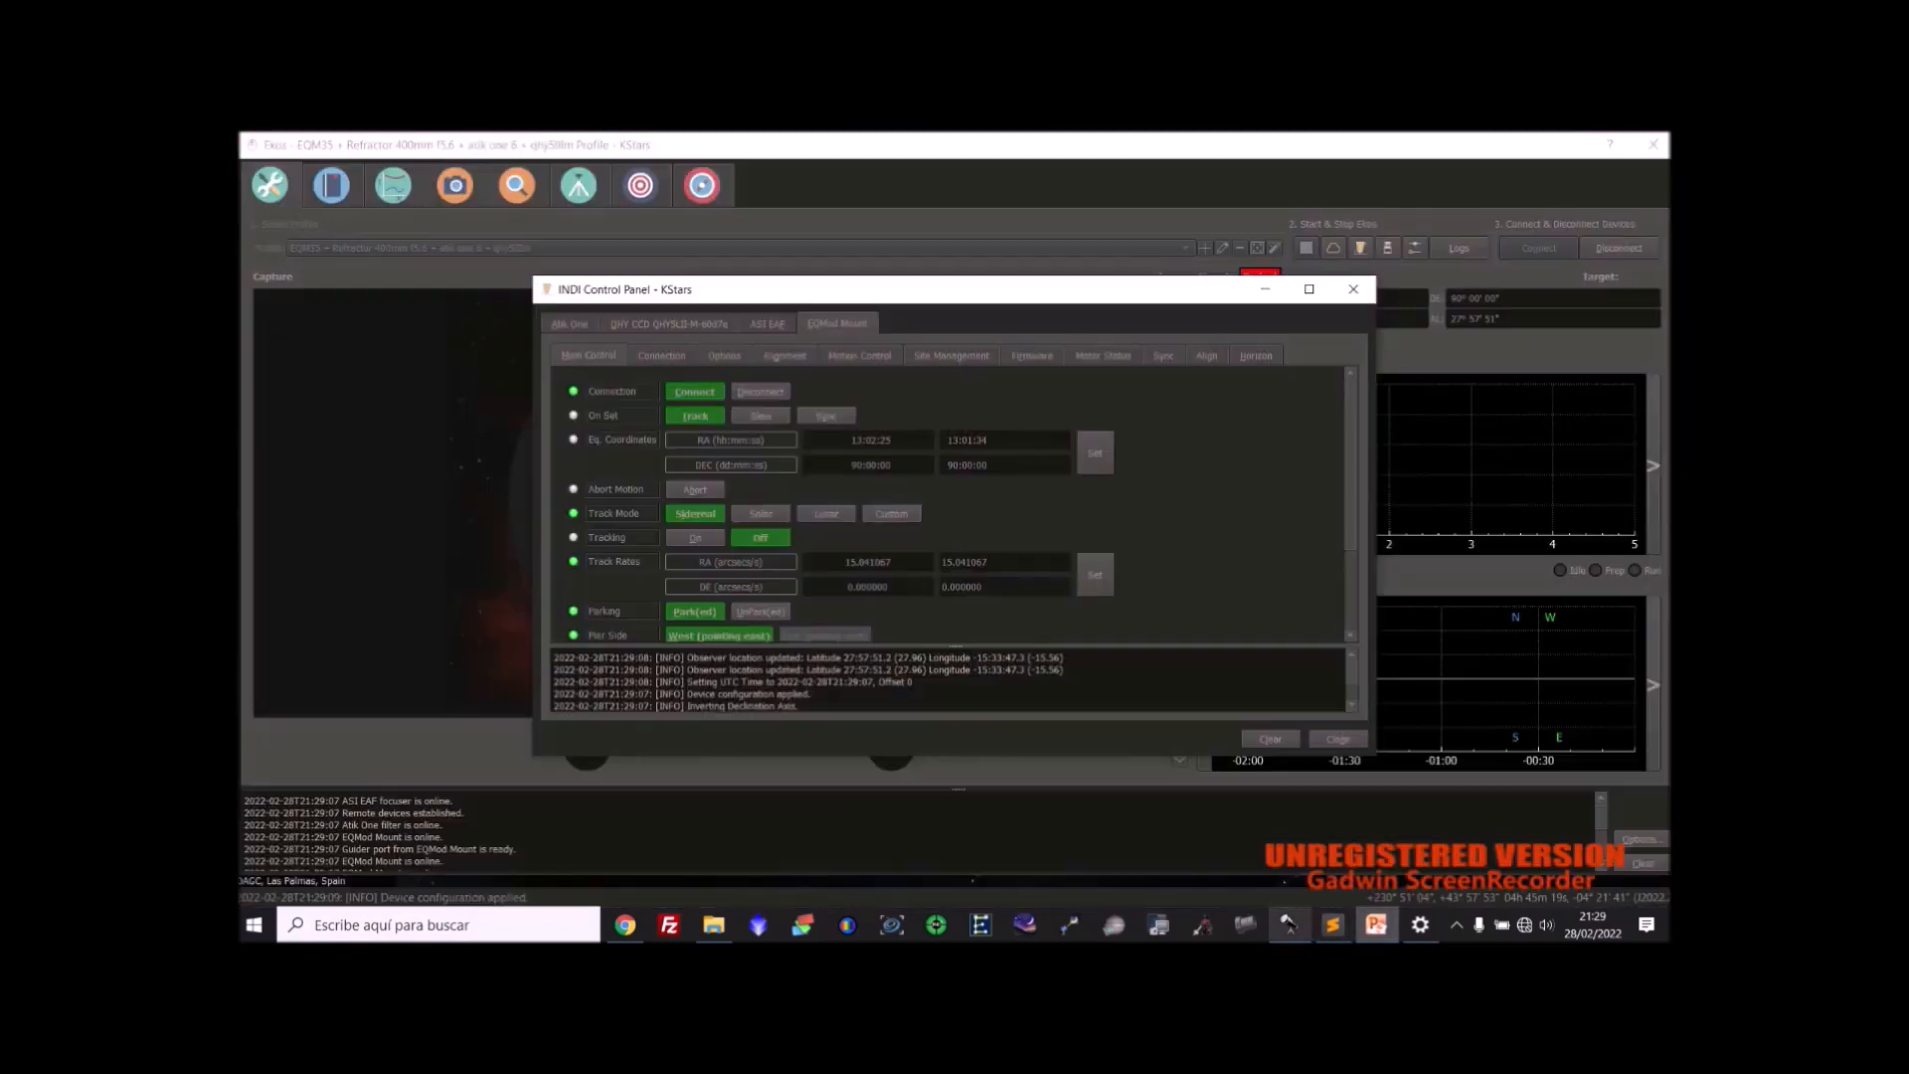
{"action": "left_click", "coordinate": [569, 323]}
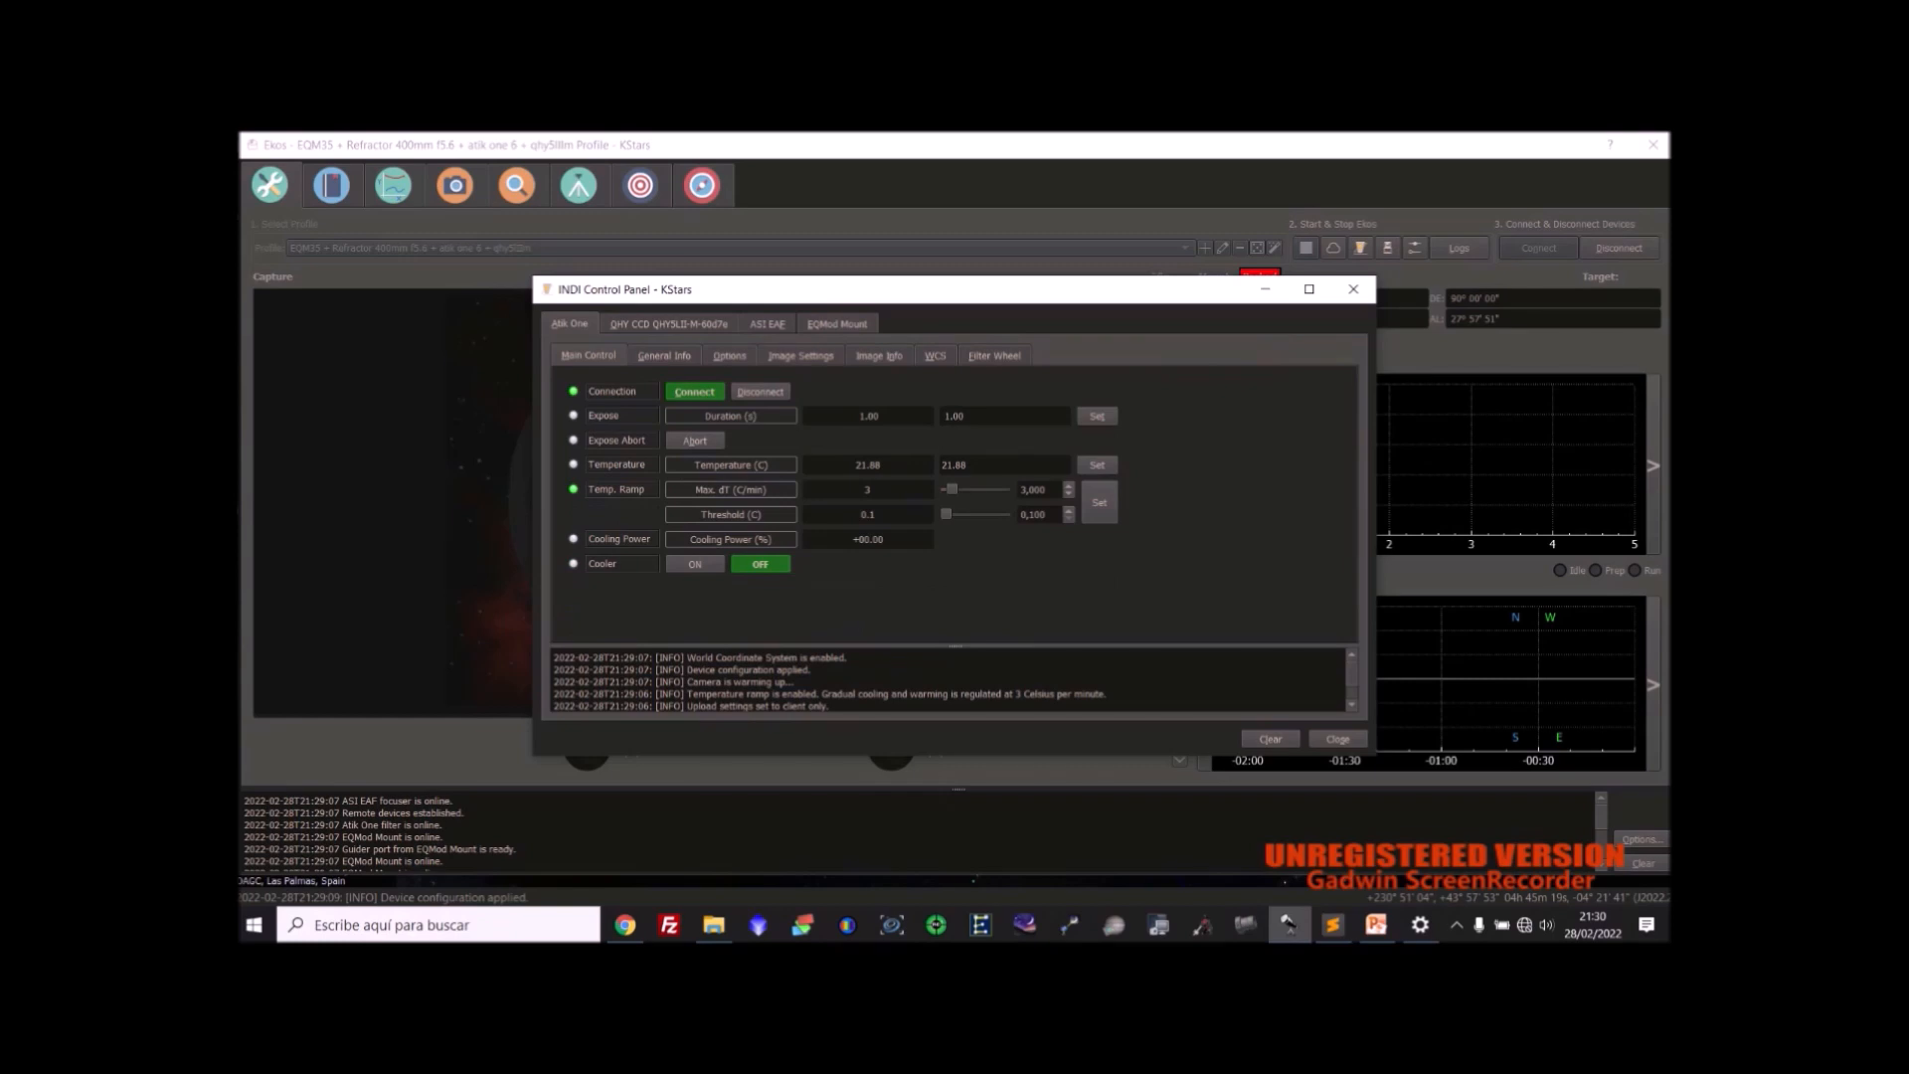
{"action": "key", "text": "Escape"}
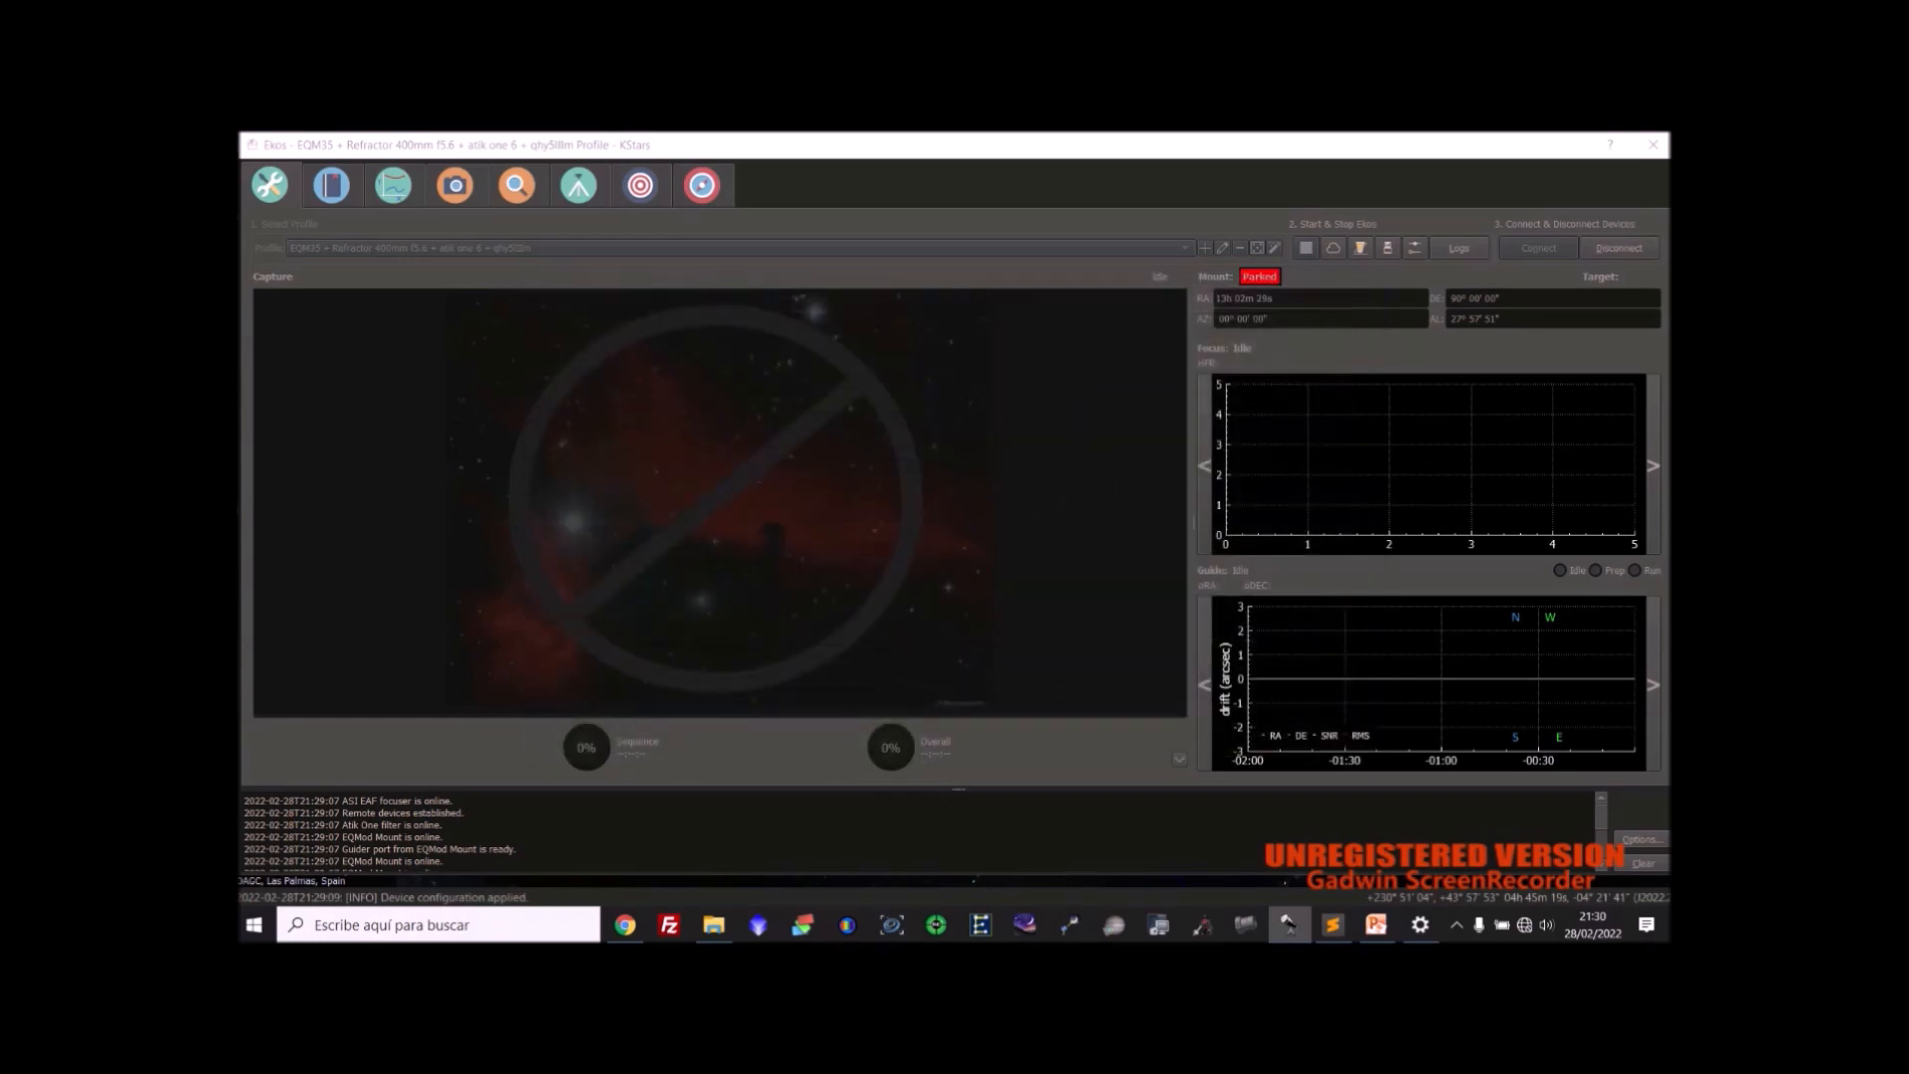
{"action": "left_click", "coordinate": [1619, 247]}
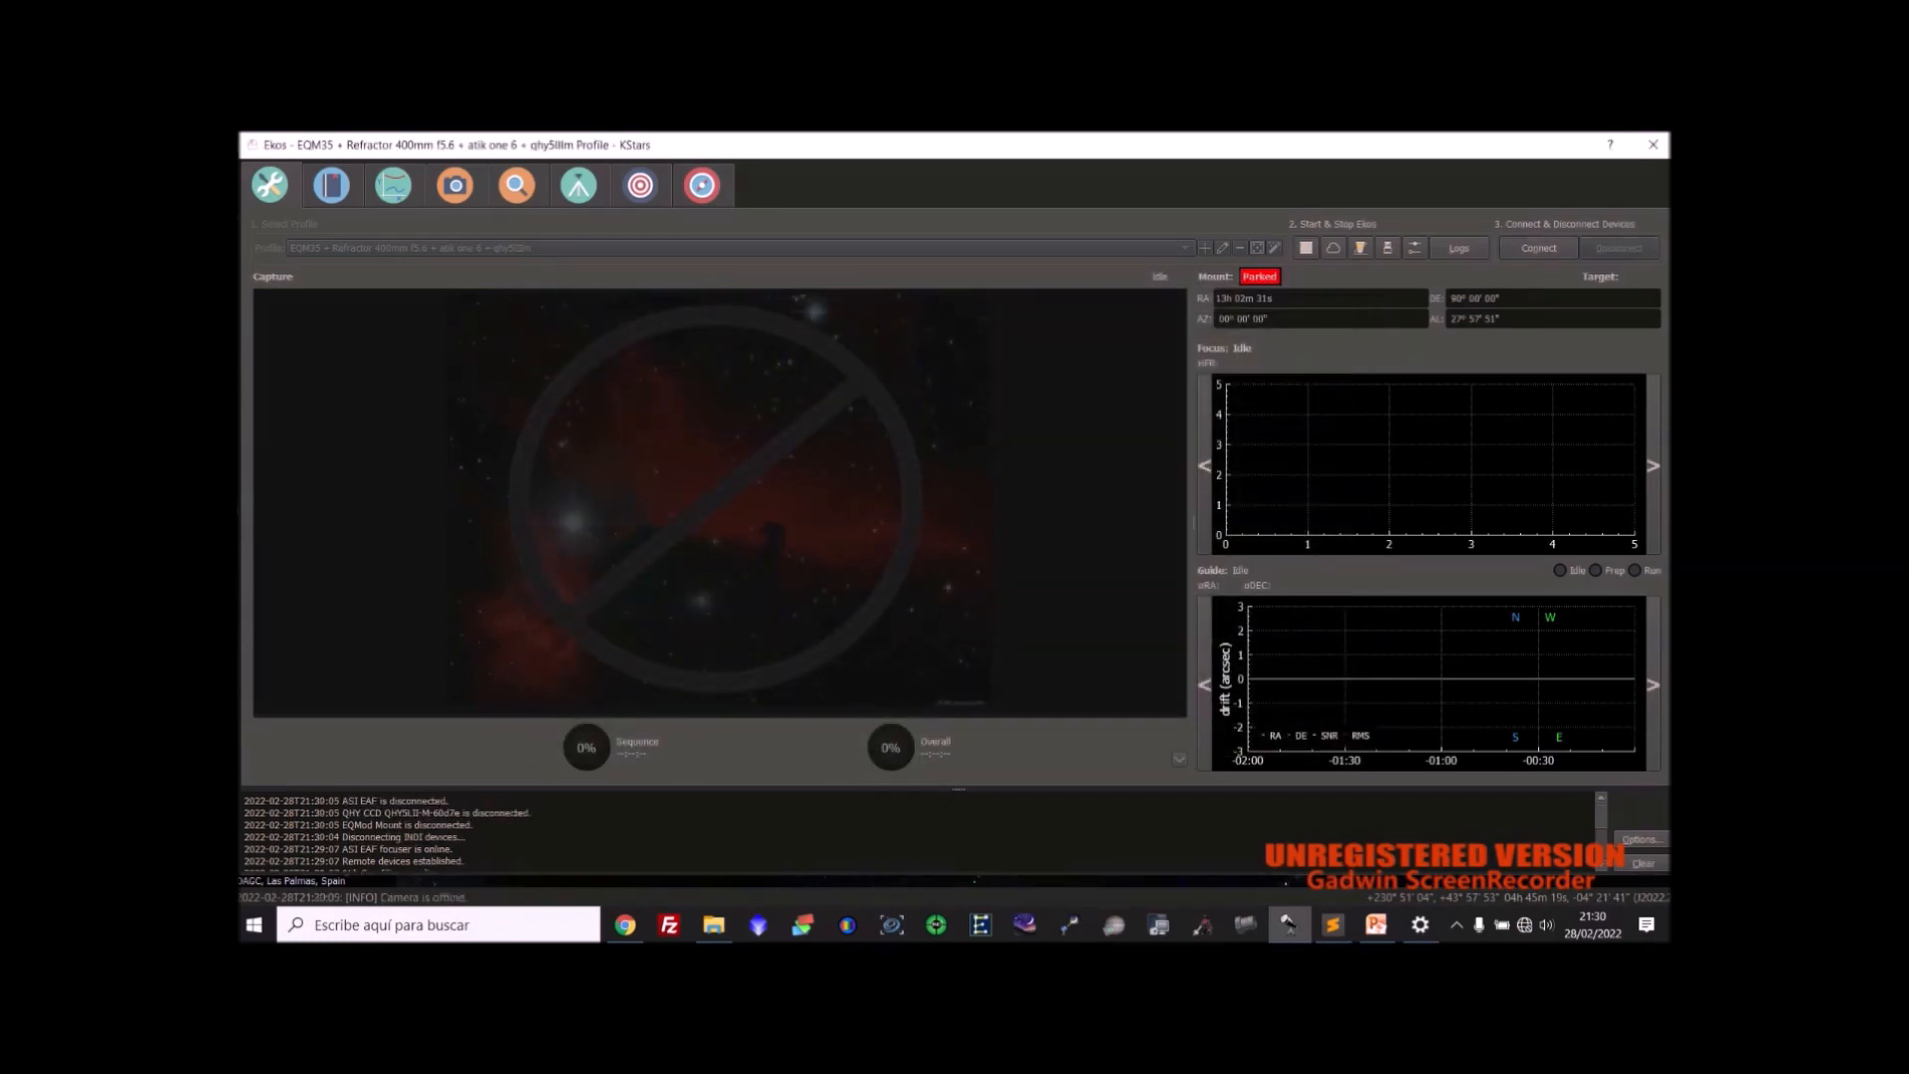
{"action": "left_click", "coordinate": [1305, 247]}
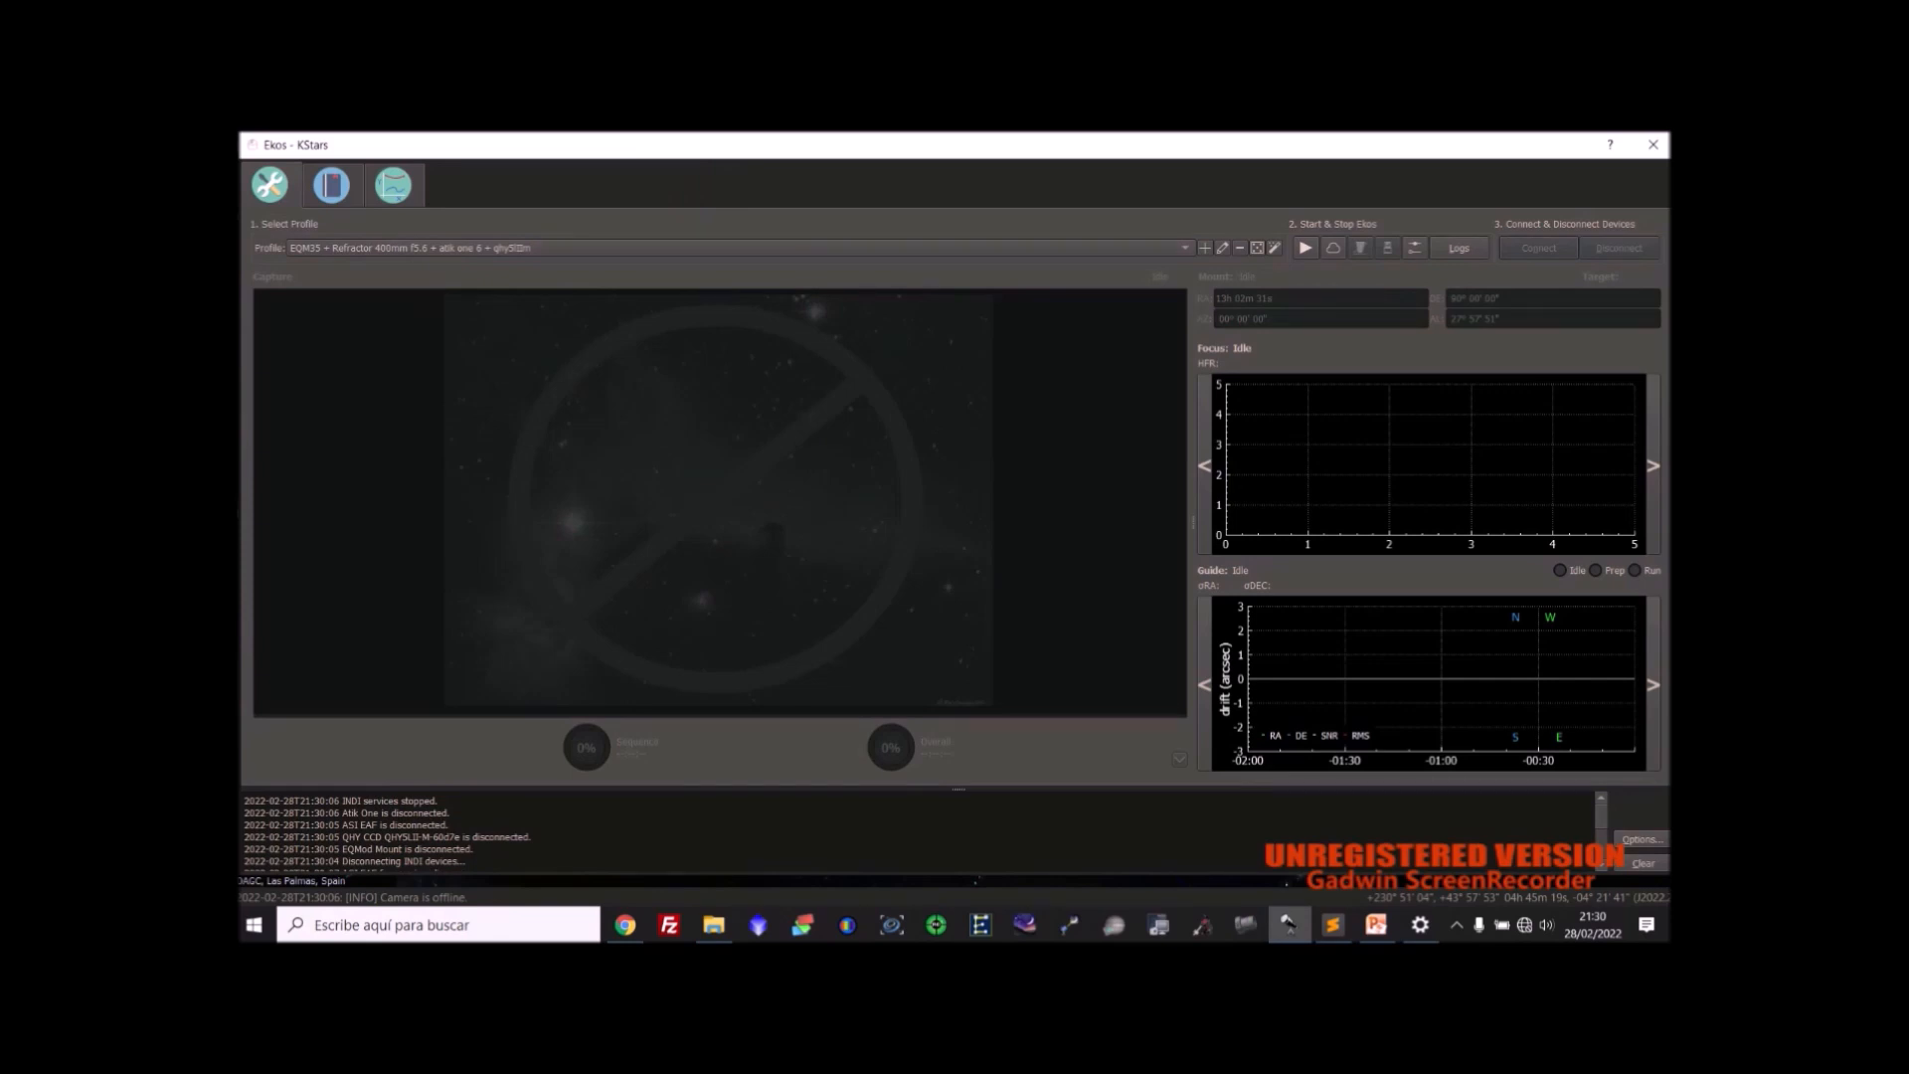
Compare the host address in the EQM35 + Refractor 400mm profile with the Astroberry address in Chrome, and leave the profile editor.
{"action": "left_click", "coordinate": [1184, 247]}
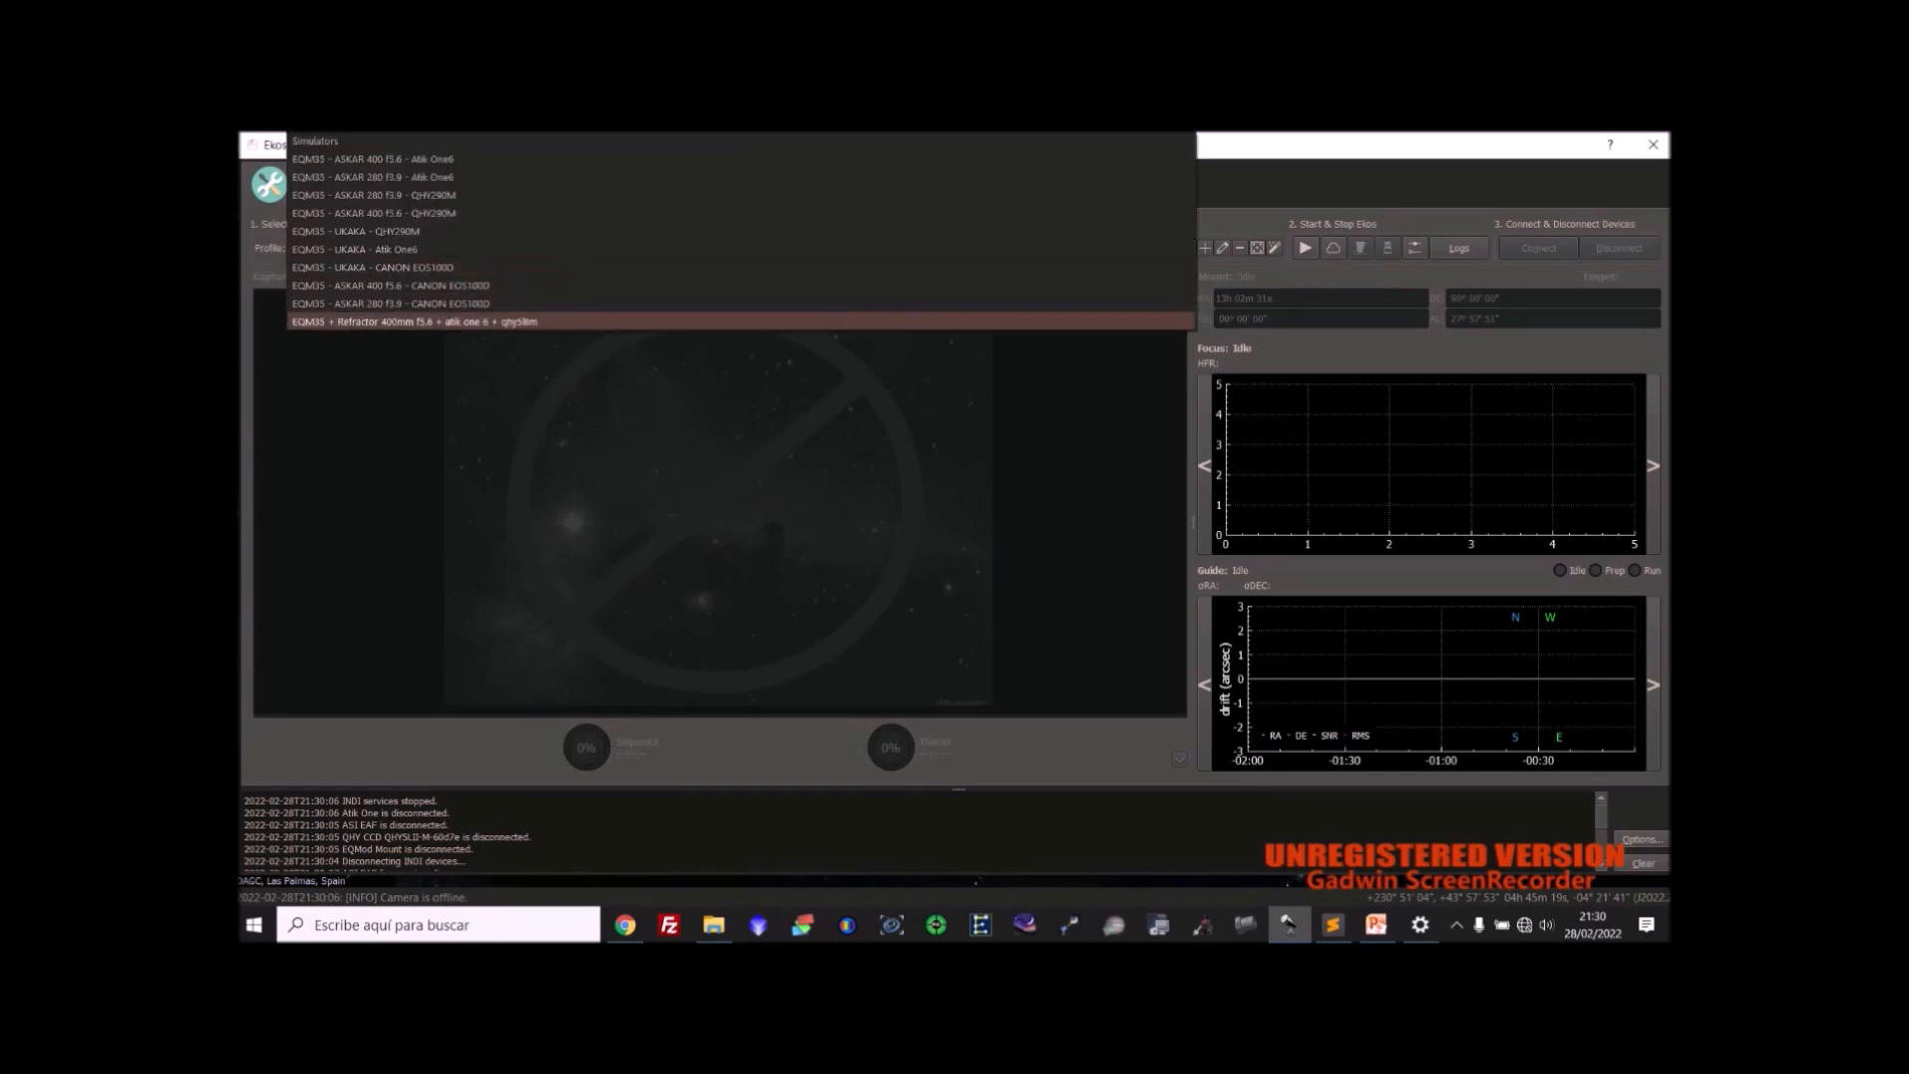
{"action": "left_click", "coordinate": [414, 322]}
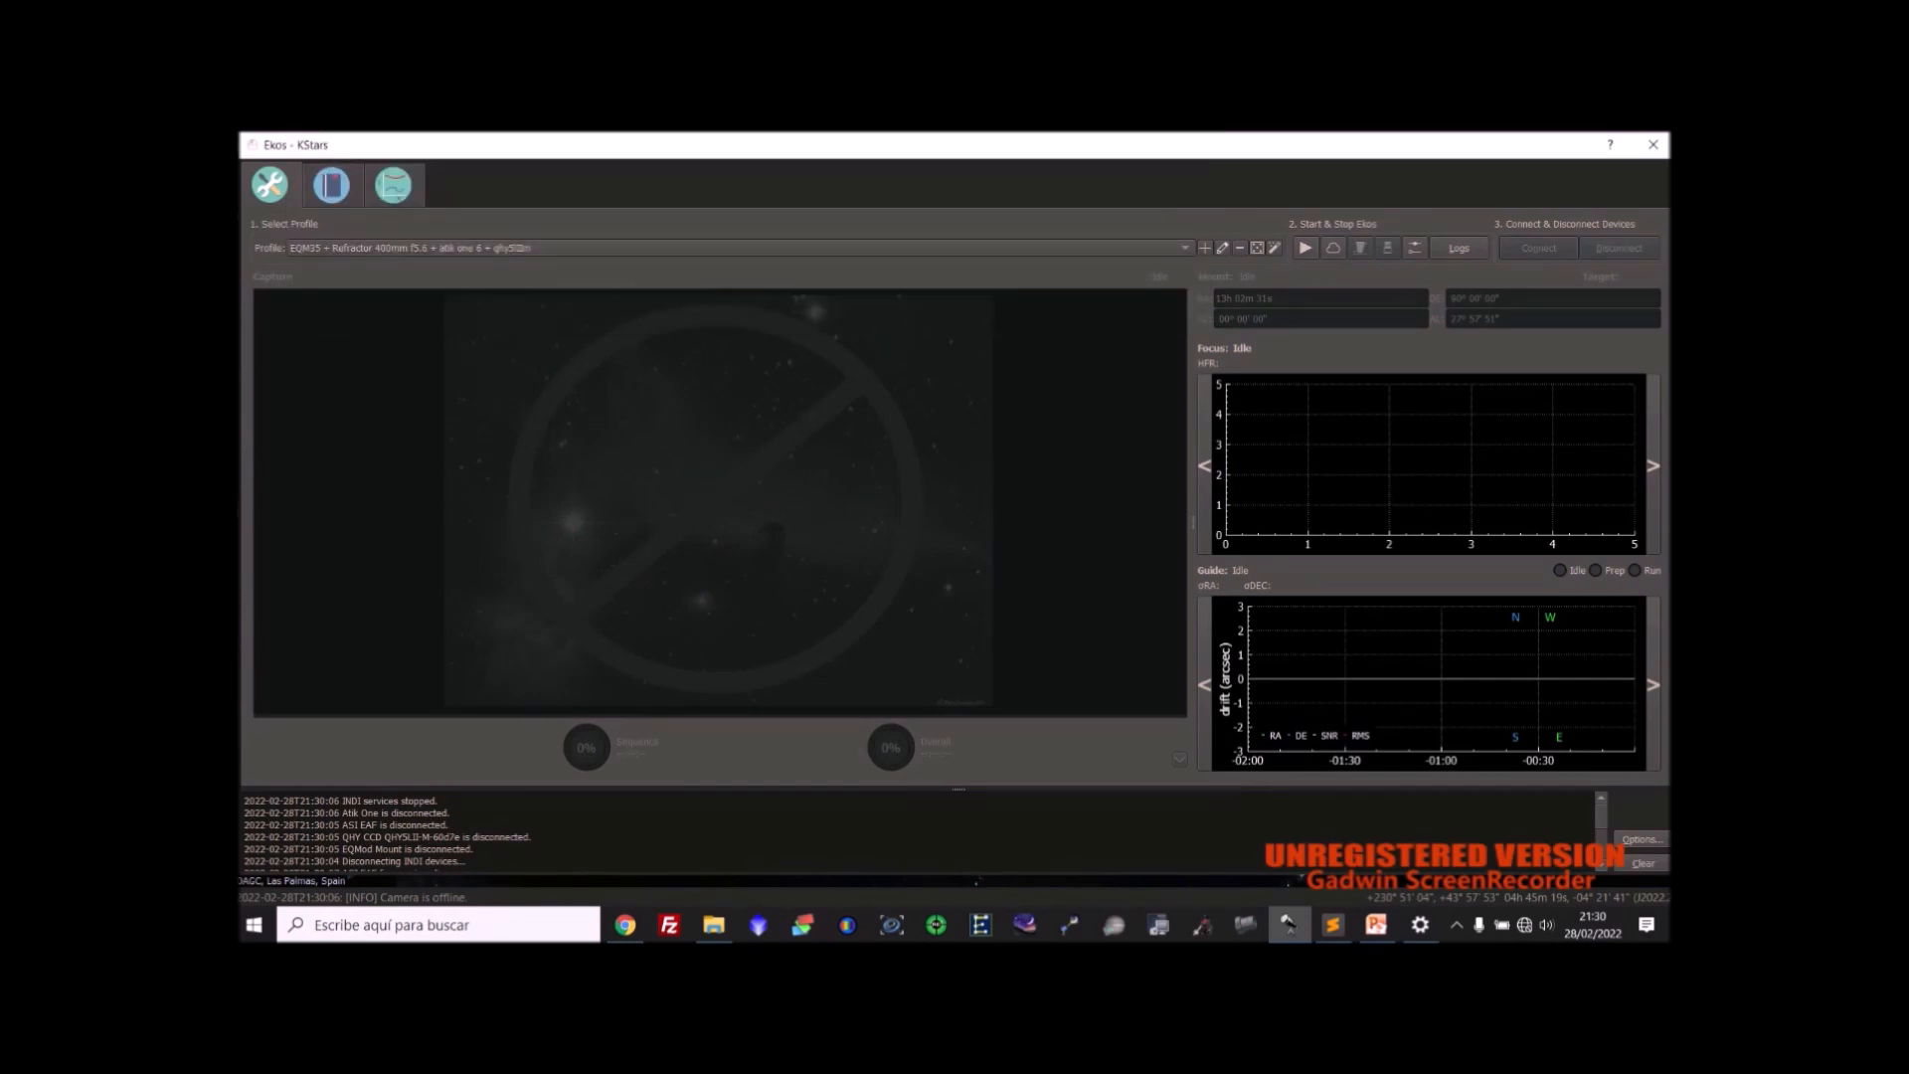
{"action": "left_click", "coordinate": [1222, 248]}
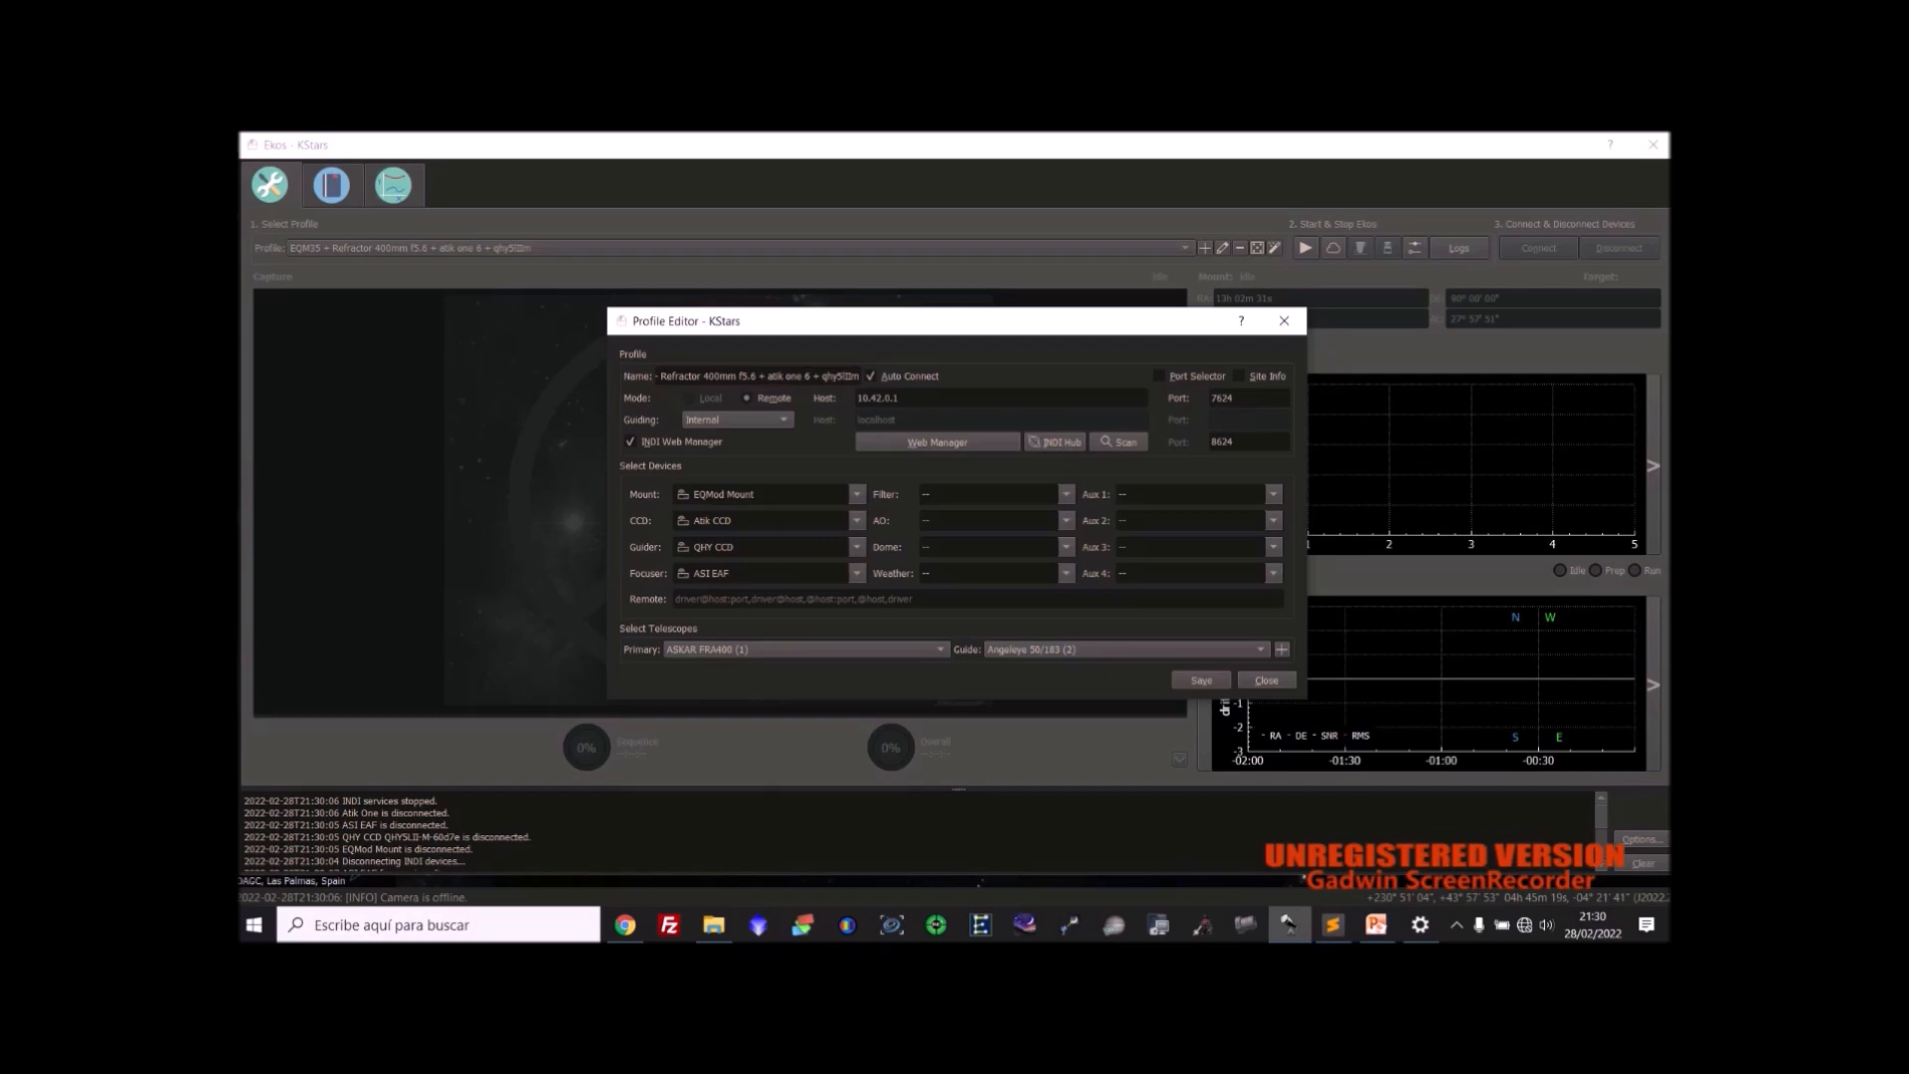
{"action": "key", "text": "ctrl+a"}
{"action": "left_click_drag", "start_coordinate": [899, 398], "coordinate": [893, 397]}
{"action": "left_click", "coordinate": [899, 398]}
{"action": "left_click", "coordinate": [624, 925]}
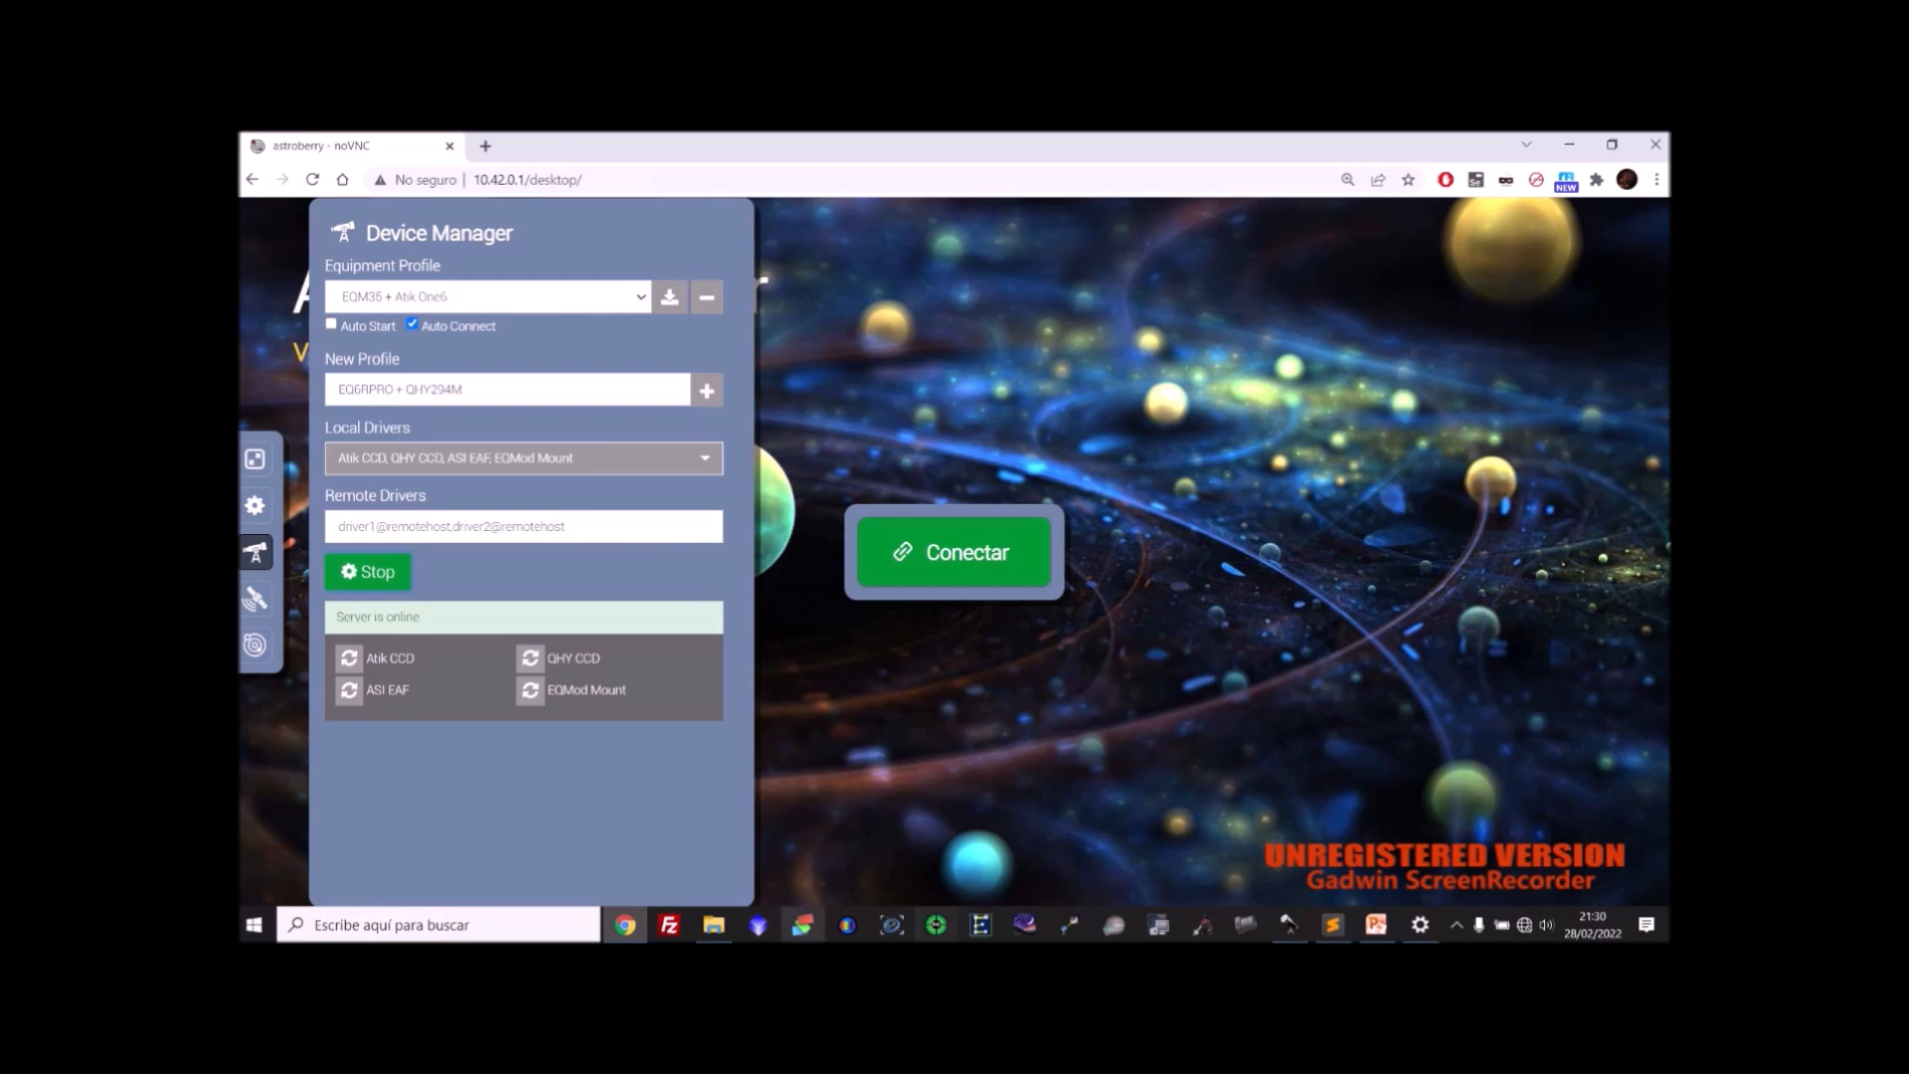
{"action": "left_click", "coordinate": [625, 924]}
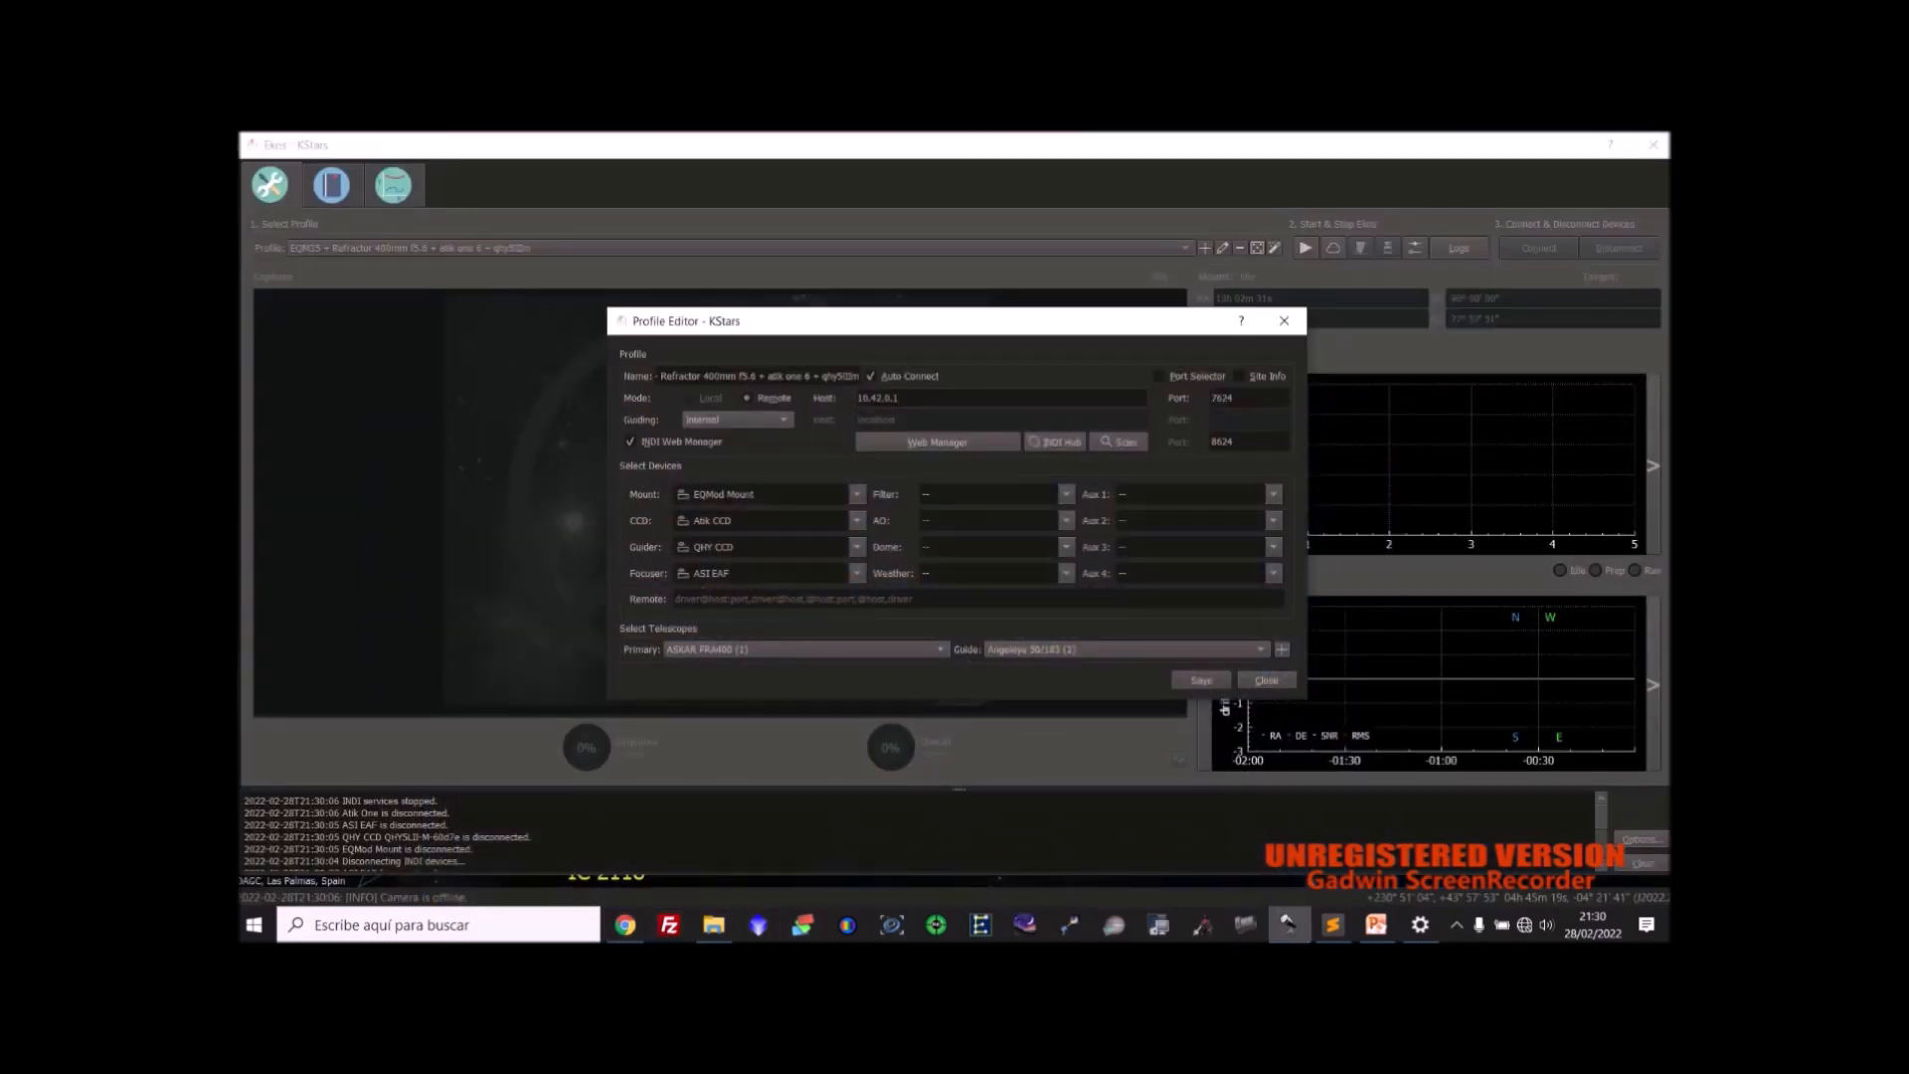
{"action": "left_click_drag", "start_coordinate": [900, 398], "coordinate": [856, 398]}
{"action": "left_click", "coordinate": [624, 925]}
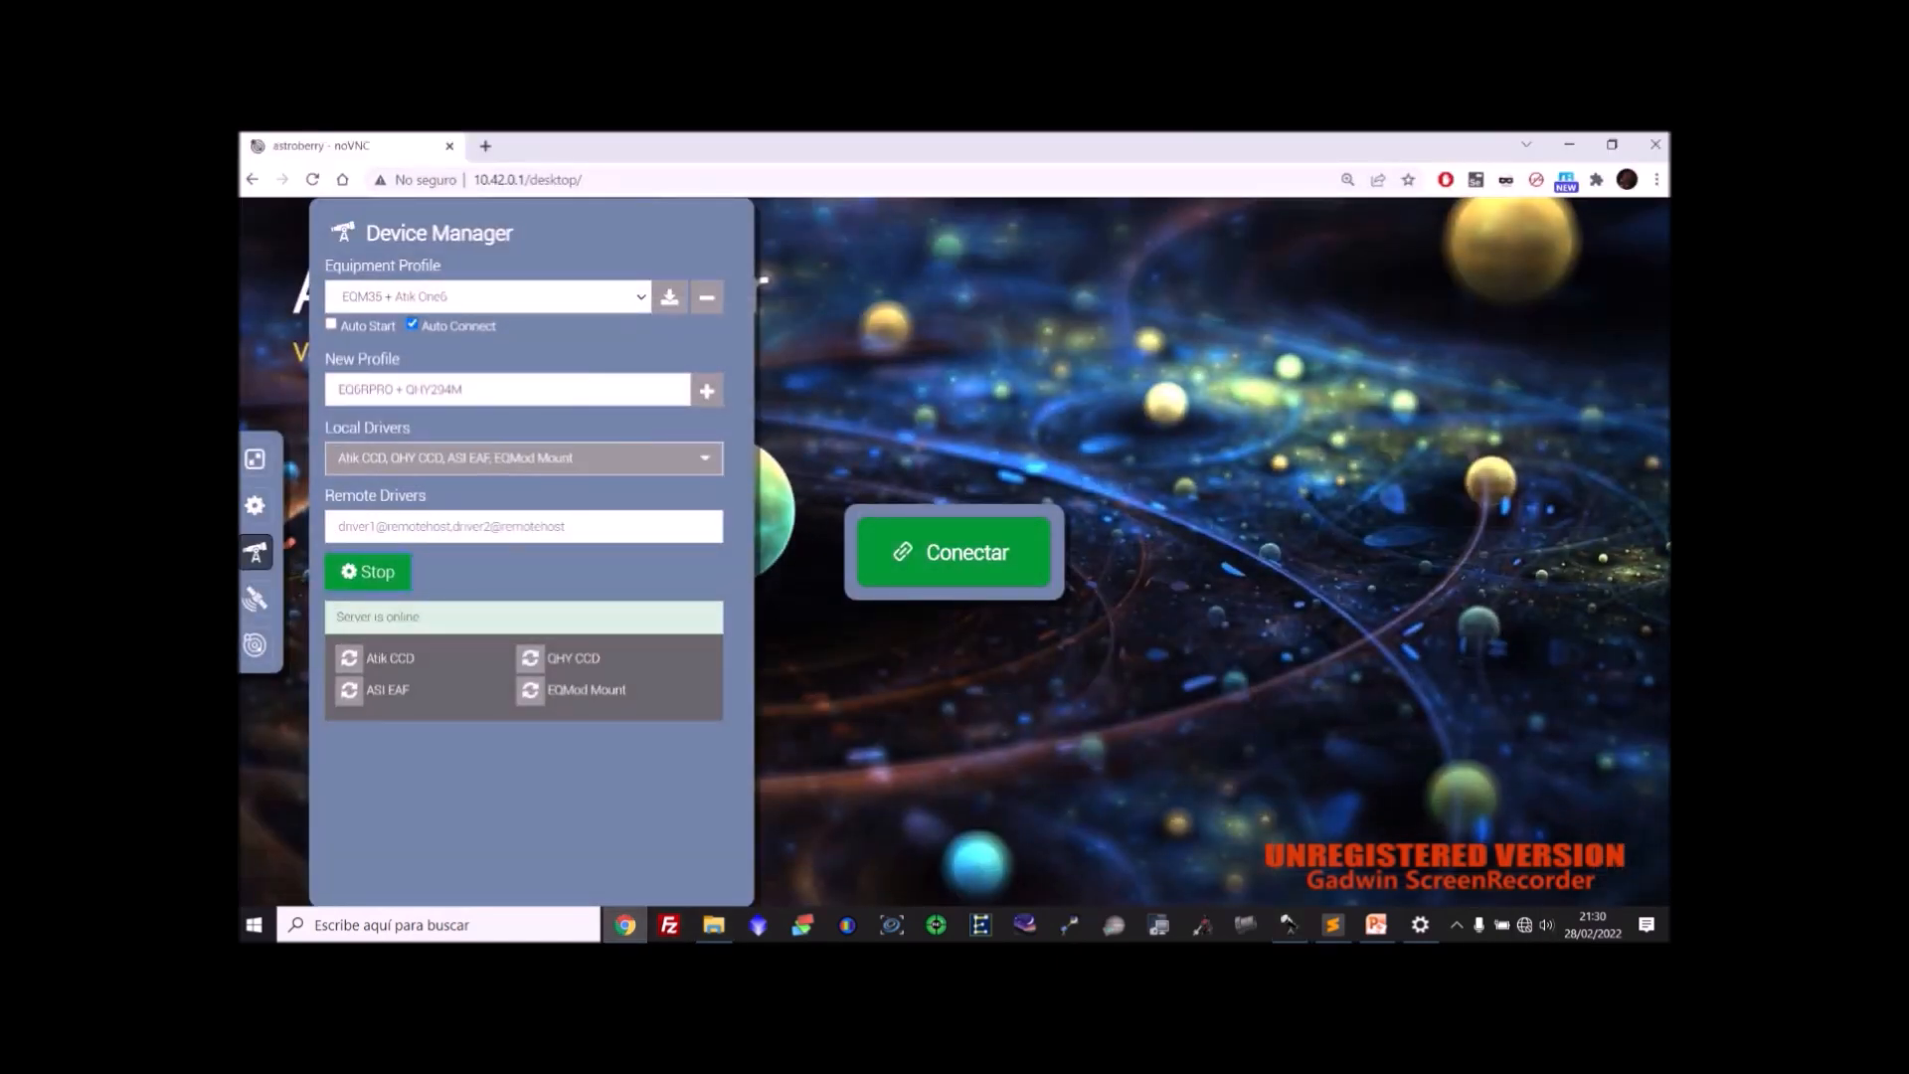
{"action": "left_click", "coordinate": [1569, 144]}
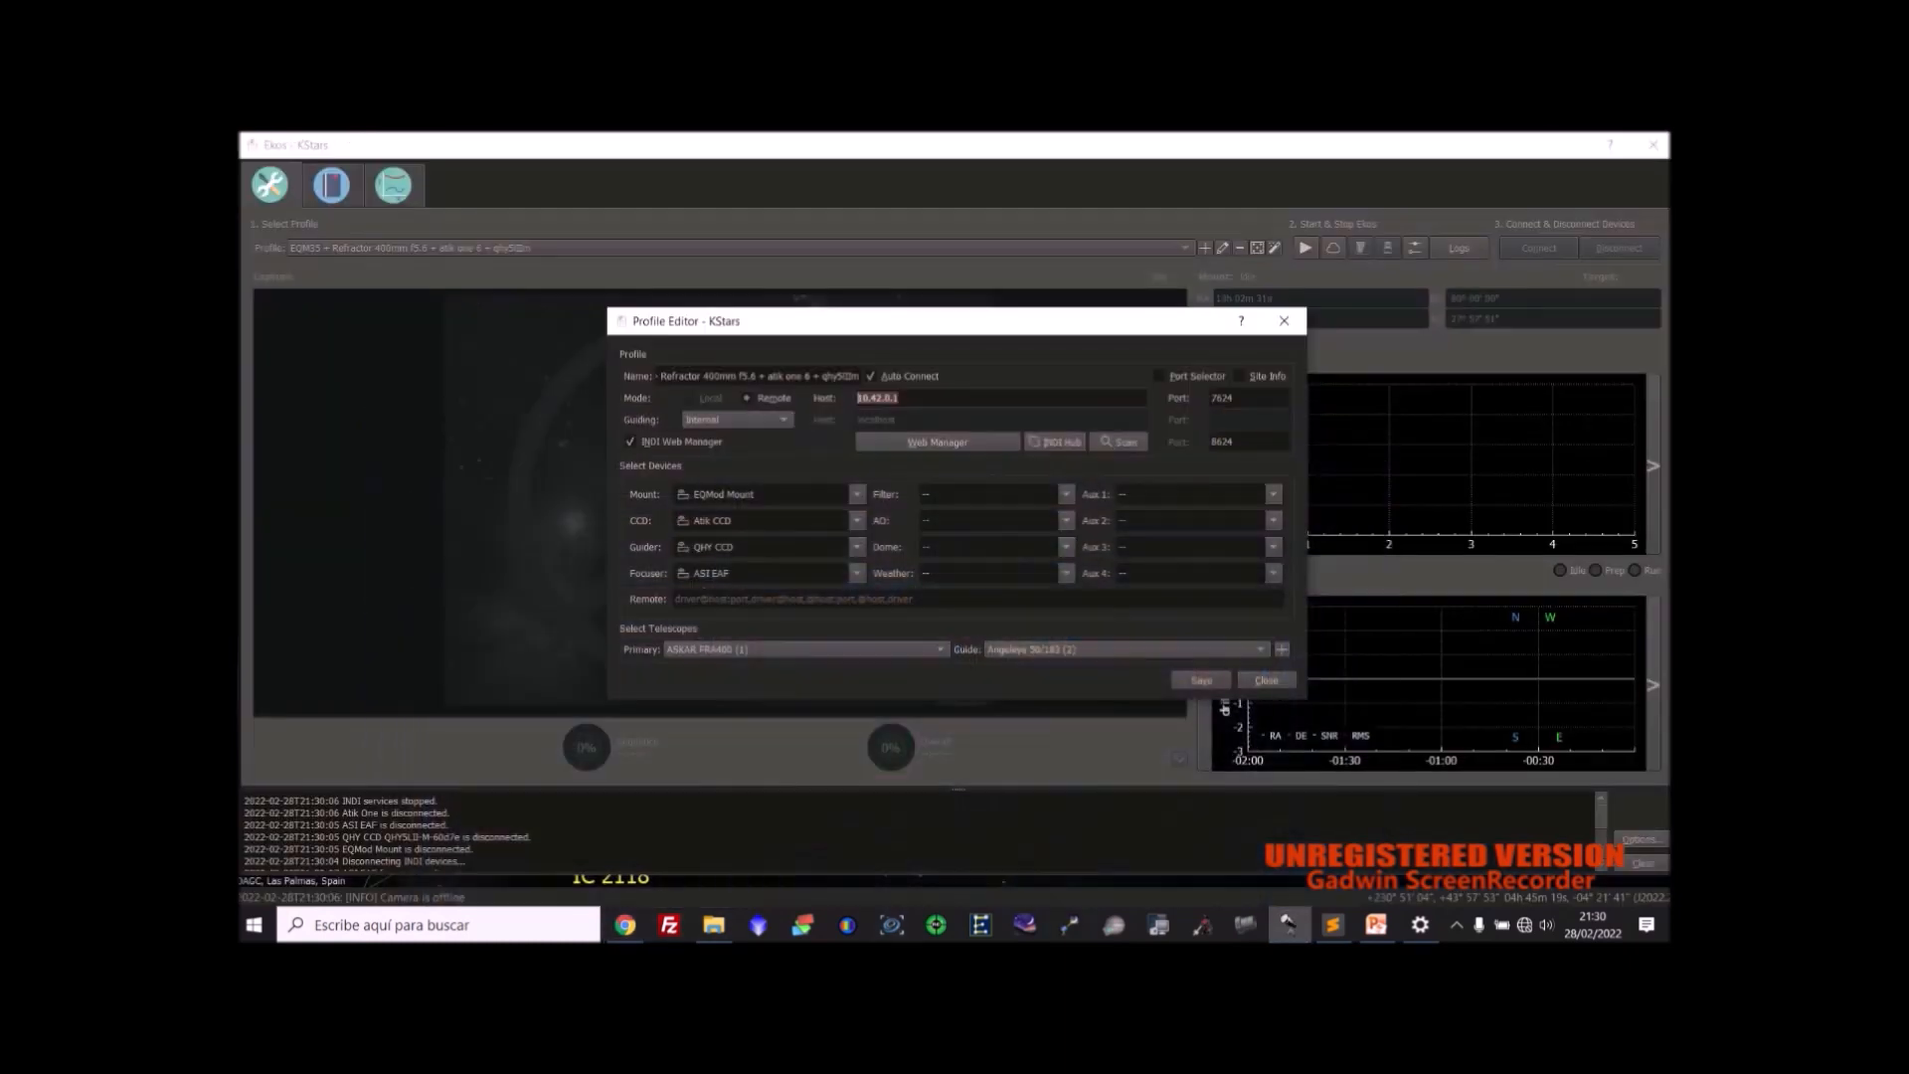
{"action": "left_click", "coordinate": [1284, 321]}
Select the EQM35 - ASKAR 400 f5.6 - Atik One6 profile and examine its remote host address in the profile editor.
{"action": "left_click", "coordinate": [1183, 247]}
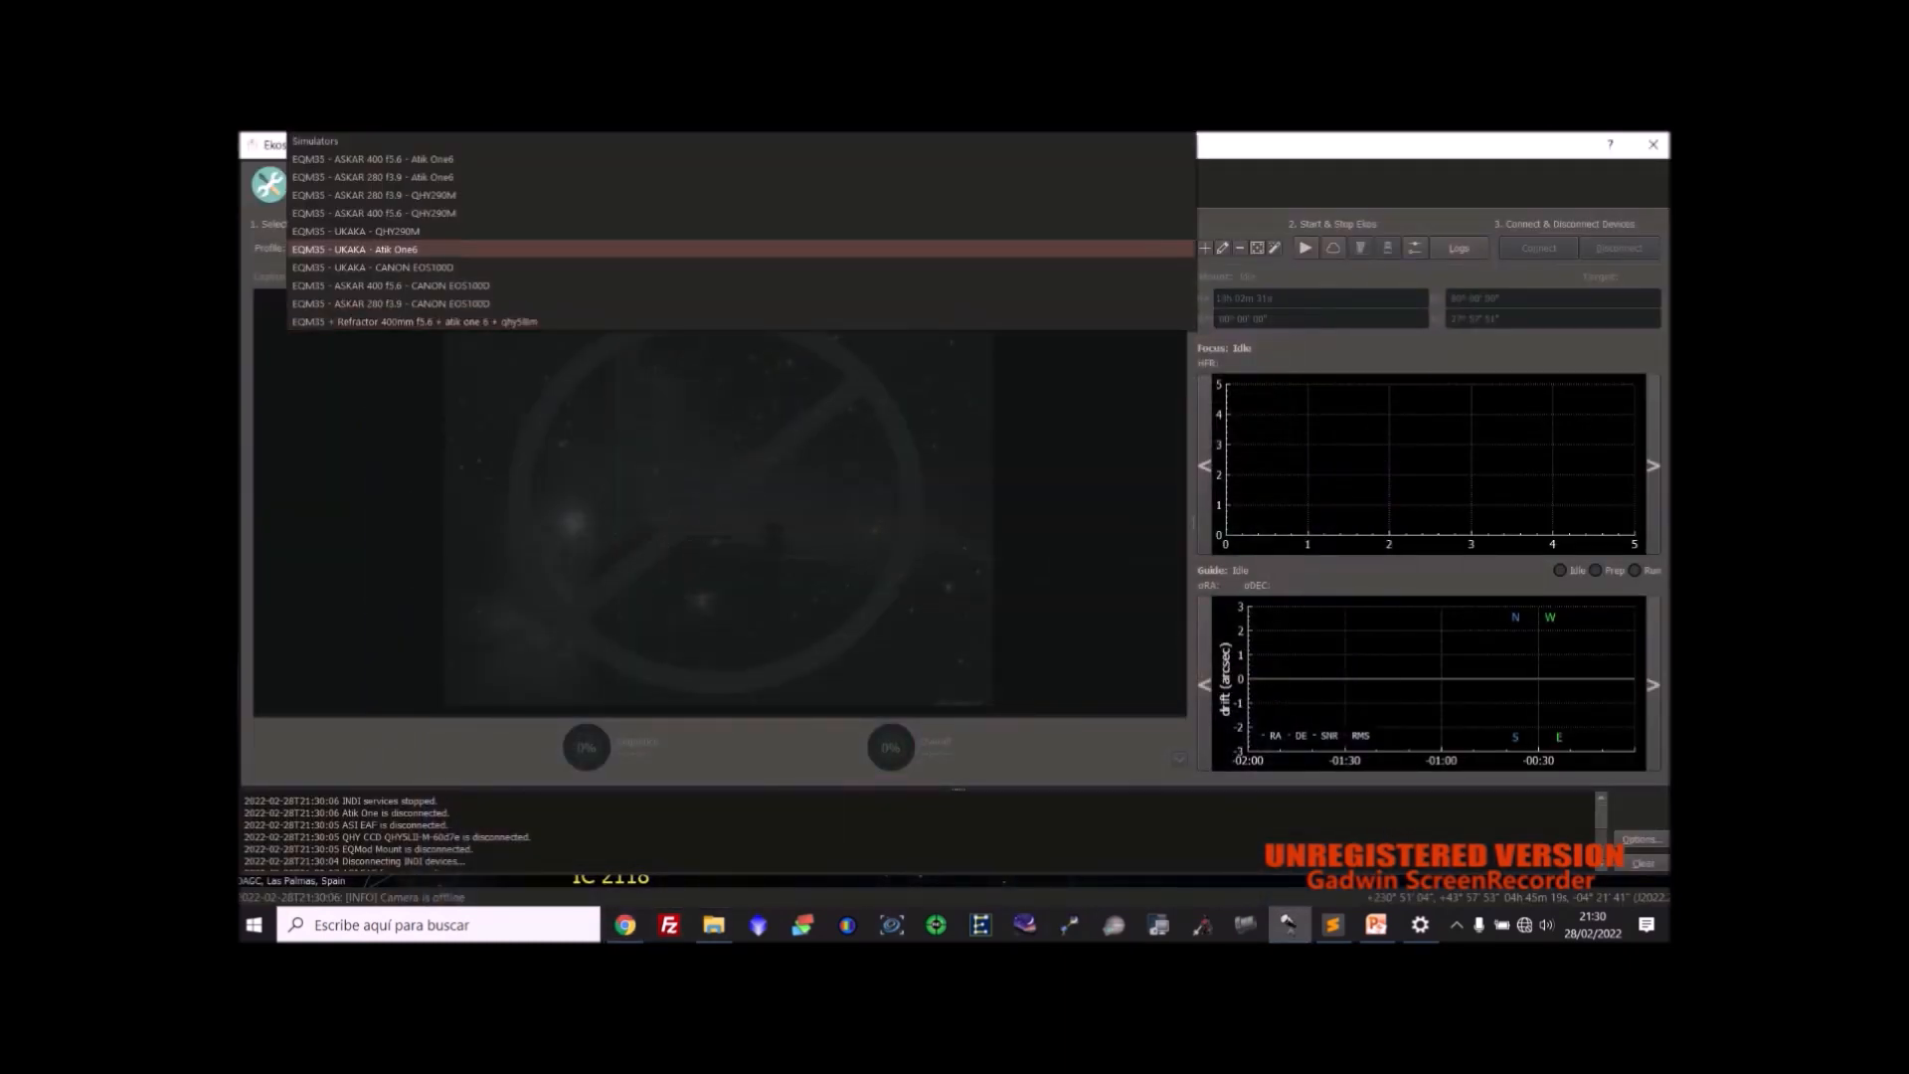
{"action": "left_click", "coordinate": [373, 159]}
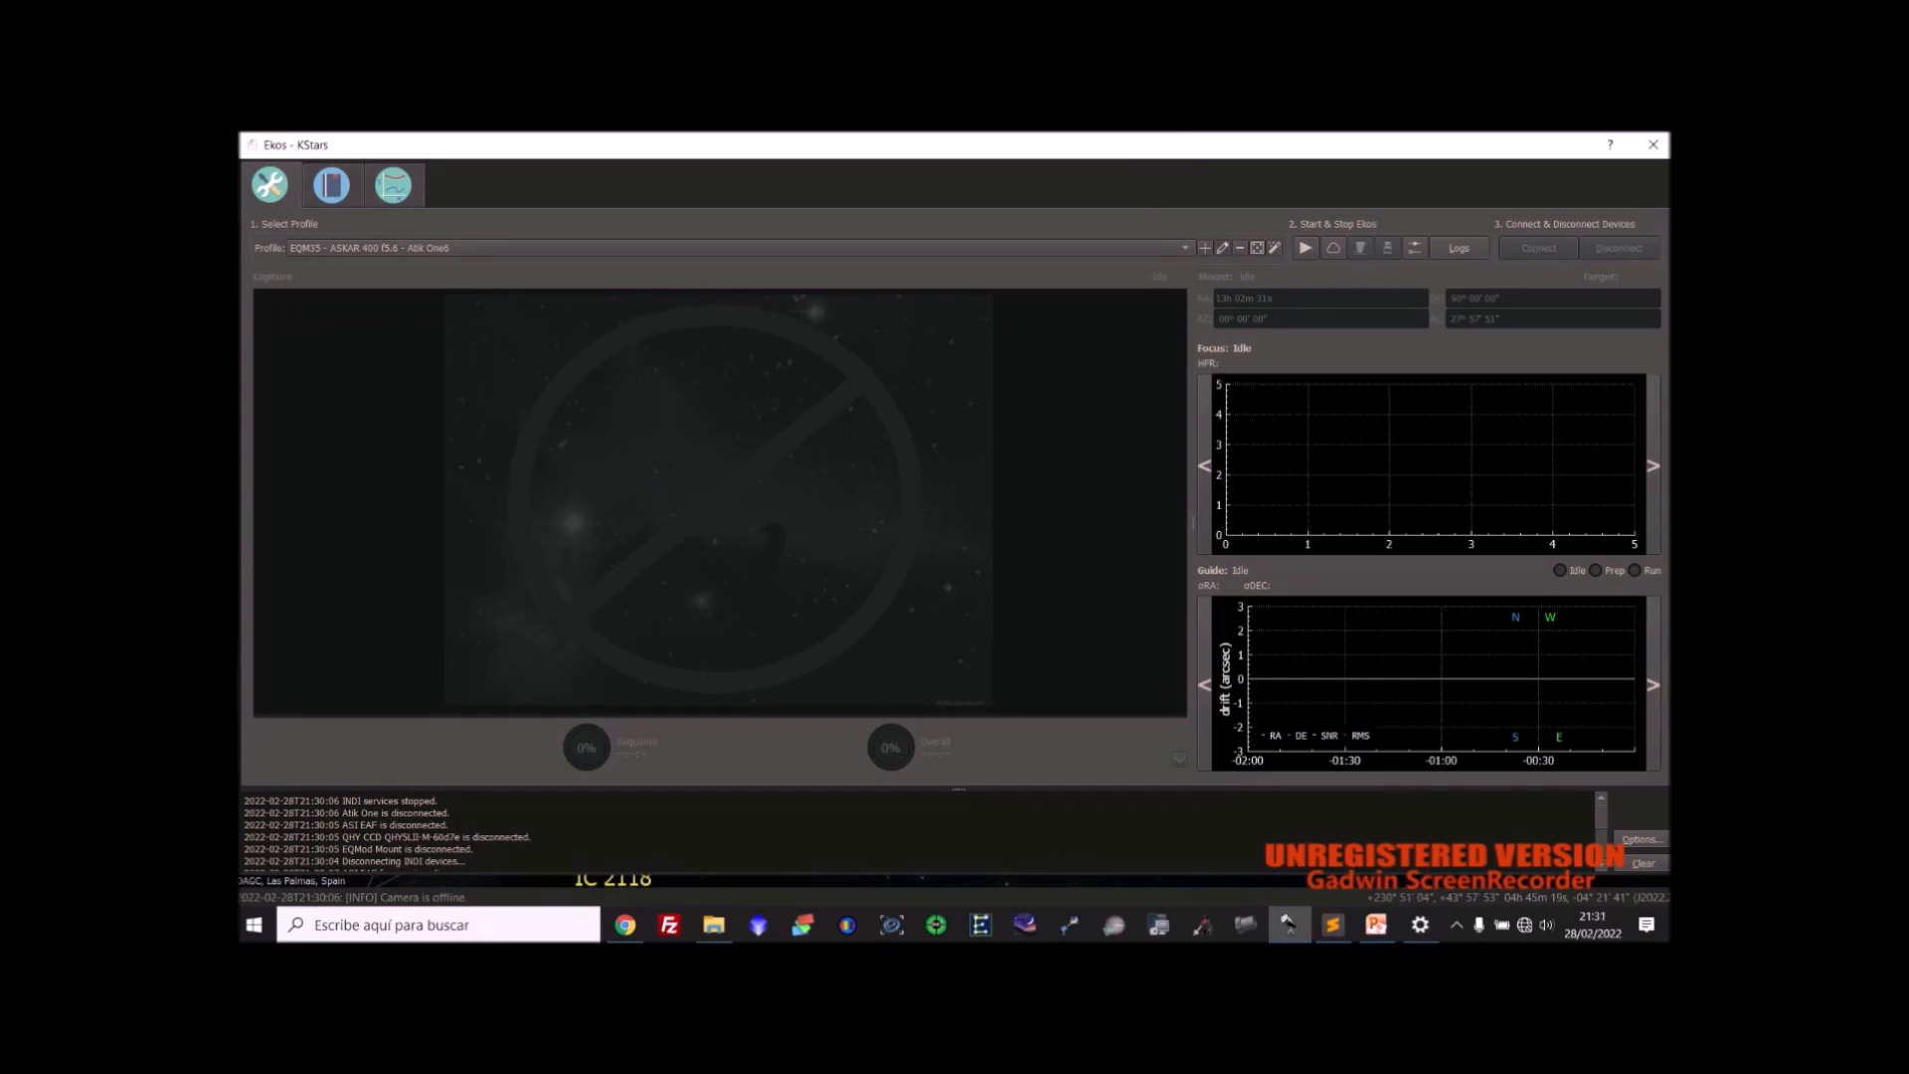
{"action": "left_click", "coordinate": [1222, 248]}
{"action": "left_click_drag", "start_coordinate": [927, 398], "coordinate": [844, 398]}
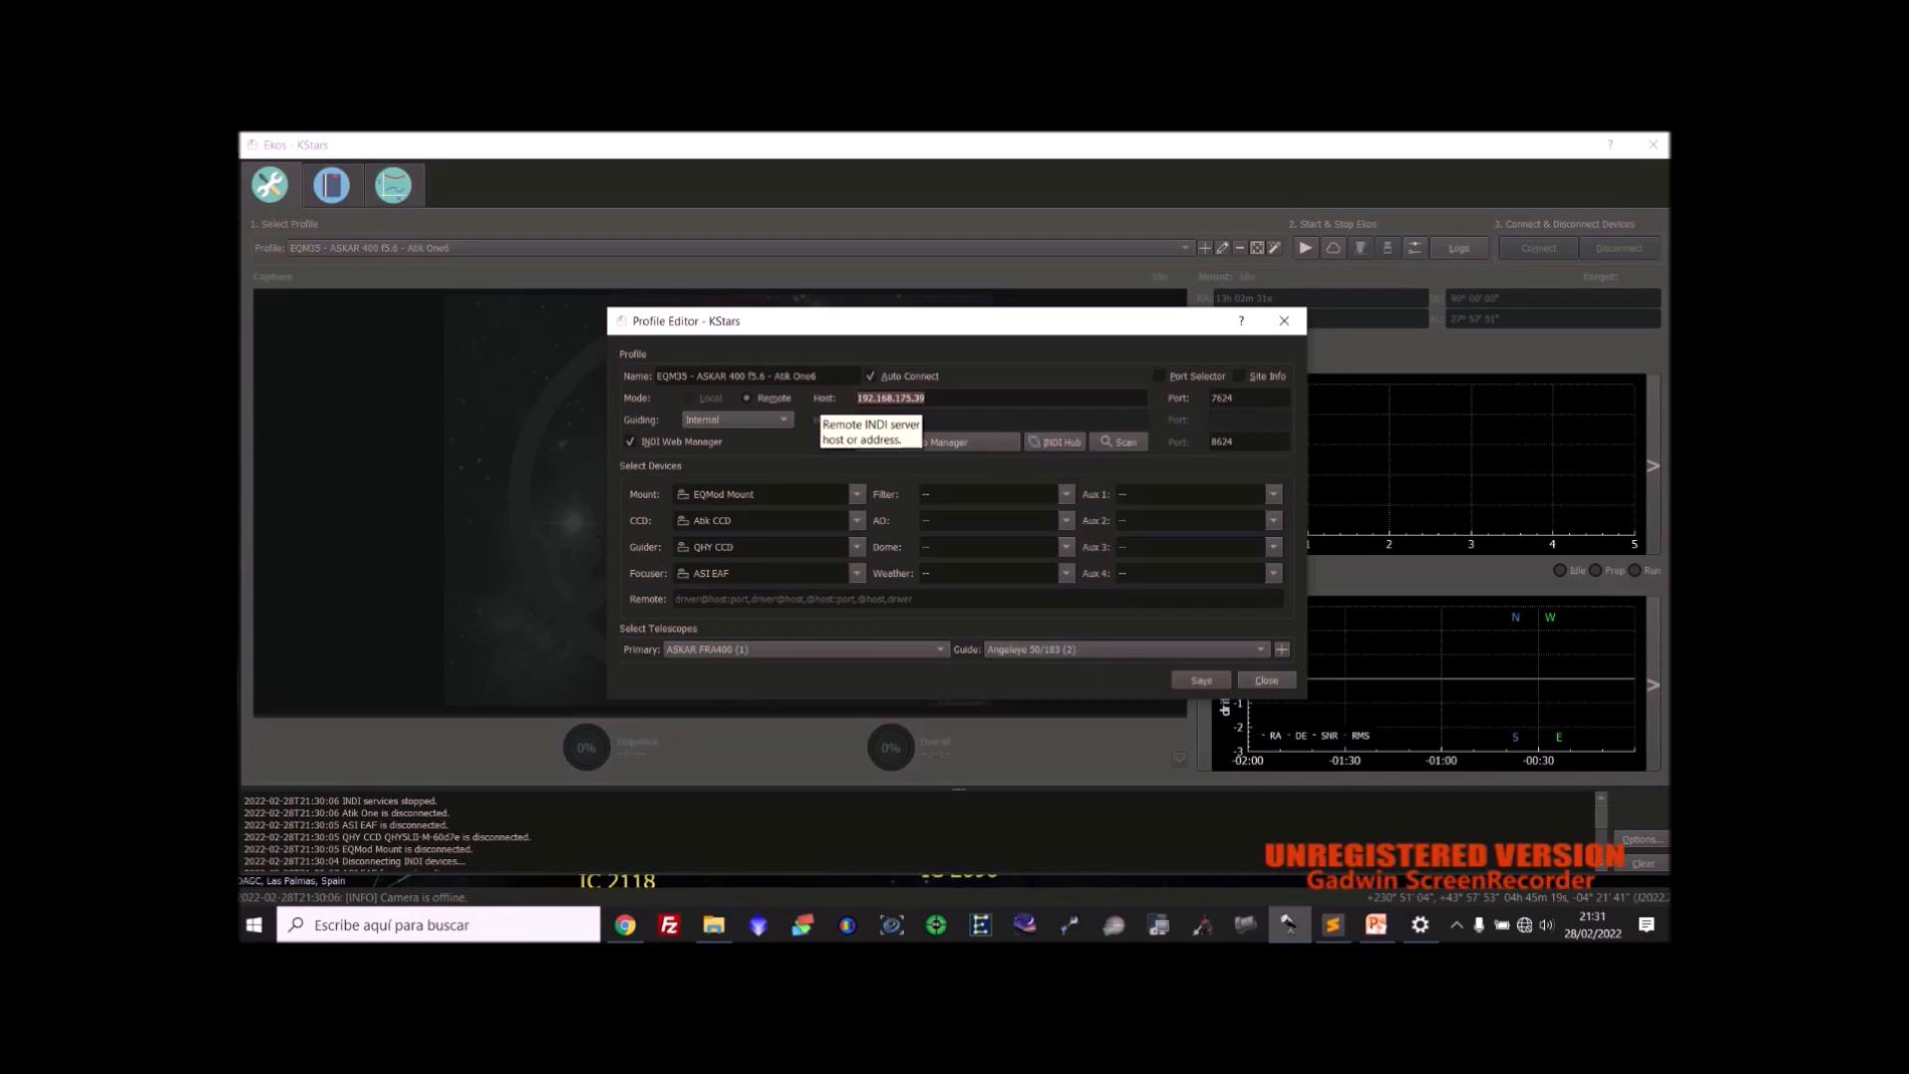
{"action": "left_click", "coordinate": [926, 398]}
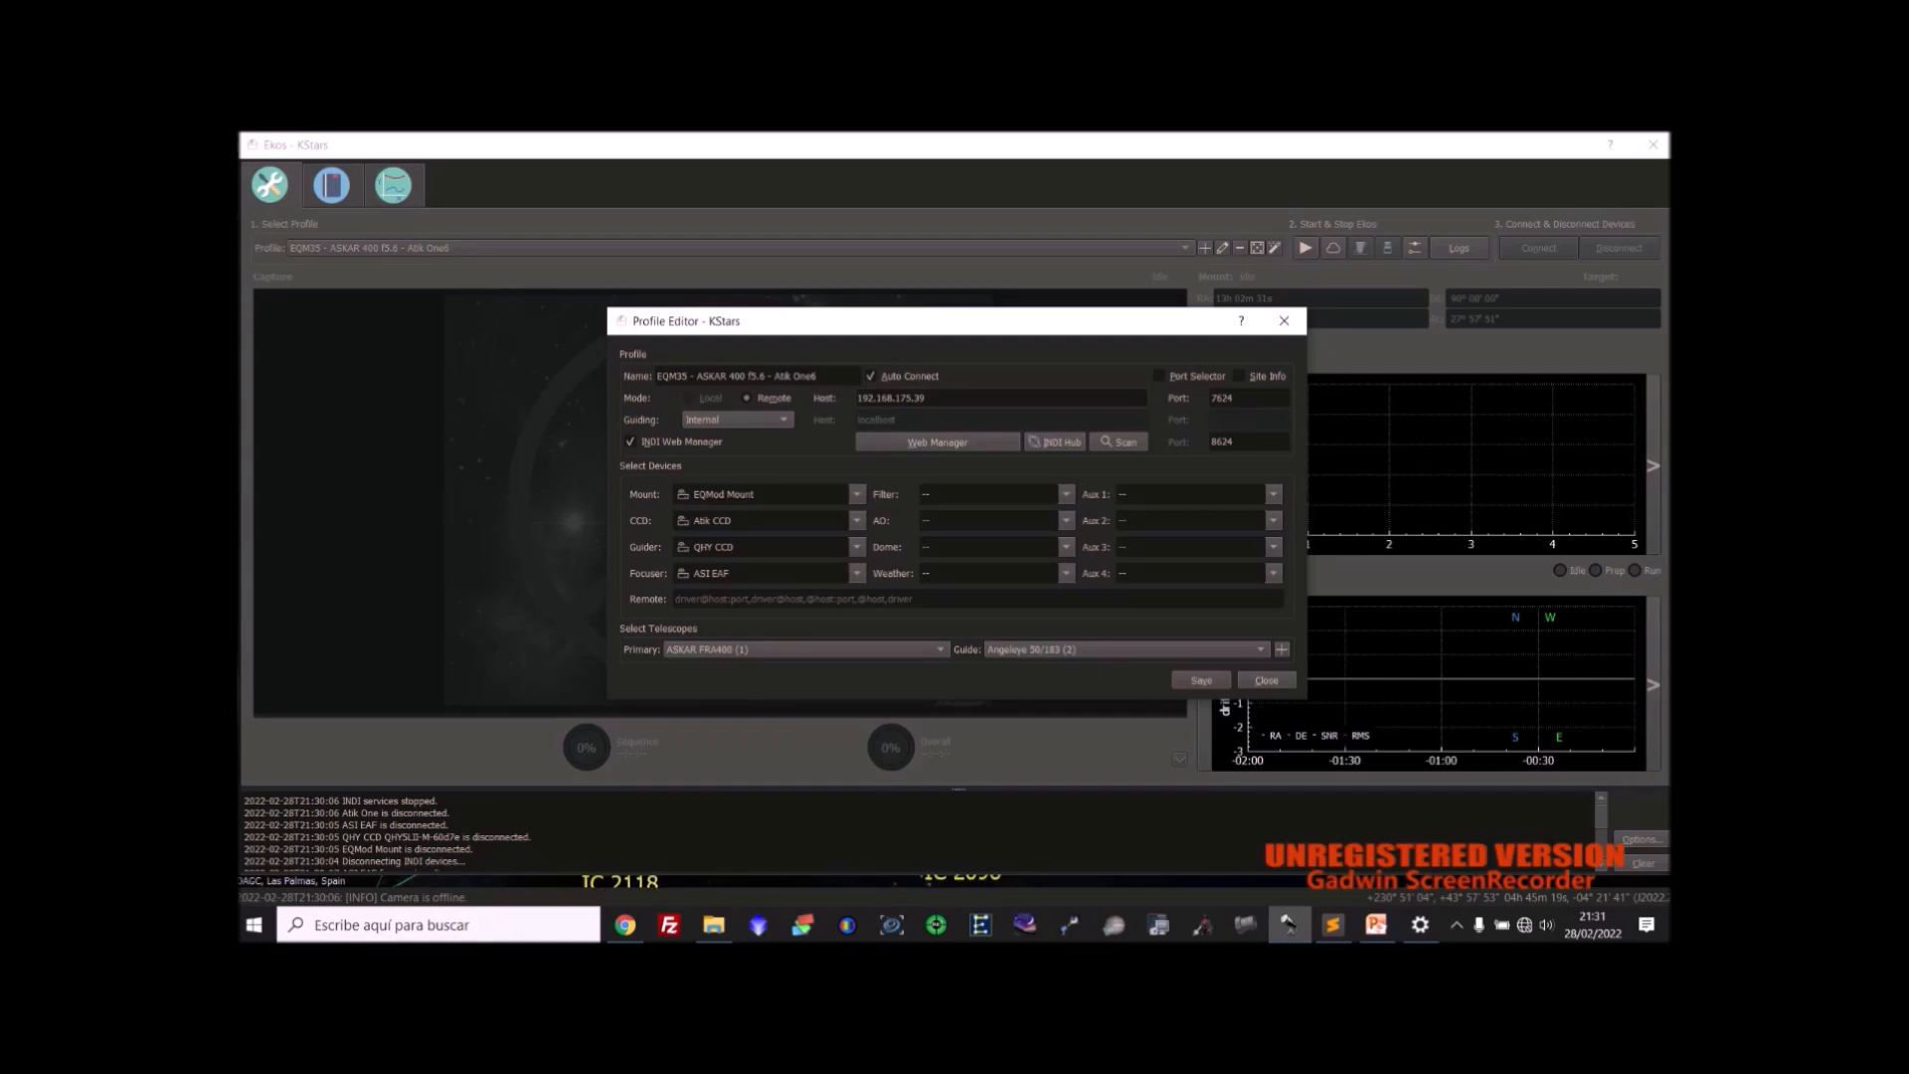
Switch to the PowerPoint checklist, review the item on starting Ekos and its IP note, and return to KStars.
{"action": "left_click", "coordinate": [1375, 925]}
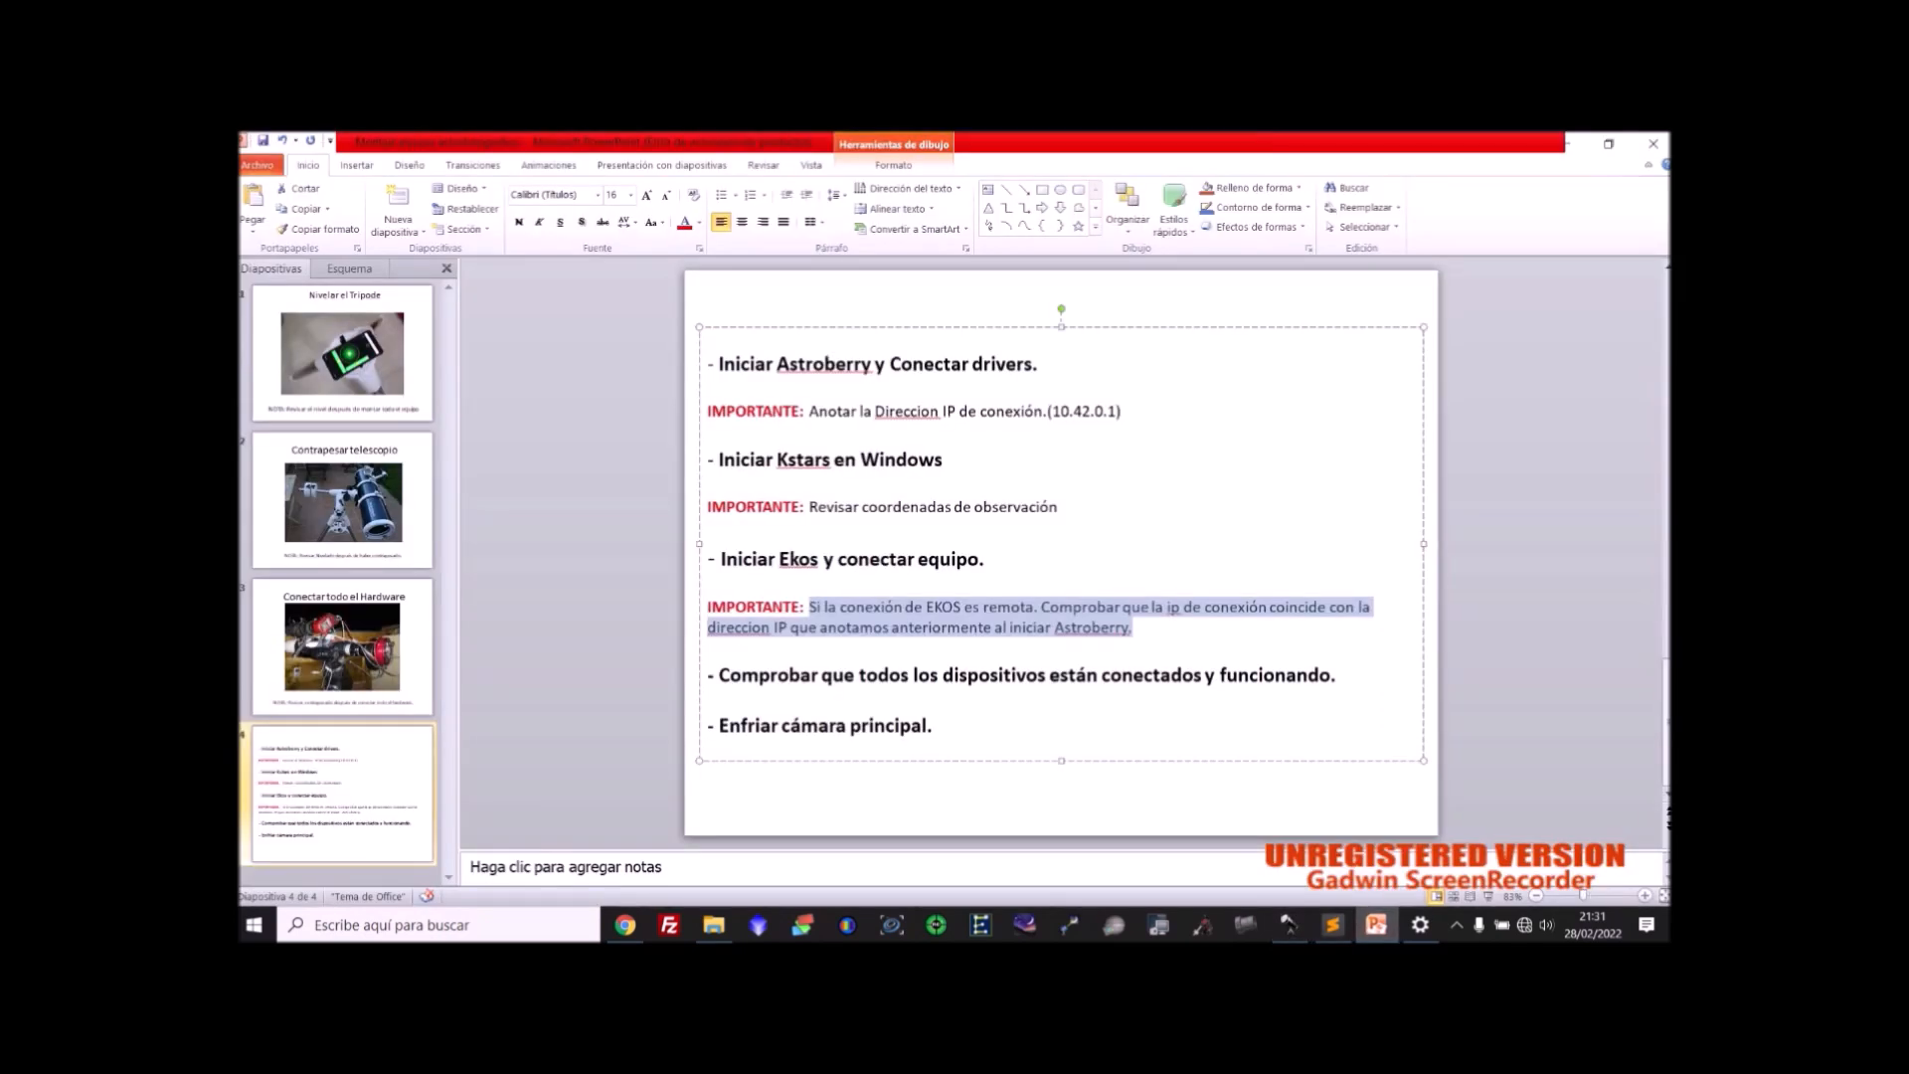
{"action": "left_click", "coordinate": [865, 607]}
{"action": "left_click", "coordinate": [984, 558]}
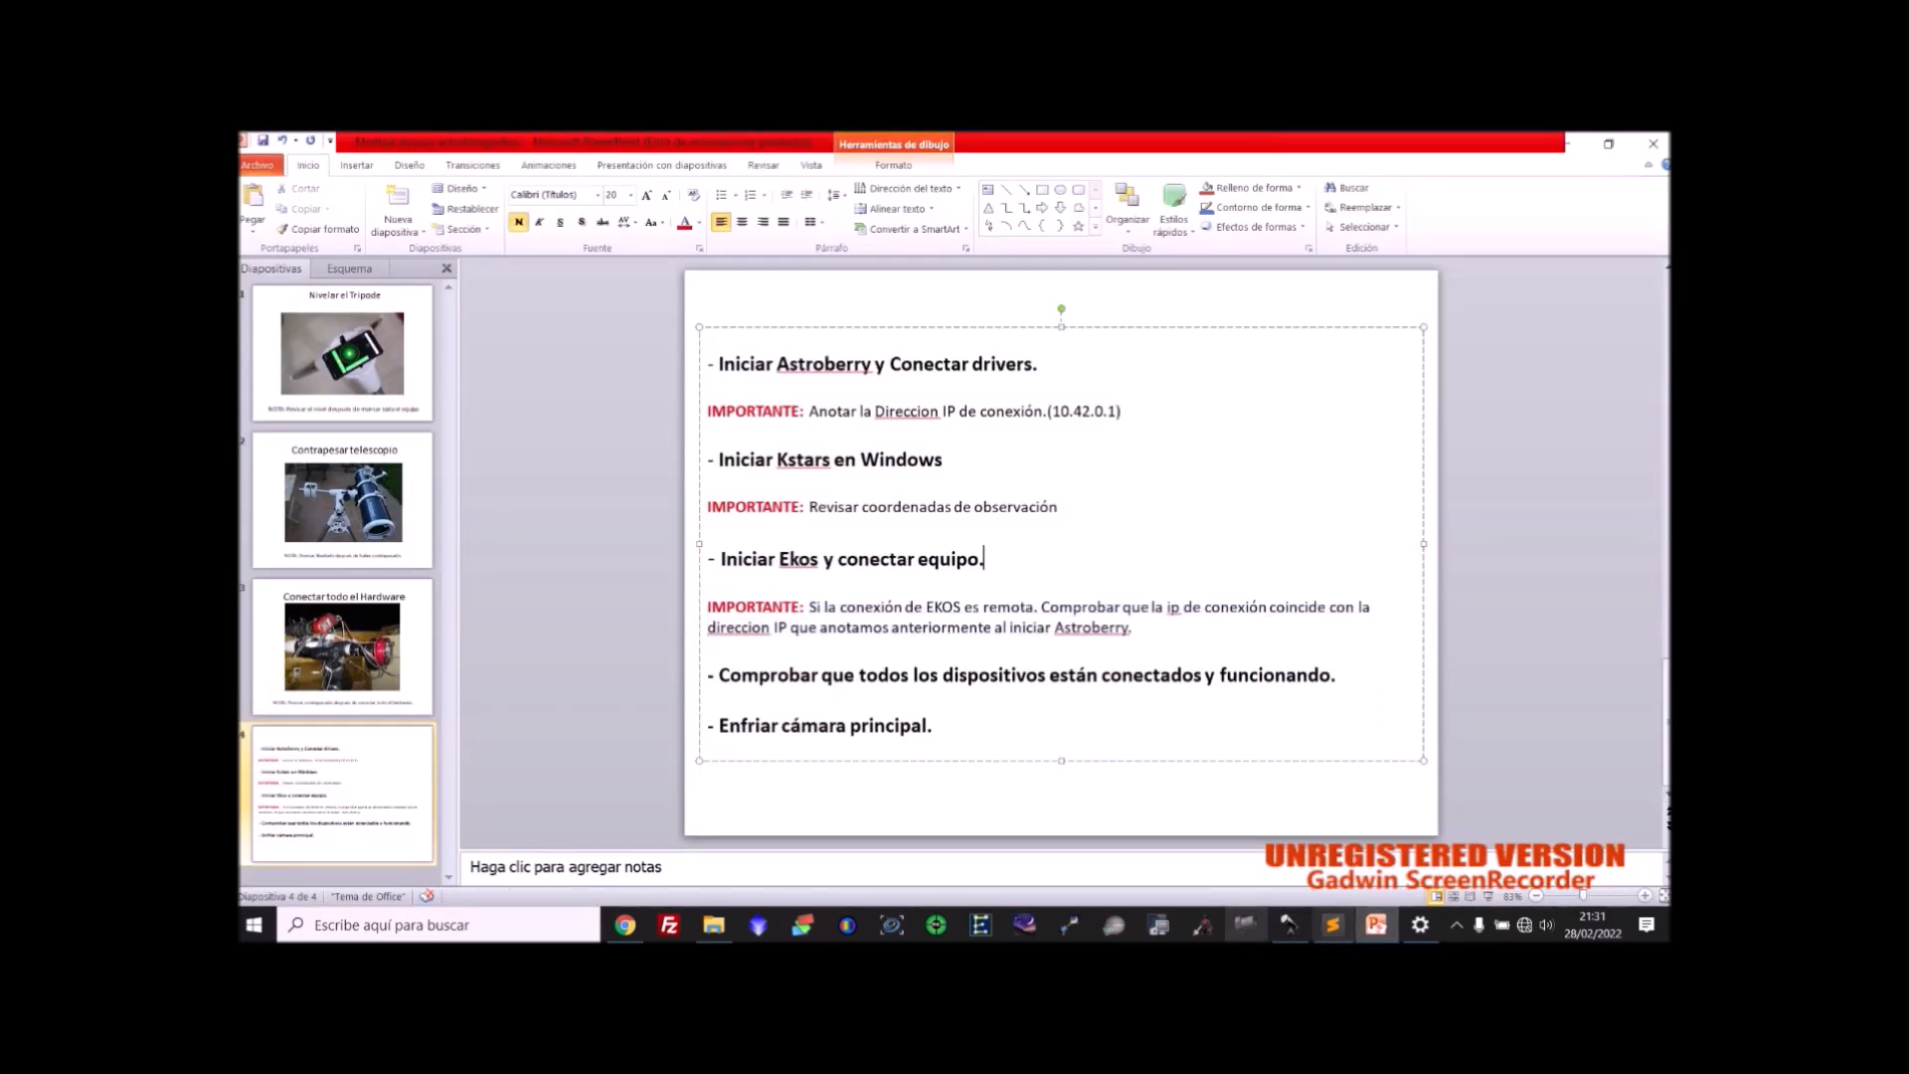
{"action": "left_click", "coordinate": [1288, 925]}
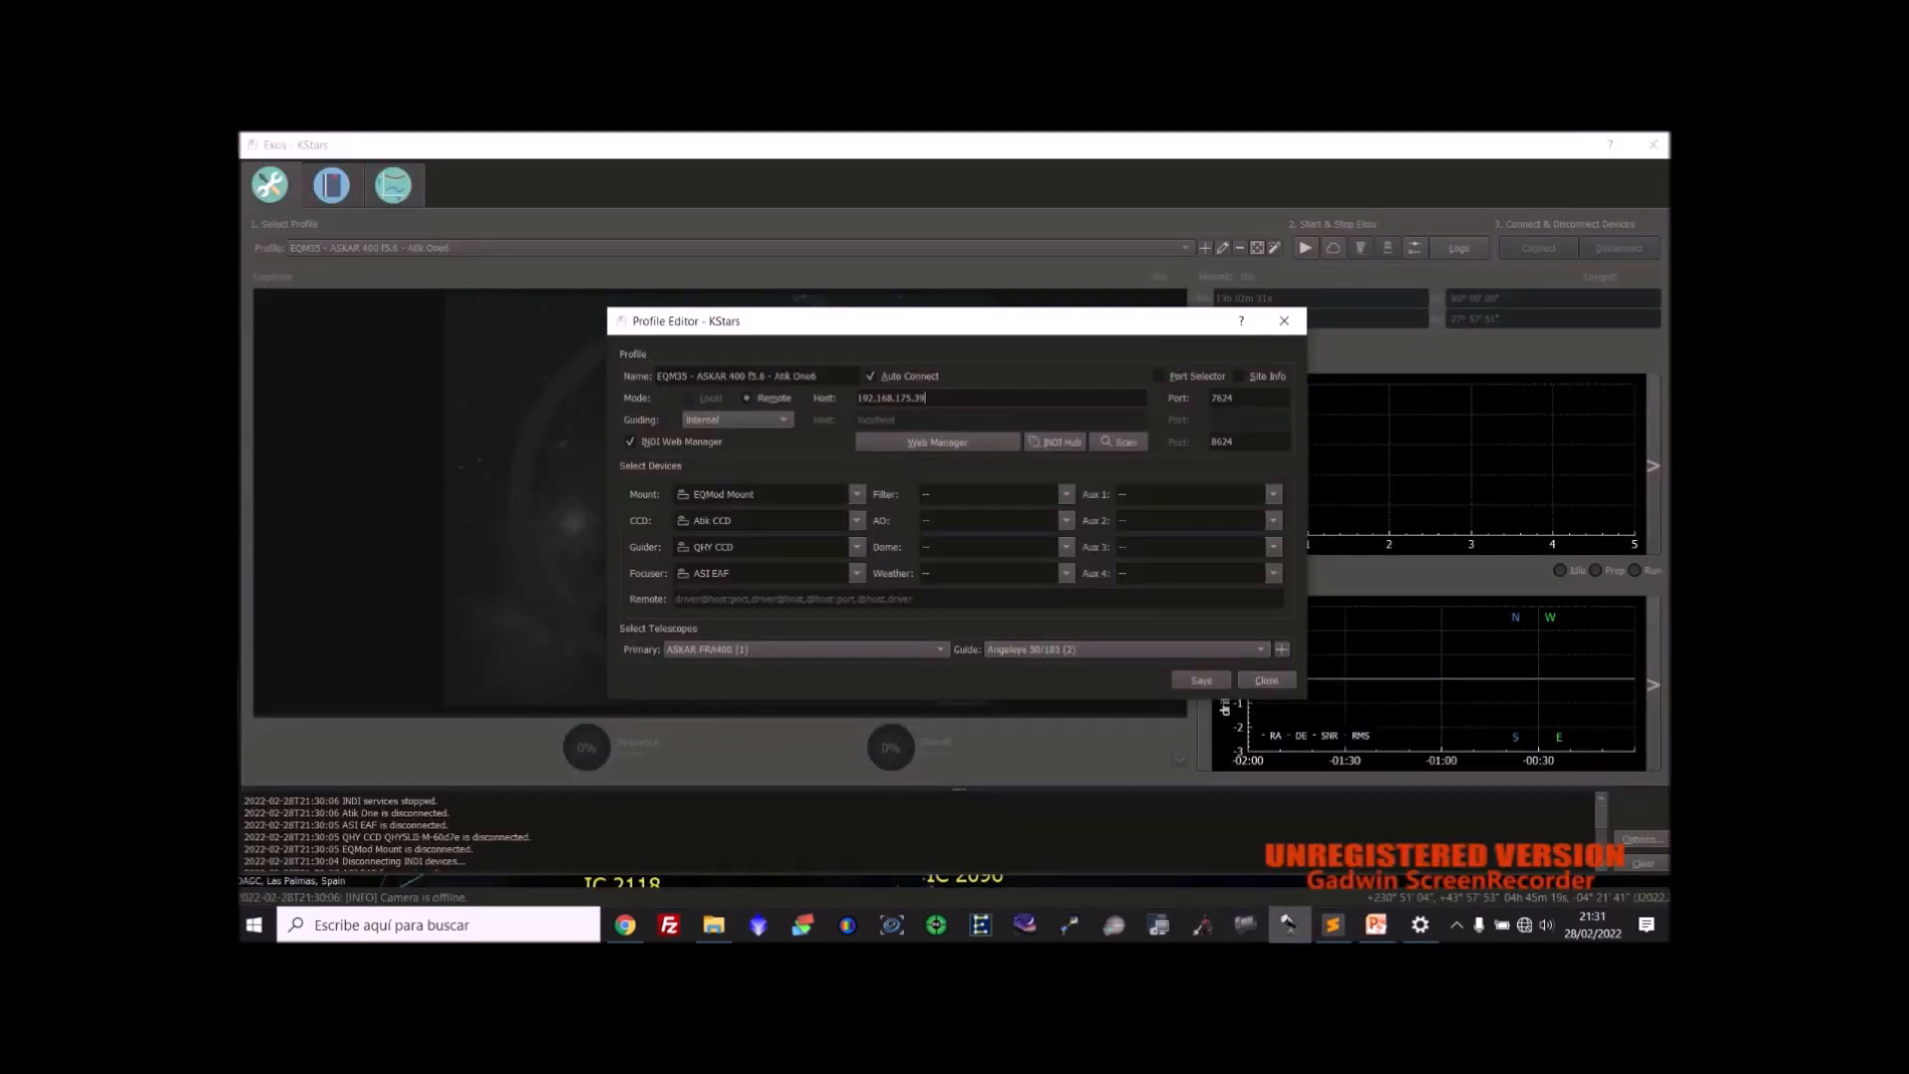
Reopen the ASKAR 400 f5.6 - Atik One6 profile in the editor and check the Astroberry address in Chrome against its host.
{"action": "left_click", "coordinate": [1266, 681]}
{"action": "left_click", "coordinate": [741, 247]}
{"action": "left_click", "coordinate": [741, 248]}
{"action": "left_click", "coordinate": [741, 248]}
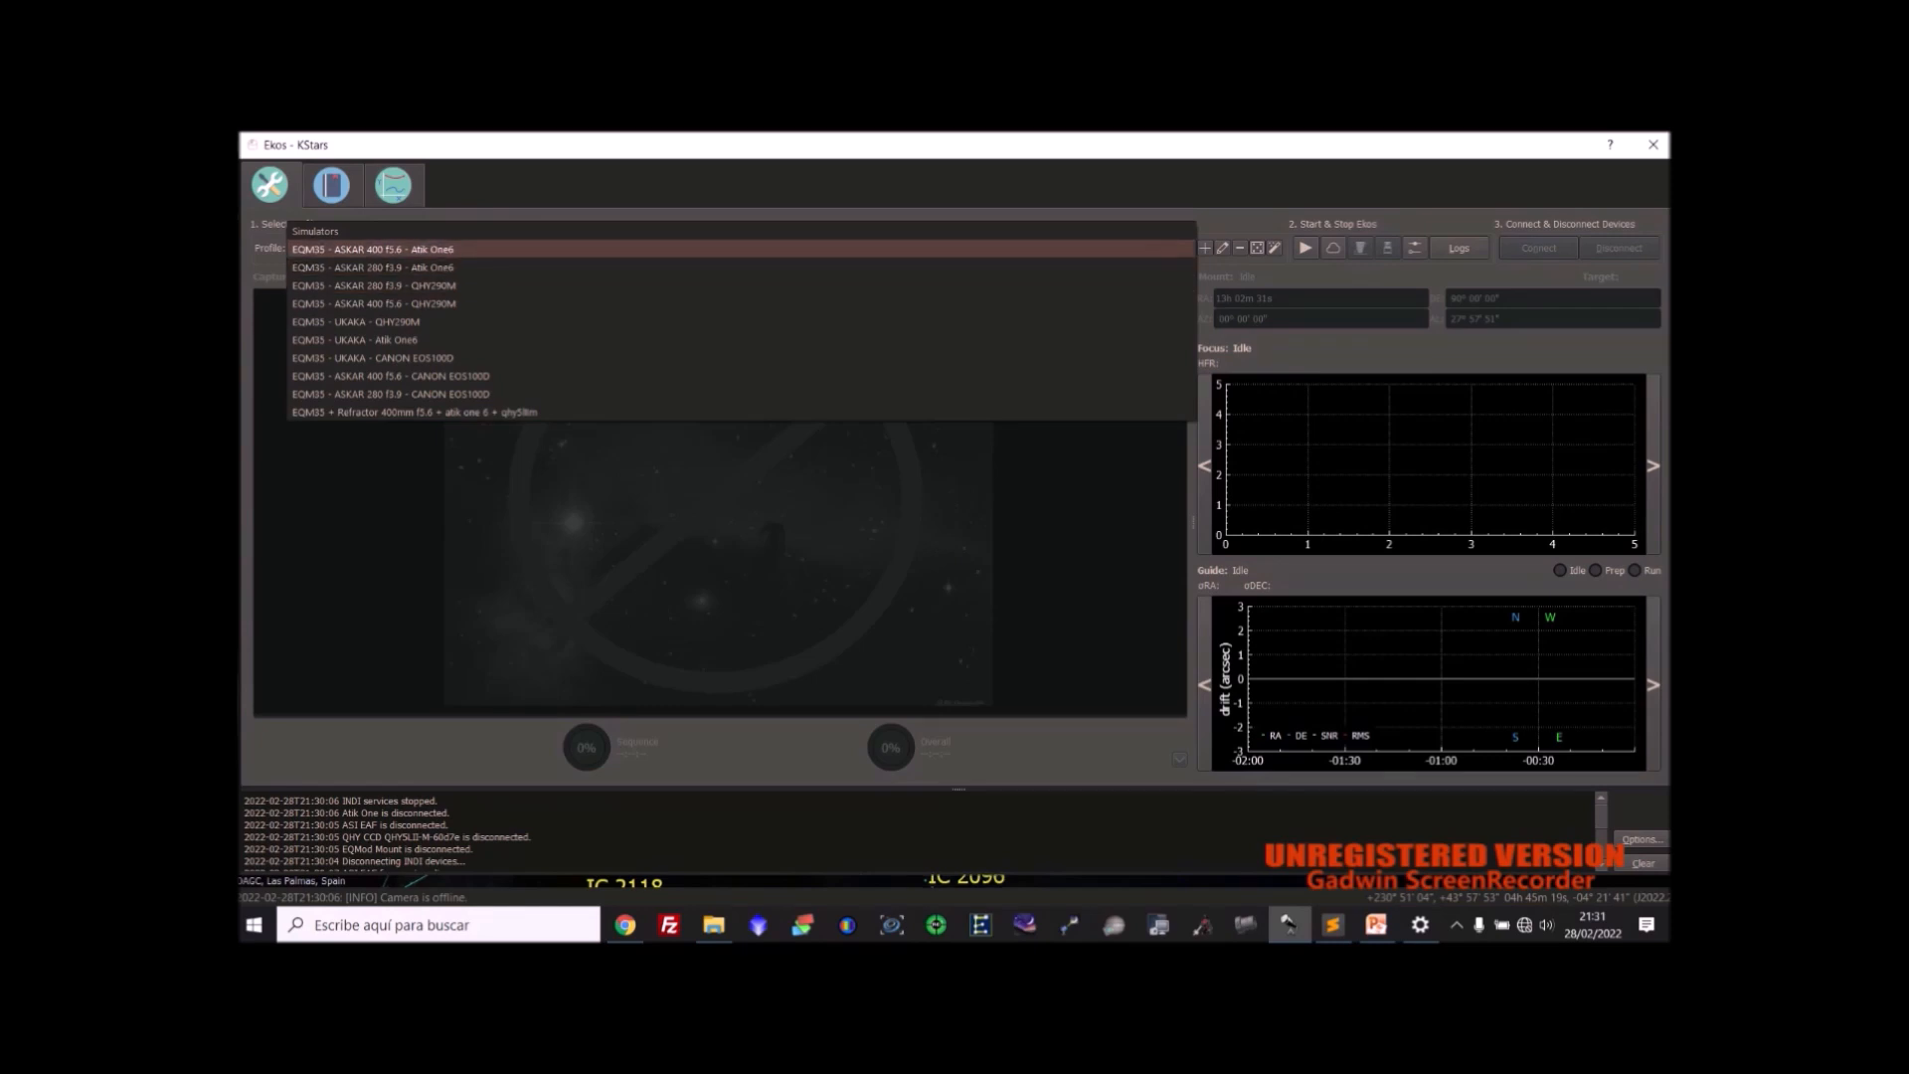
{"action": "left_click", "coordinate": [741, 248]}
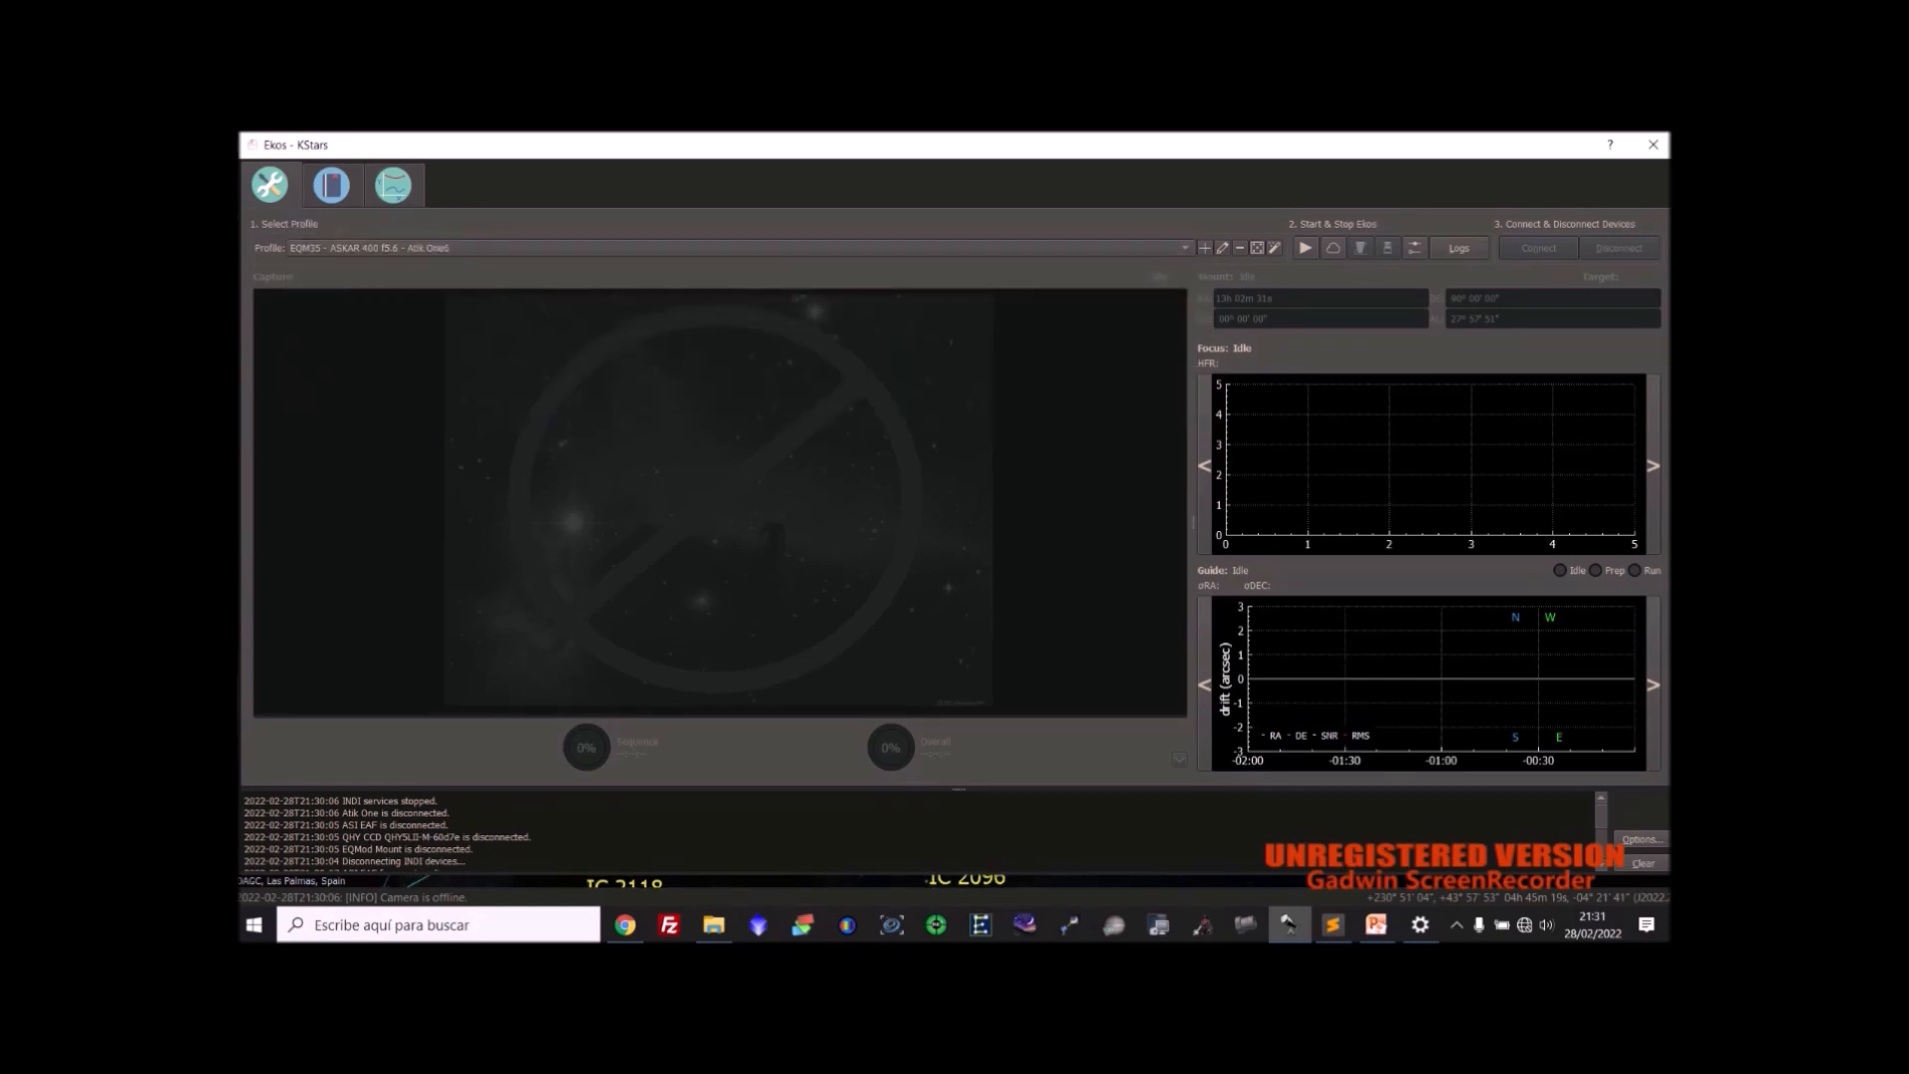
{"action": "left_click", "coordinate": [1222, 249]}
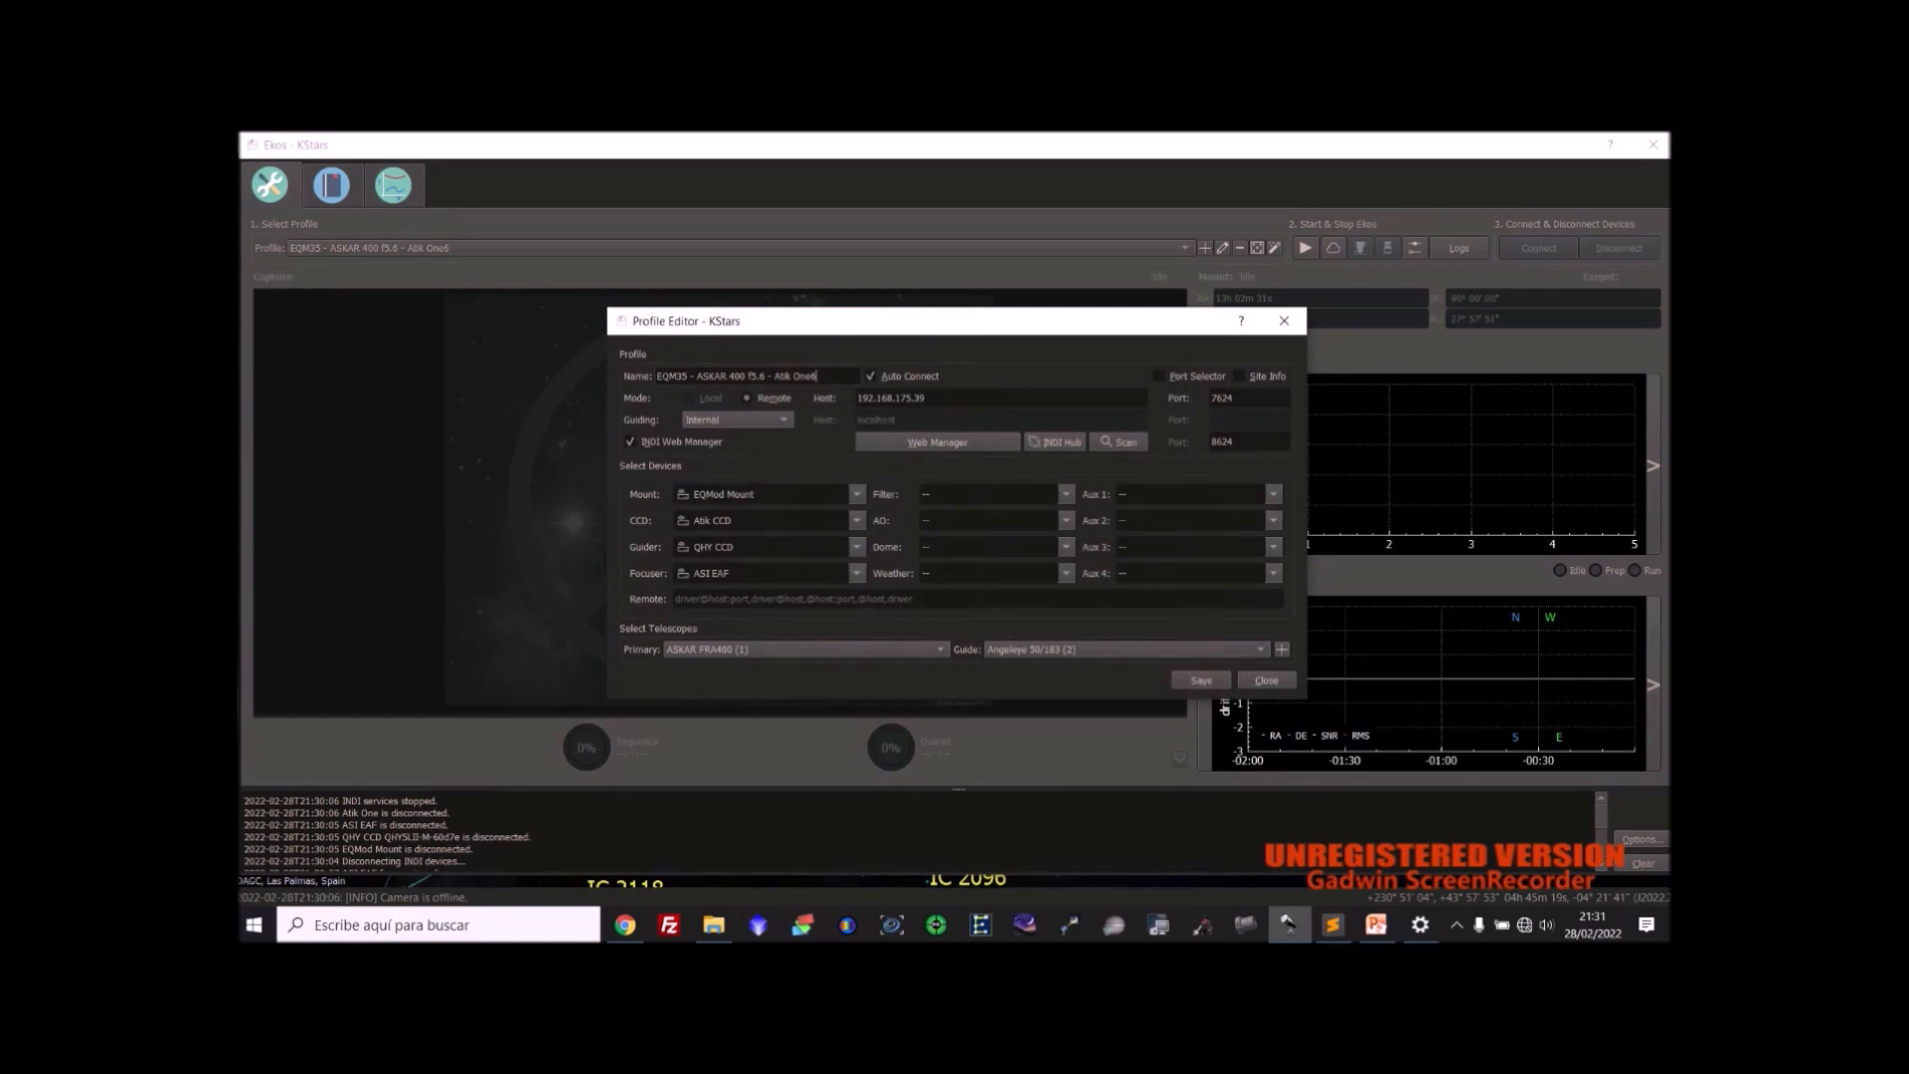
{"action": "left_click", "coordinate": [624, 925]}
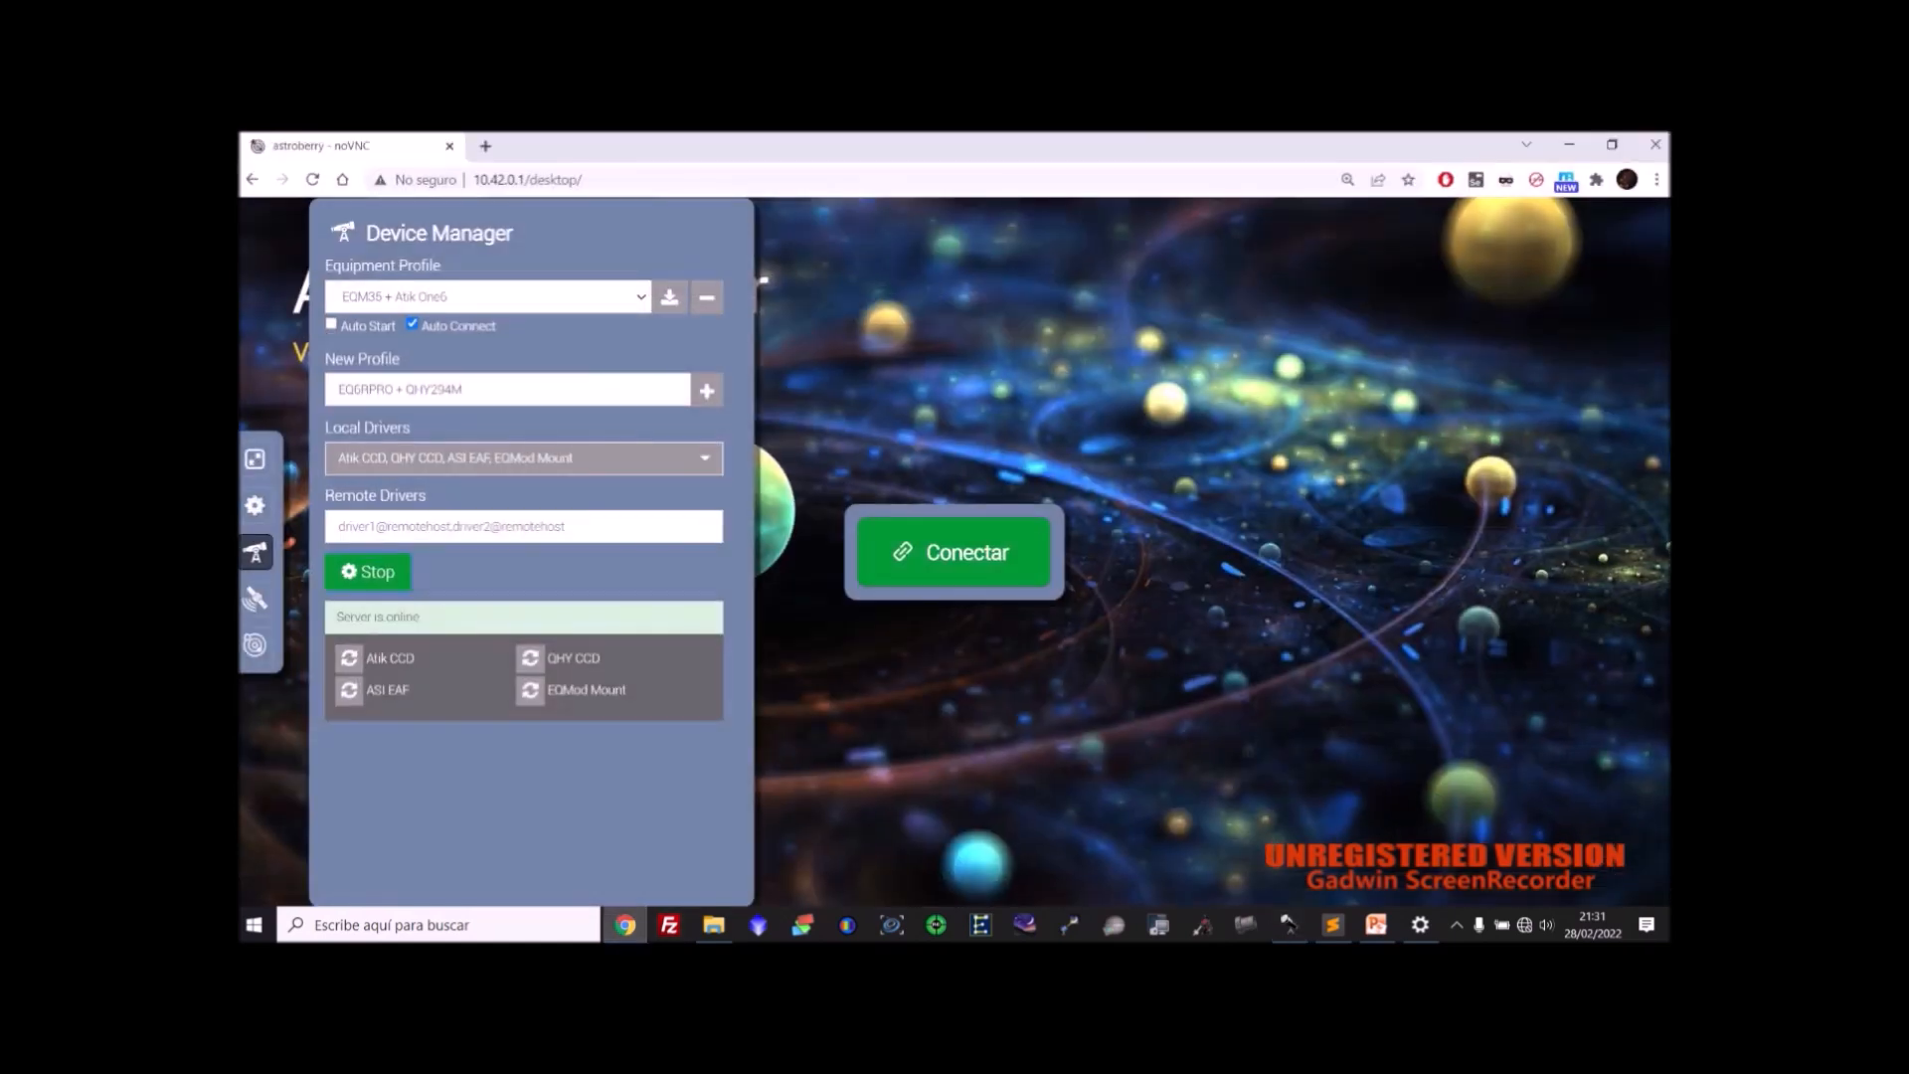
{"action": "left_click", "coordinate": [1569, 145]}
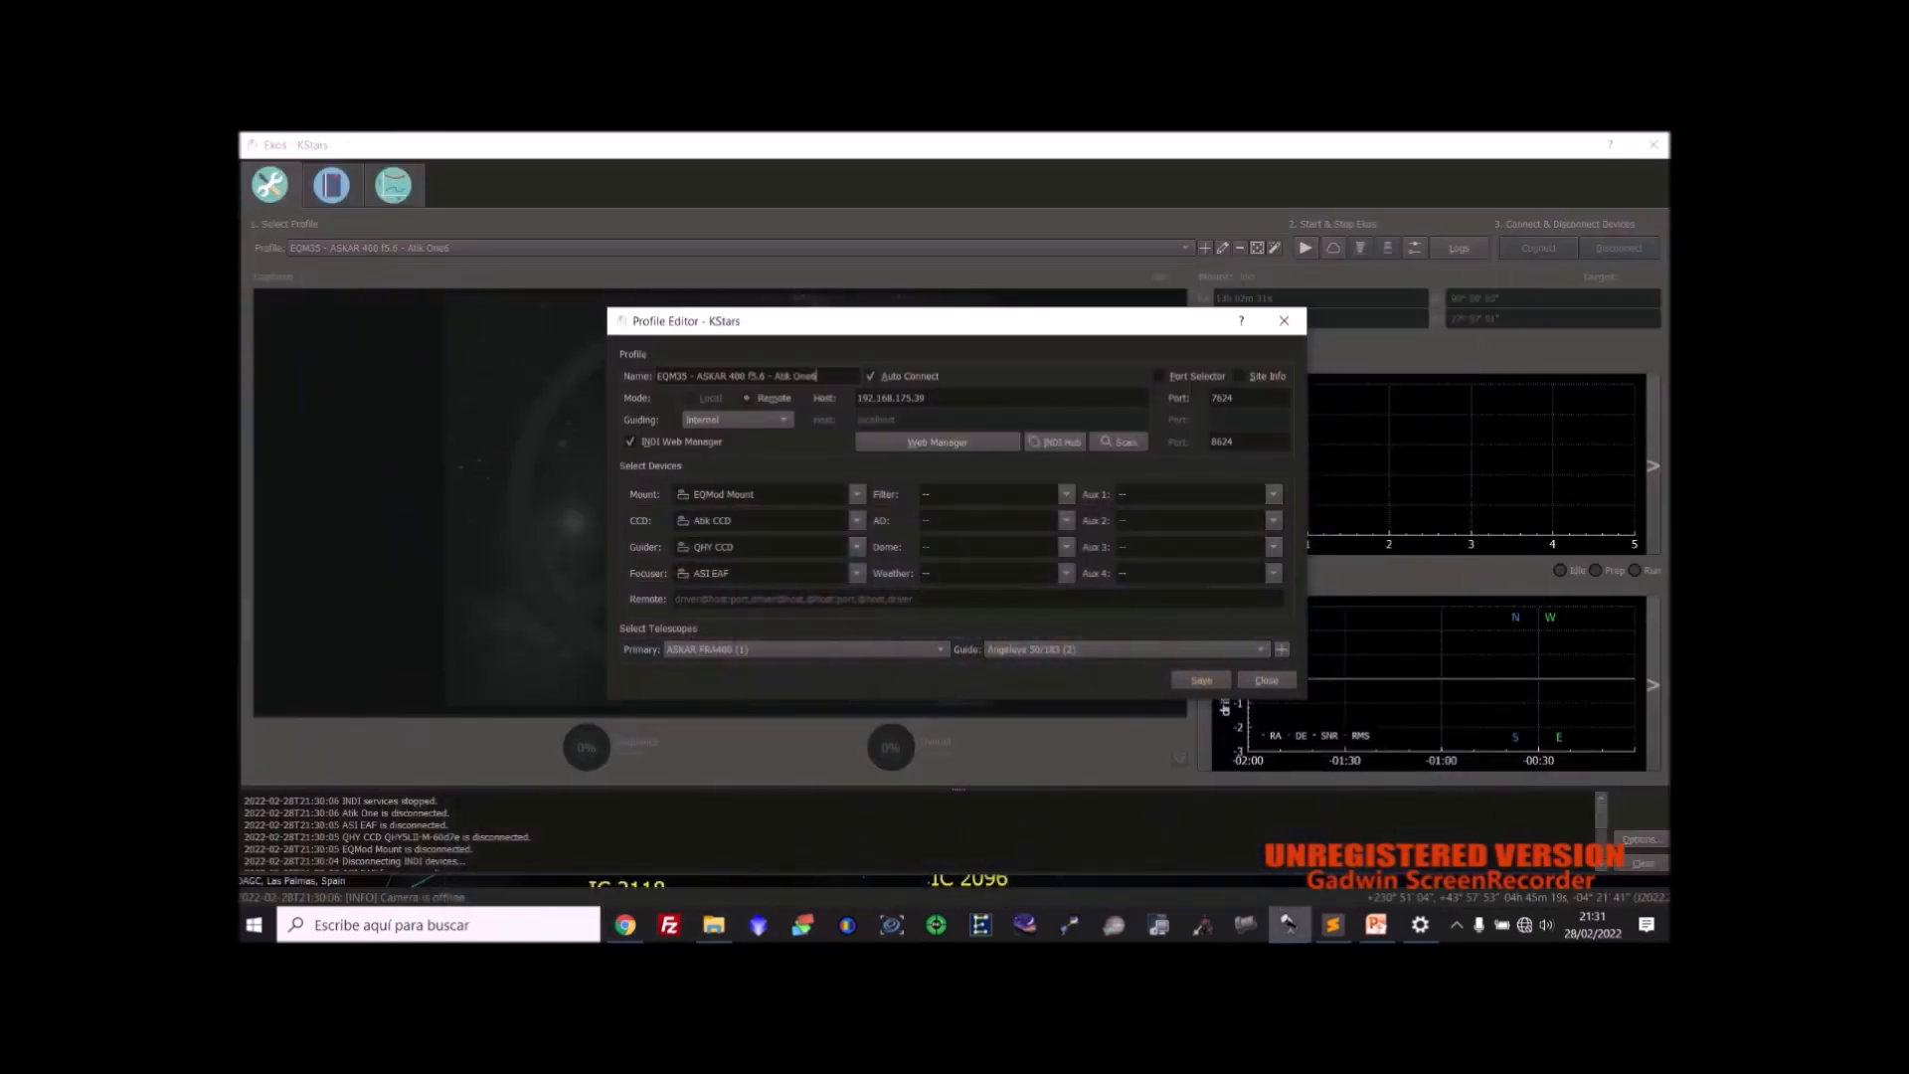
Save the ASKAR 400 f5.6 - Atik One6 profile with host 192.168.175.39, and try to start Ekos with it.
{"action": "double_click", "coordinate": [892, 398]}
{"action": "left_click", "coordinate": [1201, 680]}
{"action": "left_click", "coordinate": [1305, 247]}
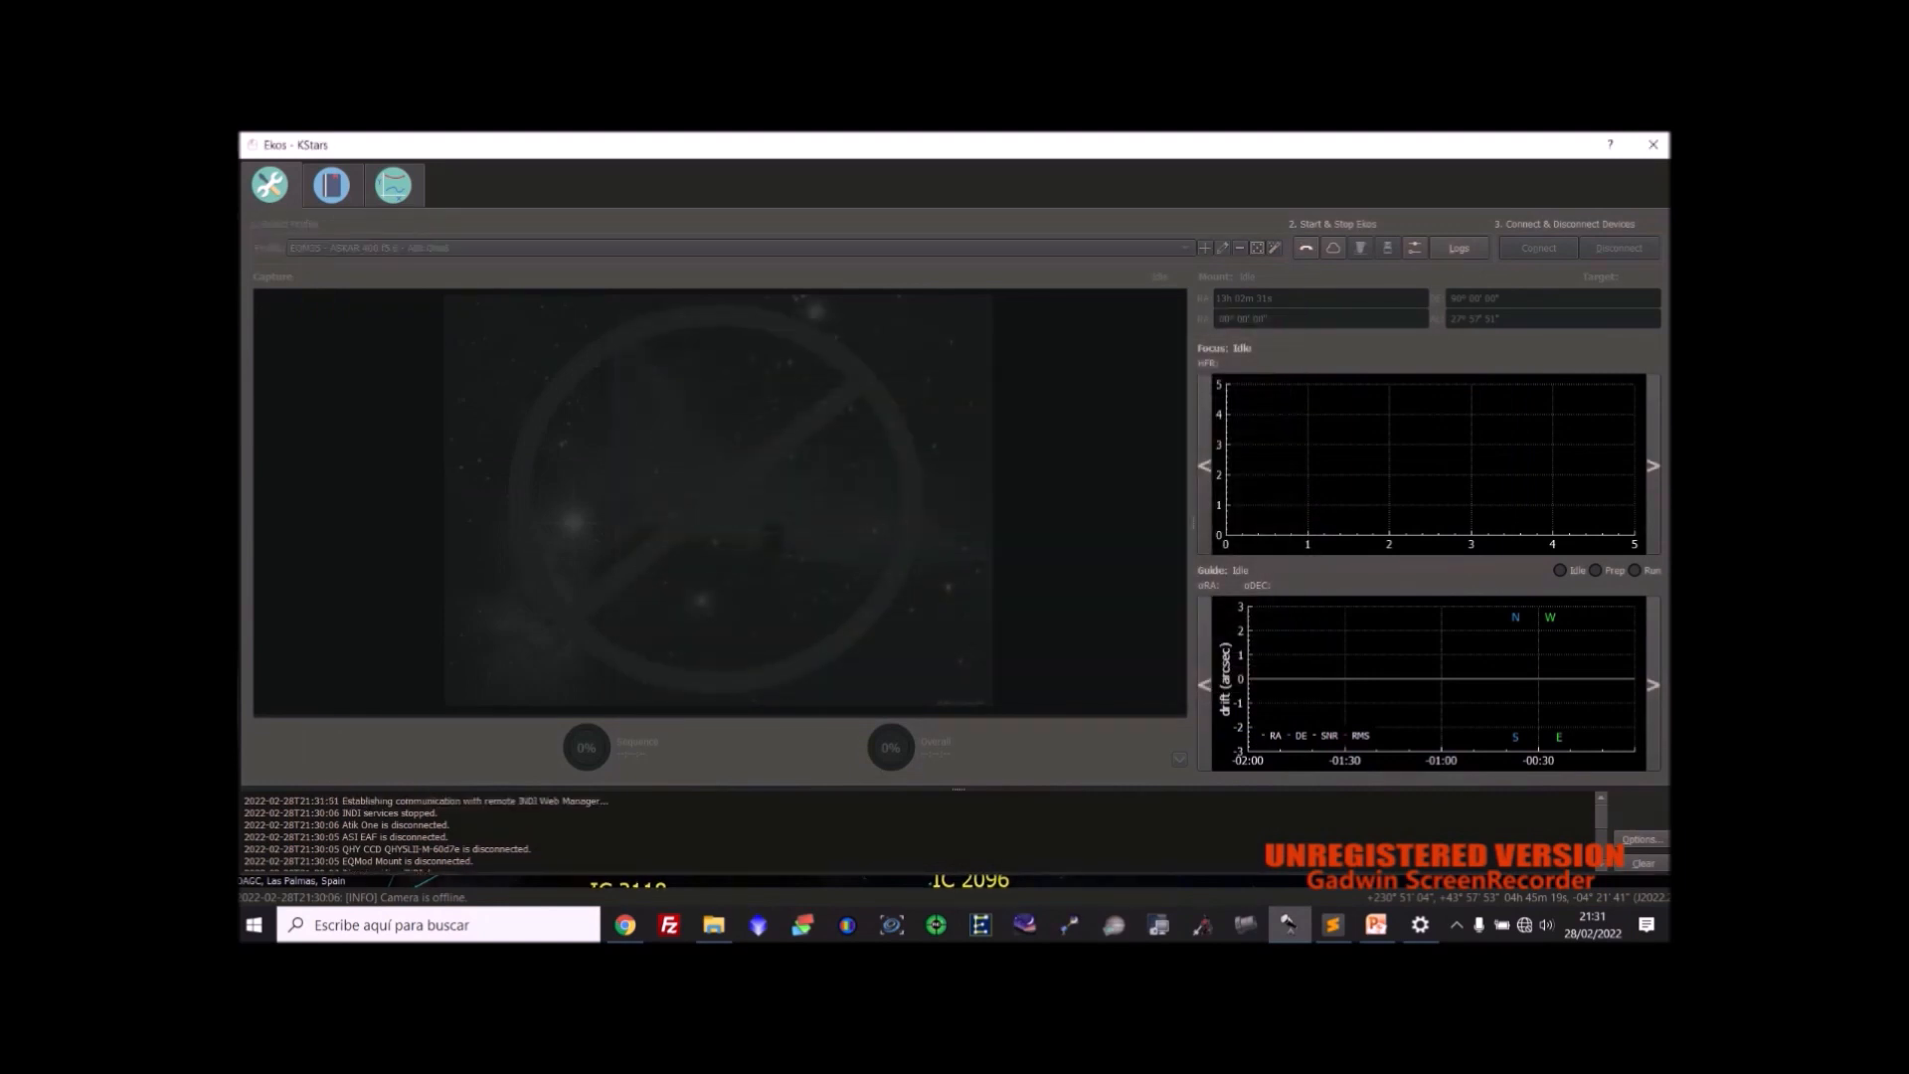
{"action": "left_click_drag", "start_coordinate": [346, 801], "coordinate": [516, 800]}
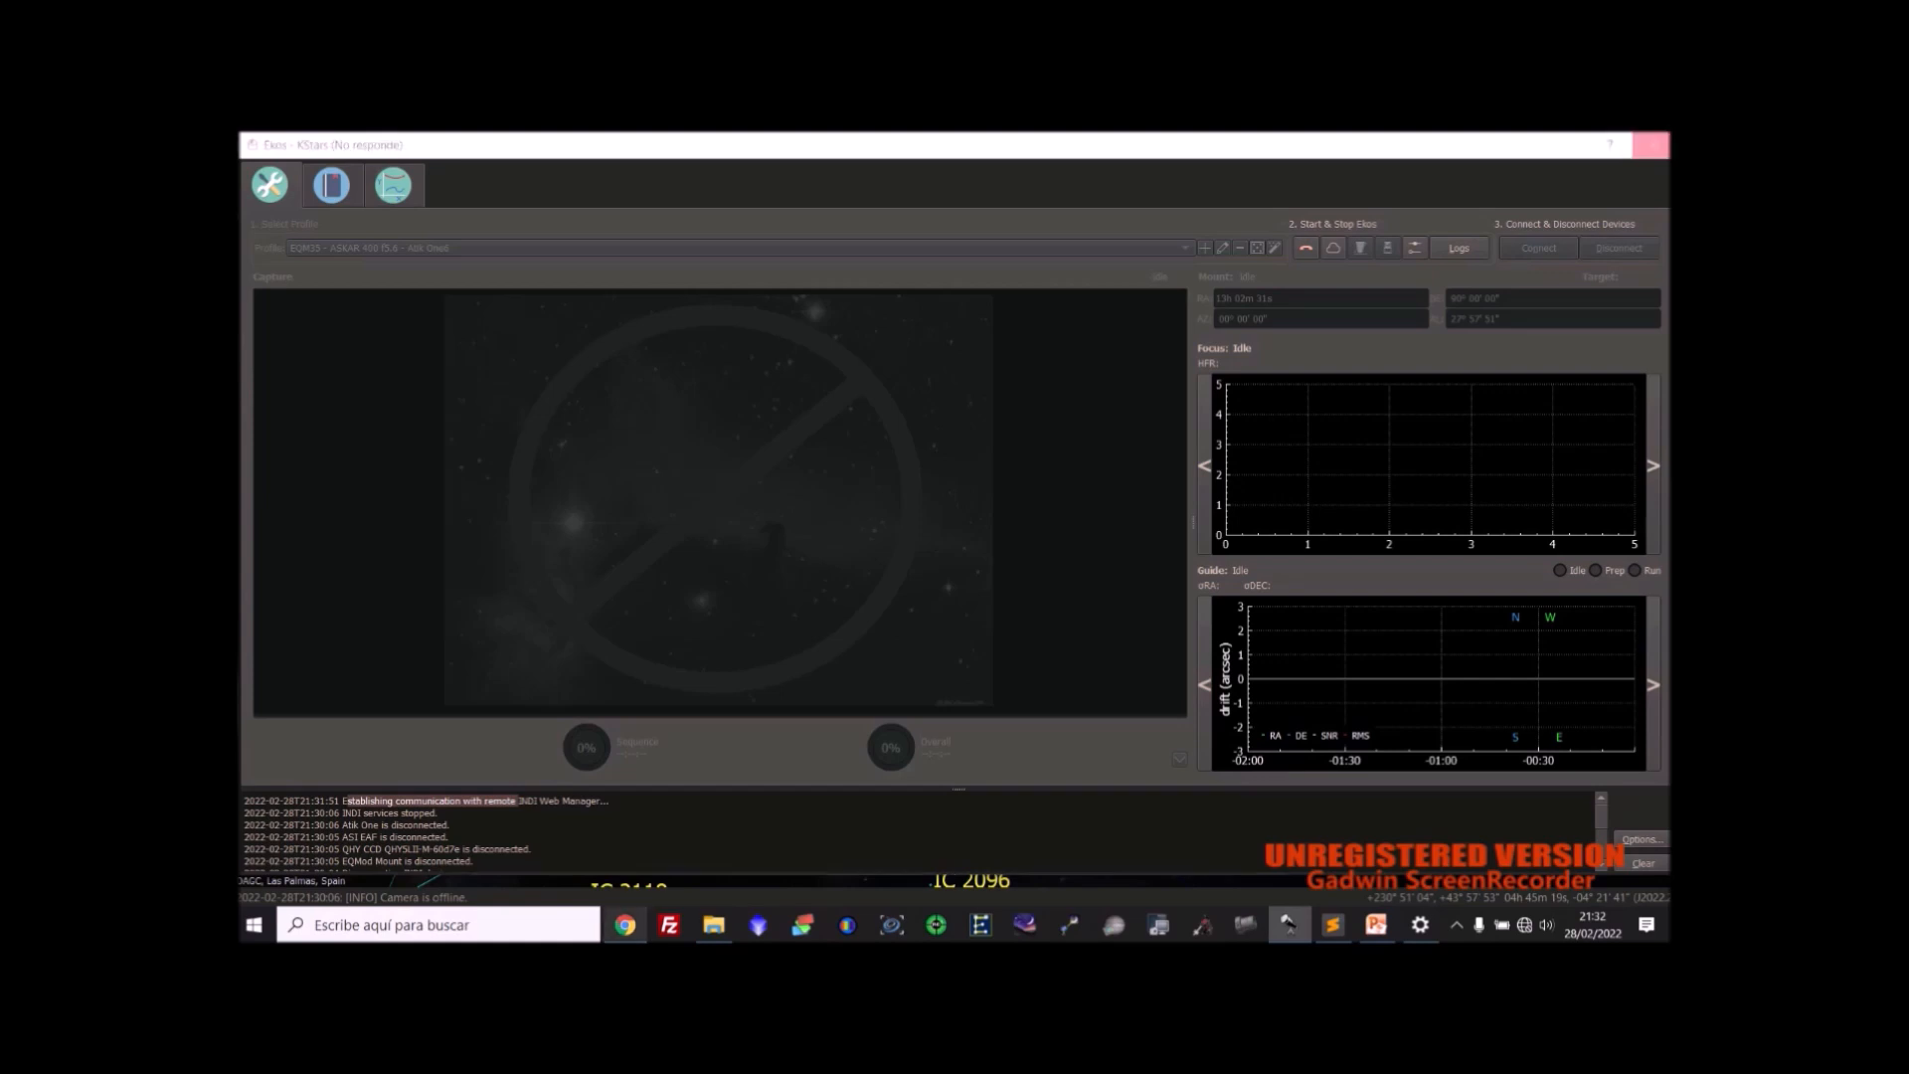
Highlight the Astroberry IP address 10.42.0.1 in the Chrome page address, and return to KStars.
{"action": "left_click", "coordinate": [625, 925]}
{"action": "left_click_drag", "start_coordinate": [473, 180], "coordinate": [524, 180]}
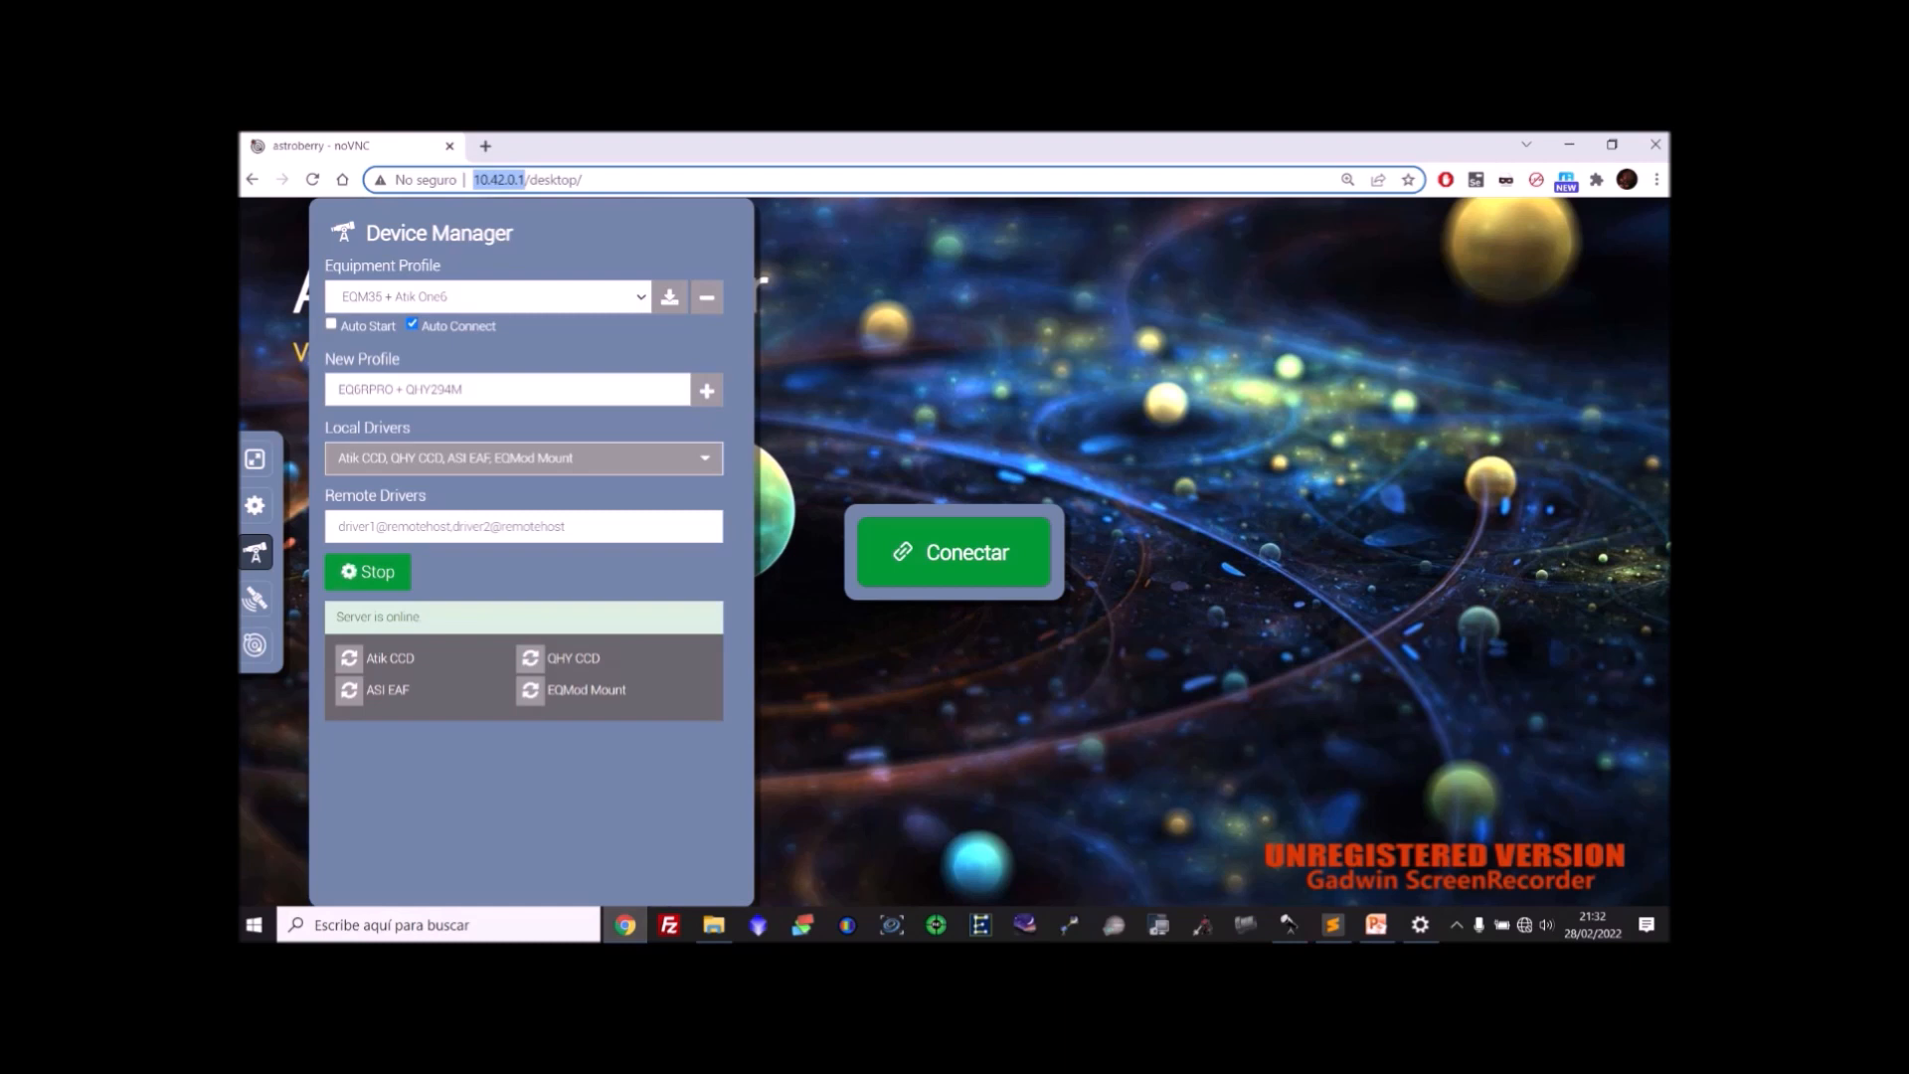
{"action": "left_click", "coordinate": [1289, 925]}
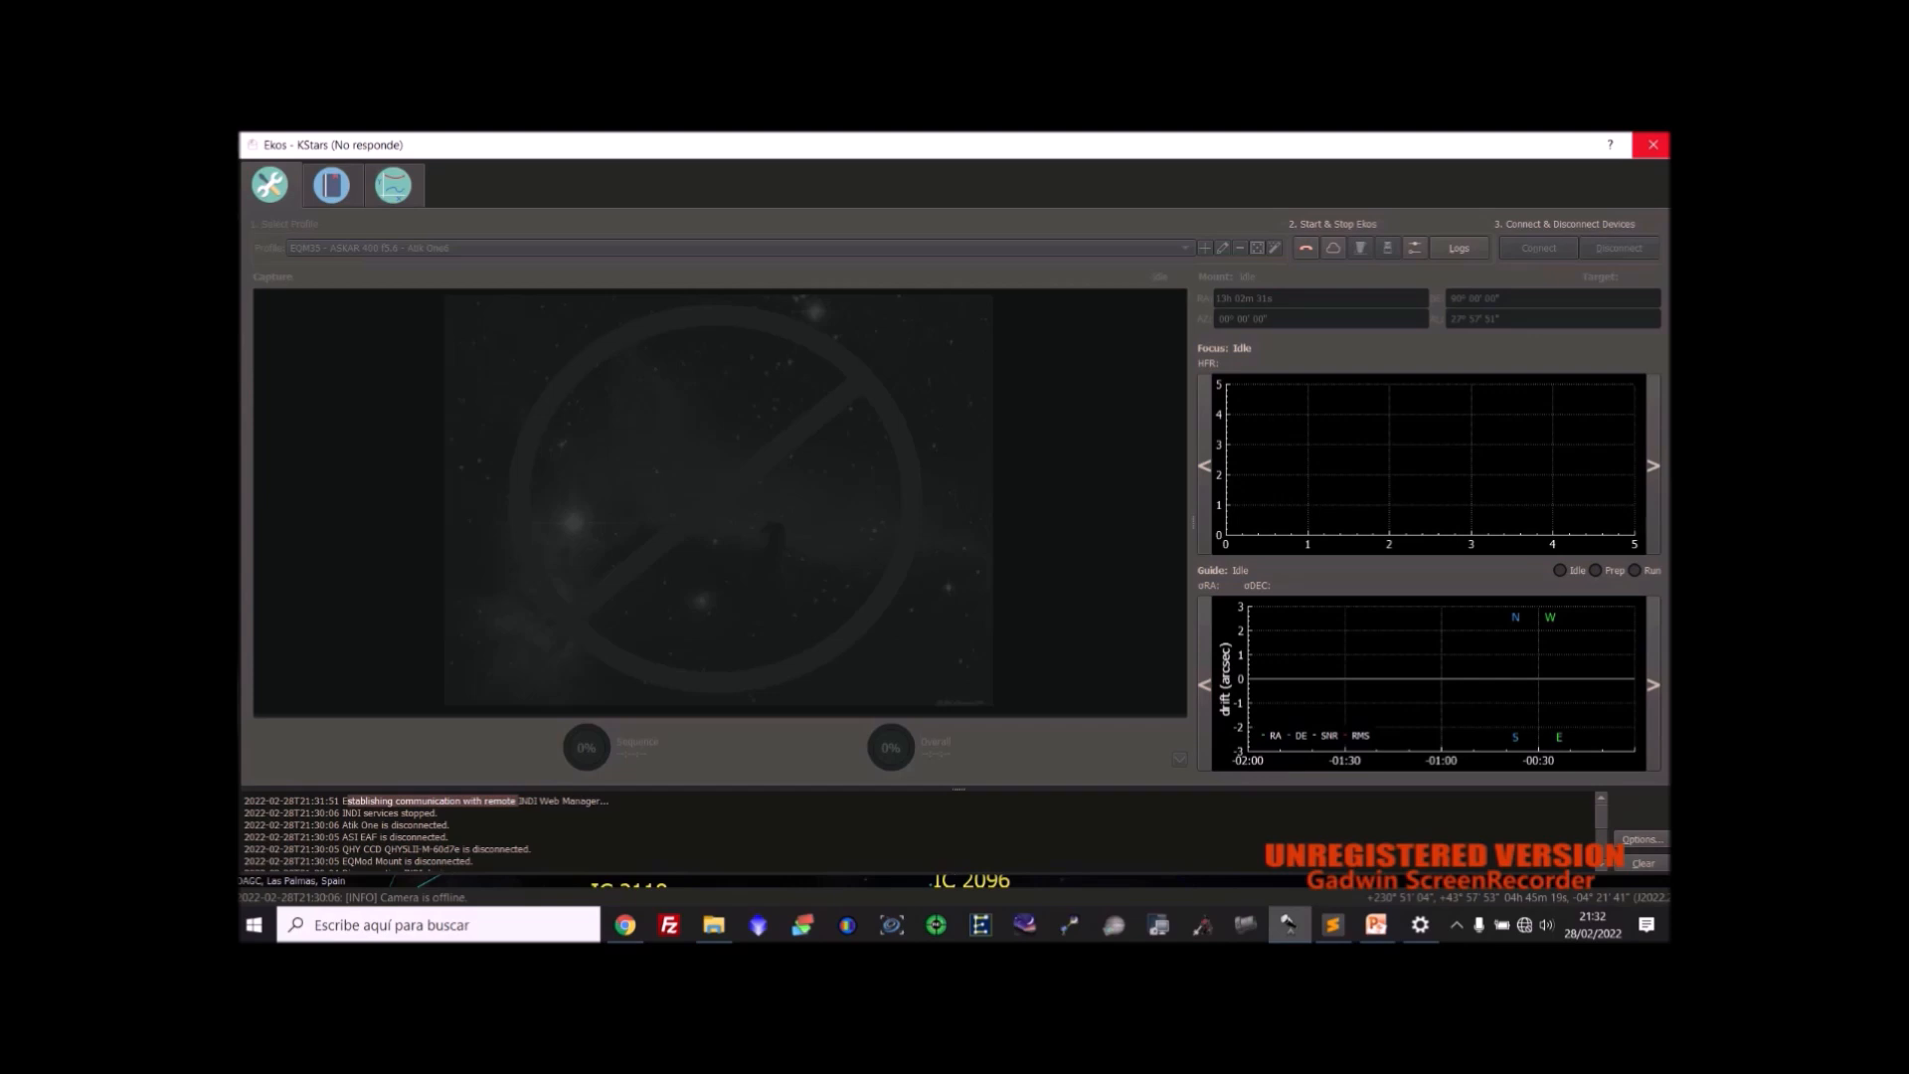
Try to close the unresponsive Ekos window, and dismiss the INDI server connection error.
{"action": "left_click", "coordinate": [1652, 145]}
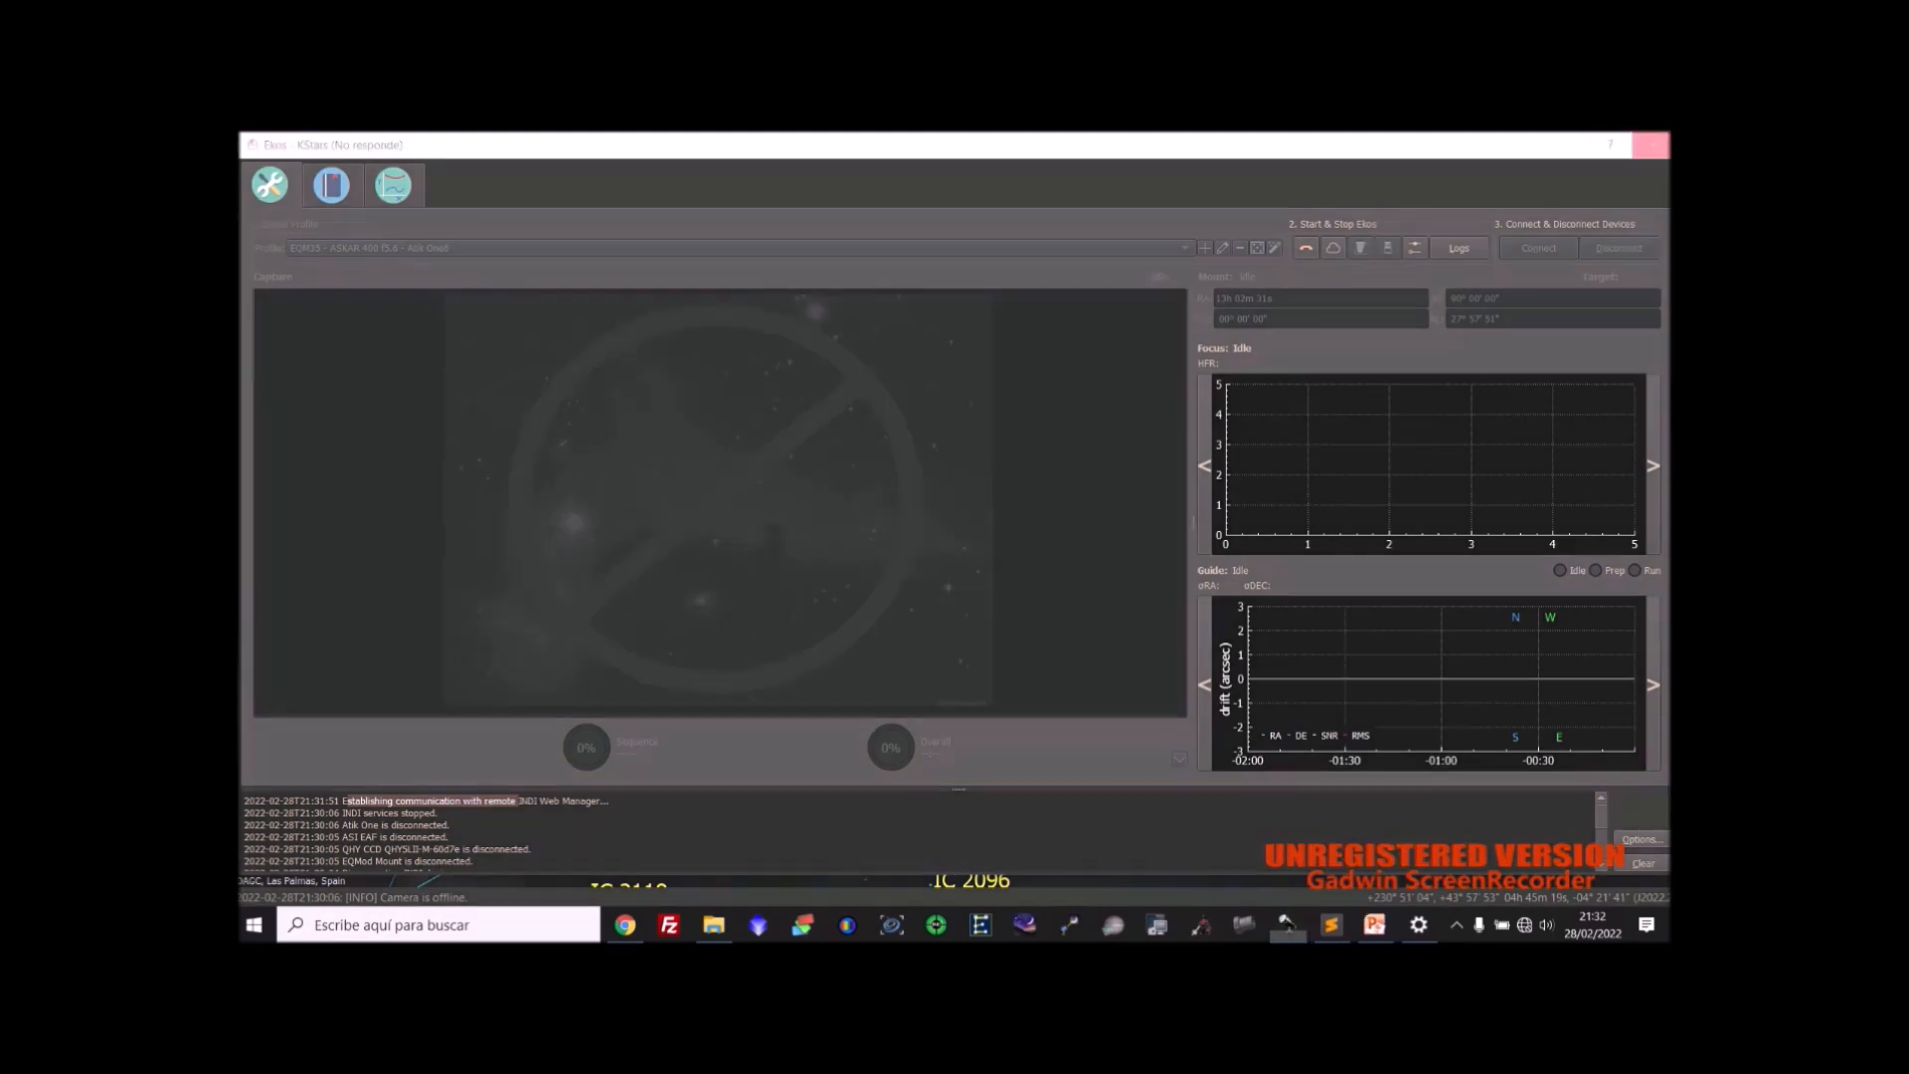
{"action": "left_click", "coordinate": [893, 533]}
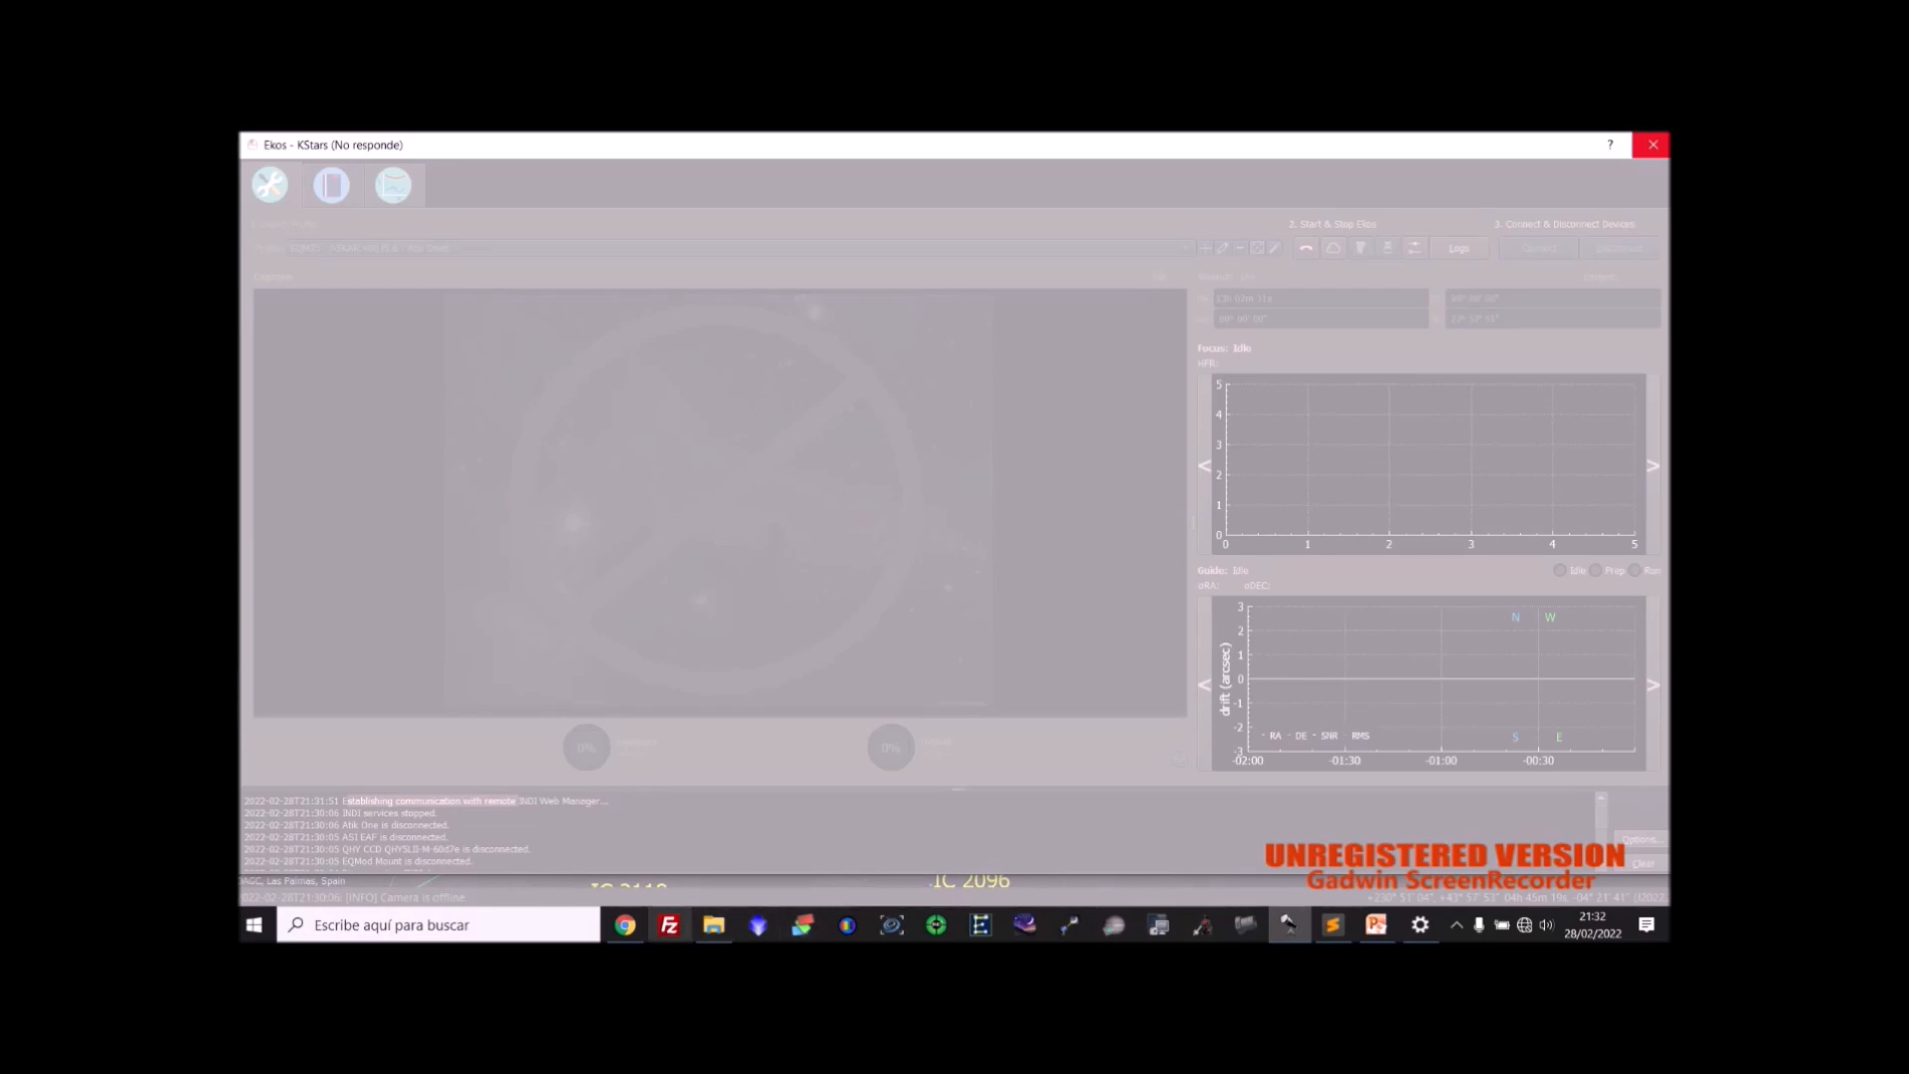
{"action": "left_click", "coordinate": [624, 924]}
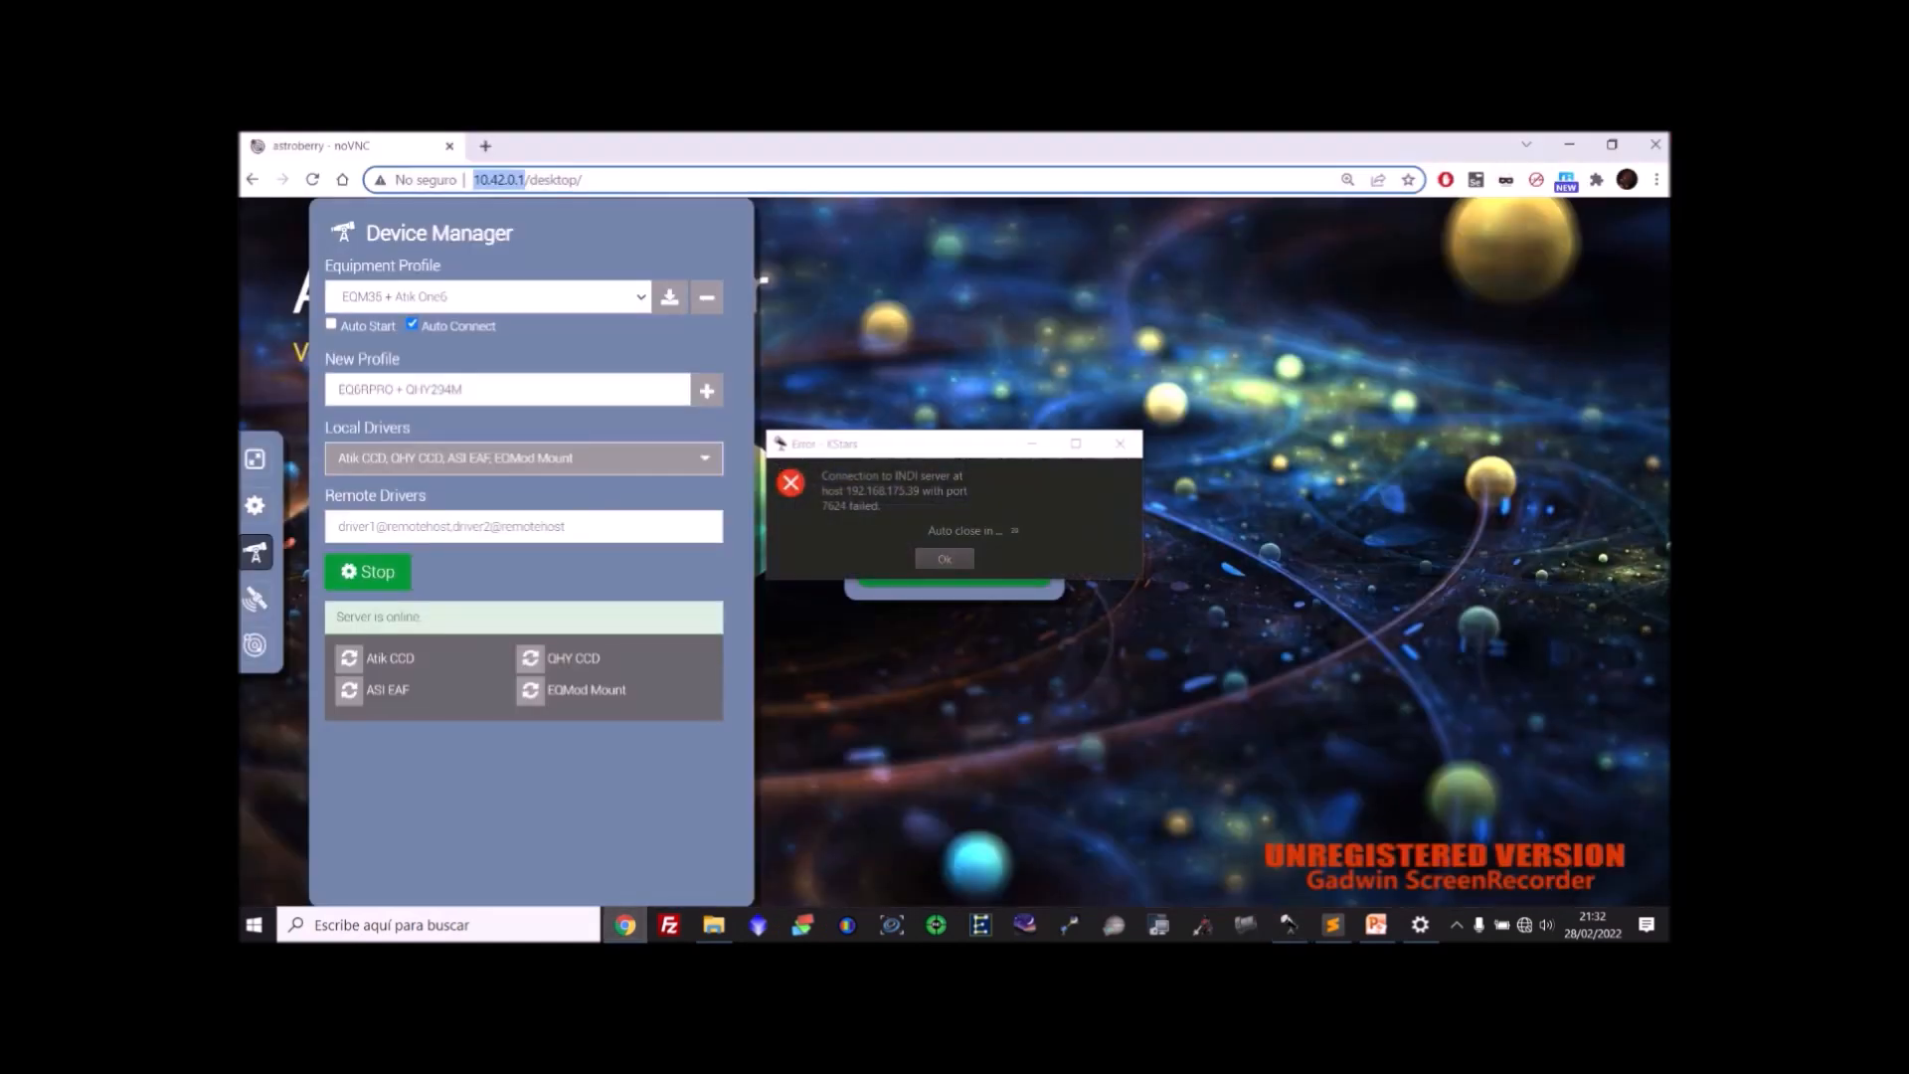
{"action": "left_click", "coordinate": [1569, 146]}
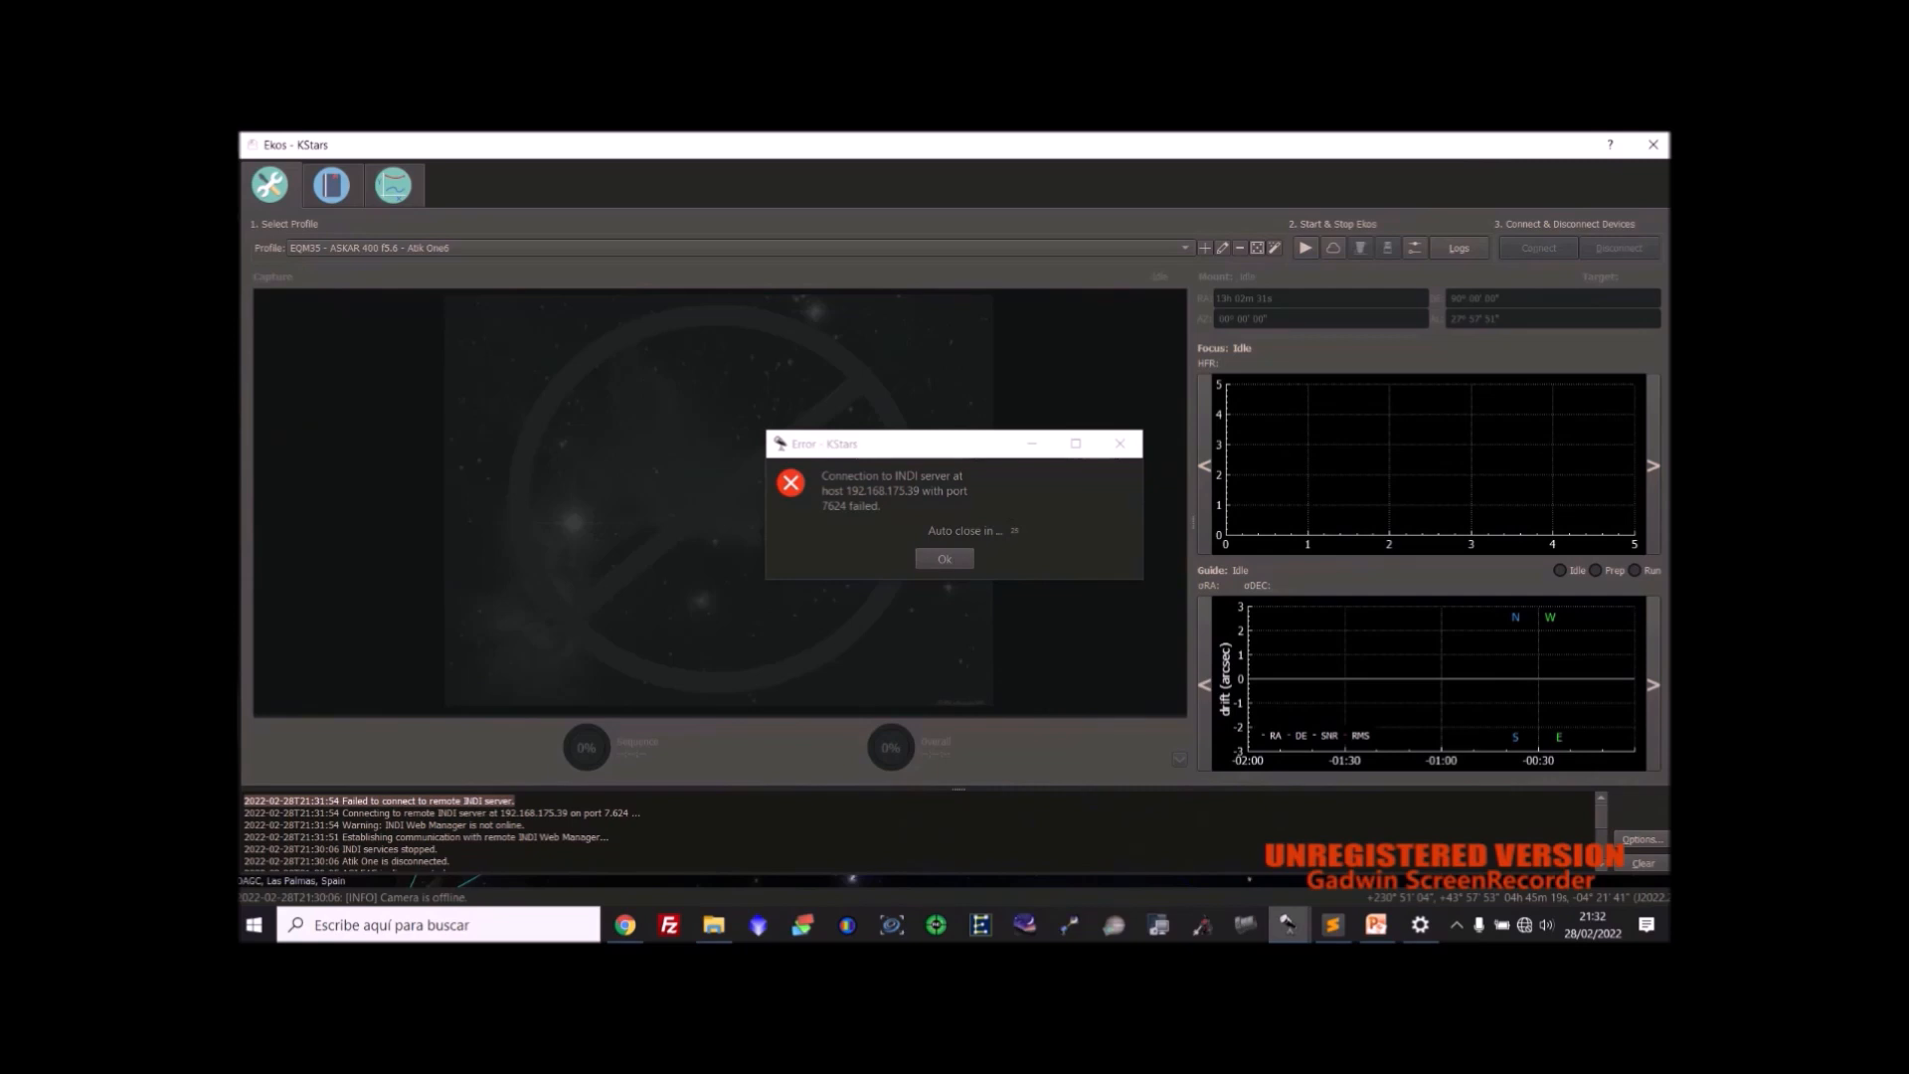
{"action": "left_click", "coordinate": [944, 559]}
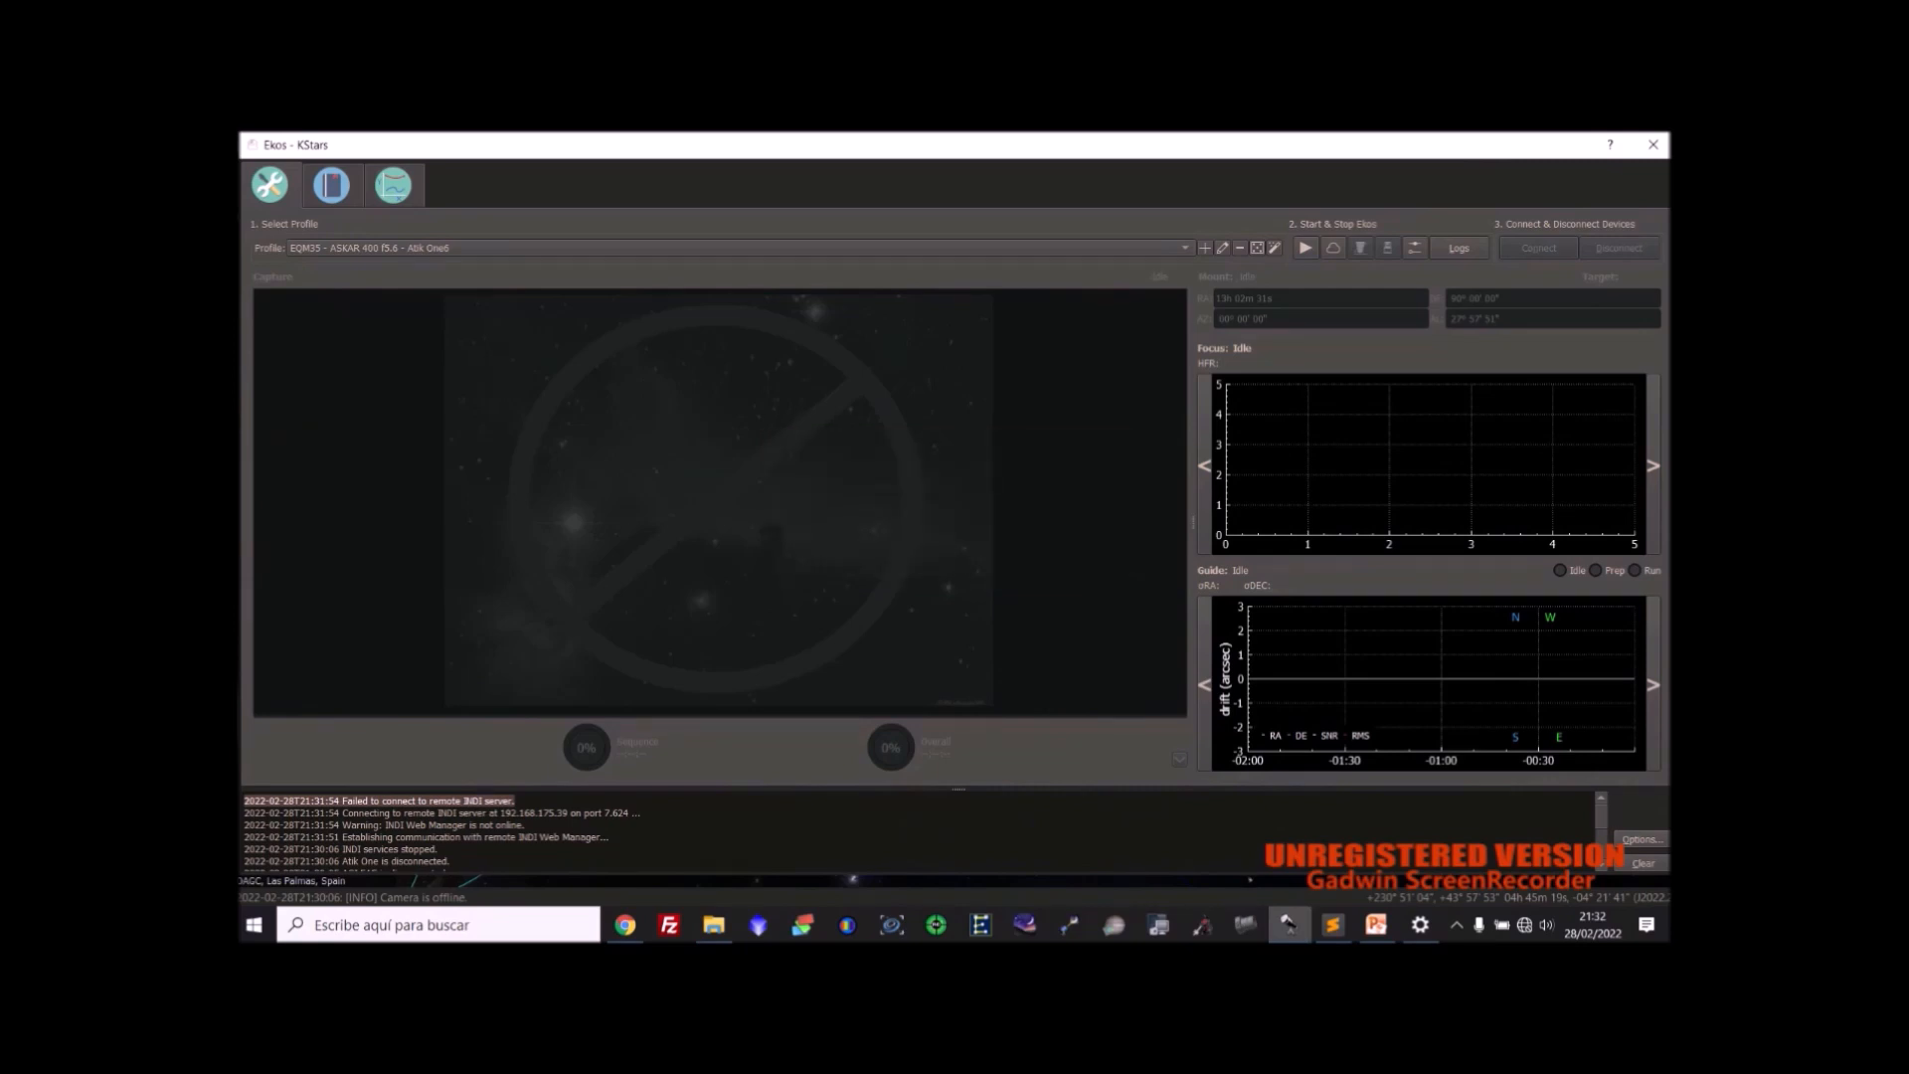
Set the ASKAR 400 f5.6 - Atik One6 profile's host to 10.42.0.1, save it, start Ekos, and close the INDI Control Panel.
{"action": "left_click", "coordinate": [1223, 248]}
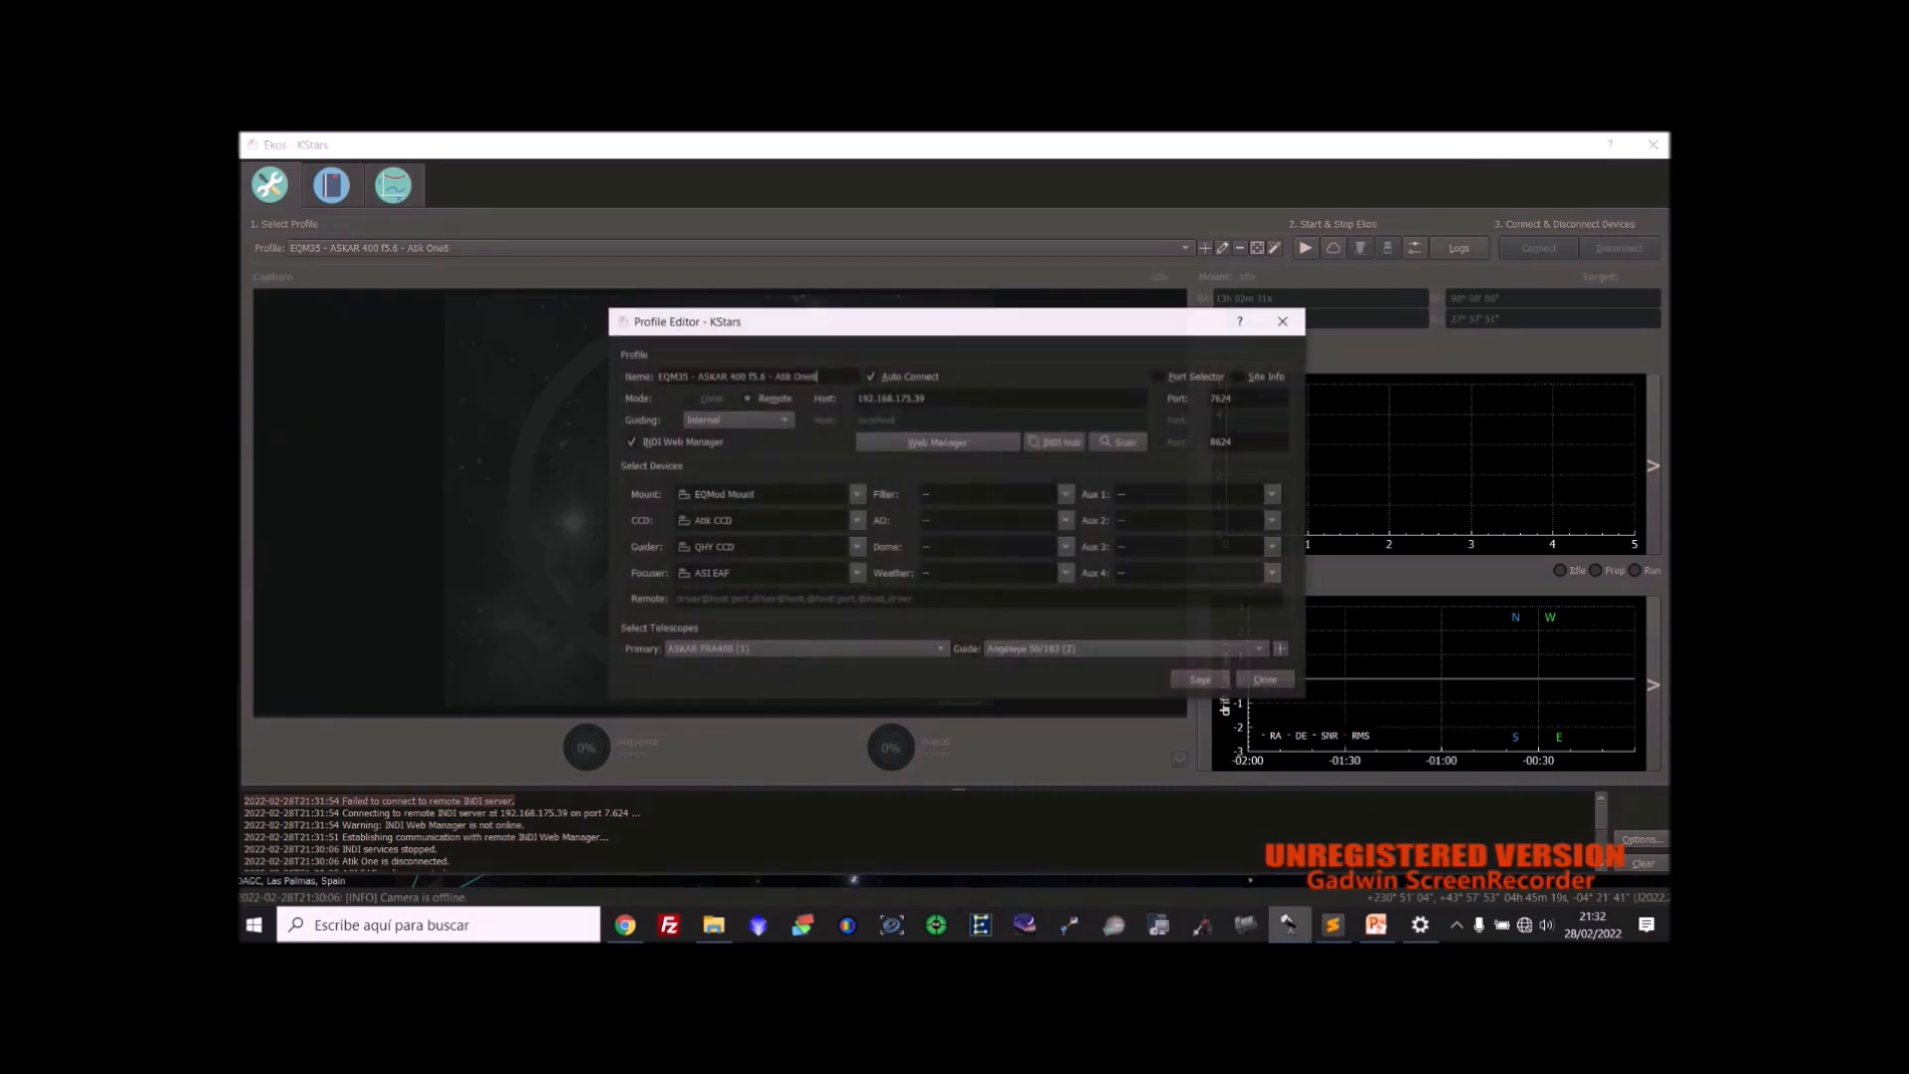
{"action": "left_click", "coordinate": [927, 398]}
{"action": "key", "text": "ctrl+a"}
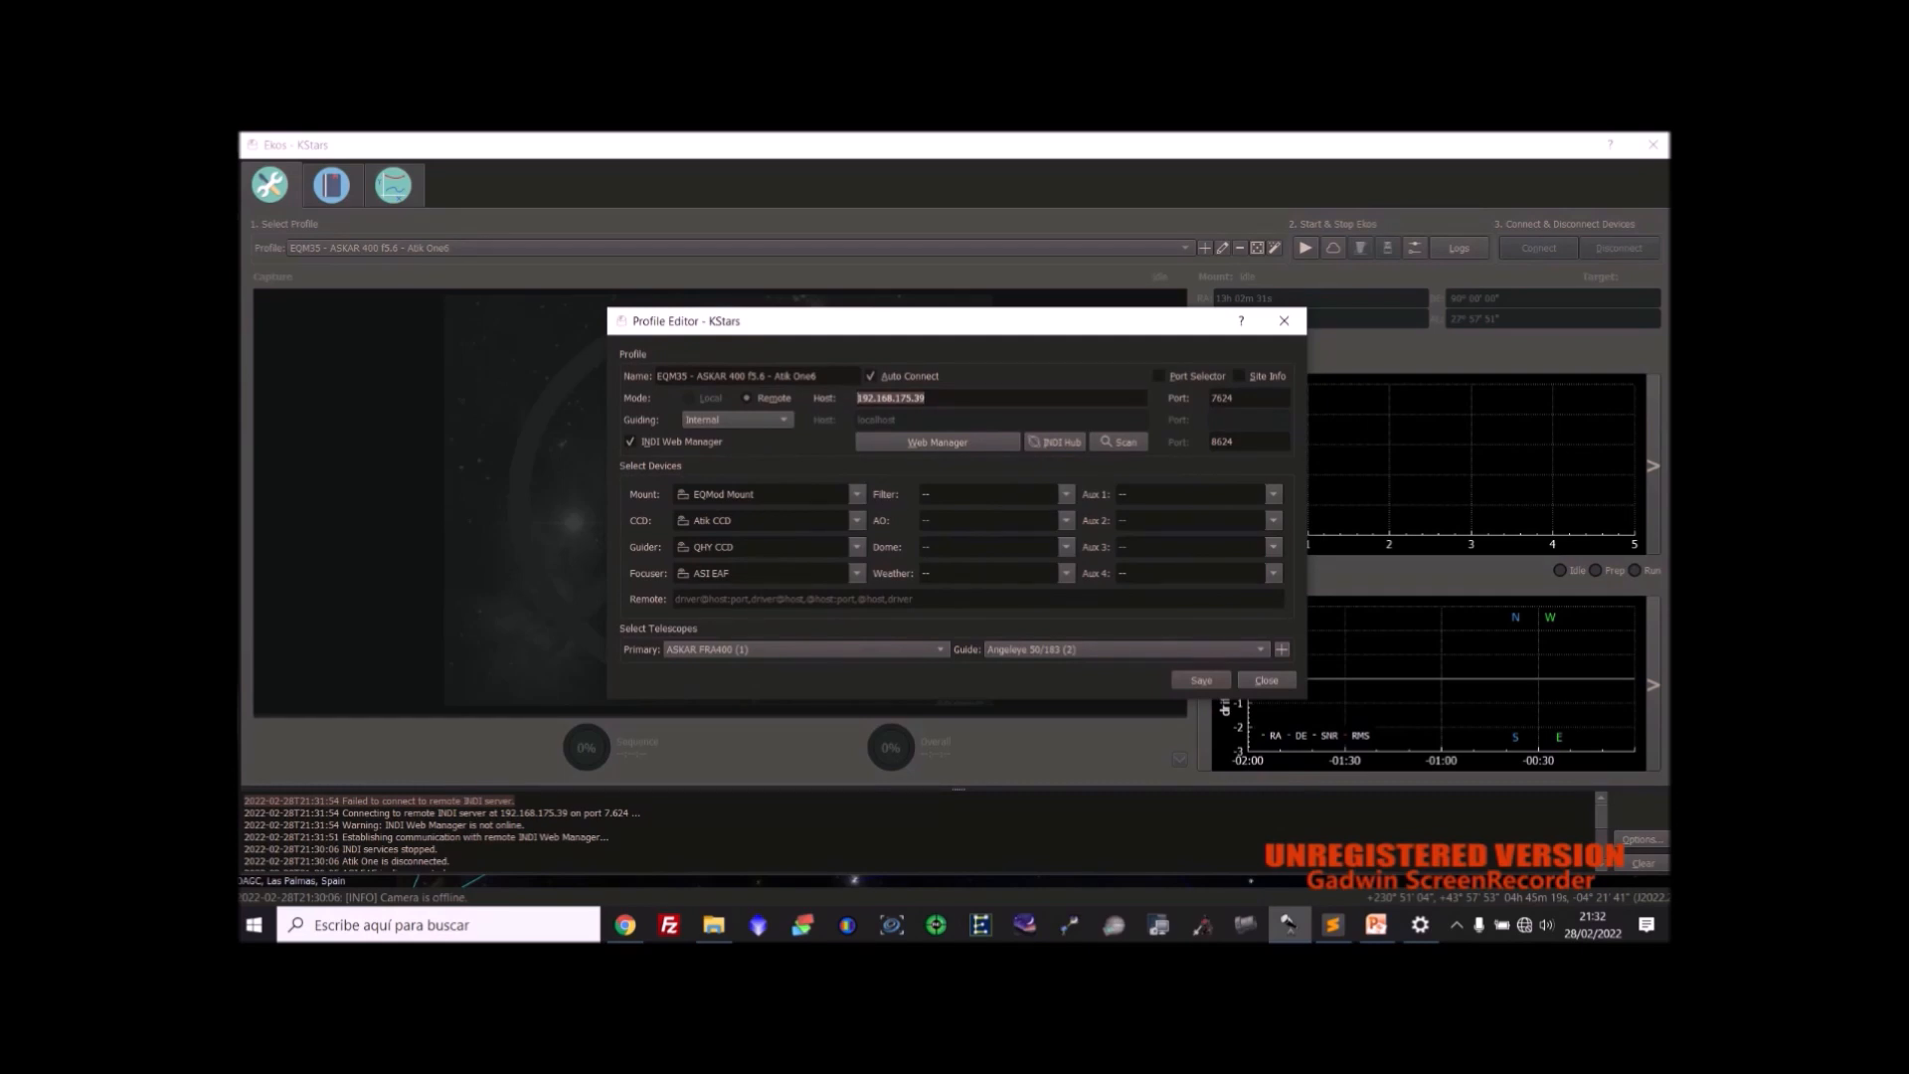
{"action": "type", "text": "10.42.0.1"}
{"action": "left_click", "coordinate": [1201, 680]}
{"action": "left_click", "coordinate": [1305, 248]}
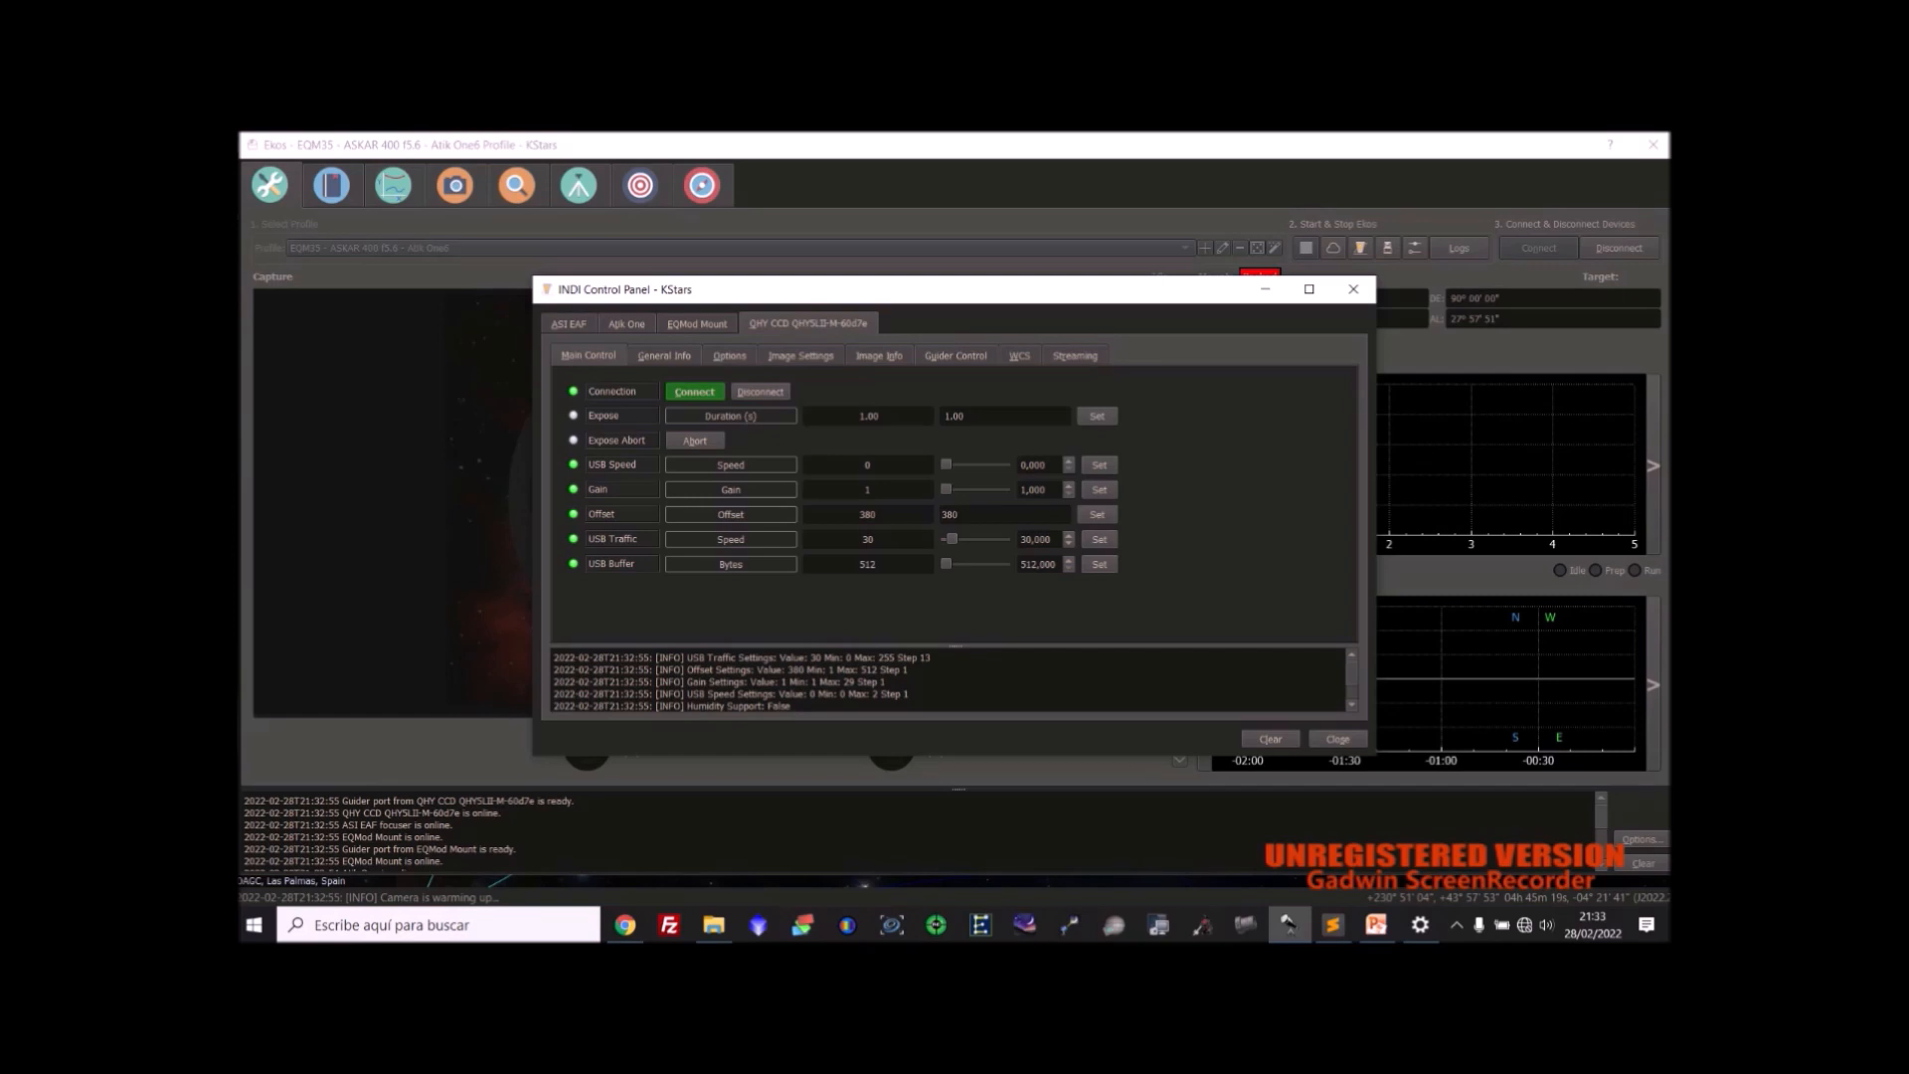
{"action": "left_click", "coordinate": [1337, 739]}
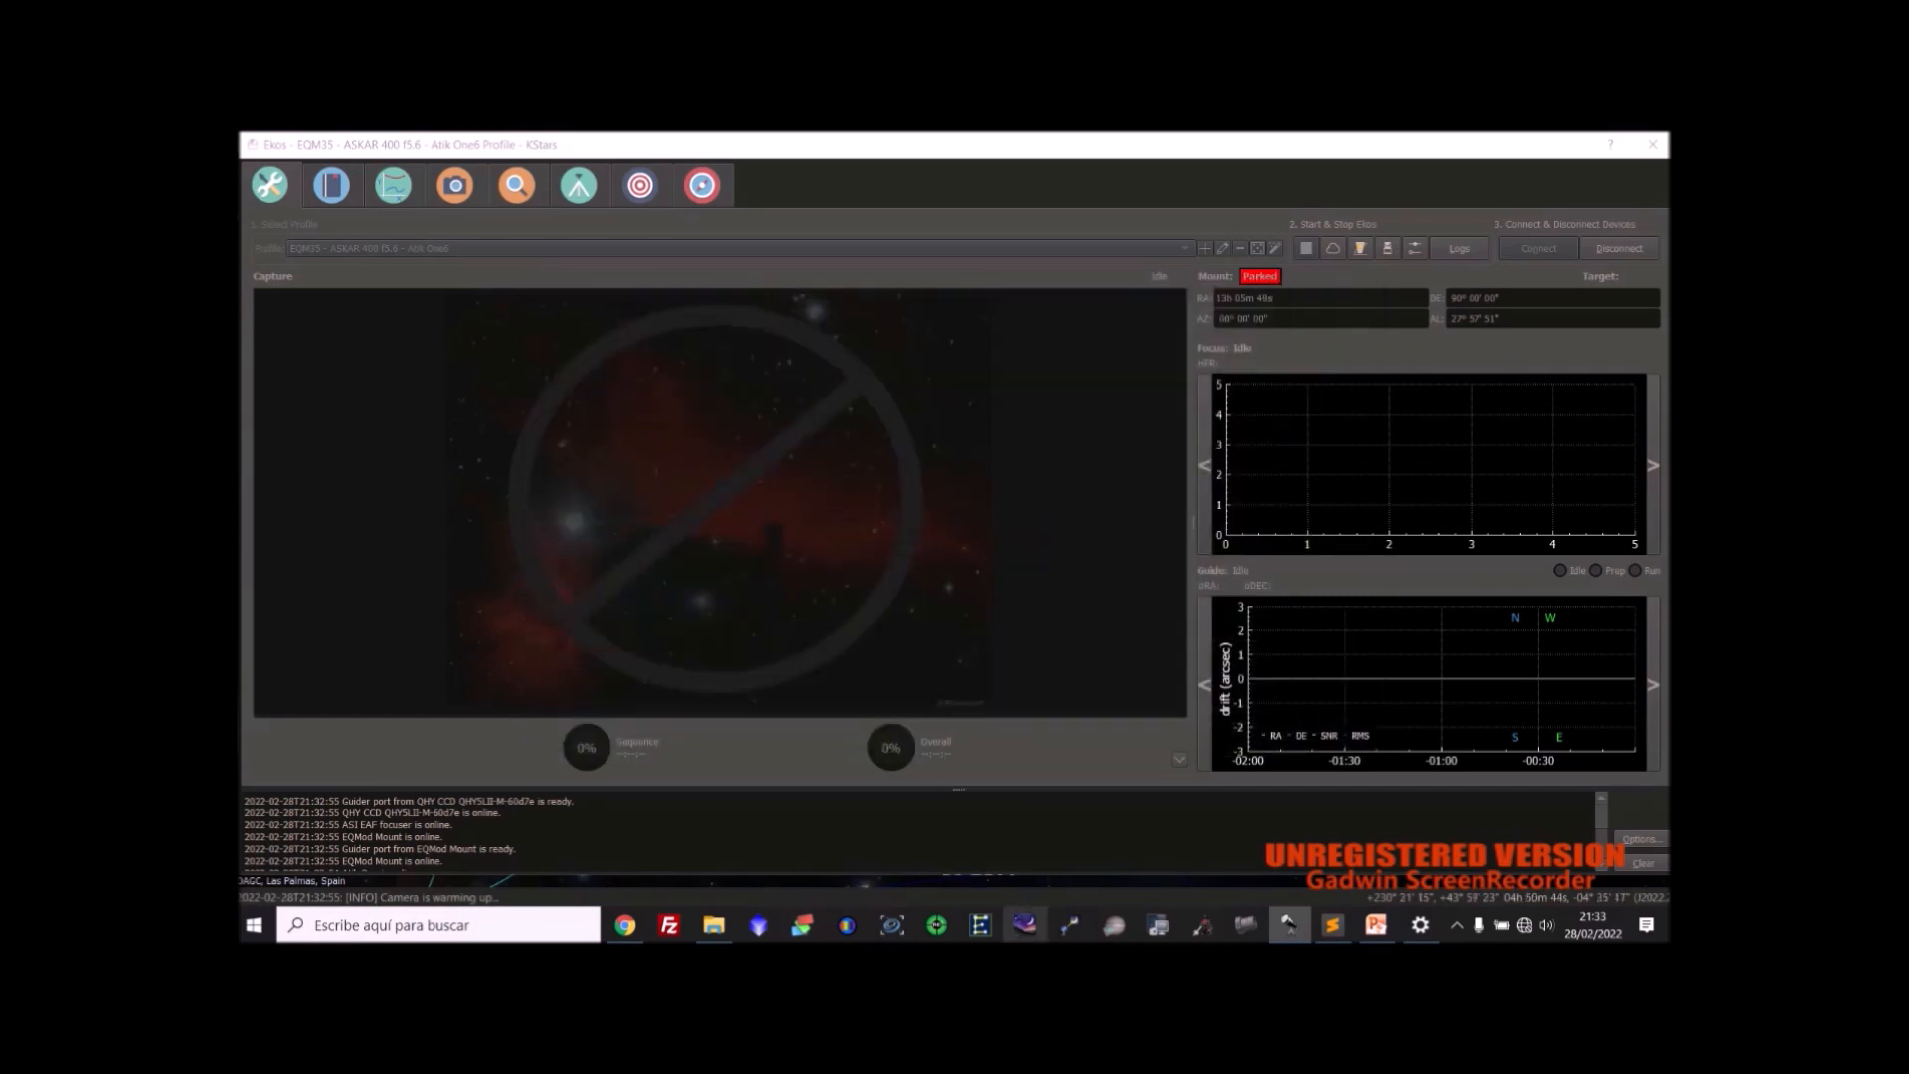
Switch to the PowerPoint checklist and review the lines on starting Ekos, checking all devices, and cooling the main camera.
{"action": "left_click", "coordinate": [1376, 924]}
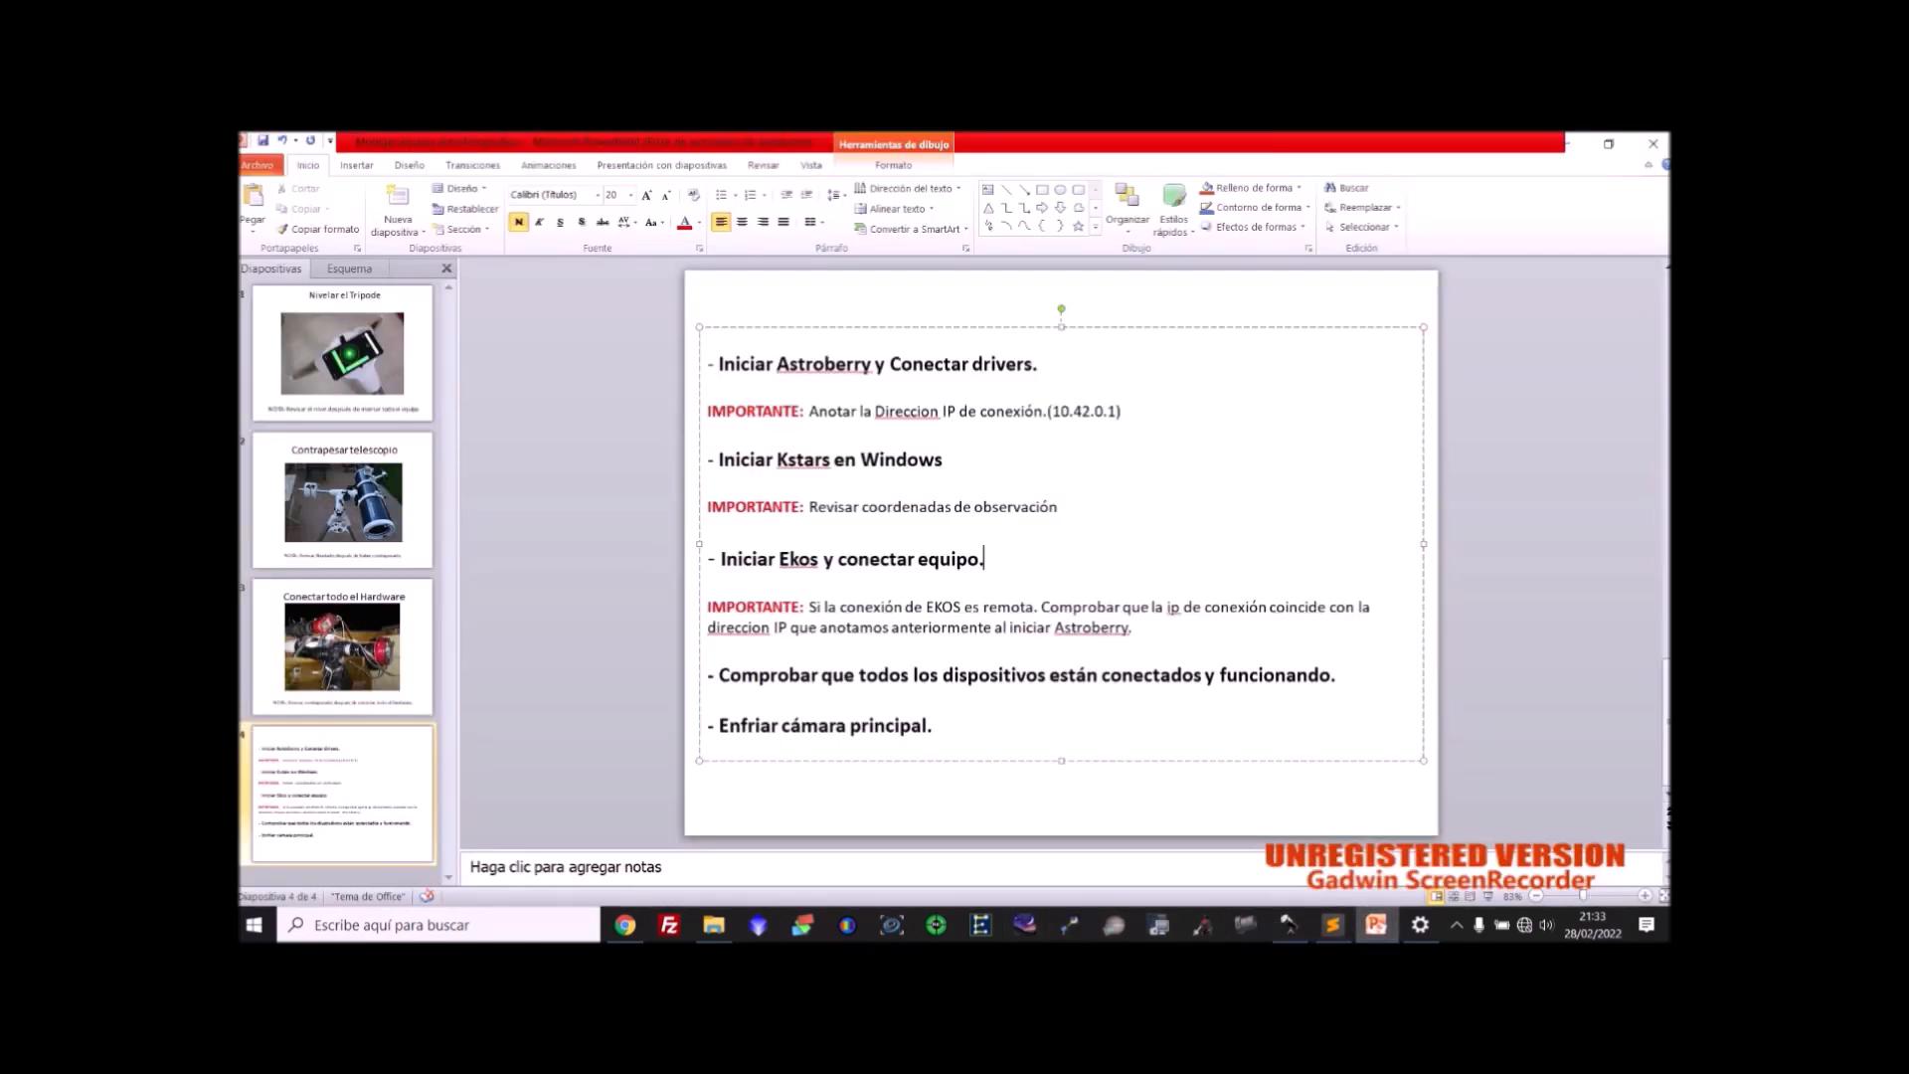
{"action": "left_click_drag", "start_coordinate": [719, 559], "coordinate": [981, 559]}
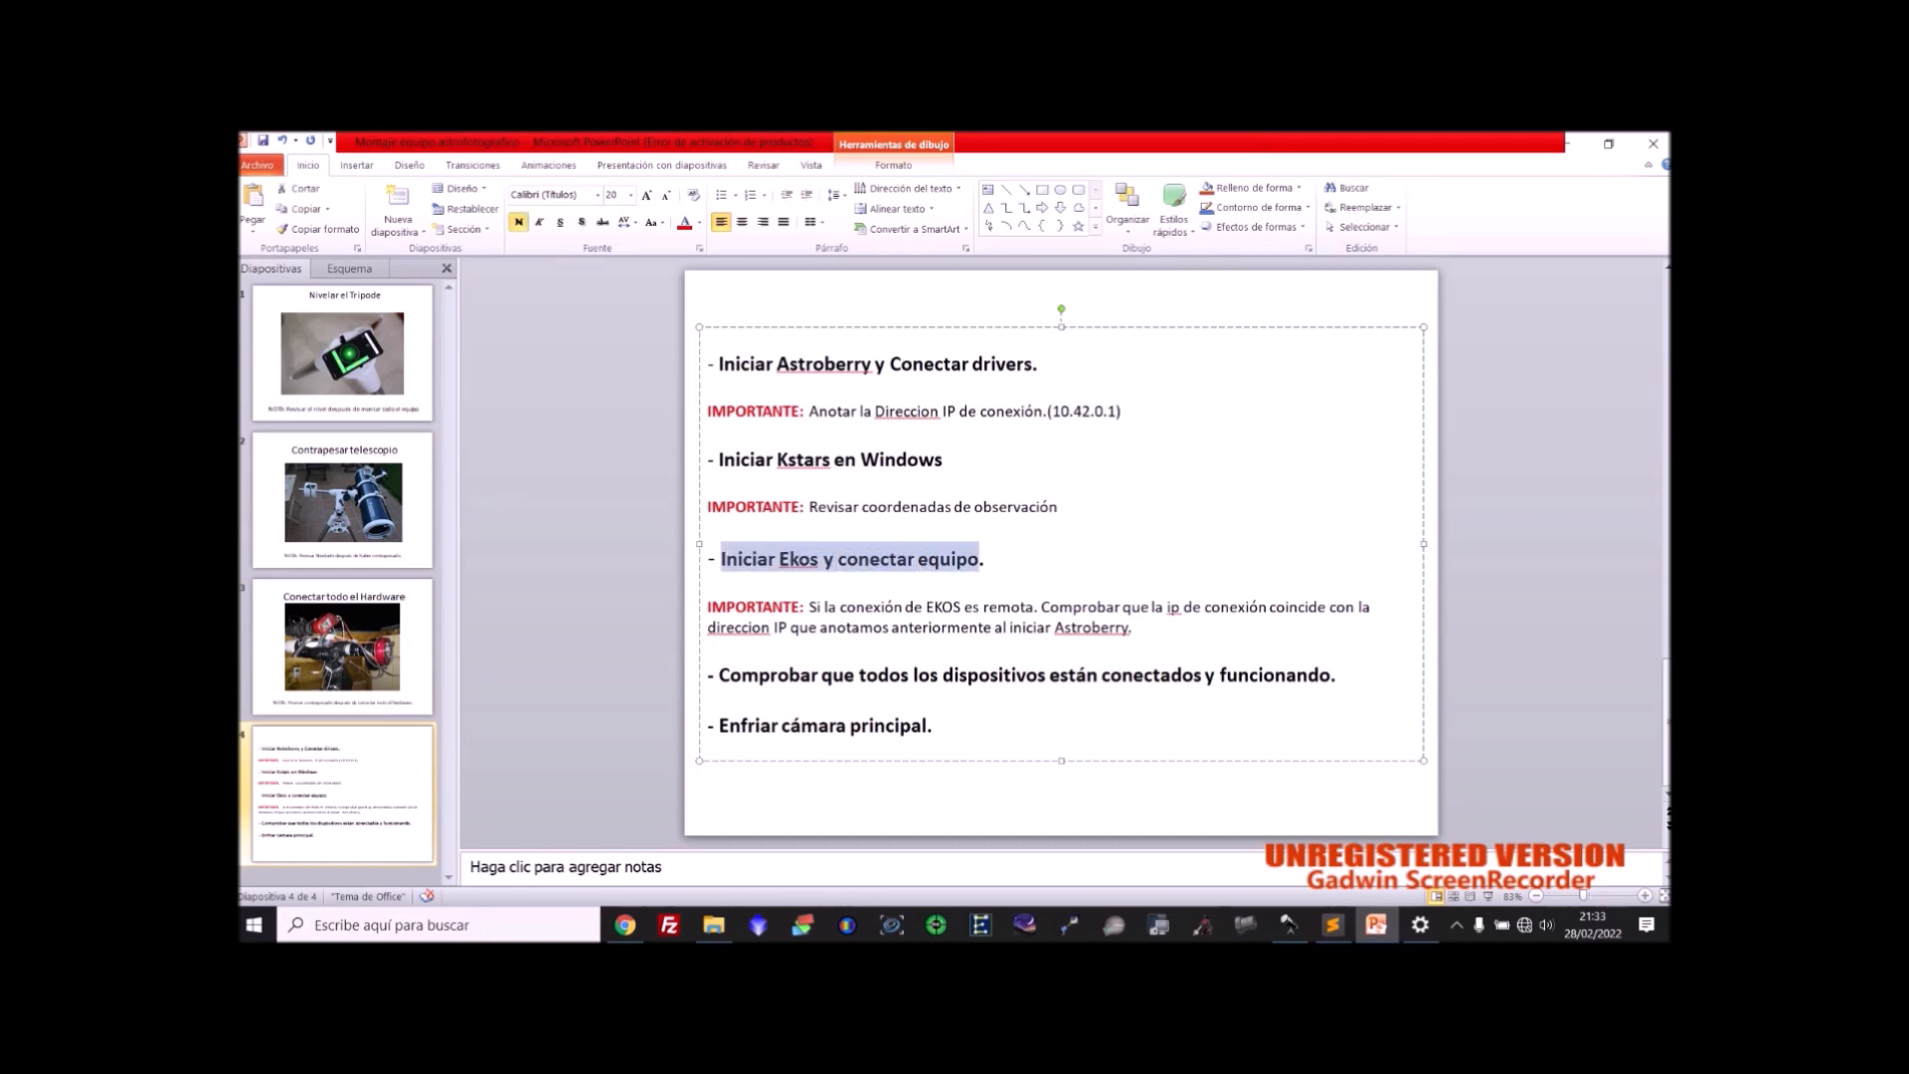
{"action": "left_click", "coordinate": [799, 559]}
{"action": "left_click", "coordinate": [940, 559]}
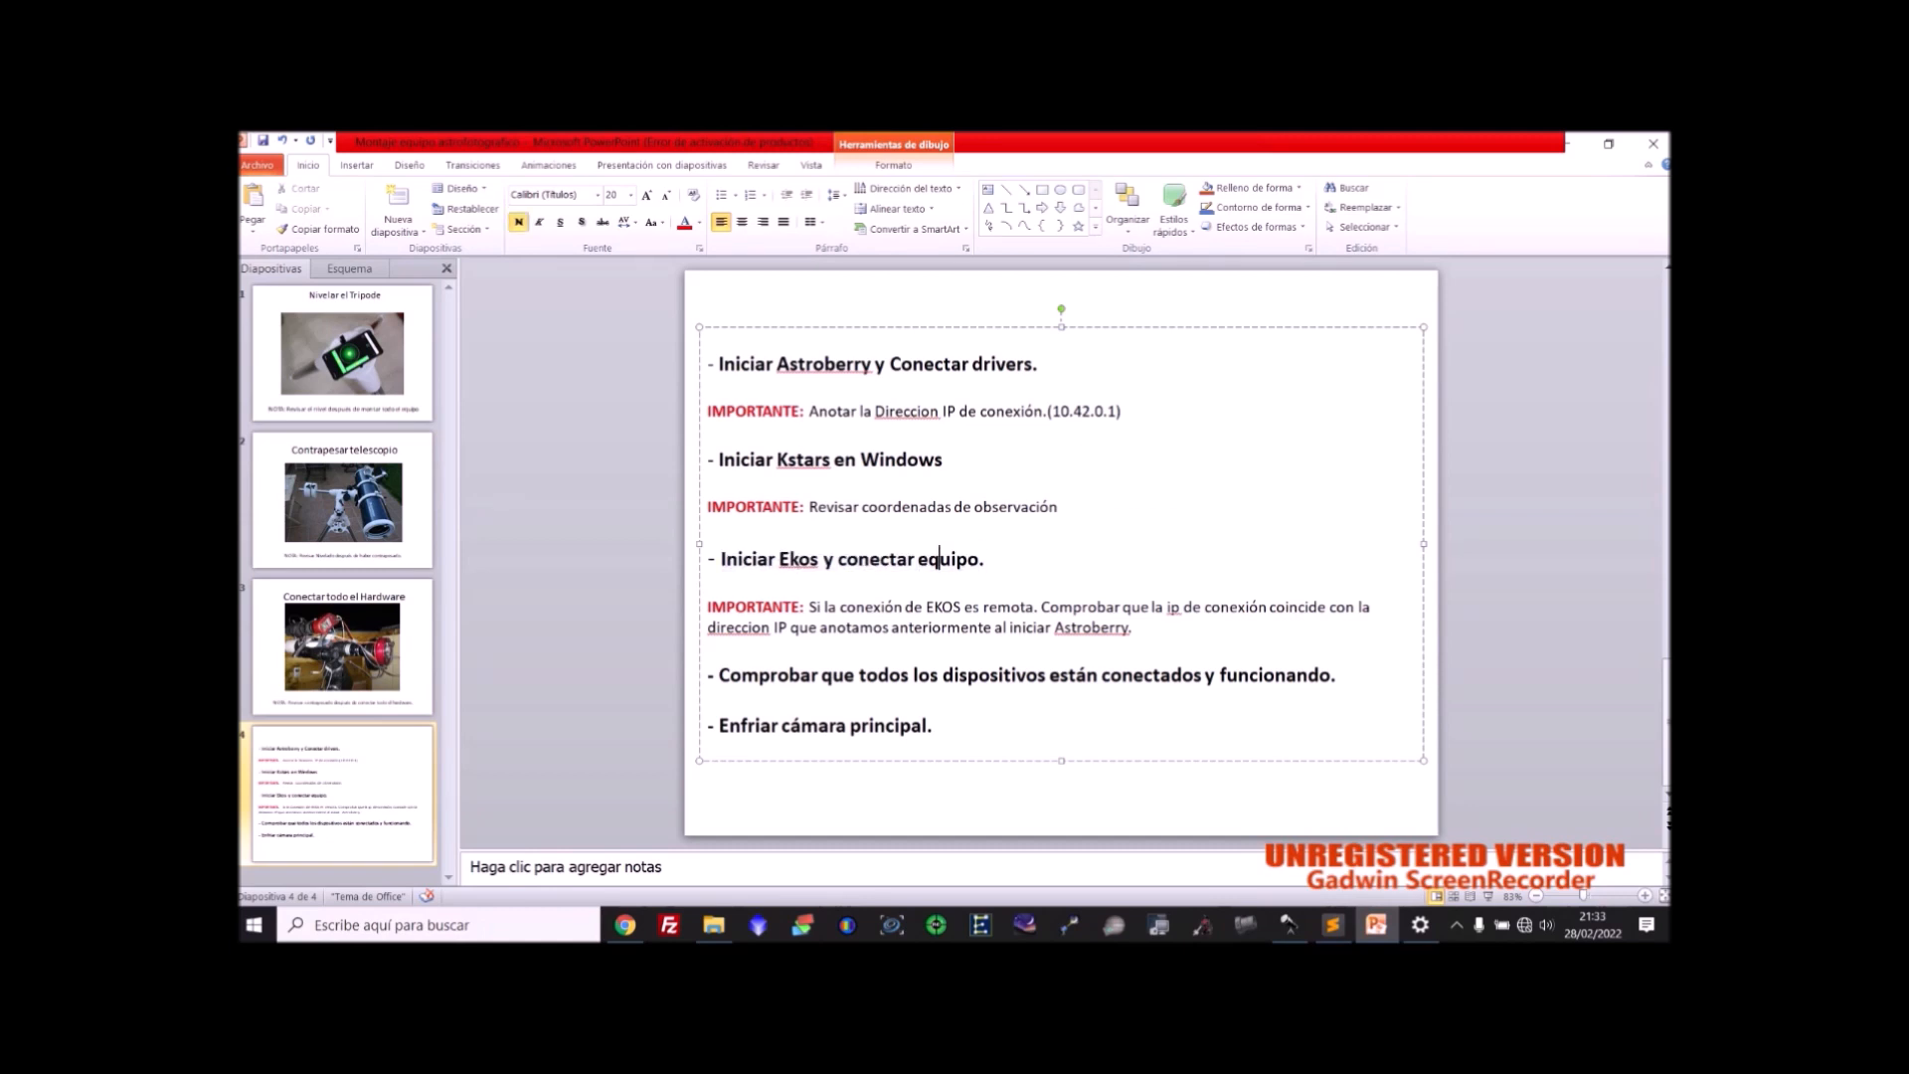
{"action": "left_click_drag", "start_coordinate": [719, 675], "coordinate": [1334, 675]}
{"action": "left_click", "coordinate": [933, 725]}
Return to KStars and highlight the desired CCD temperature in the Ekos camera module.
{"action": "left_click", "coordinate": [1288, 926]}
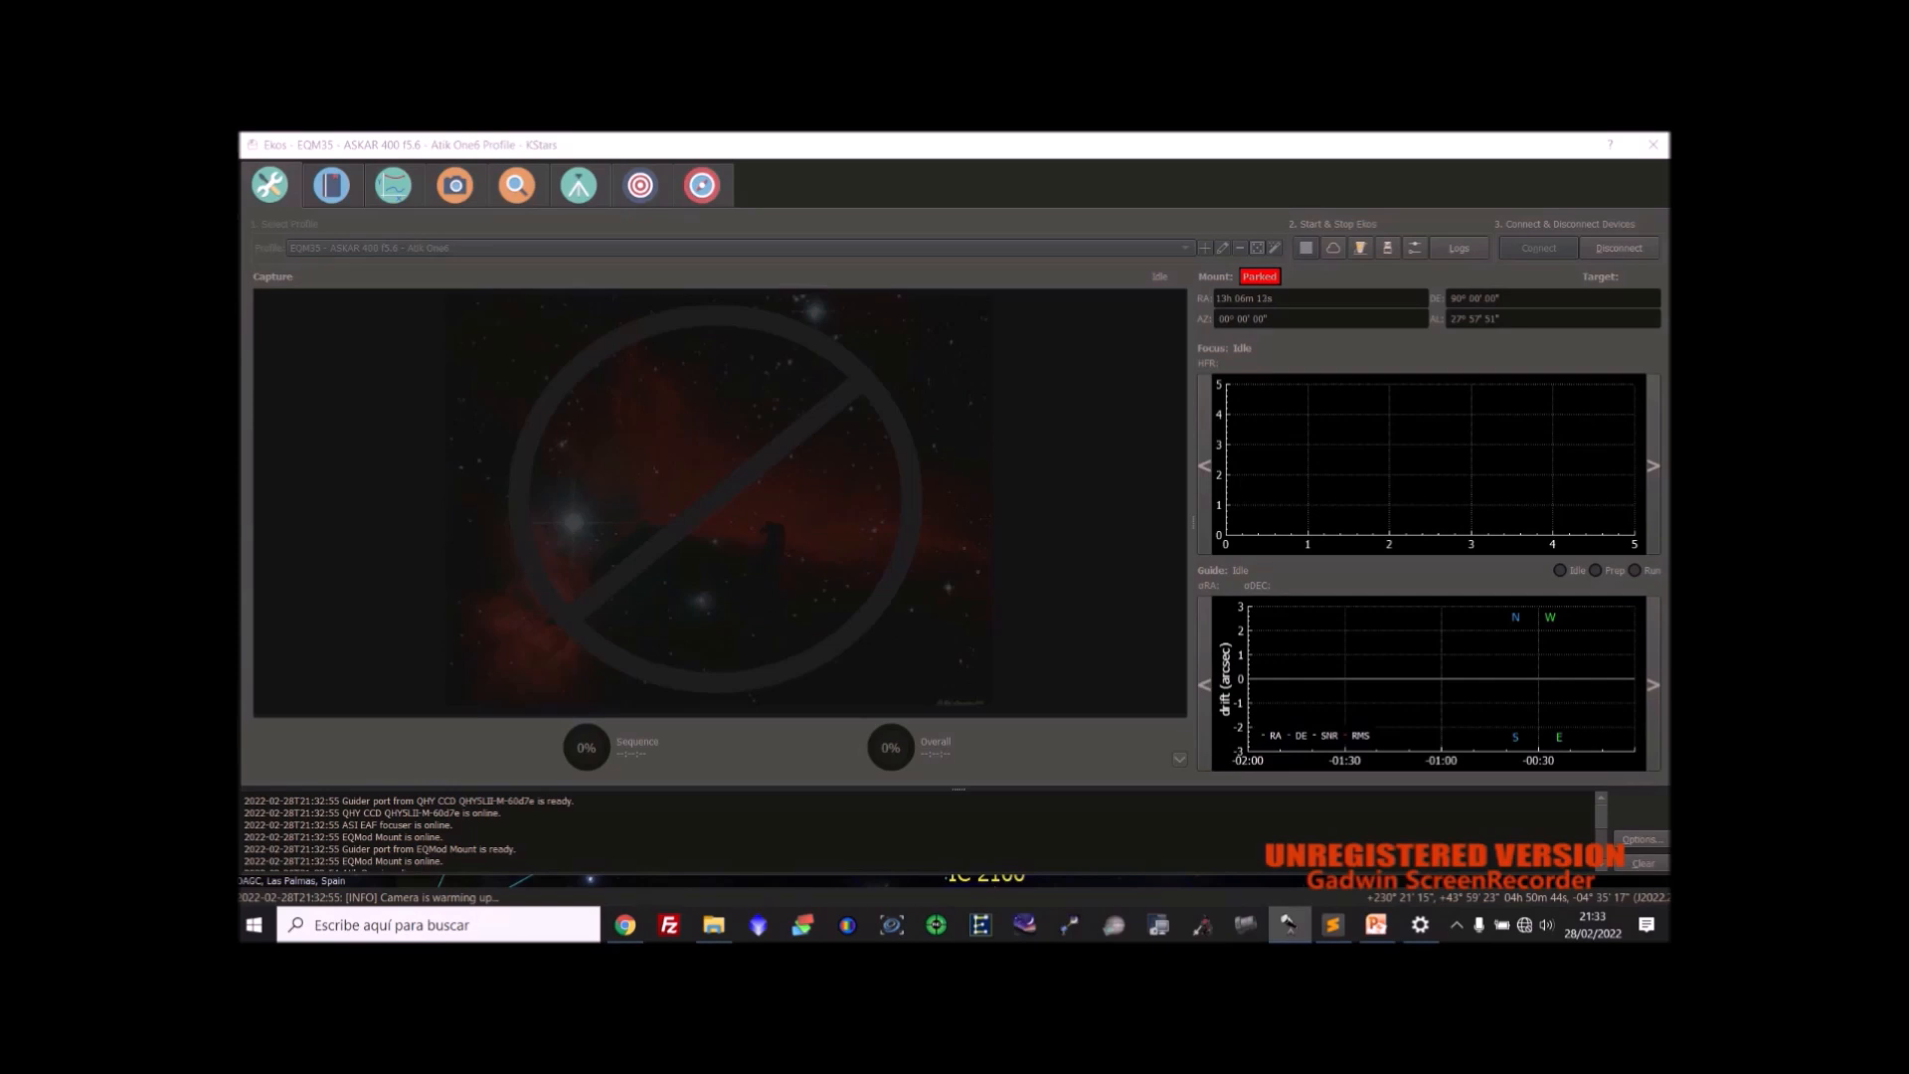
{"action": "left_click", "coordinate": [463, 195]}
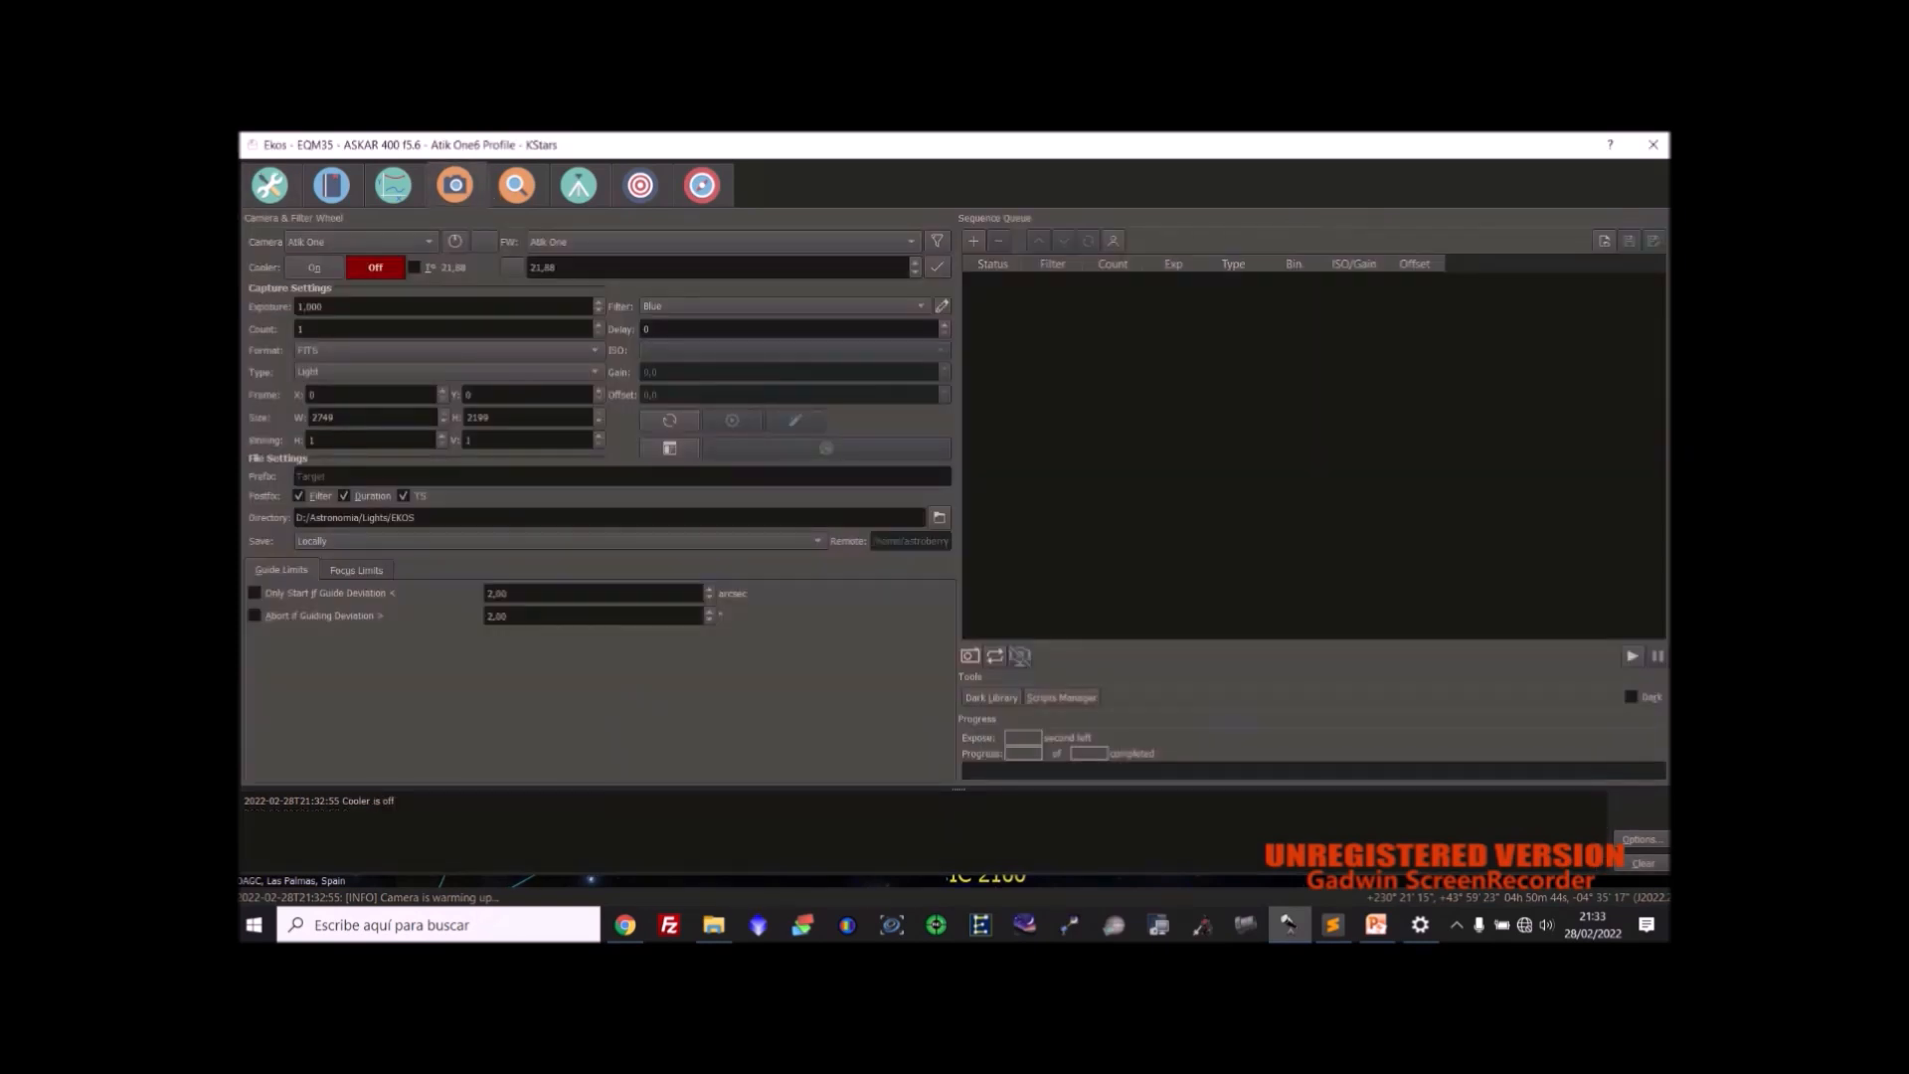
{"action": "left_click_drag", "start_coordinate": [557, 267], "coordinate": [528, 268]}
{"action": "left_click", "coordinate": [547, 266]}
{"action": "double_click", "coordinate": [544, 268]}
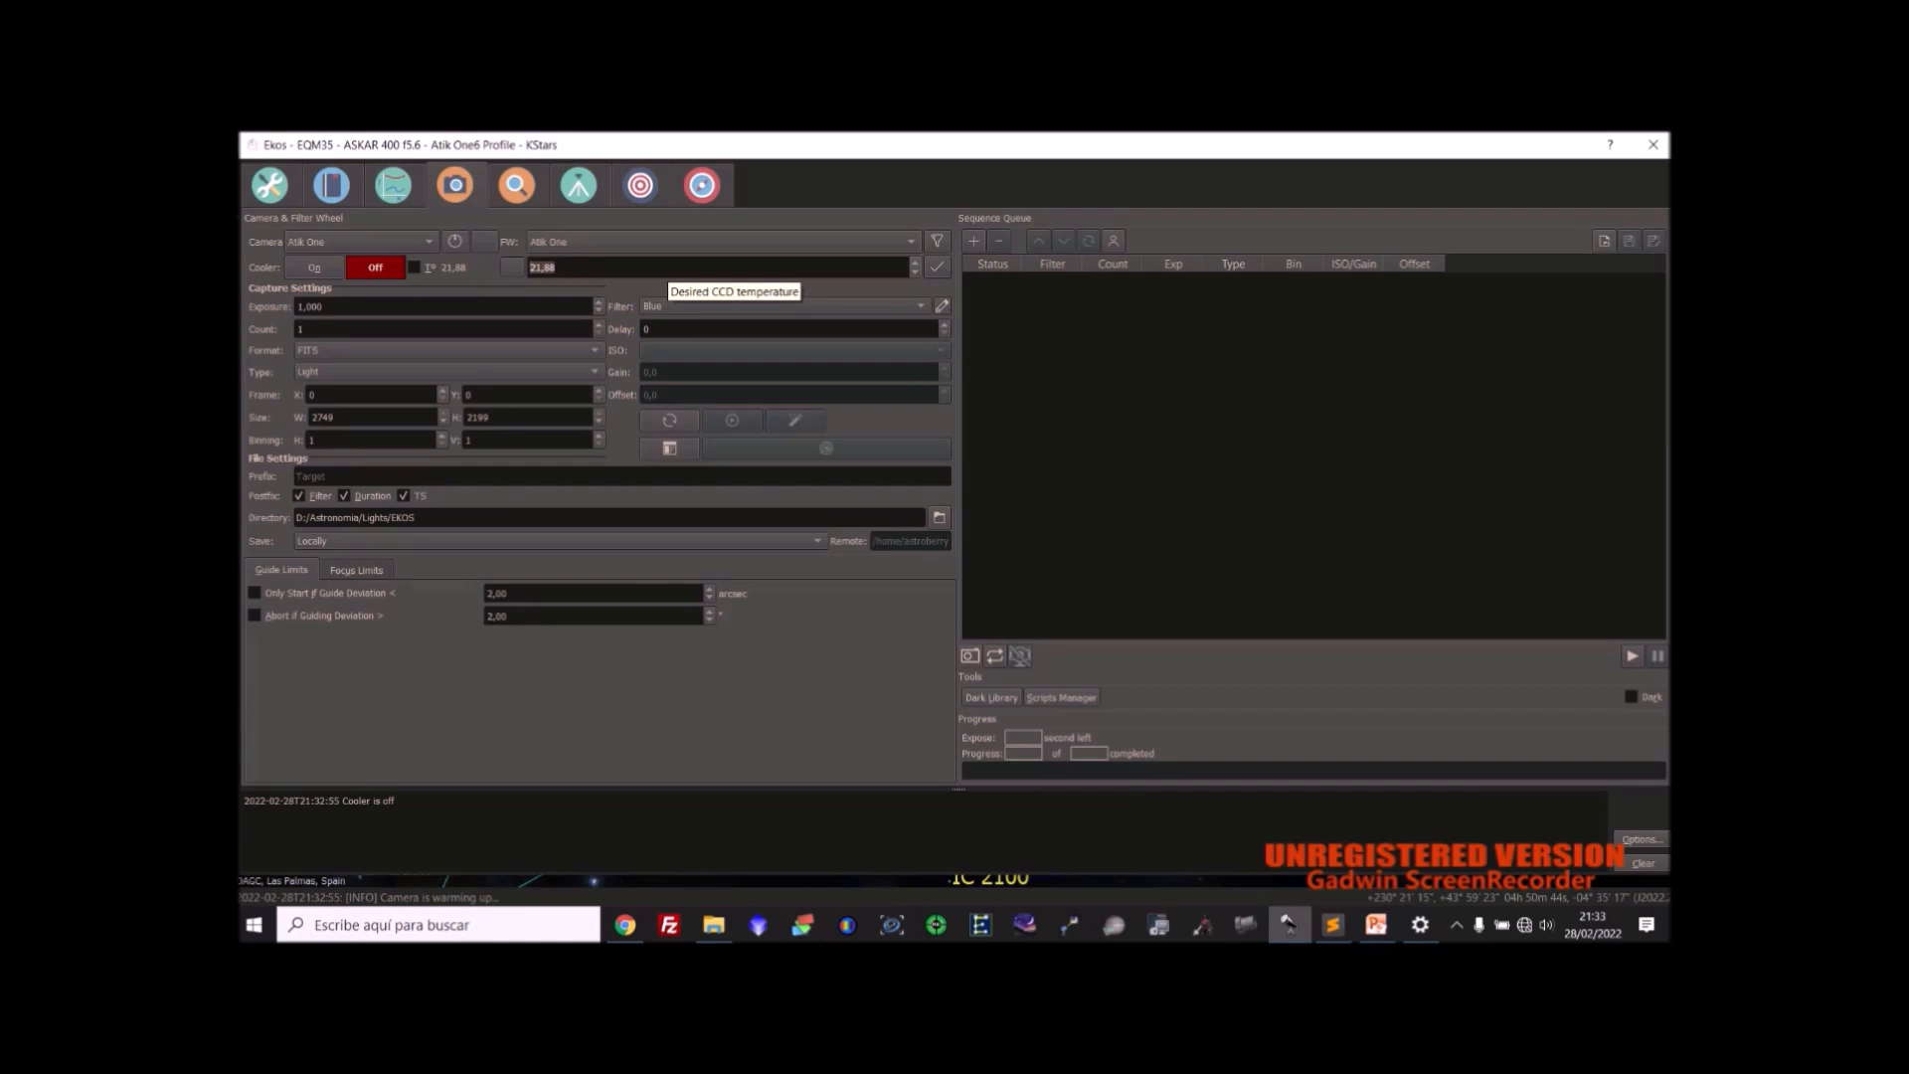
Open the Atik One settings in the INDI Control Panel and examine the temperature ramp's Max. dT and threshold values.
{"action": "left_click", "coordinate": [269, 185]}
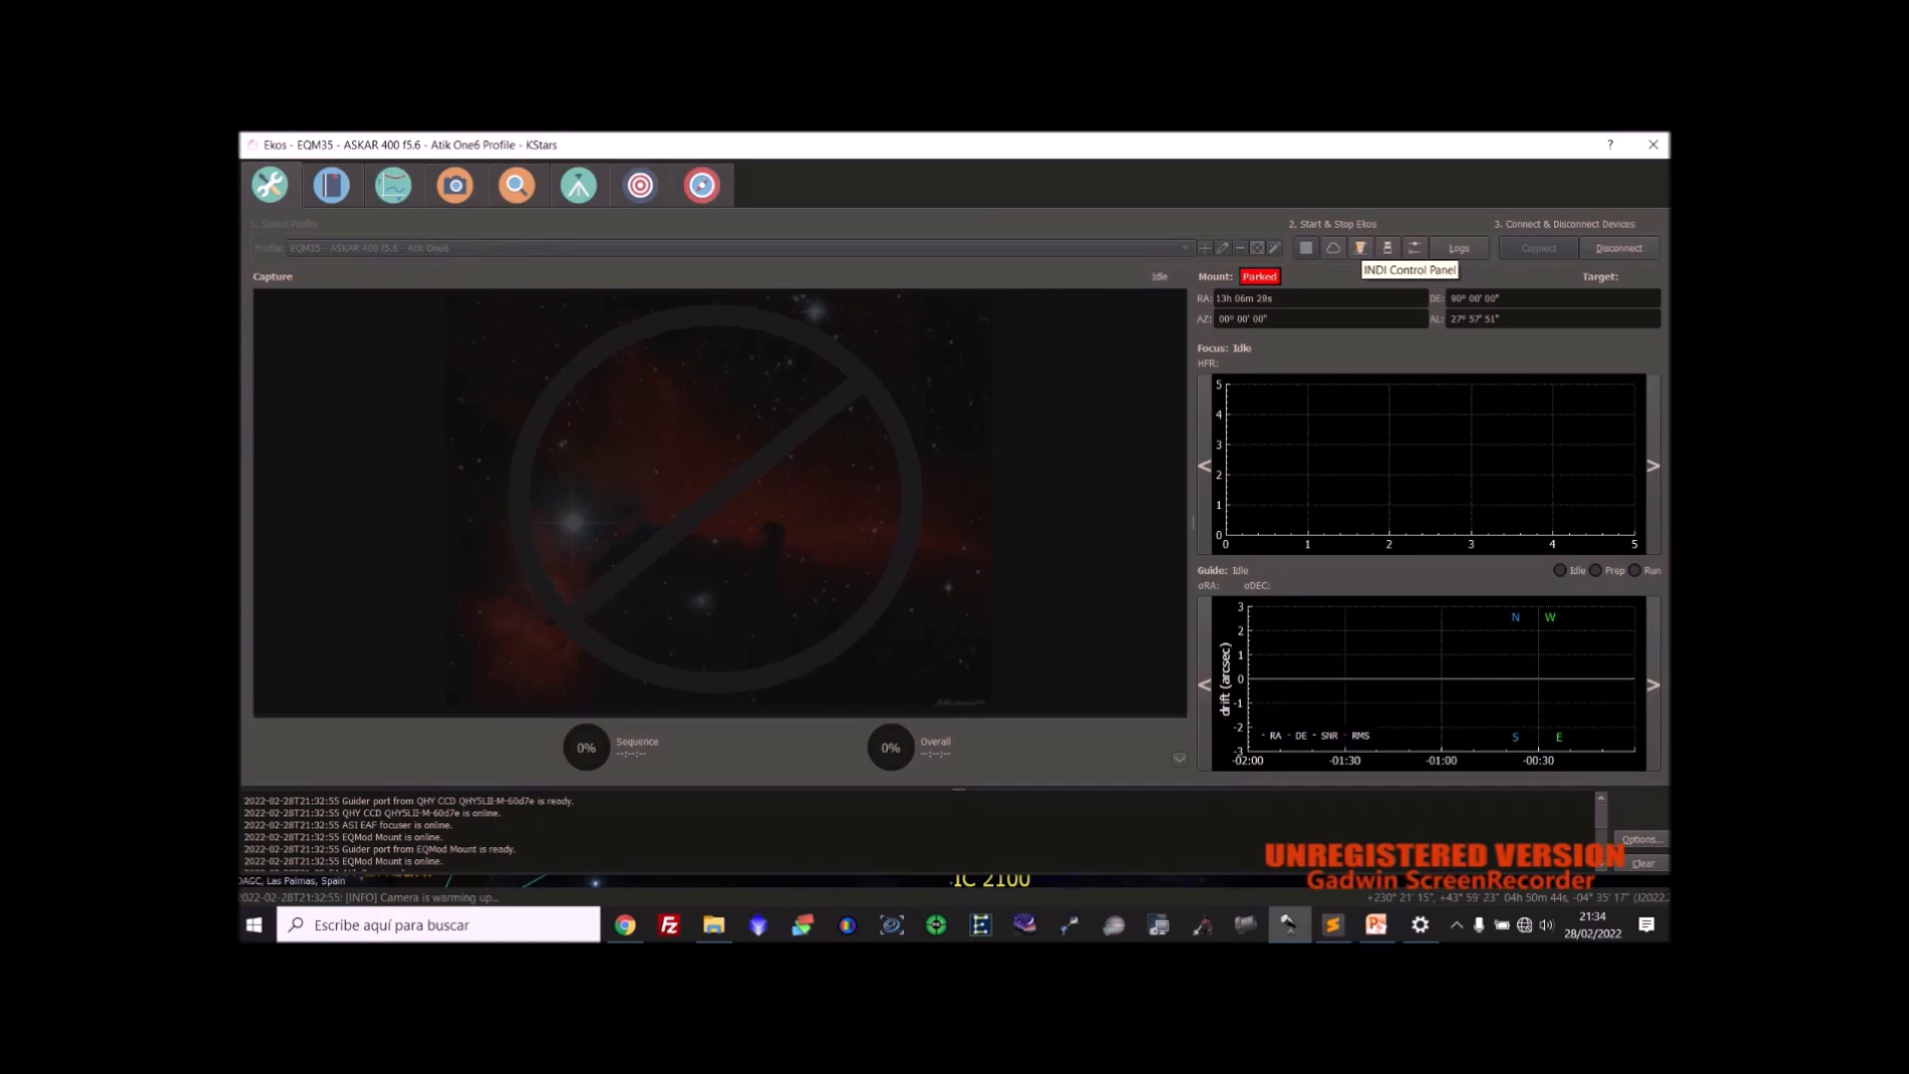
{"action": "left_click", "coordinate": [1360, 248]}
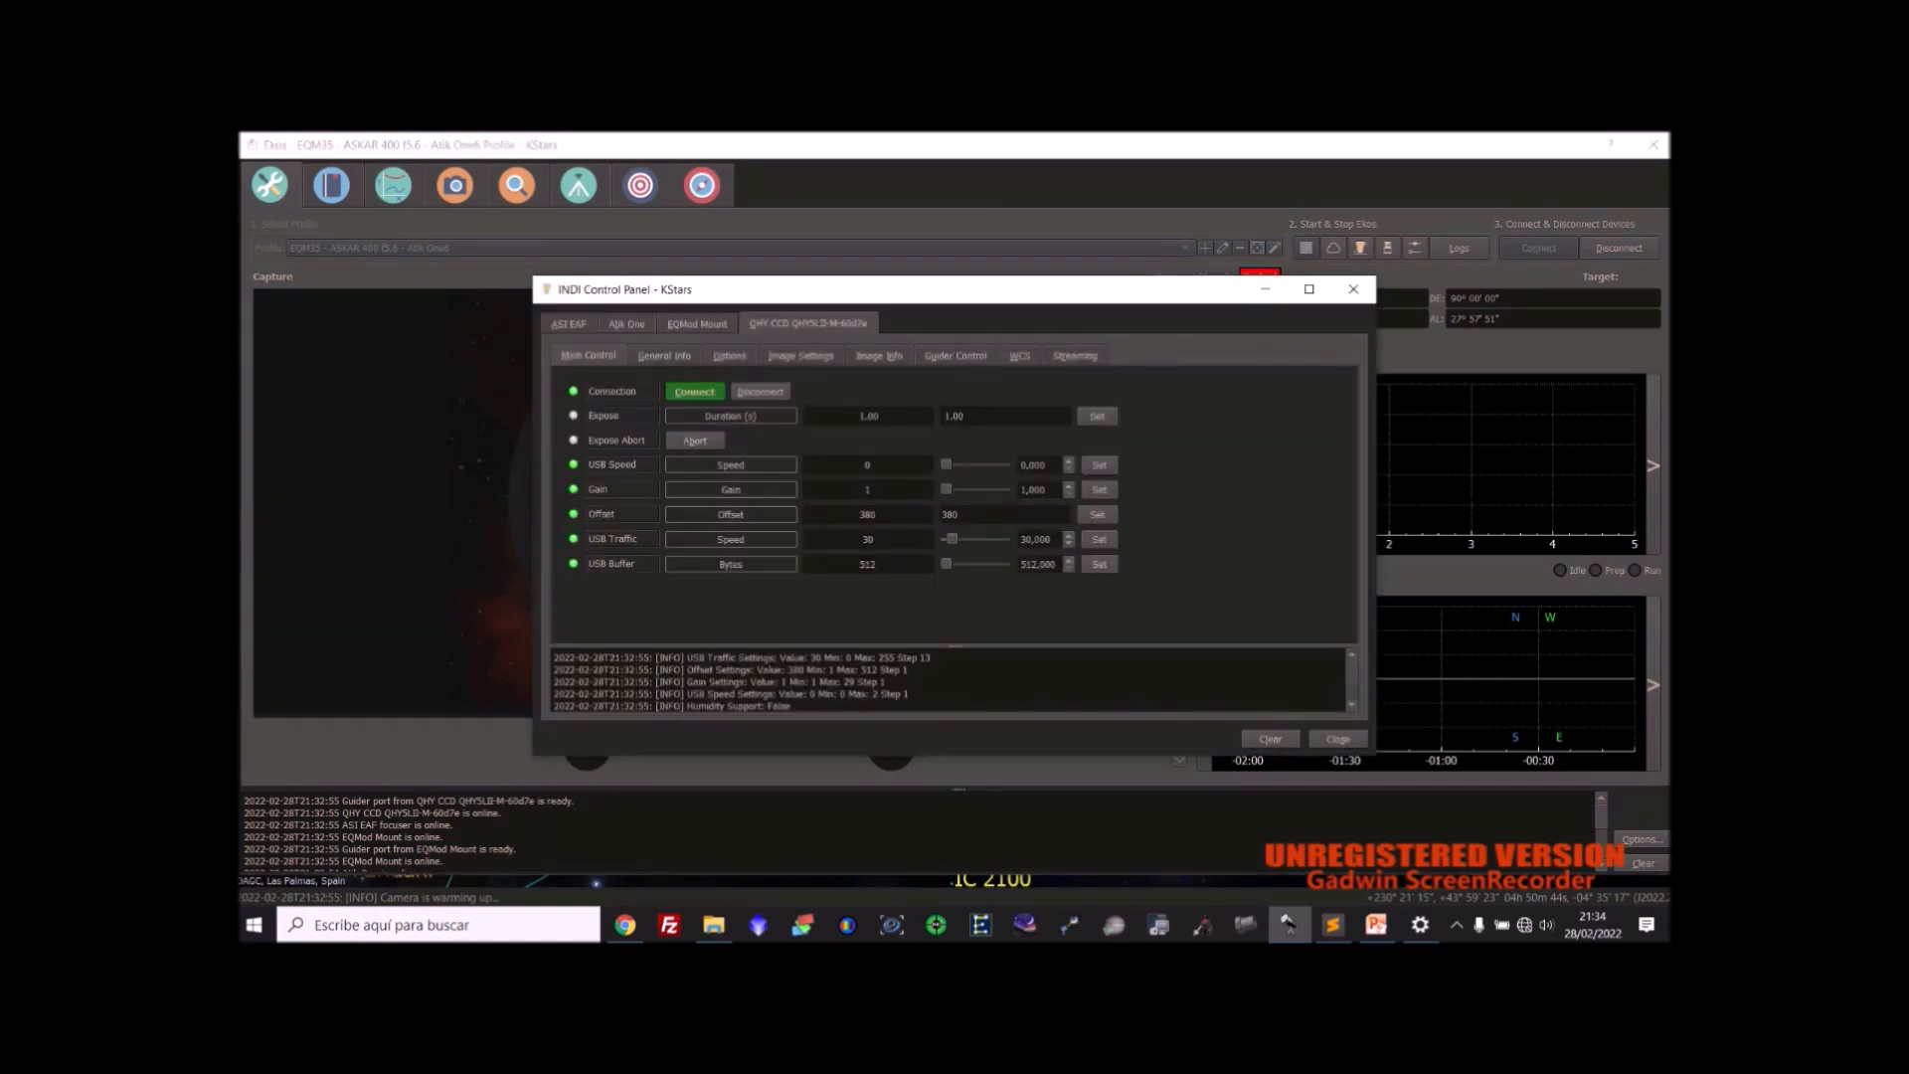
{"action": "left_click", "coordinate": [626, 324]}
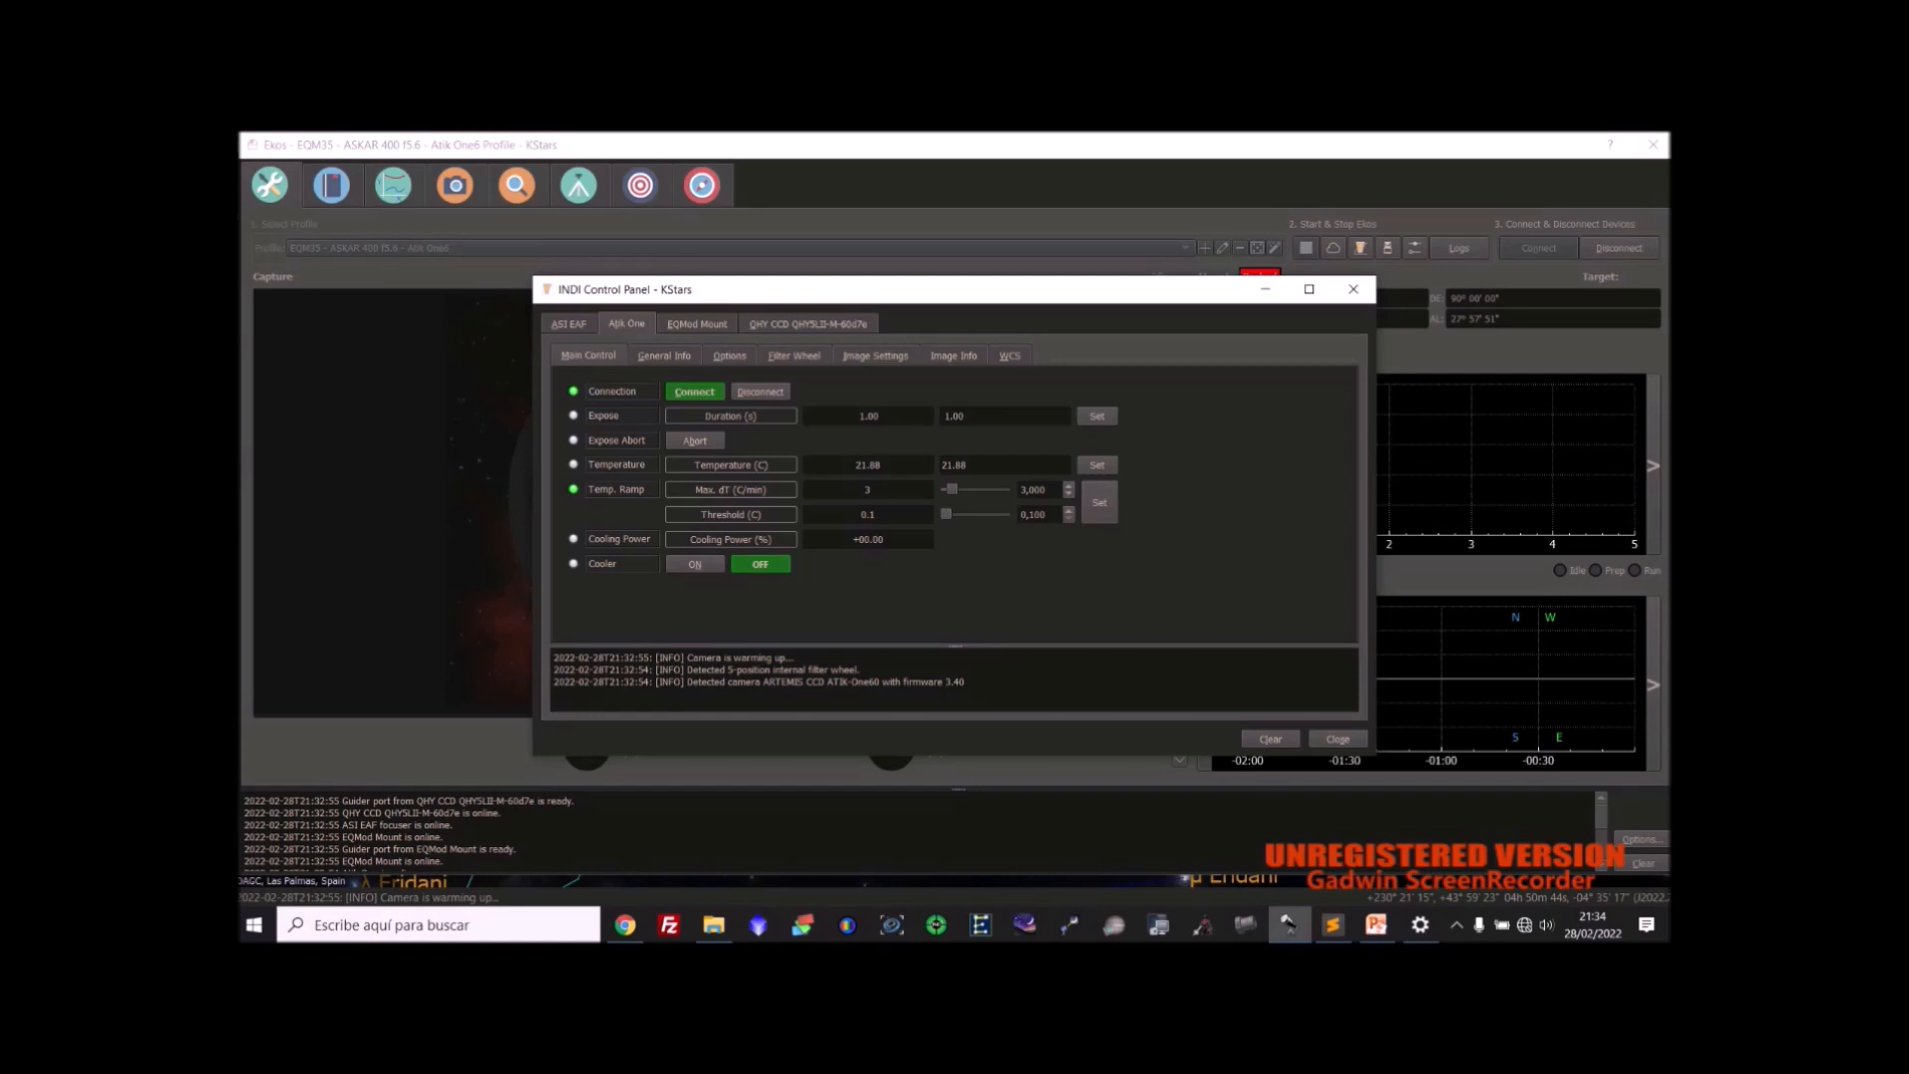
{"action": "double_click", "coordinate": [1037, 489]}
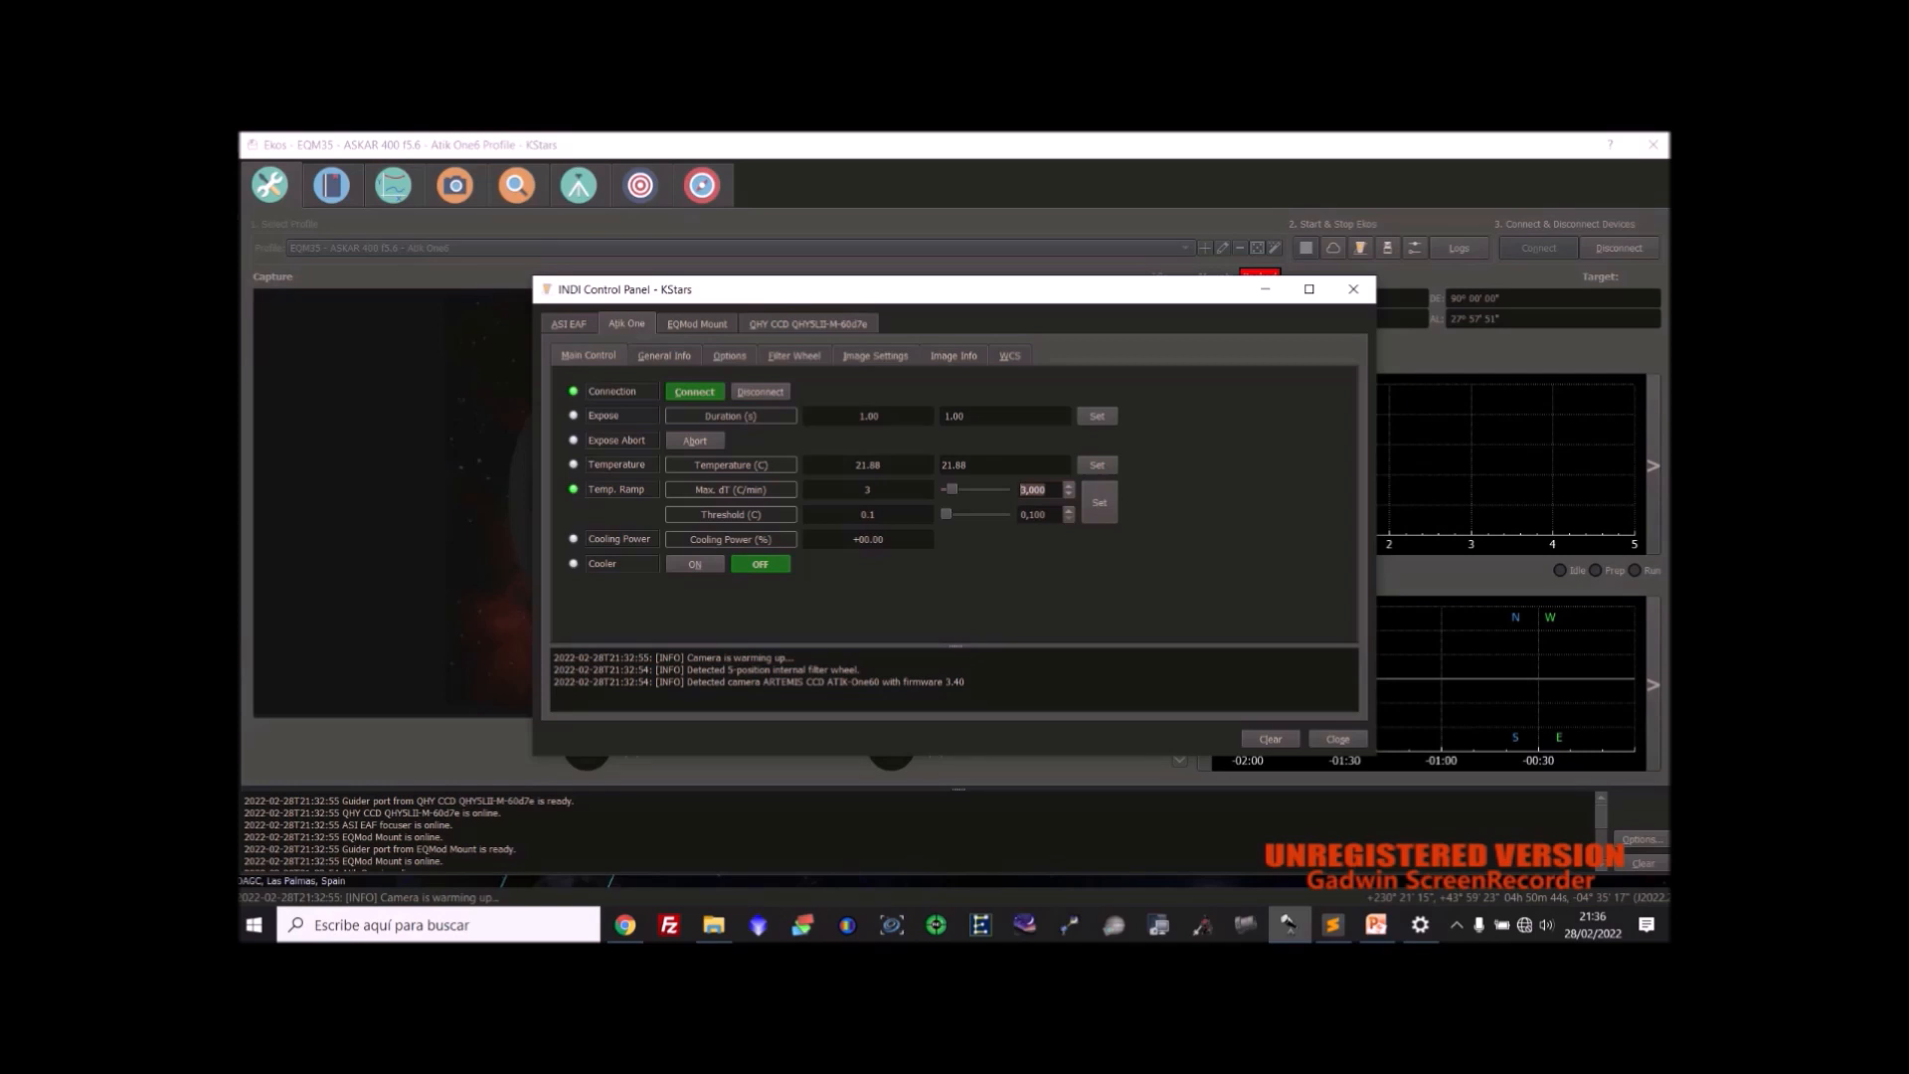
{"action": "left_click", "coordinate": [1036, 489]}
{"action": "double_click", "coordinate": [1034, 489]}
{"action": "left_click", "coordinate": [1038, 514]}
Set the Atik One target temperature to 0 °C and turn its cooler on.
{"action": "double_click", "coordinate": [953, 464]}
{"action": "type", "text": "0"}
{"action": "left_click", "coordinate": [1045, 514]}
{"action": "left_click", "coordinate": [695, 563]}
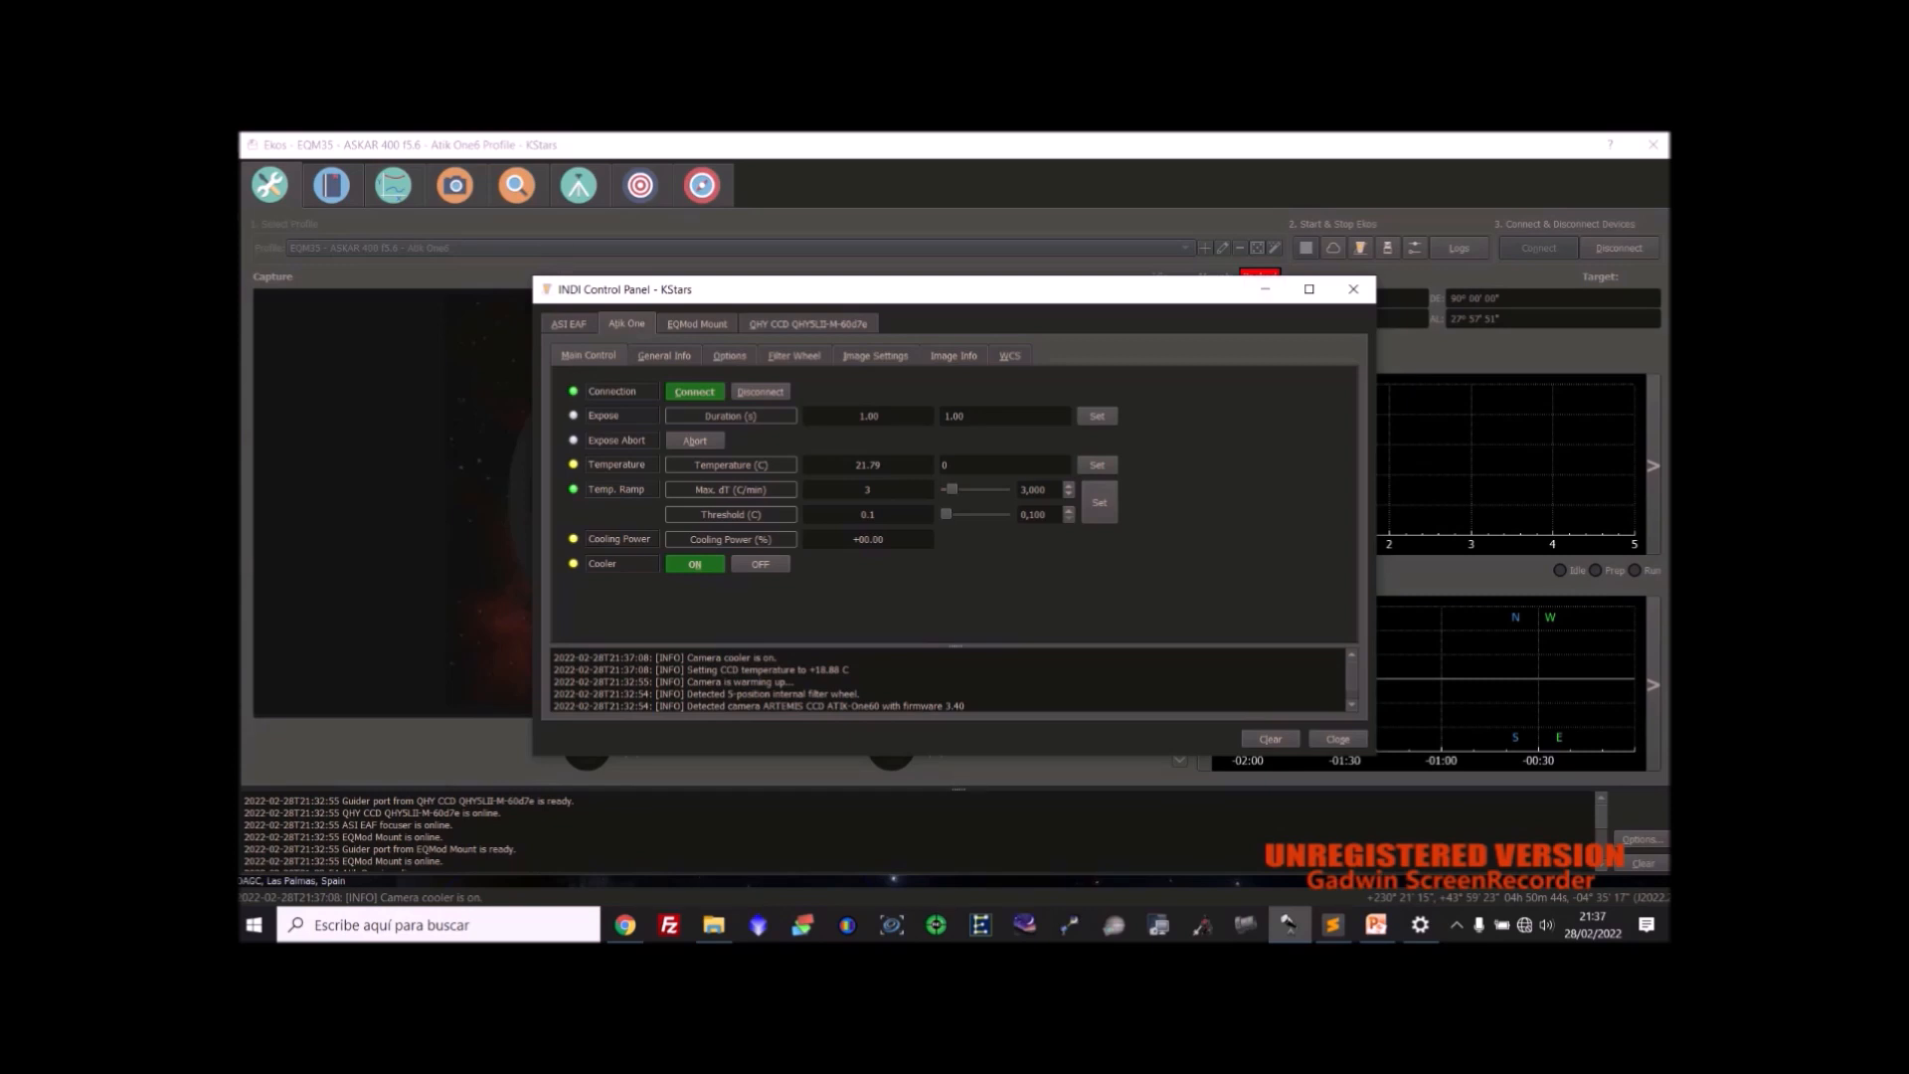
Demonstrate minimizing and restoring the INDI Control Panel, and look through the EQMod Mount, QHY CCD and Atik One settings.
{"action": "left_click", "coordinate": [1266, 289]}
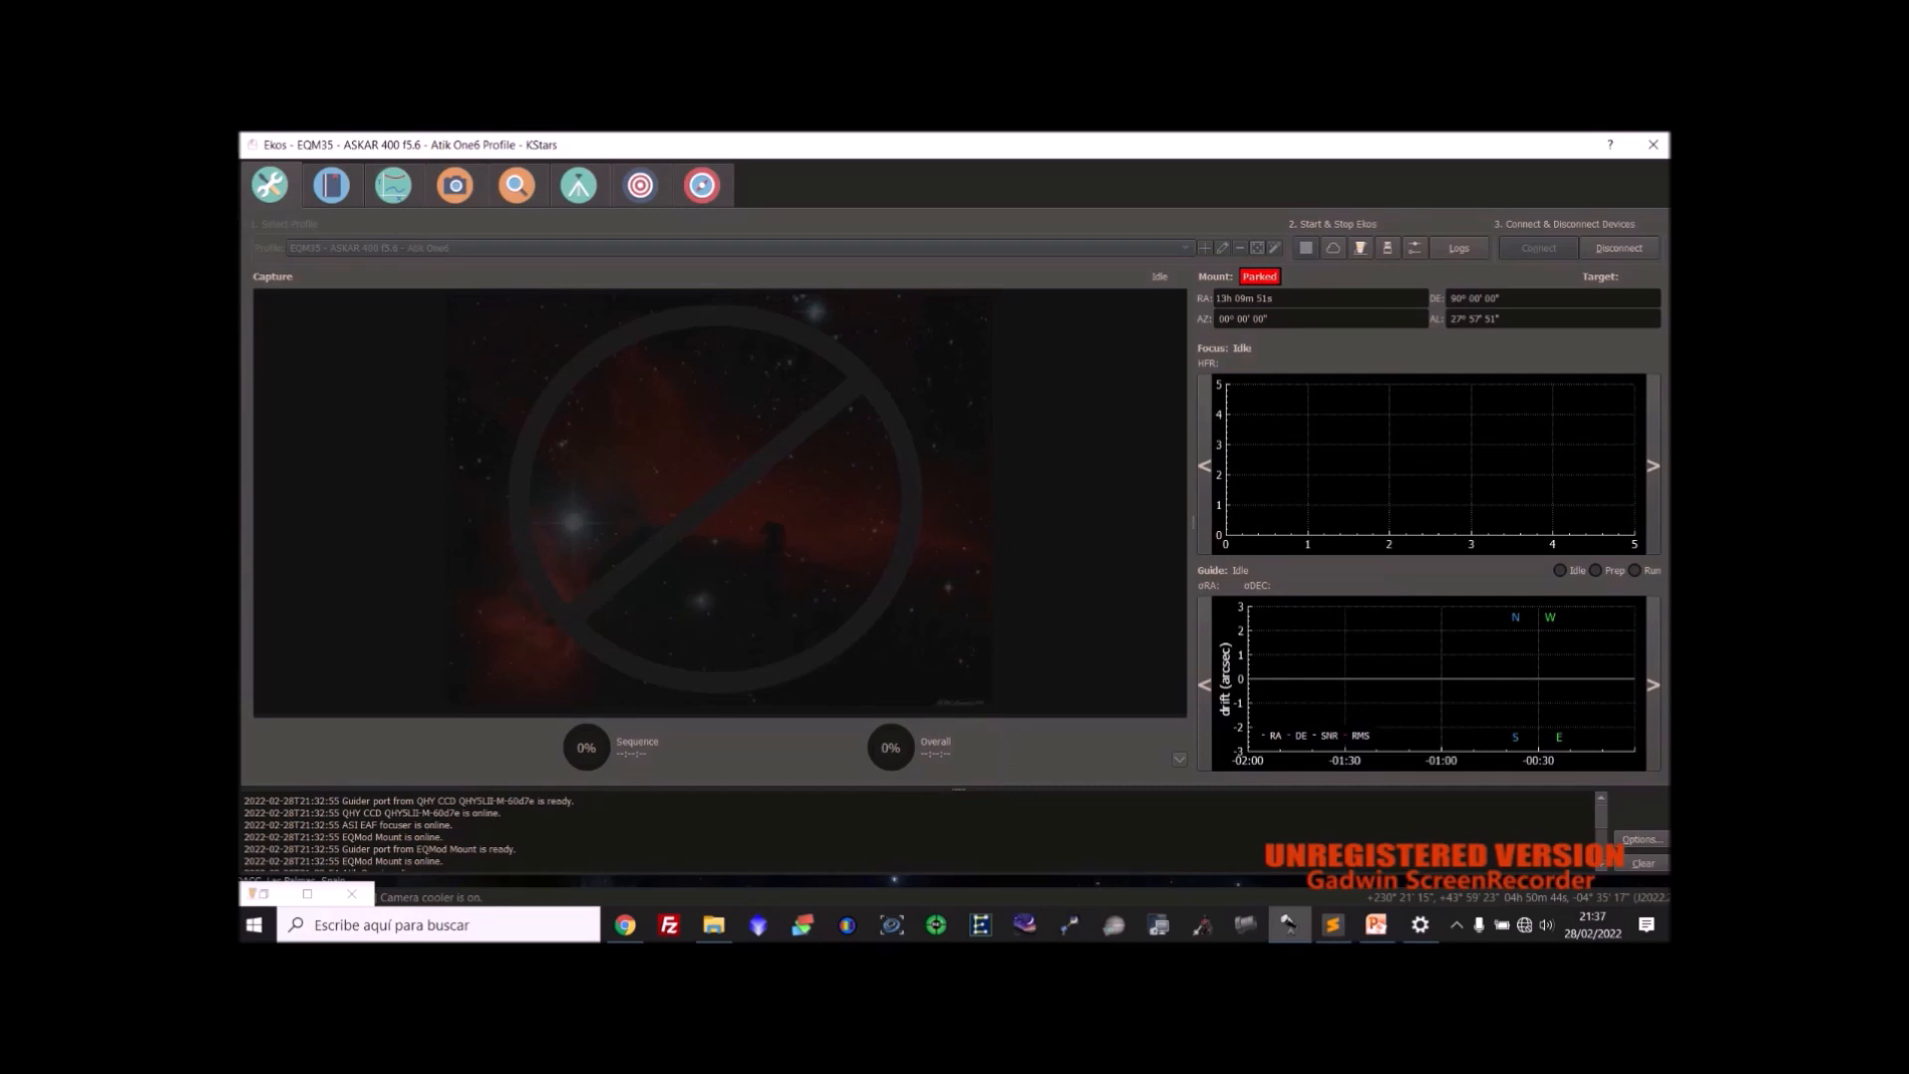
{"action": "left_click", "coordinate": [264, 894]}
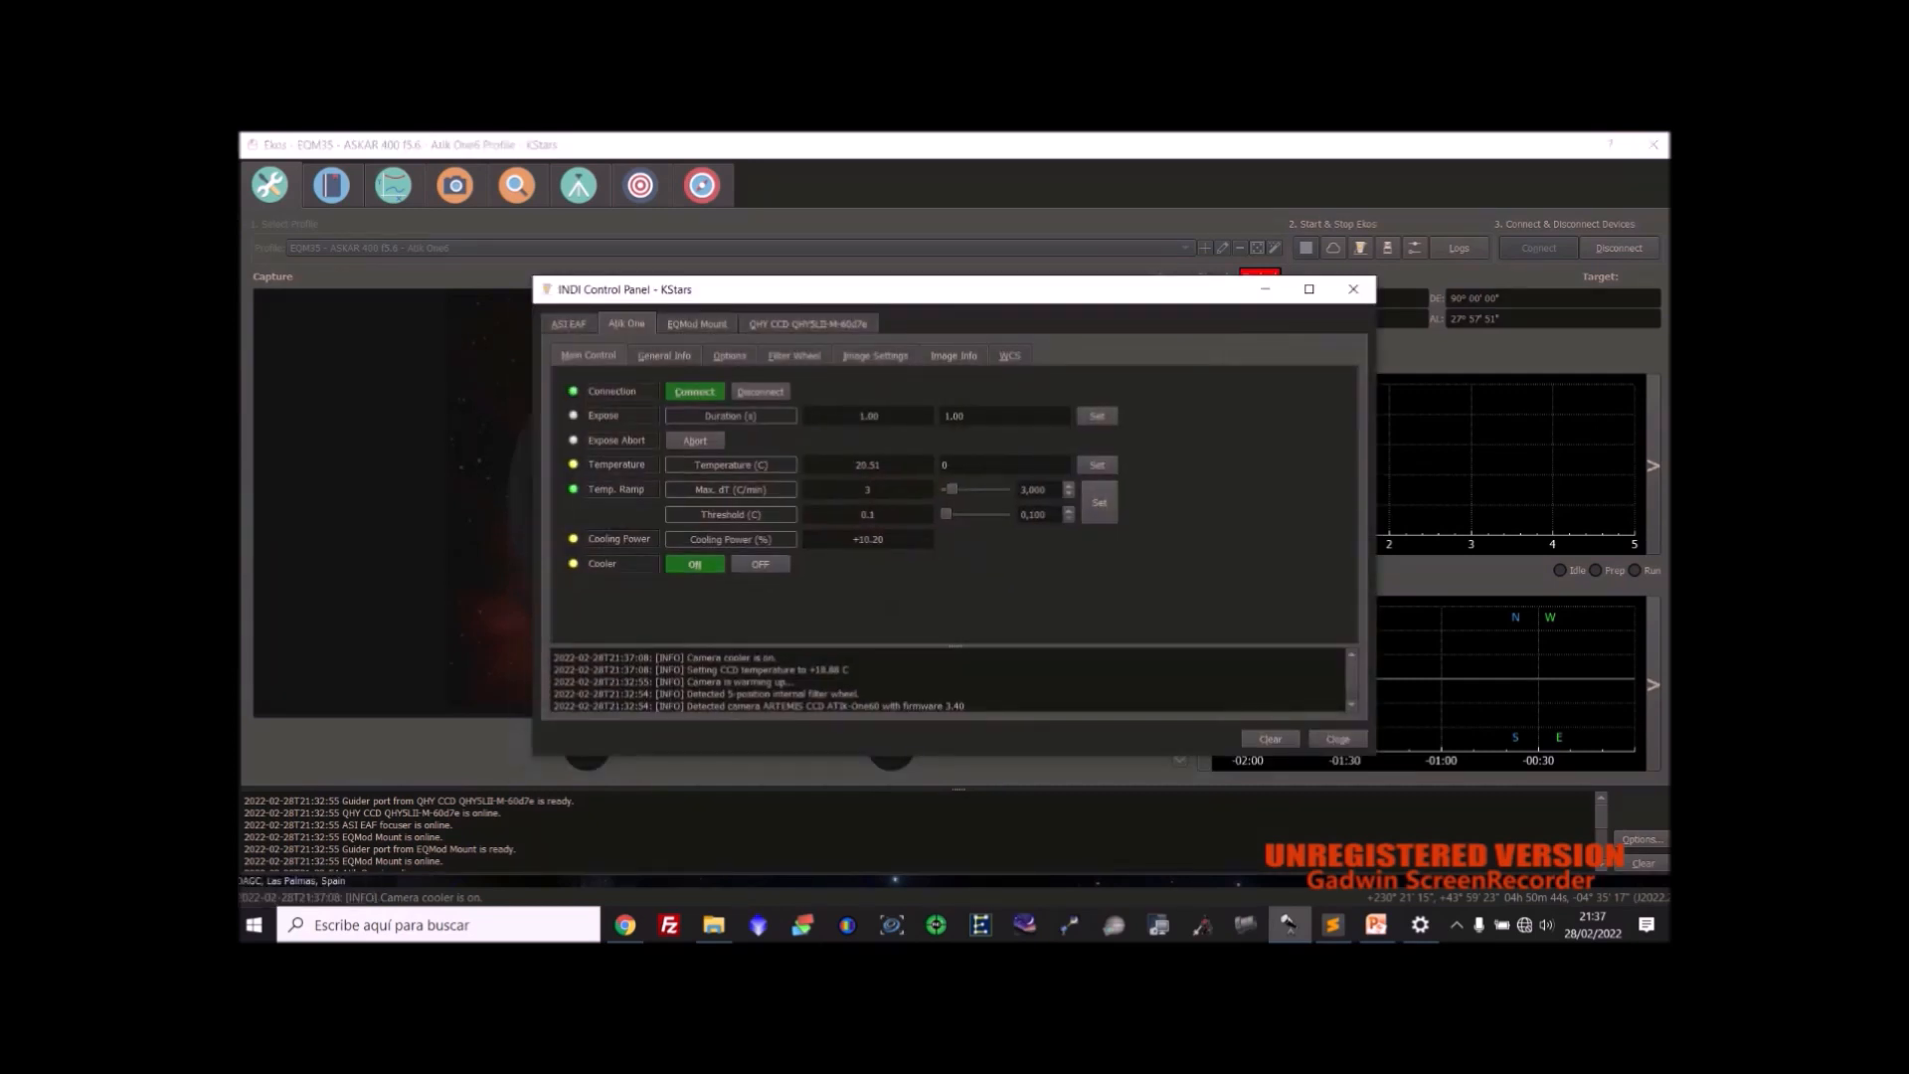
{"action": "left_click", "coordinate": [697, 325]}
{"action": "left_click", "coordinate": [809, 324]}
{"action": "left_click", "coordinate": [627, 324]}
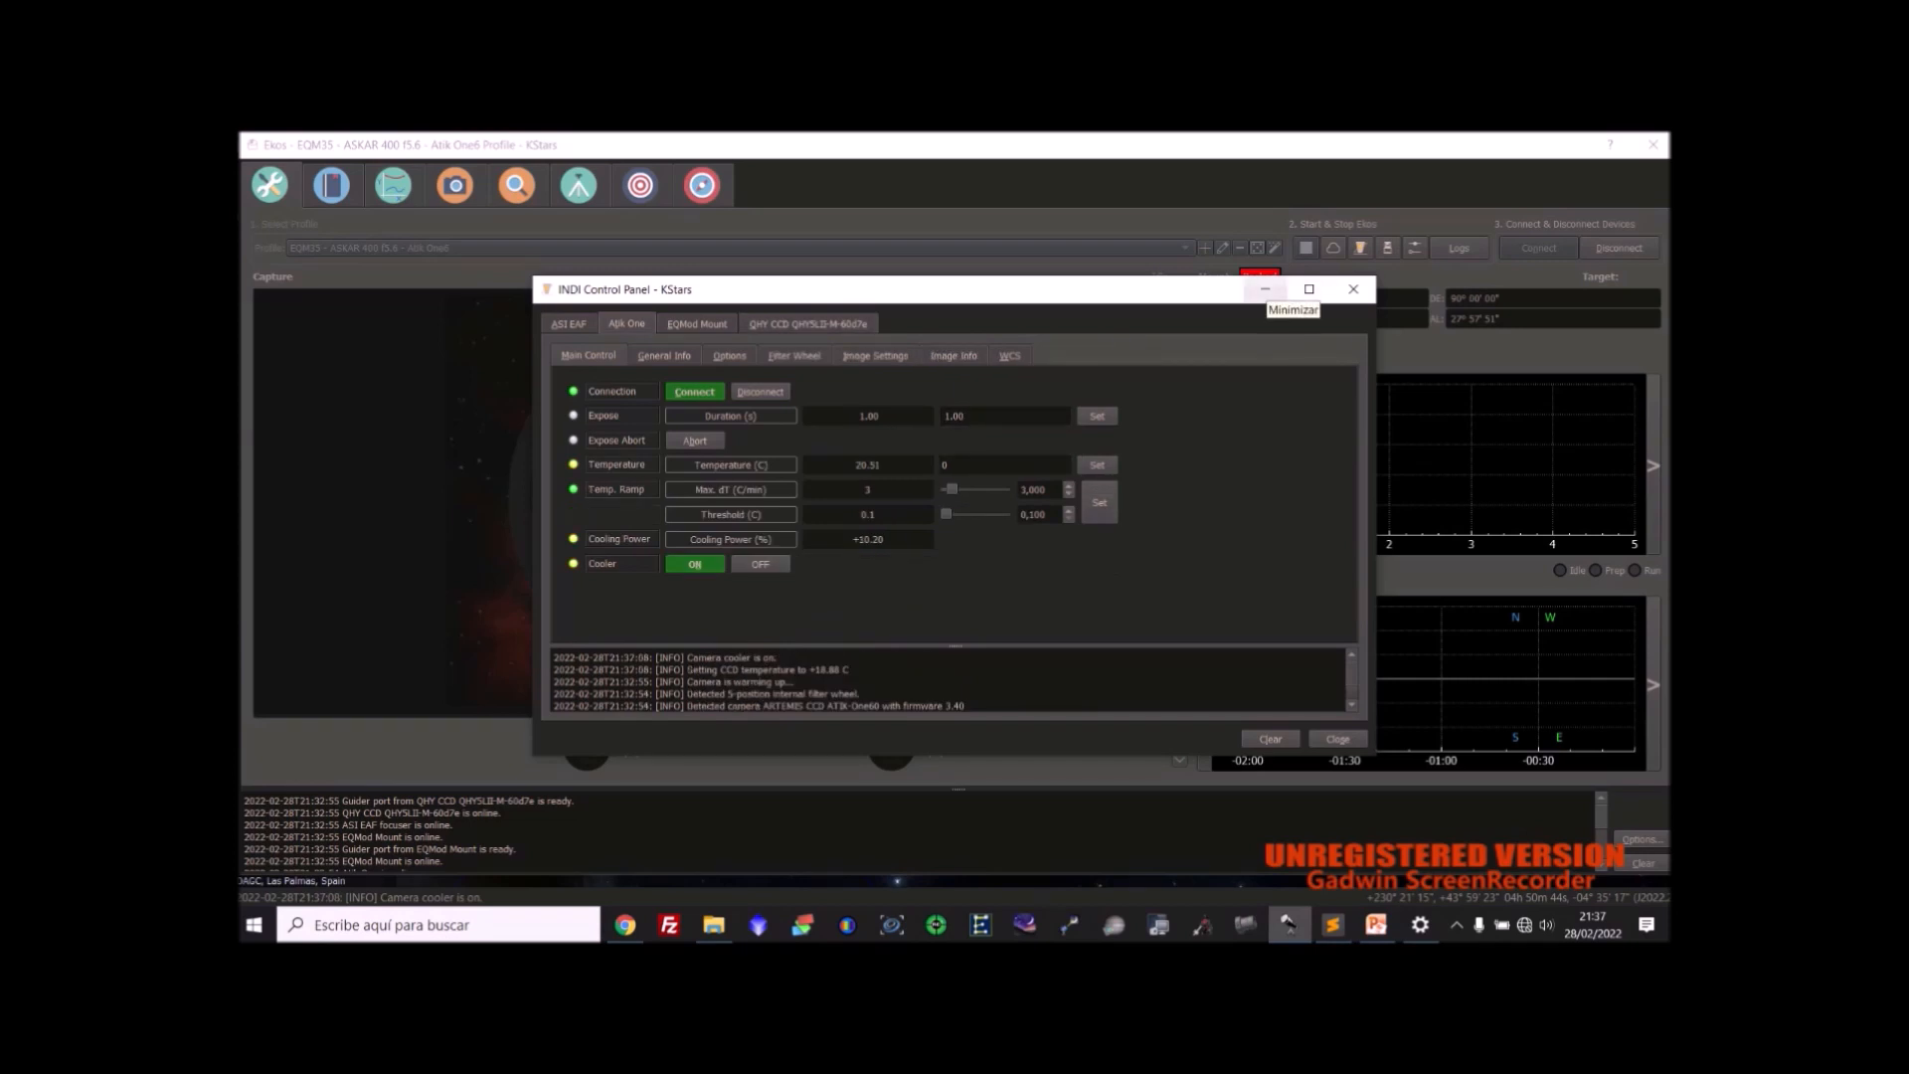
Recheck the Atik One cooling in the INDI Control Panel, and view the cooler status in the Ekos camera module.
{"action": "left_click", "coordinate": [1265, 290]}
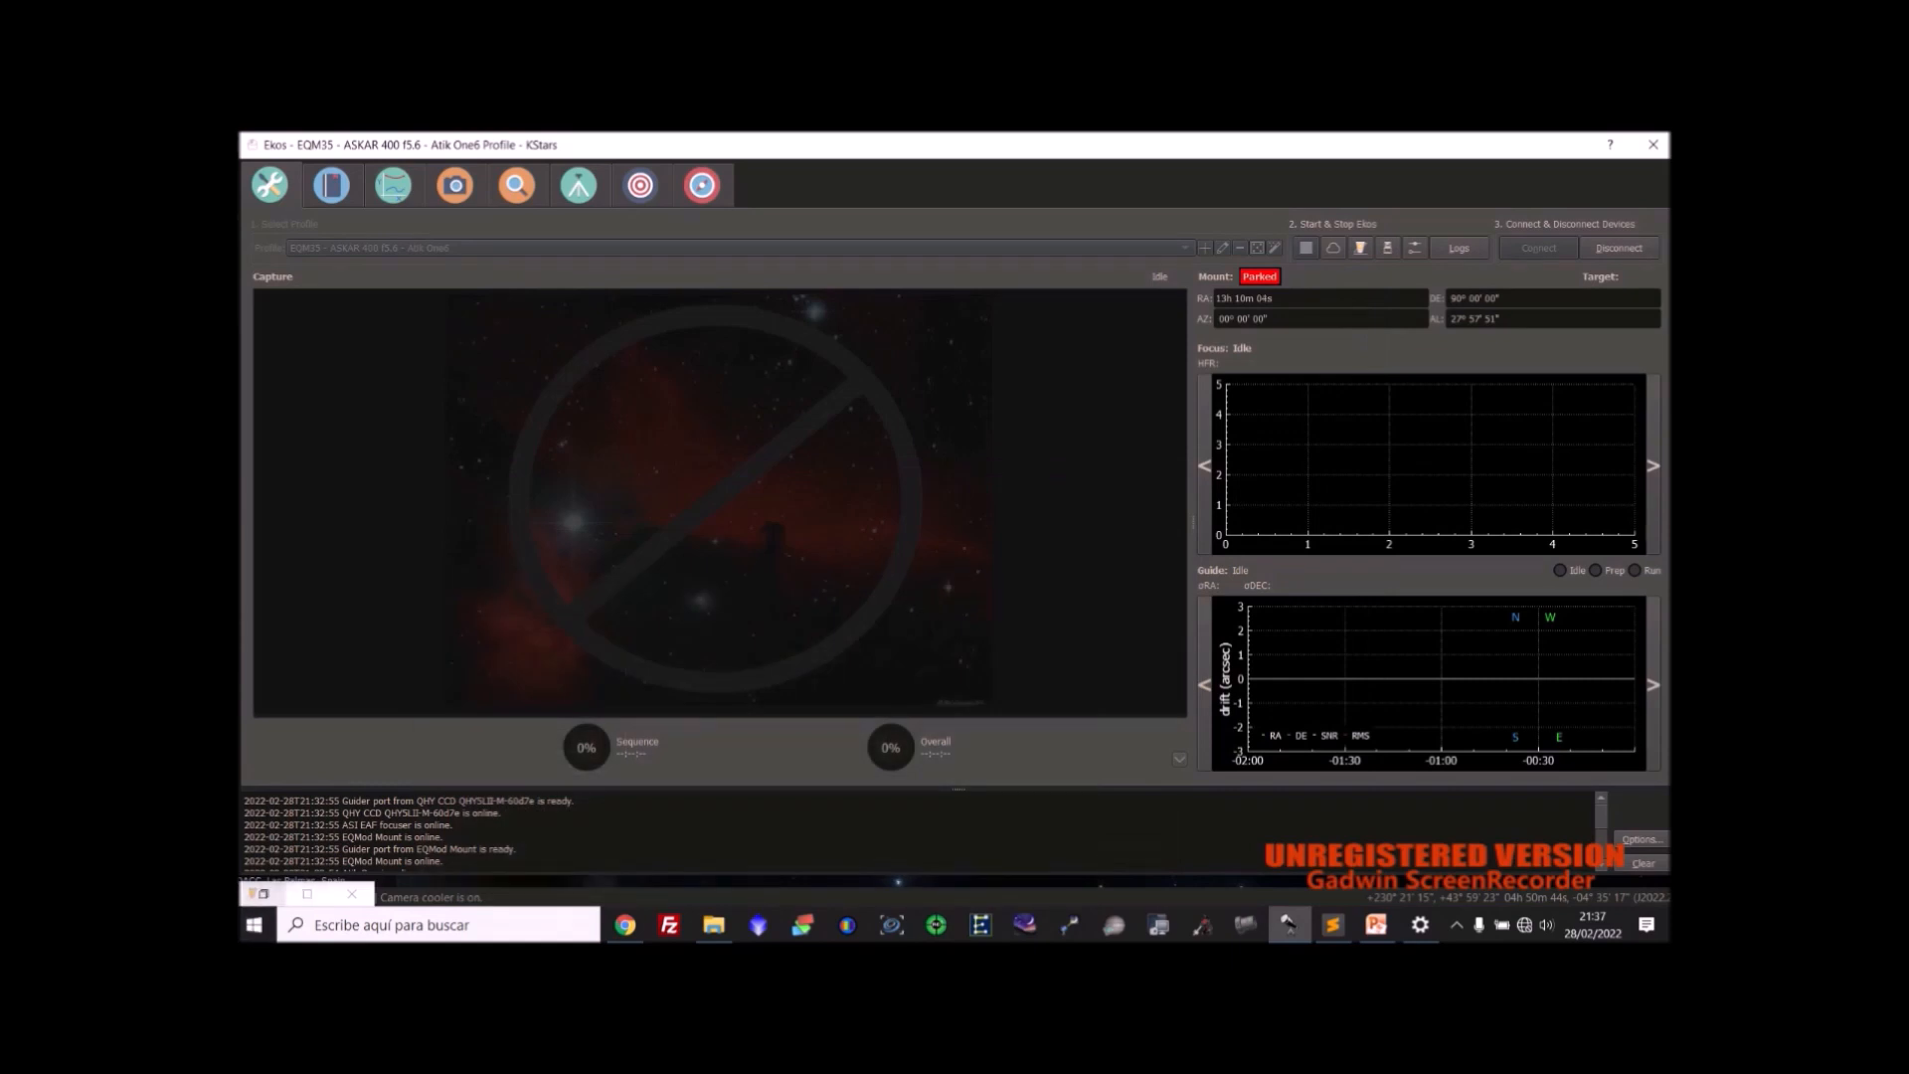
{"action": "left_click", "coordinate": [264, 894]}
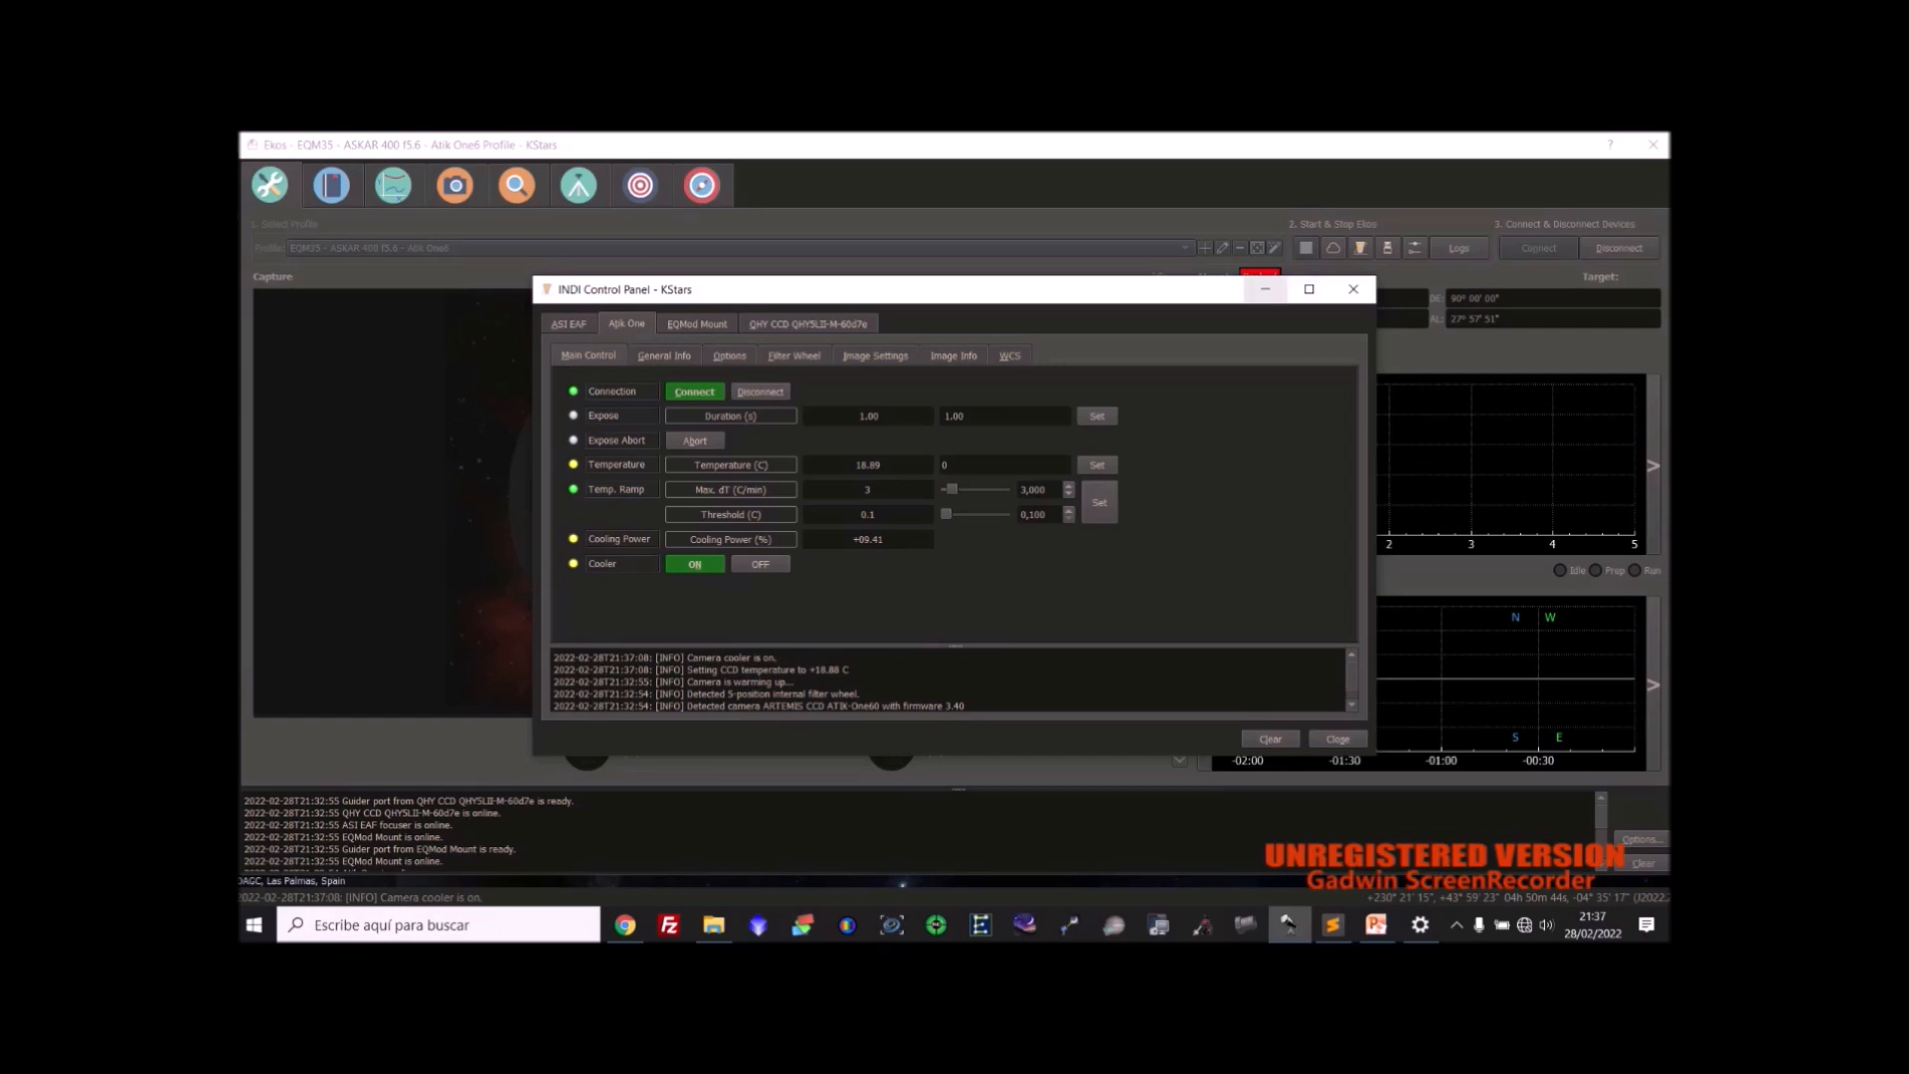
{"action": "left_click", "coordinate": [1264, 289]}
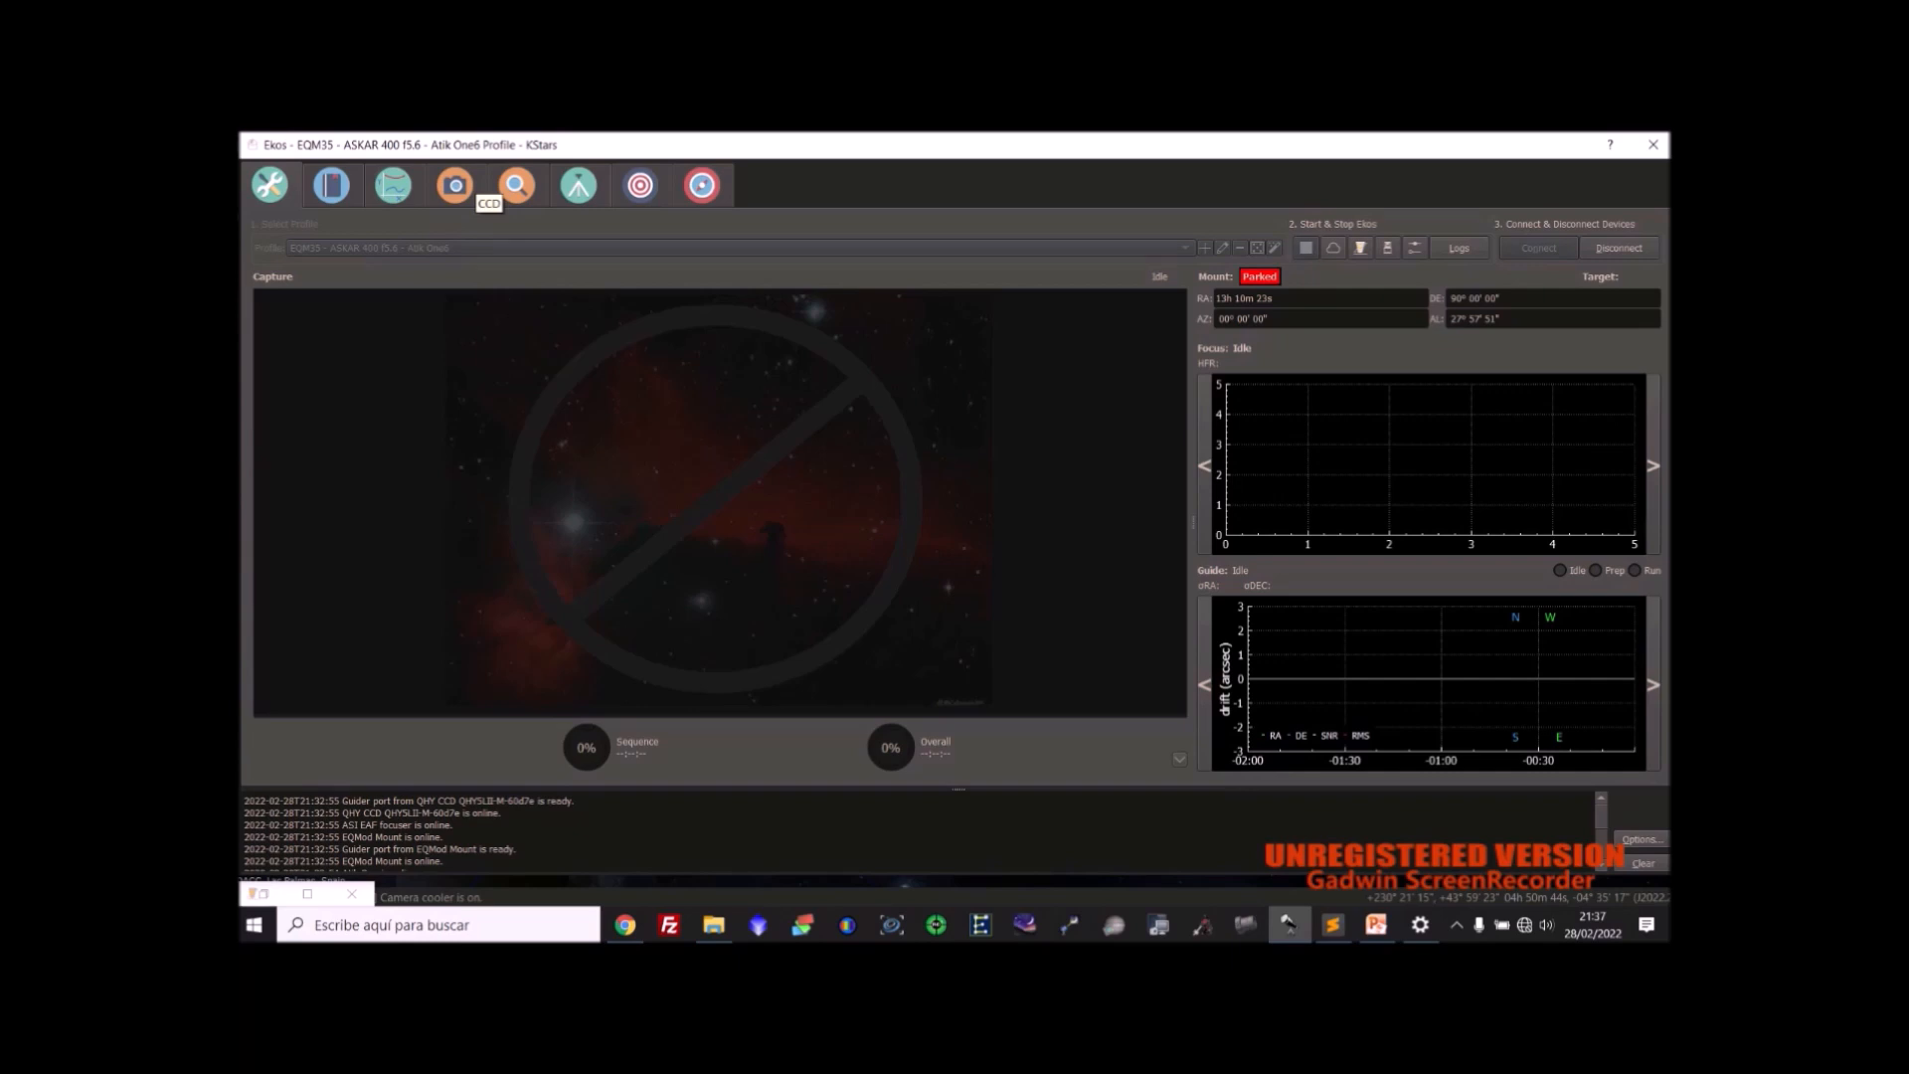
{"action": "left_click", "coordinate": [455, 187]}
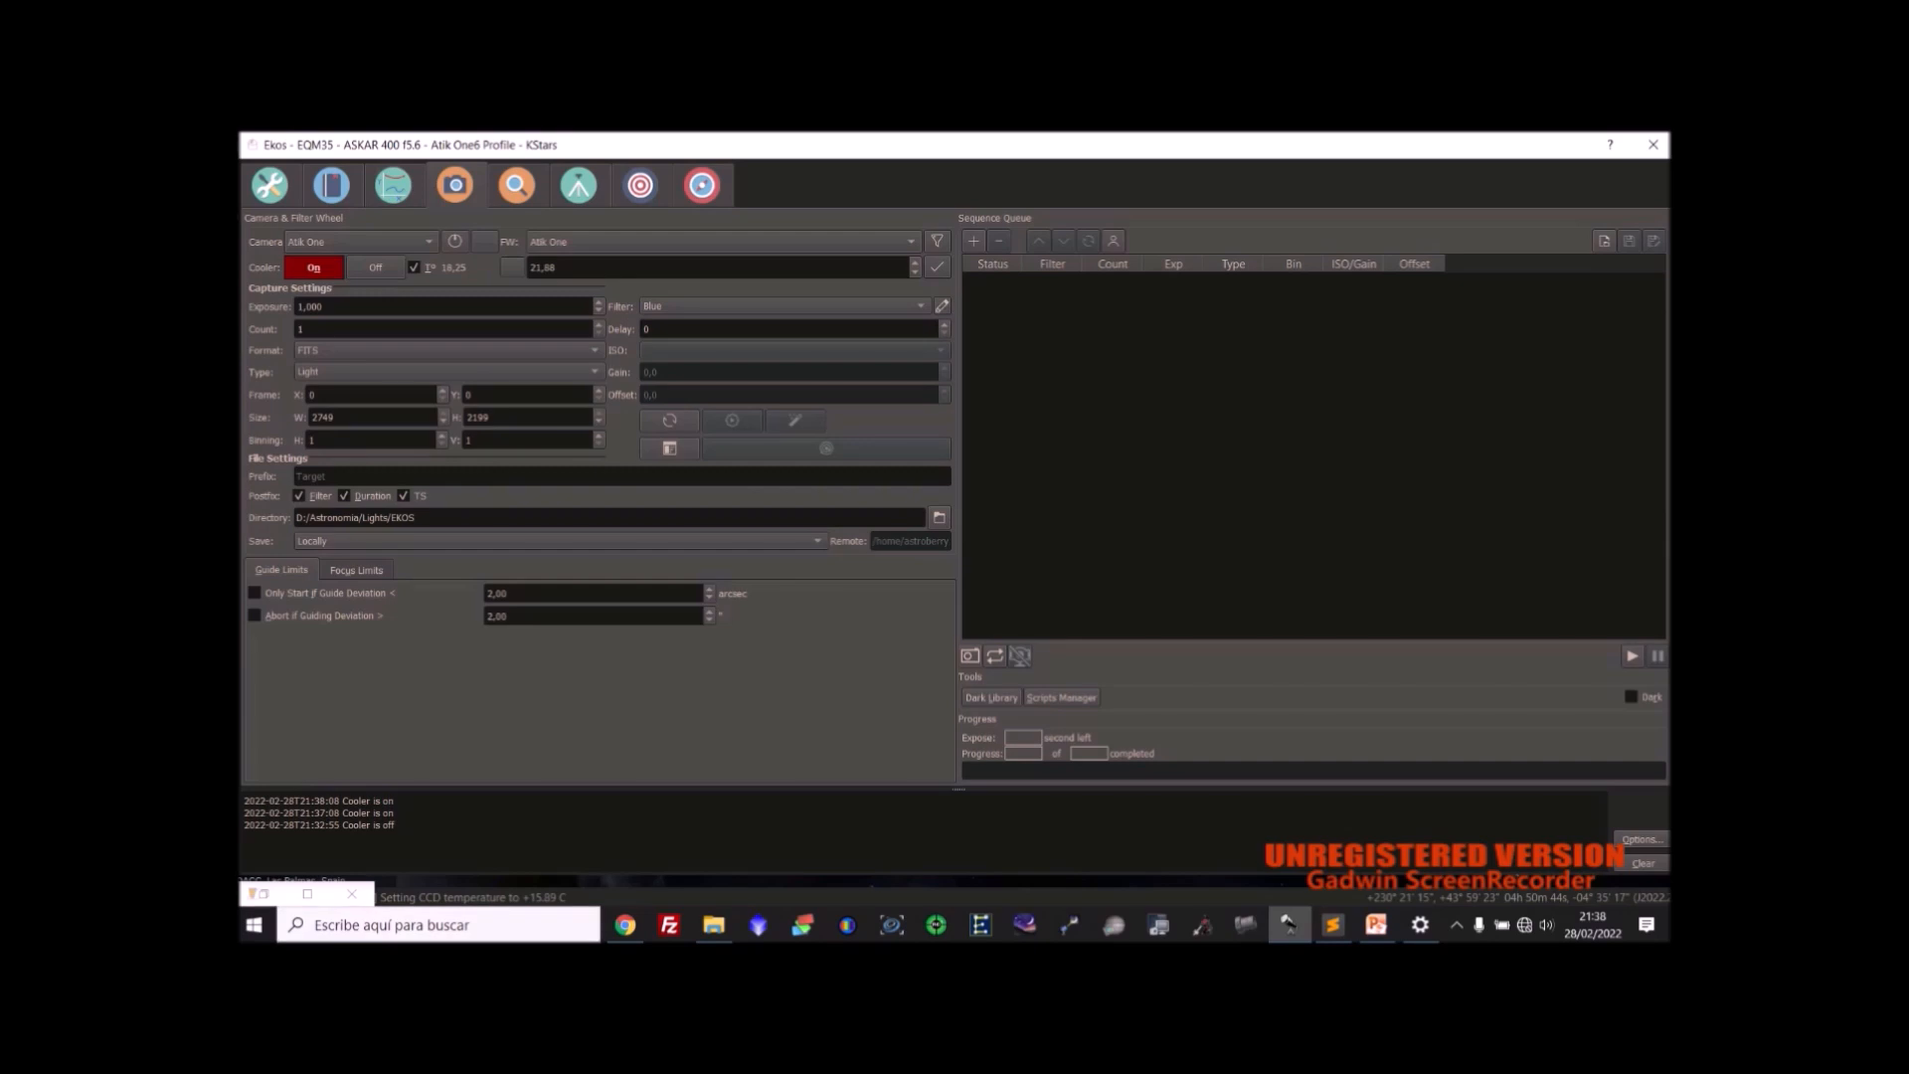
Review the checklist slide in PowerPoint, and switch to Inicio Ekos_primera vez.txt in Sublime Text to read the video outline.
{"action": "left_click", "coordinate": [1376, 925]}
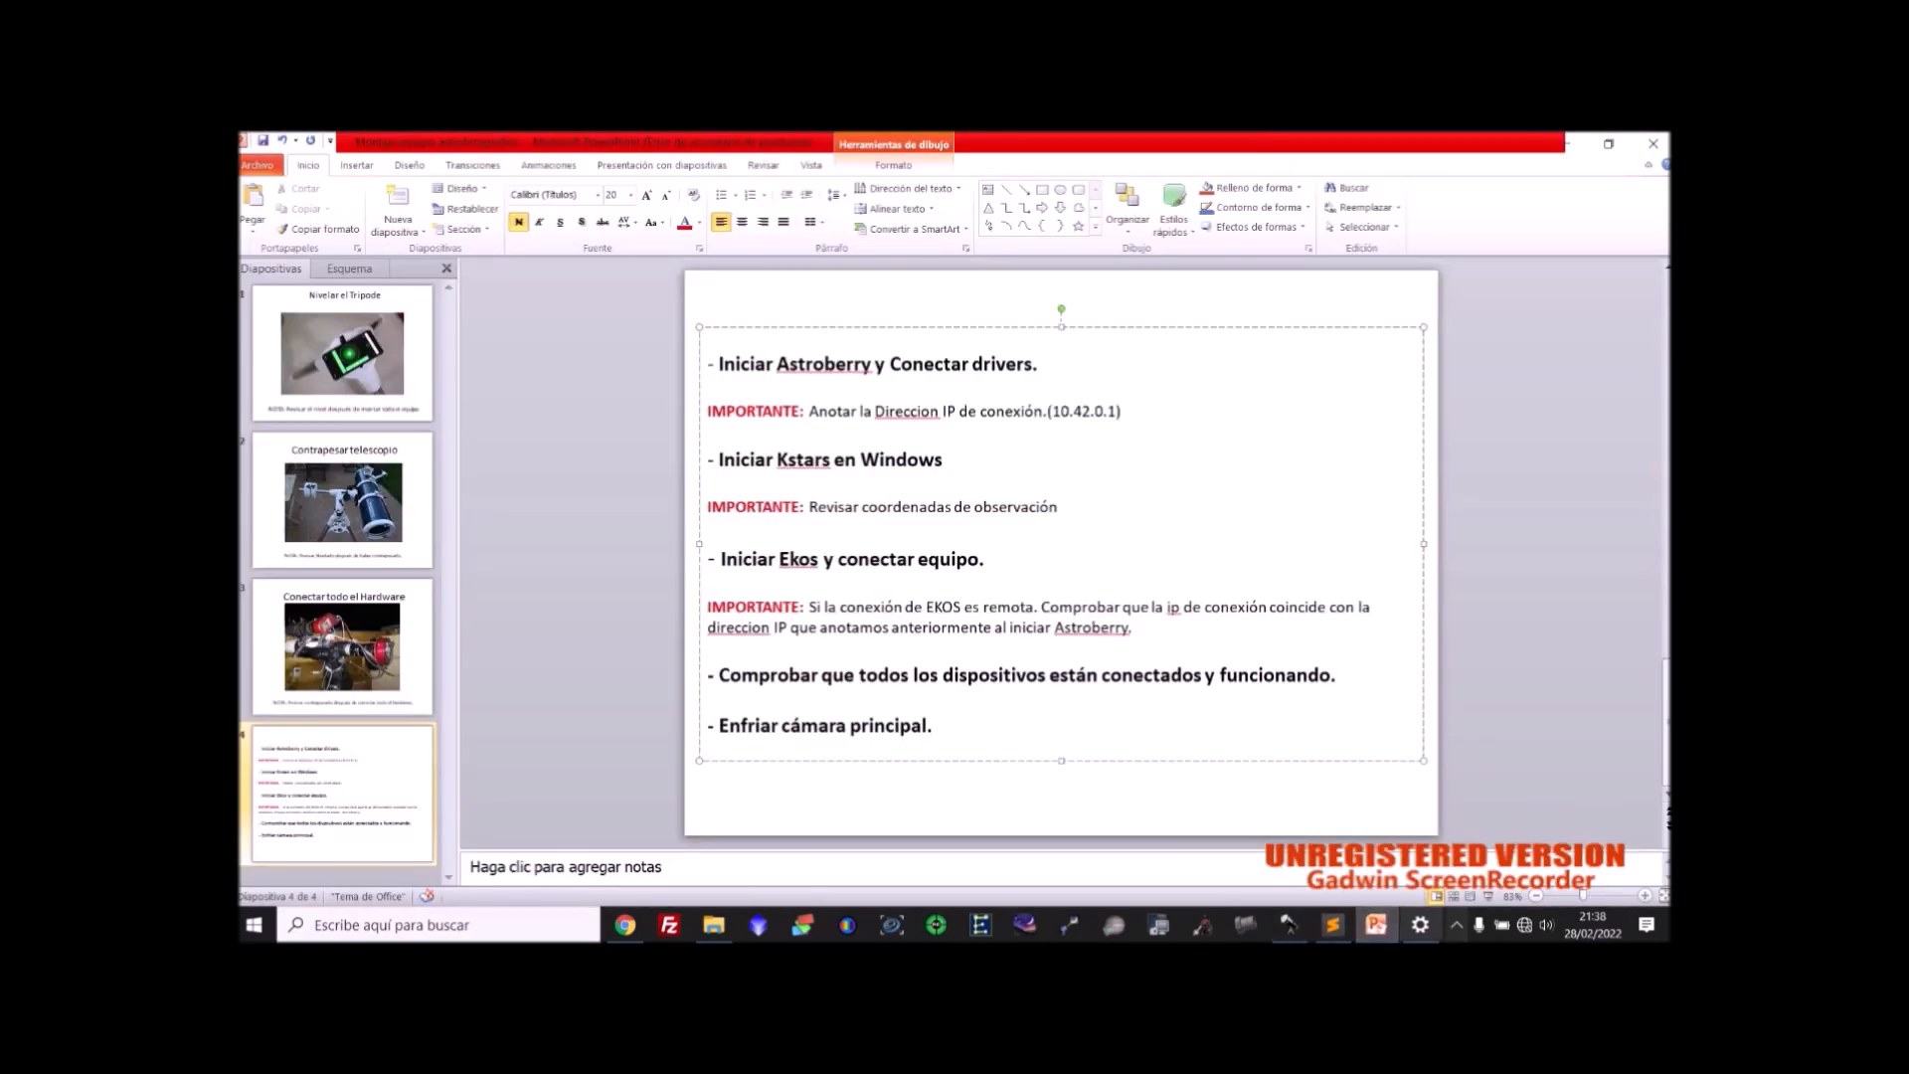
{"action": "left_click", "coordinate": [1333, 925]}
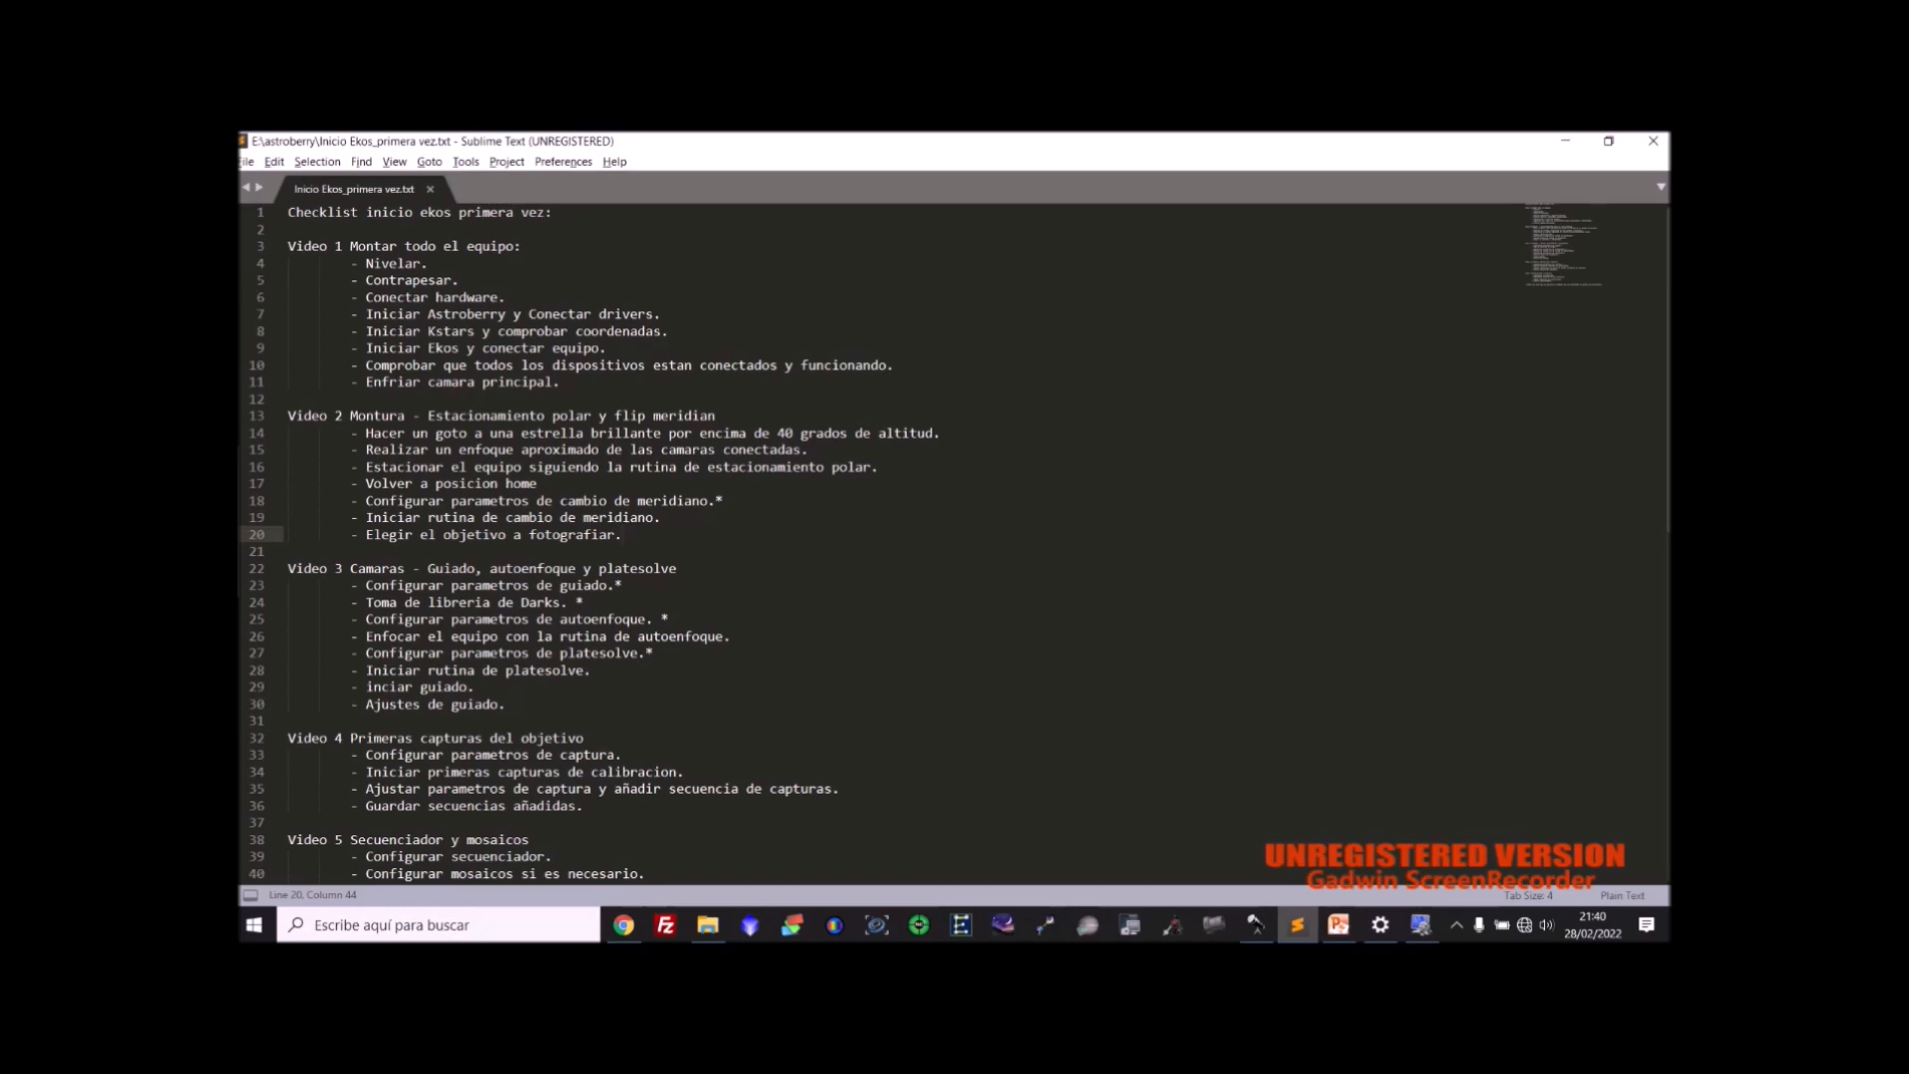
{"action": "mouse_move", "coordinate": [241, 539]}
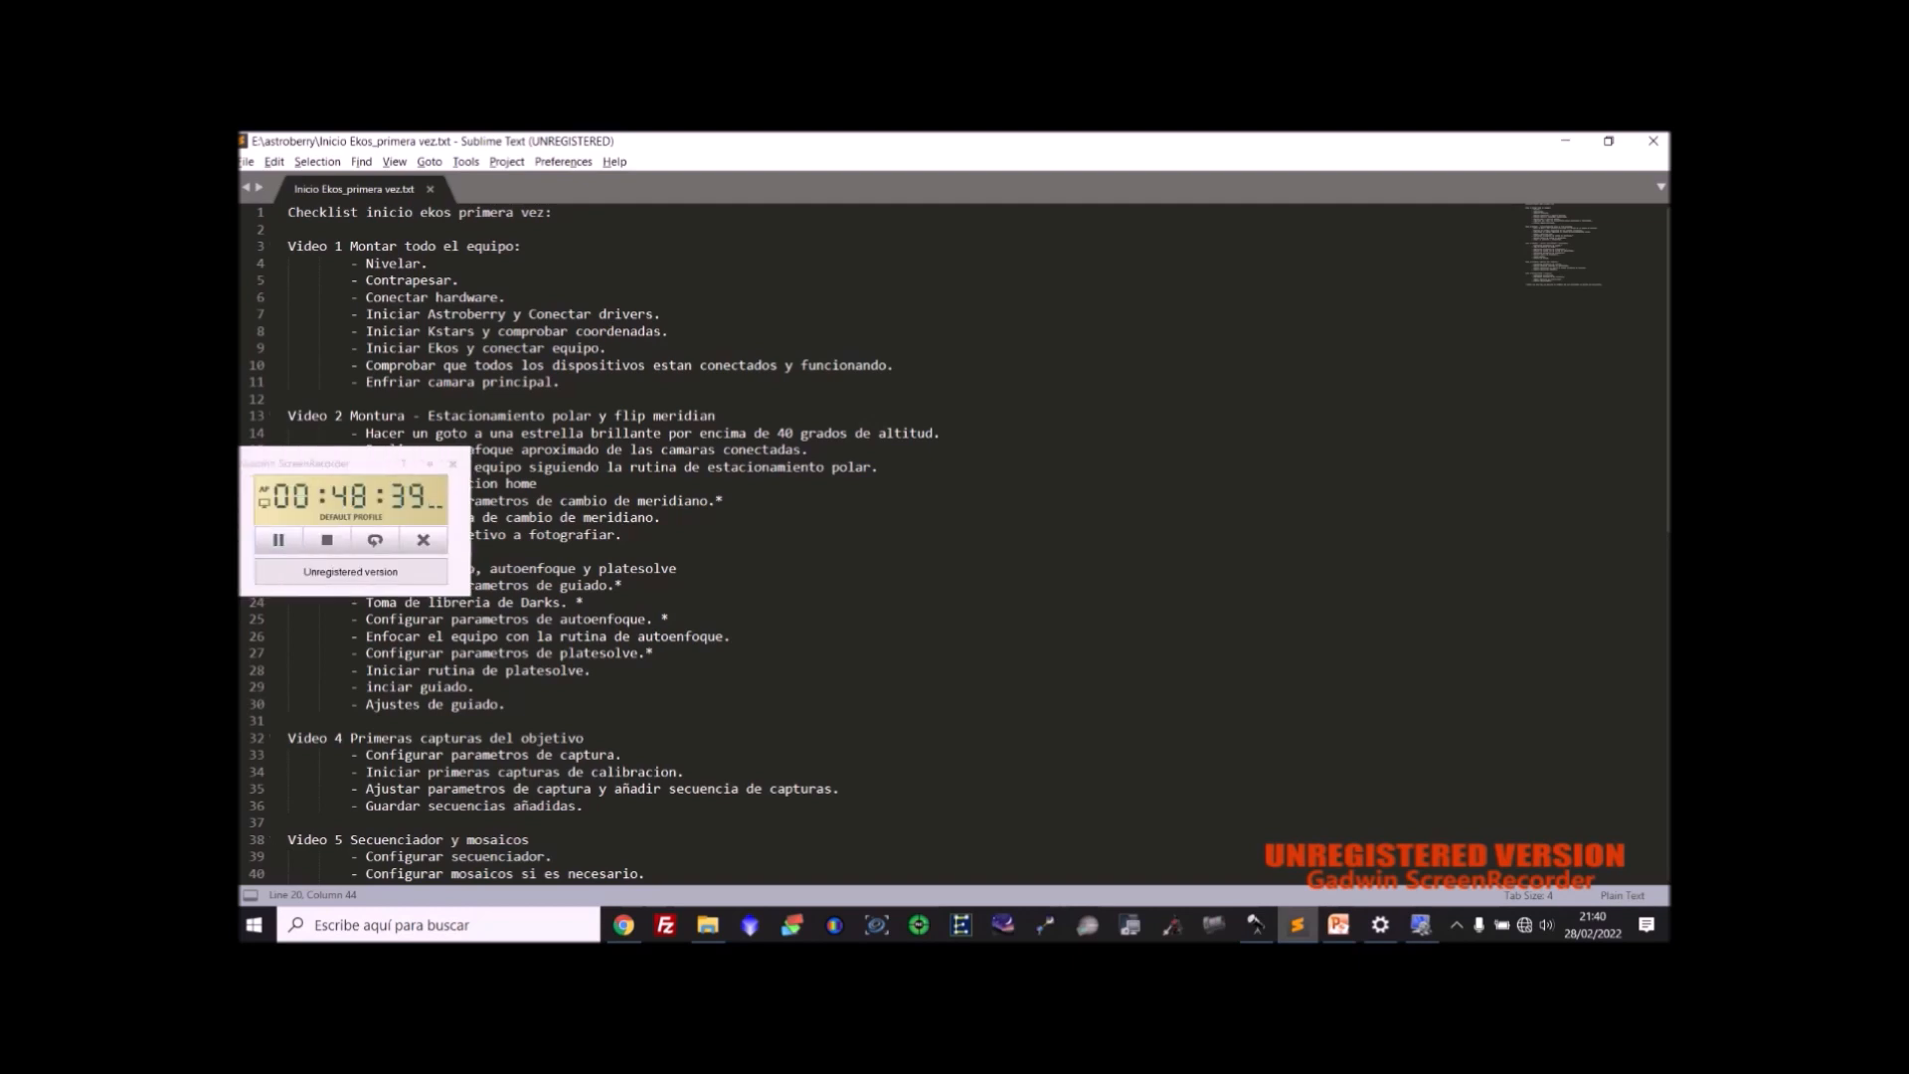